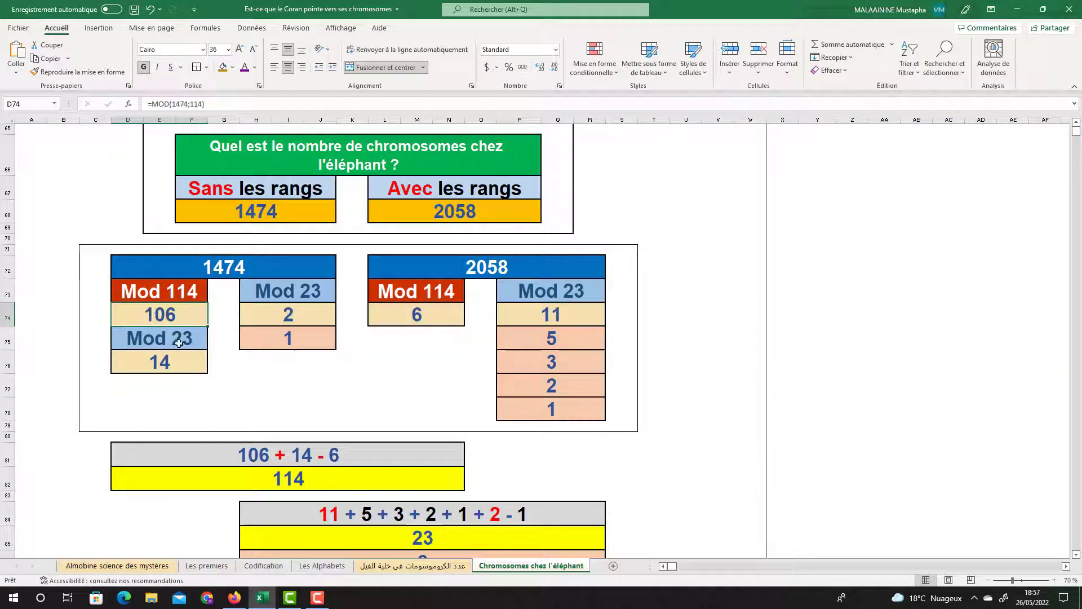
Step: Inspect the Mod 114 and Mod 23 result cells in the 1474 block, D76, H74 and H75
{"action": "left_click", "coordinate": [167, 365]}
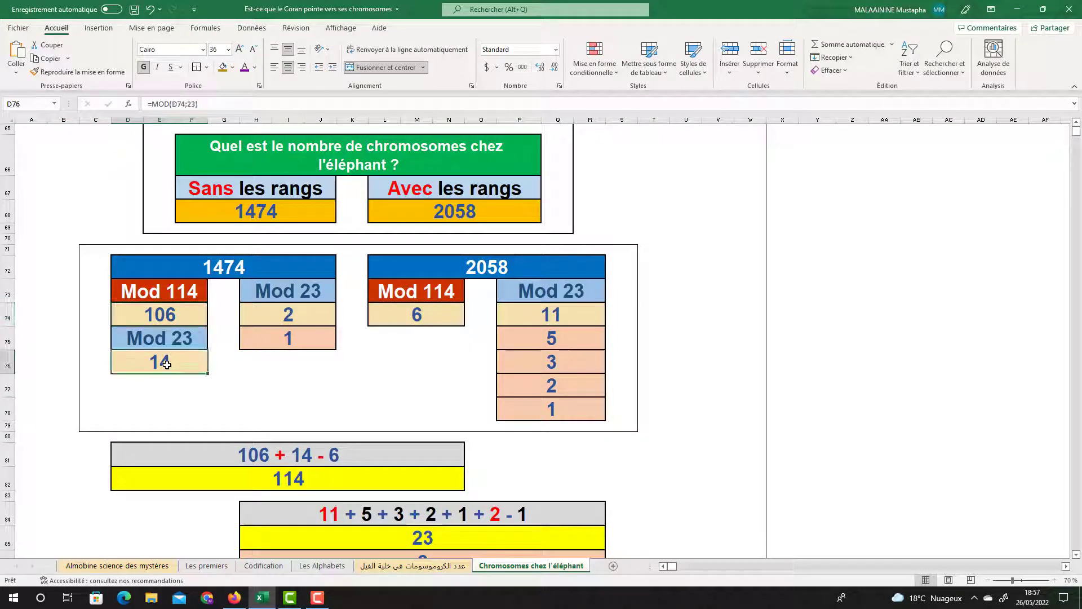
{"action": "left_click", "coordinate": [299, 318]}
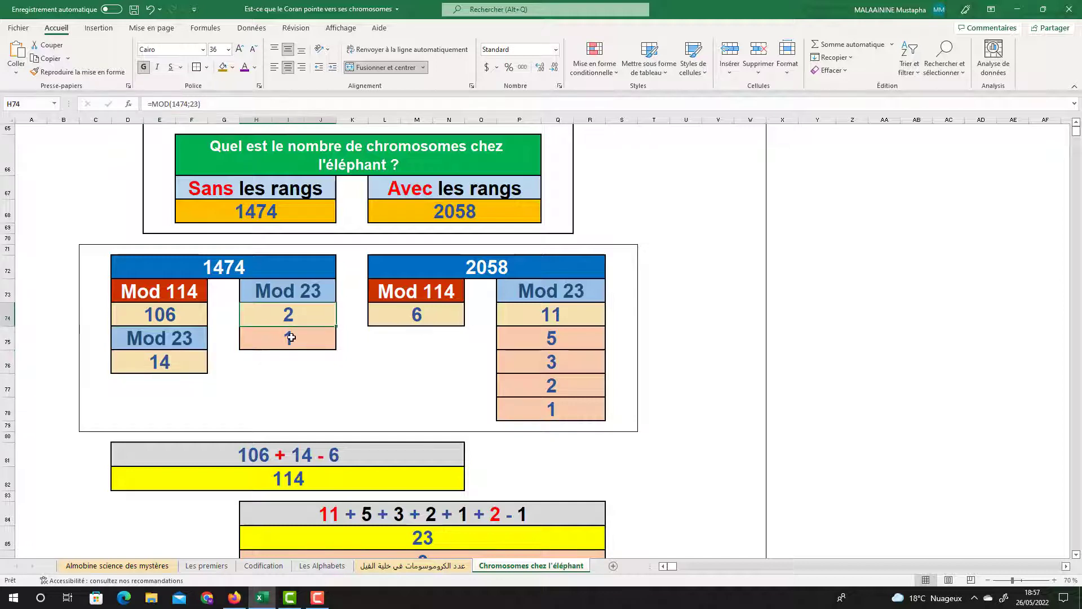
{"action": "left_click", "coordinate": [291, 337]}
Step: Inspect the Mod 114 result and each Mod 23 value in the 2058 block, L74 and P74 to P78
{"action": "left_click", "coordinate": [444, 319]}
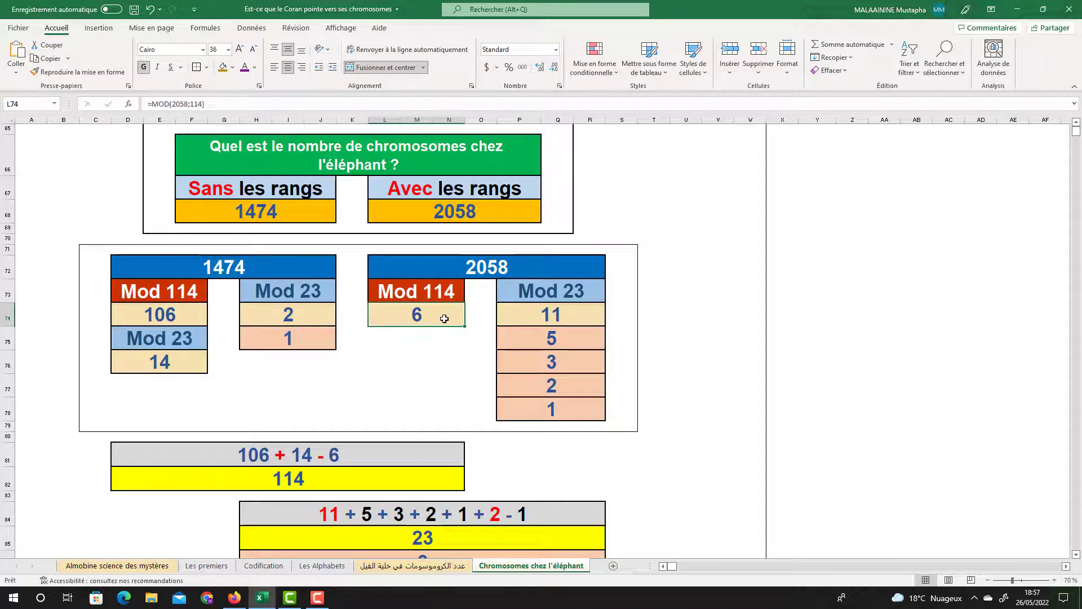
{"action": "left_click", "coordinate": [543, 321]}
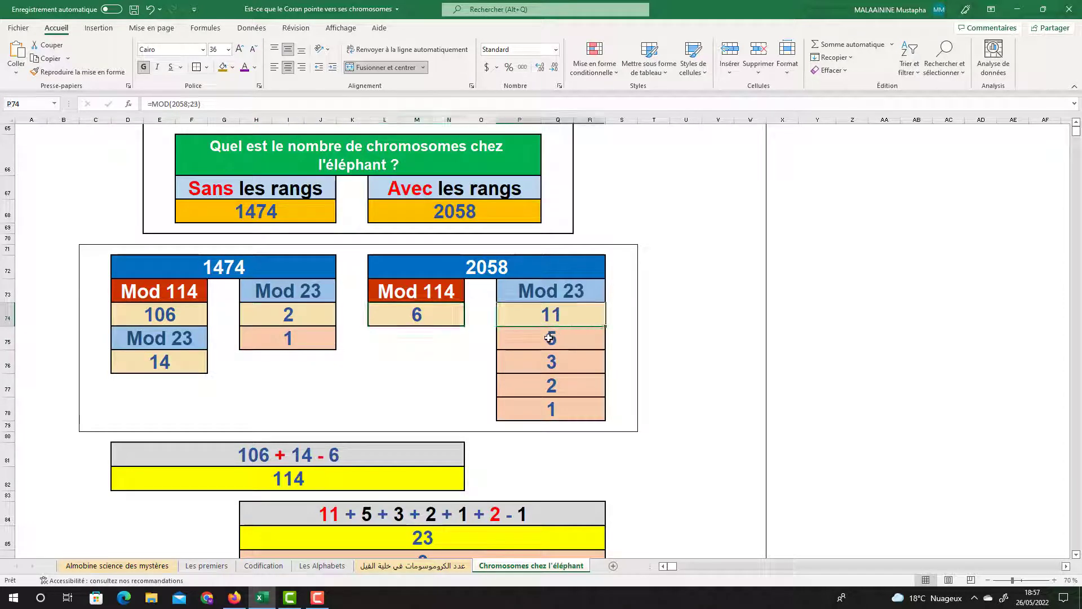
{"action": "left_click", "coordinate": [549, 338]}
{"action": "left_click", "coordinate": [550, 358]}
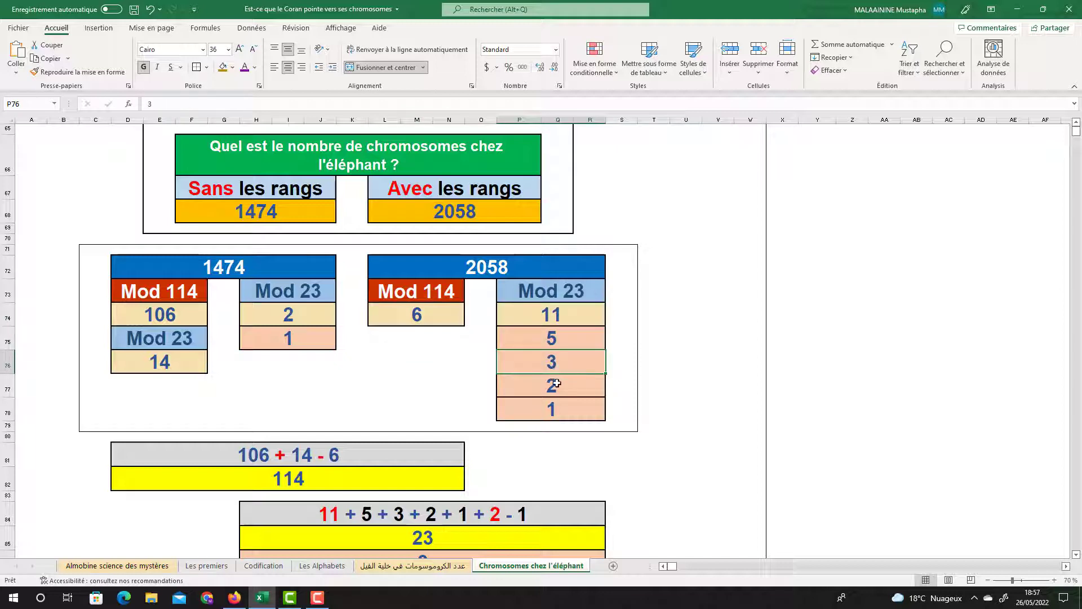
{"action": "left_click", "coordinate": [557, 383]}
{"action": "left_click", "coordinate": [567, 409]}
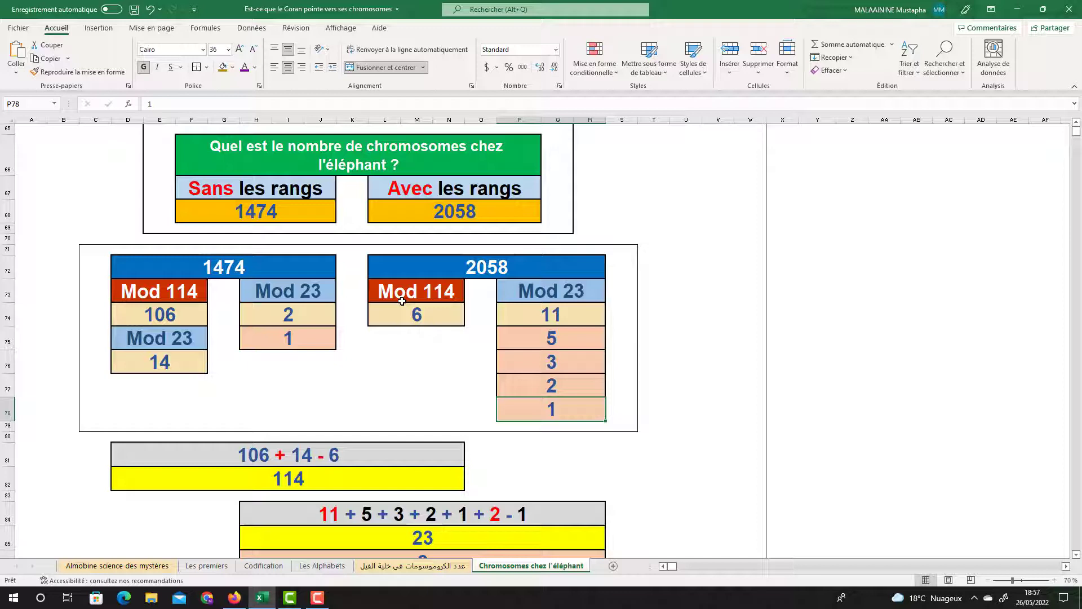
Step: Show the cells referenced by the formula in D82, below the expression 106 + 14 - 6, keeping it as is
{"action": "double_click", "coordinate": [298, 477]}
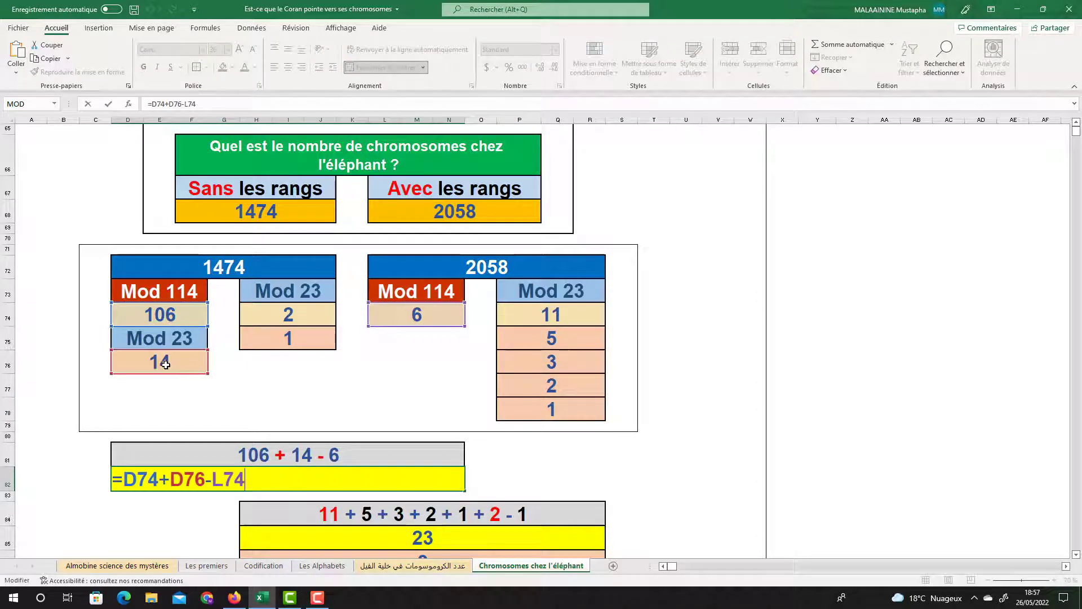
{"action": "key", "text": "Return"}
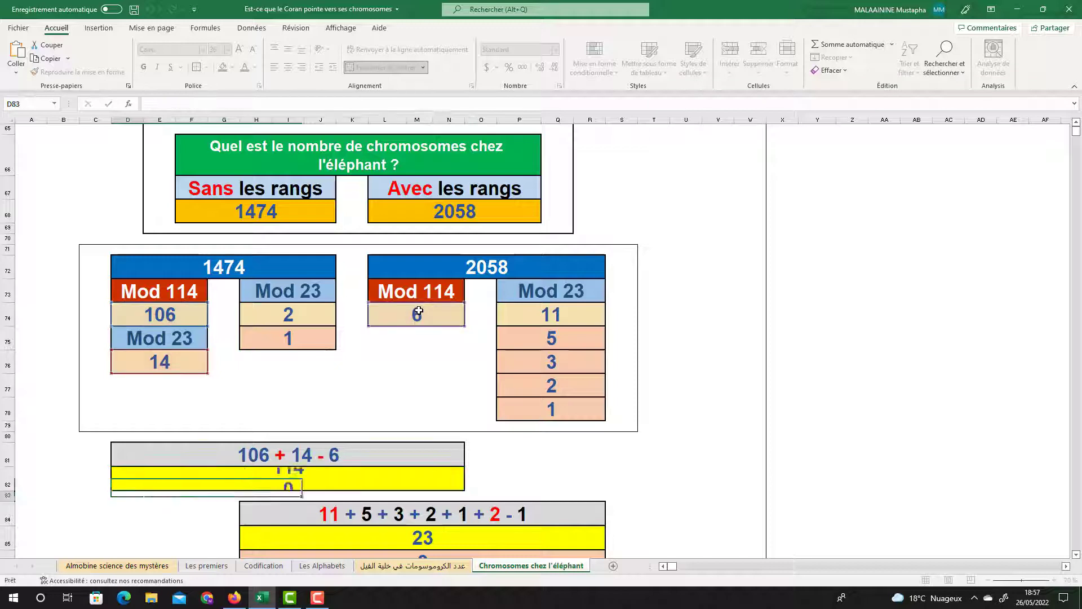
{"action": "left_click", "coordinate": [319, 482]}
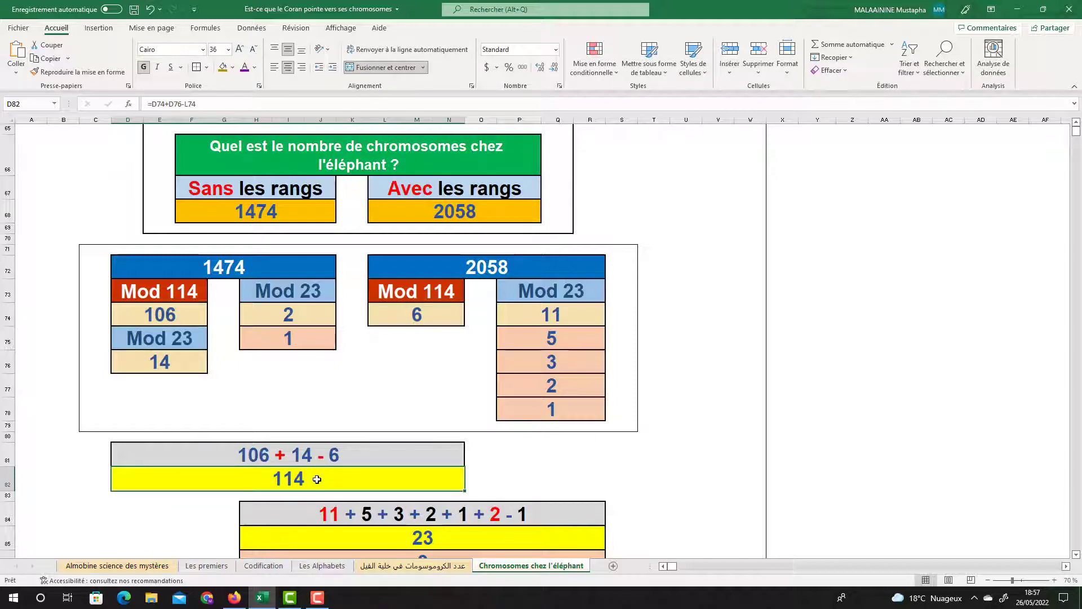
Step: Show the cells referenced by the formula in the yellow cell of row 85, and check the cell below it
{"action": "double_click", "coordinate": [443, 540]}
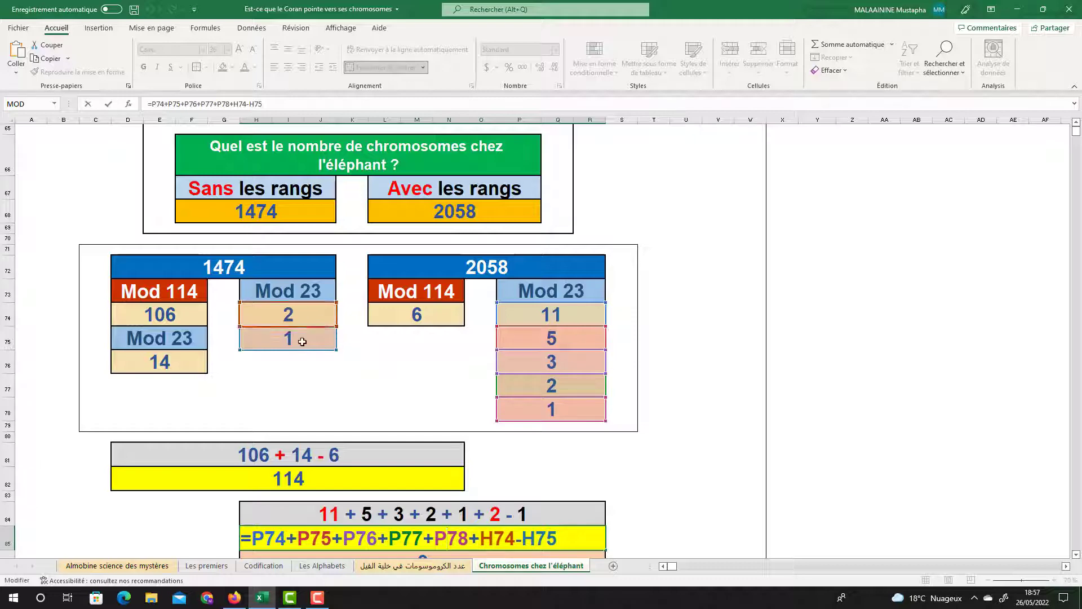
{"action": "key", "text": "Escape"}
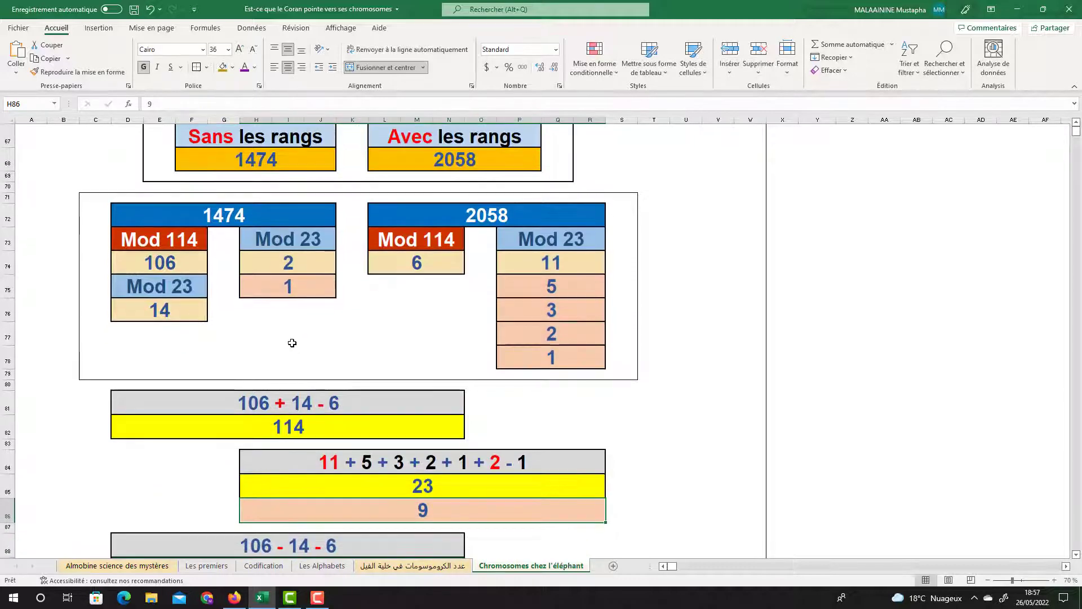
{"action": "left_click", "coordinate": [441, 509]}
Step: Examine terms D76 and L74 of 106 - 14 - 6, its result in D89, and the Mod 23 values in D91 to D93
{"action": "left_click", "coordinate": [169, 270]}
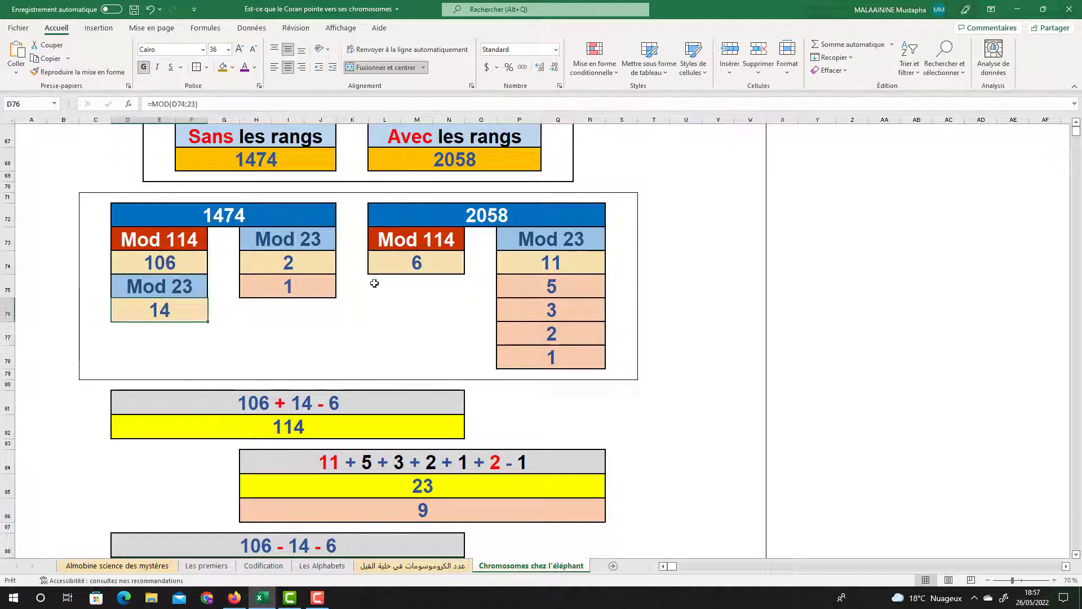
{"action": "left_click", "coordinate": [411, 262]}
{"action": "scroll", "coordinate": [420, 335], "scroll_direction": "down", "scroll_amount": 2}
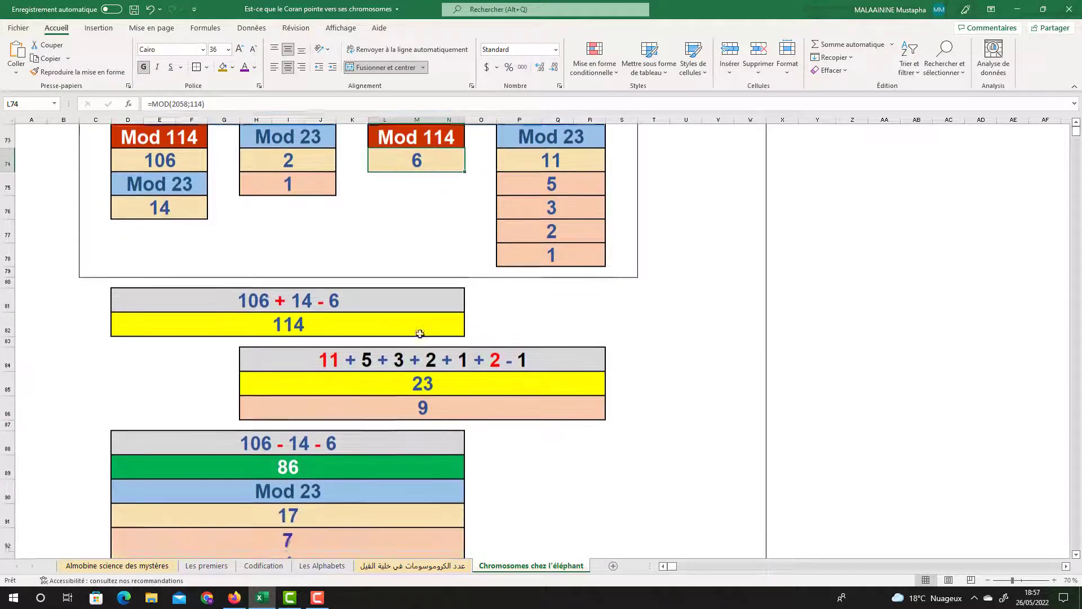
{"action": "left_click", "coordinate": [311, 464]}
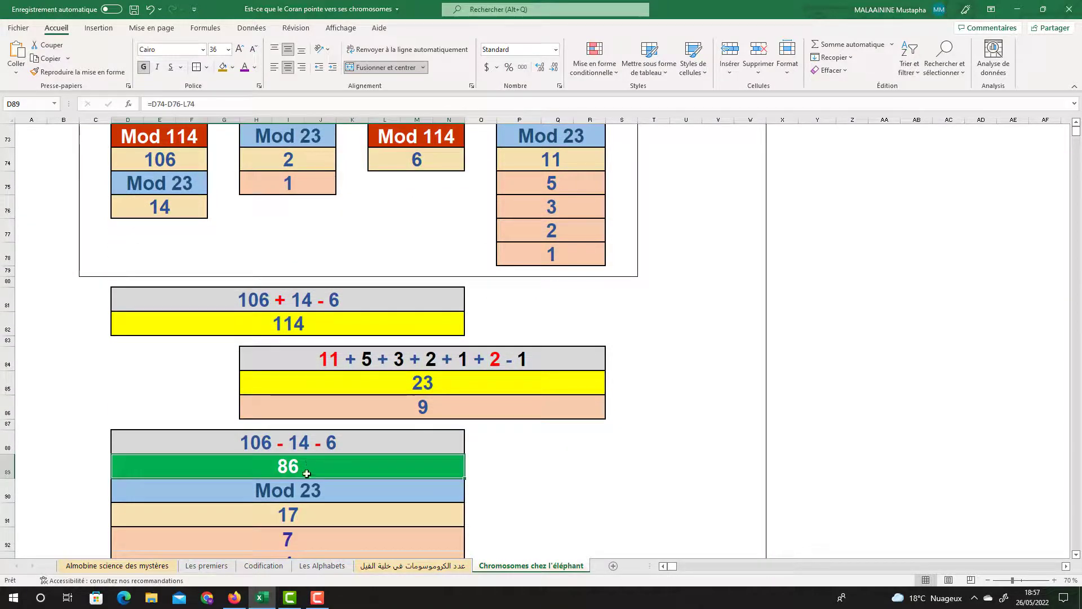
{"action": "left_click", "coordinate": [299, 490]}
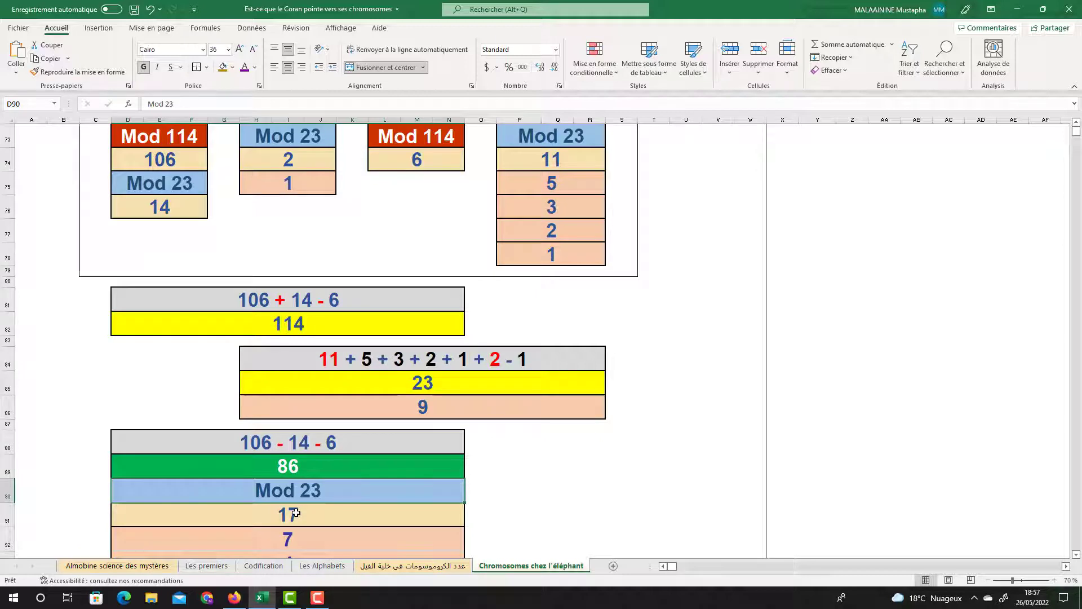
{"action": "left_click", "coordinate": [295, 513]}
{"action": "scroll", "coordinate": [1077, 559], "scroll_direction": "down", "scroll_amount": 3}
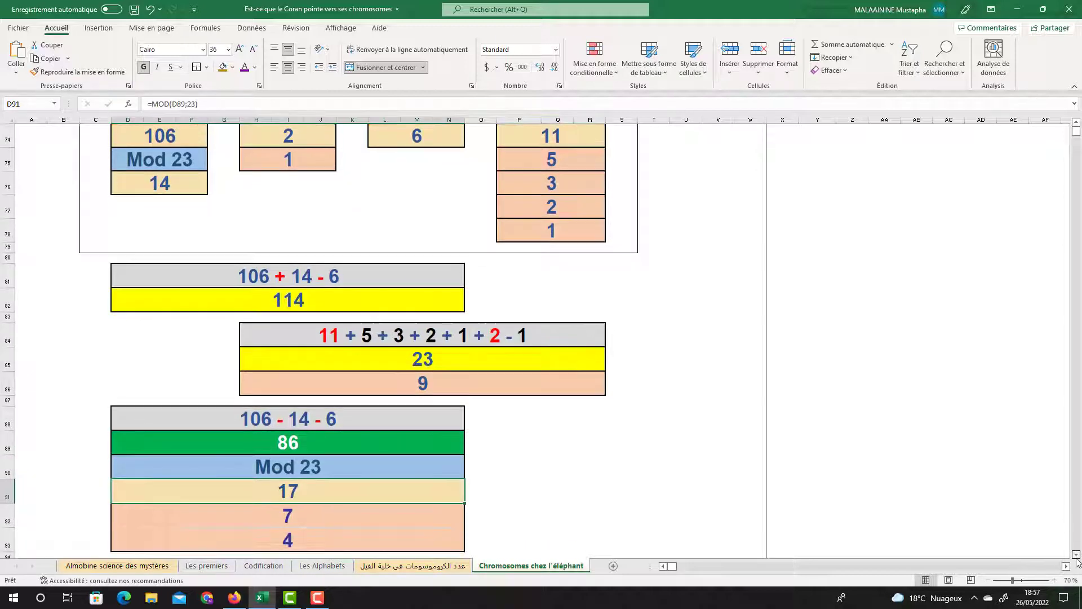
{"action": "left_click", "coordinate": [288, 389]}
{"action": "left_click", "coordinate": [299, 413]}
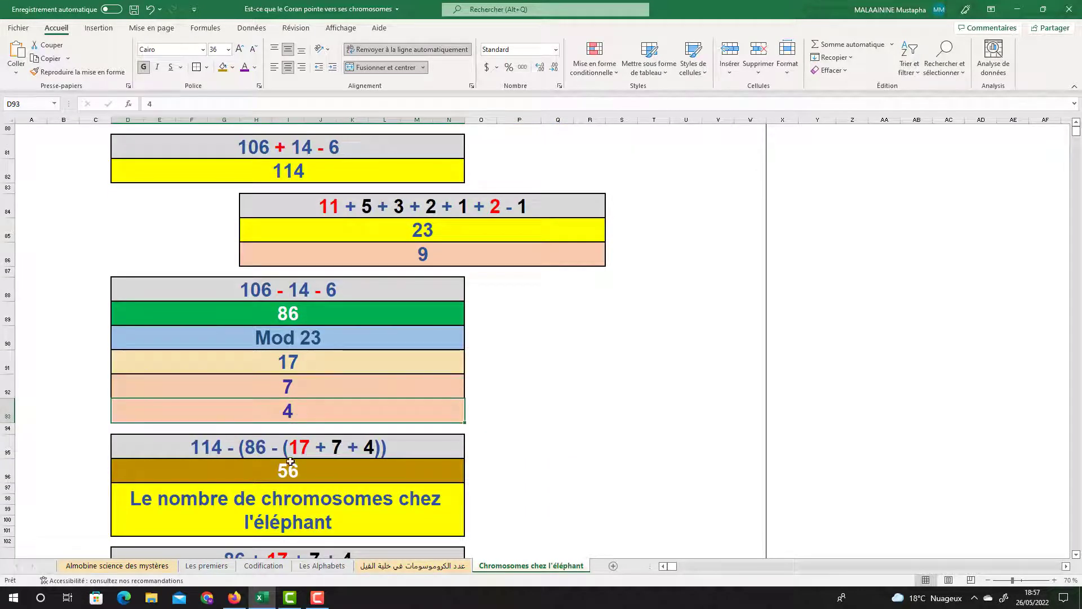
Step: Show the cells referenced by the elephant chromosome count formula in D96, keeping it as is
{"action": "double_click", "coordinate": [287, 473]}
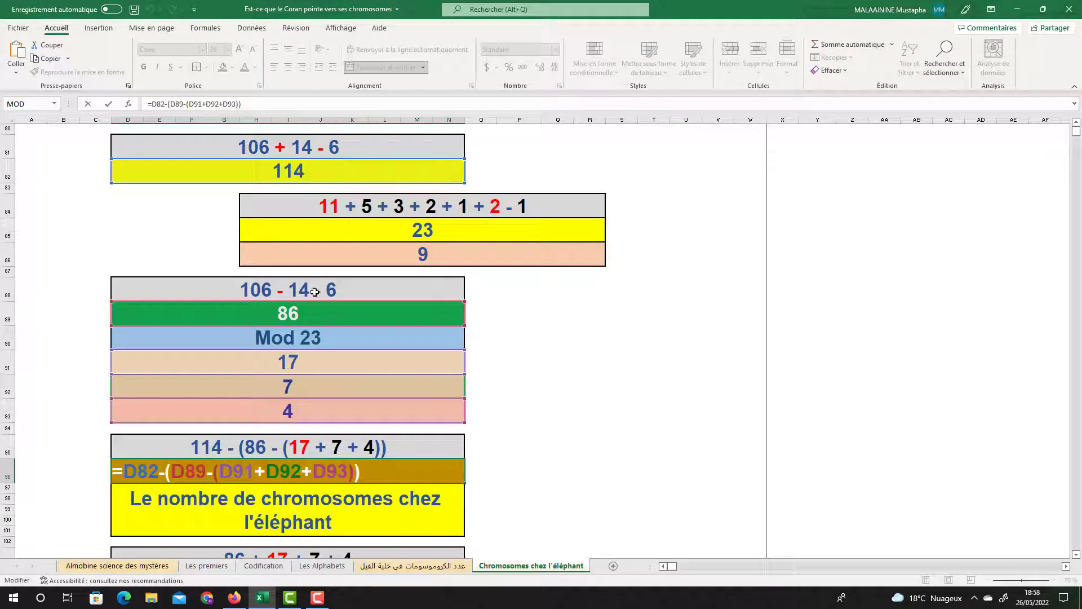
{"action": "key", "text": "Return"}
{"action": "left_click", "coordinate": [243, 471]}
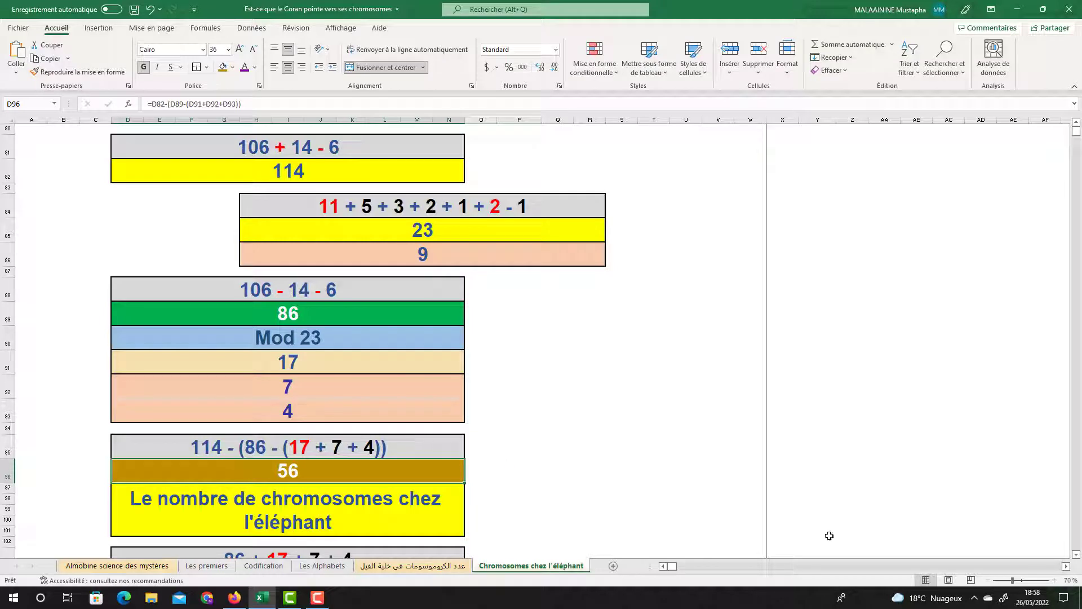
Step: Check the terms in D89 to D93 and the formula in D104, below the expression 86 + 17 + 7 + 4
{"action": "scroll", "coordinate": [1077, 558], "scroll_direction": "down", "scroll_amount": 2}
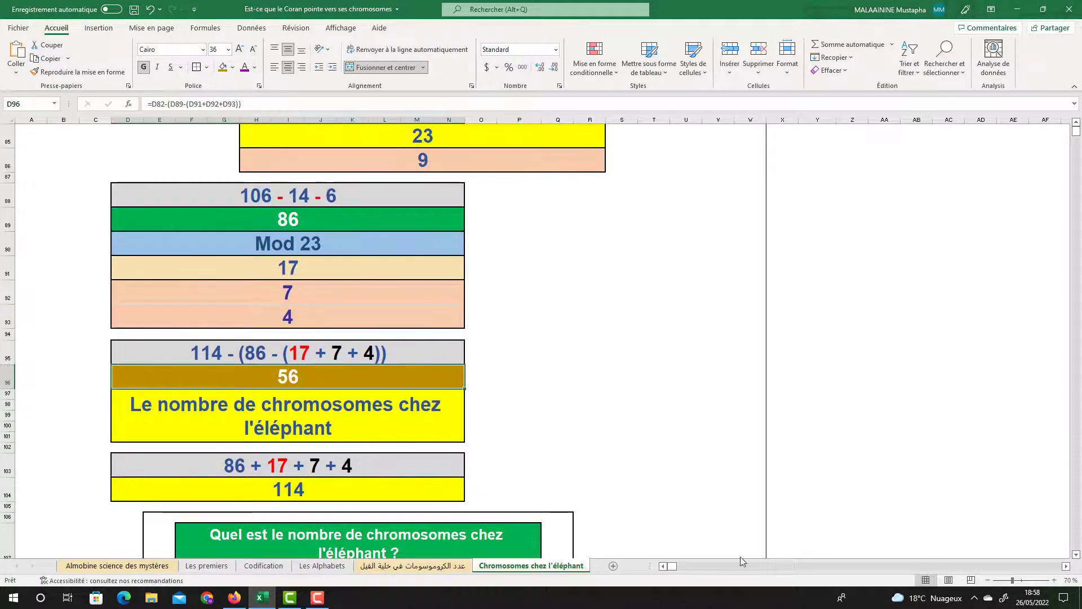
{"action": "left_click", "coordinate": [290, 212]}
{"action": "left_click", "coordinate": [295, 243]}
{"action": "left_click", "coordinate": [304, 266]}
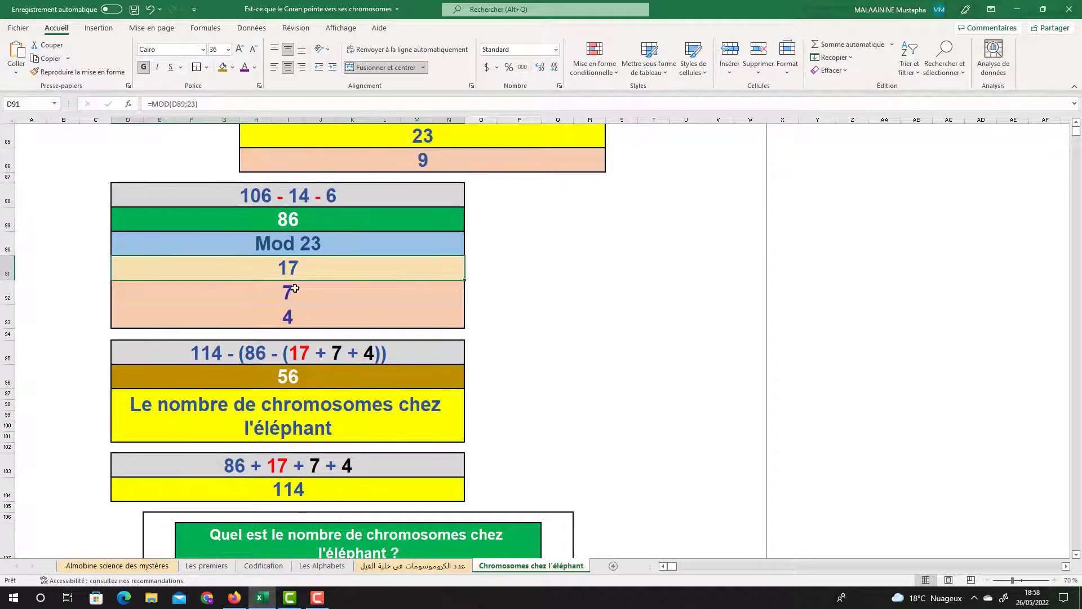
{"action": "left_click", "coordinate": [295, 291]}
{"action": "left_click", "coordinate": [297, 318]}
{"action": "left_click", "coordinate": [306, 491]}
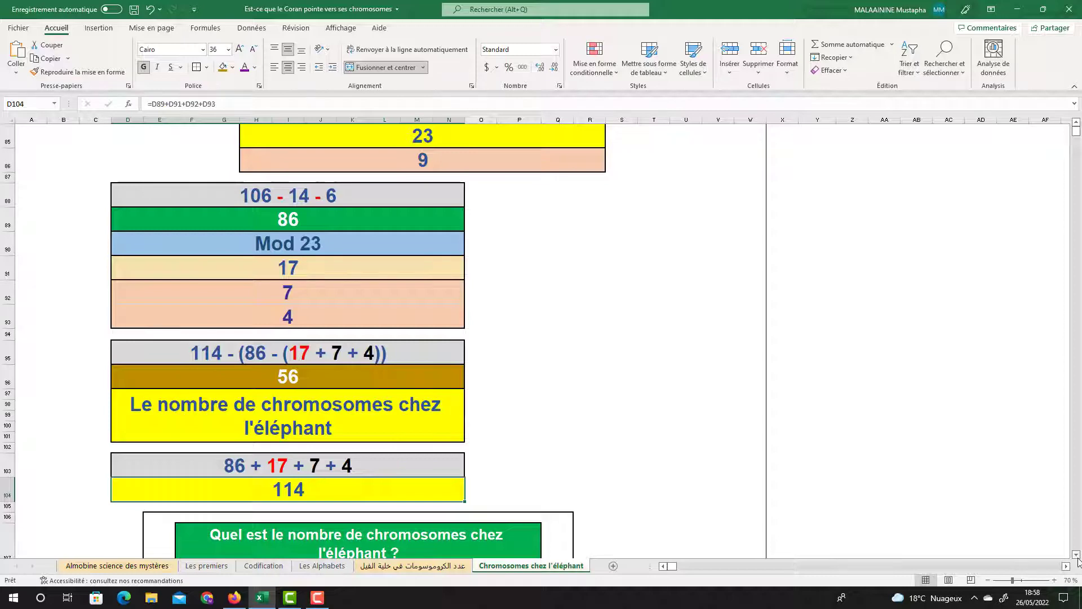
Step: Show the ranges referenced by the Somme SANS and Somme AVEC formulas in row 123, keeping both as they are
{"action": "scroll", "coordinate": [1078, 561], "scroll_direction": "down", "scroll_amount": 4}
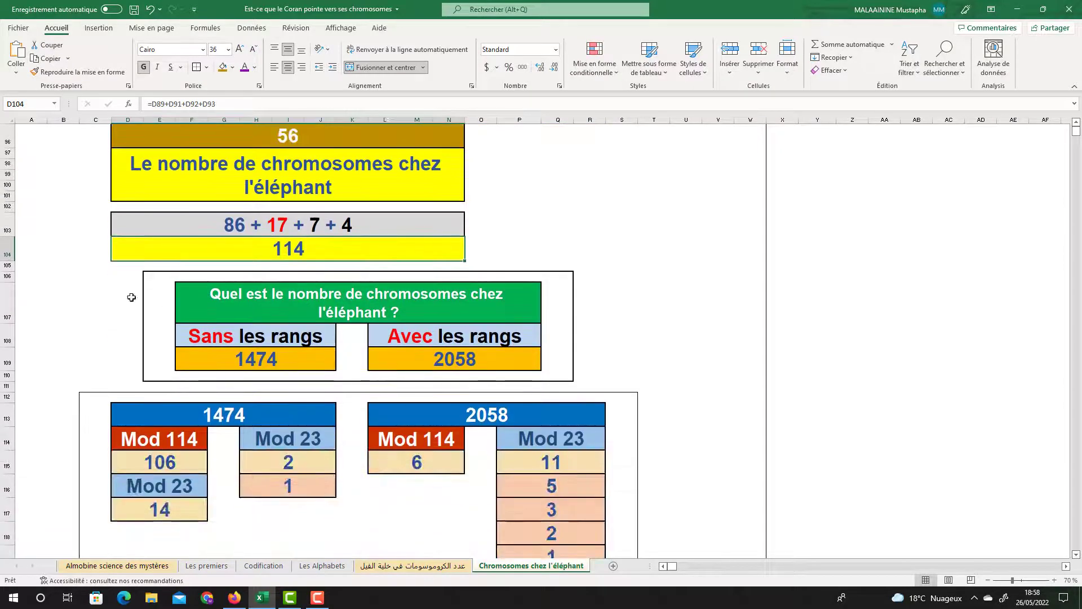
{"action": "left_click_drag", "start_coordinate": [28, 273], "coordinate": [624, 489]}
{"action": "double_click", "coordinate": [217, 510]}
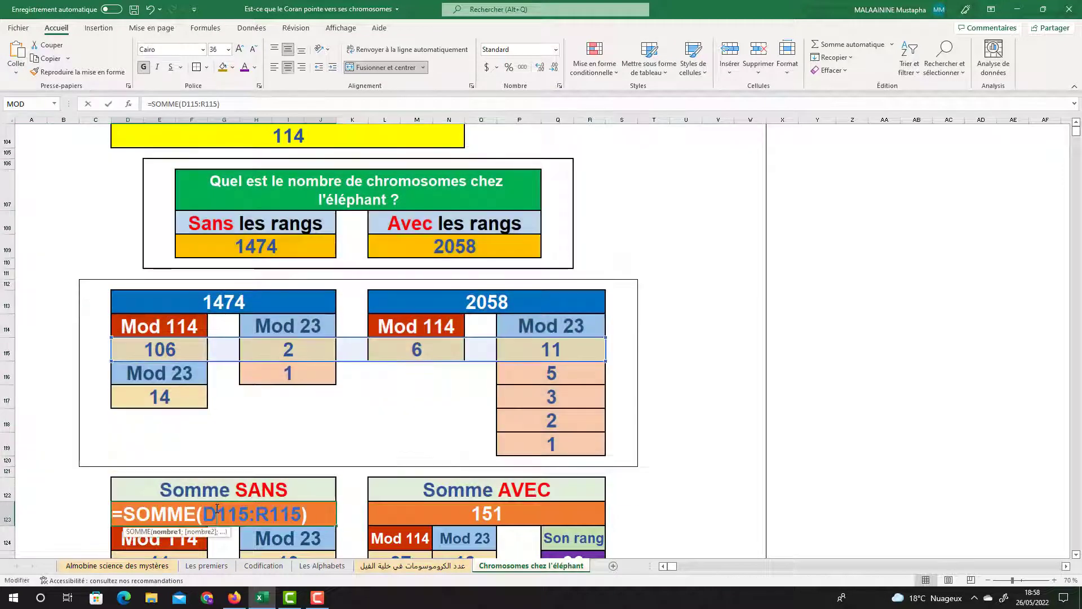
{"action": "key", "text": "Return"}
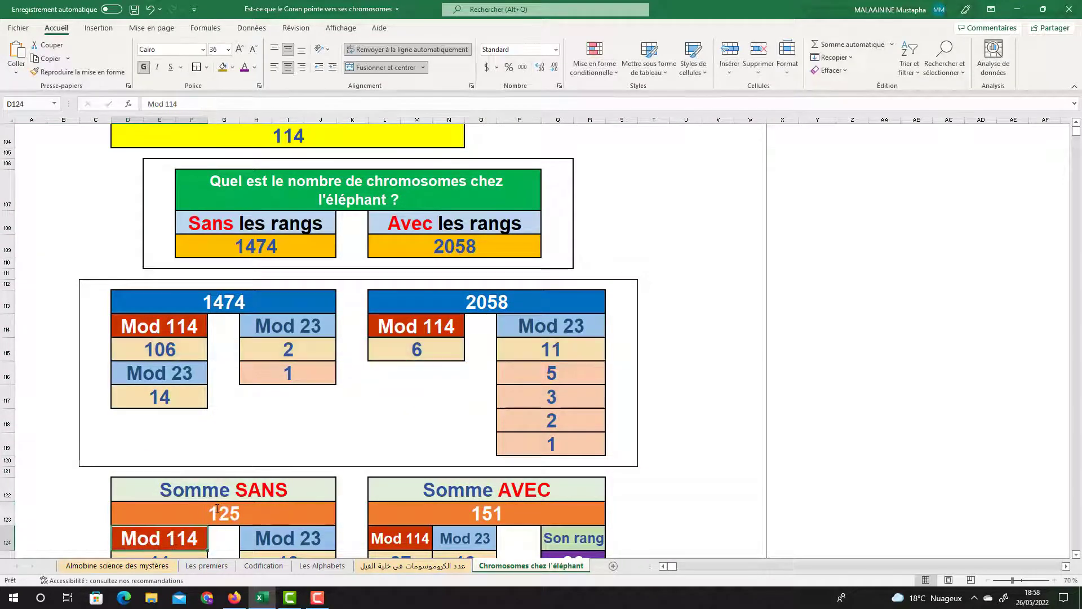
{"action": "double_click", "coordinate": [467, 509]}
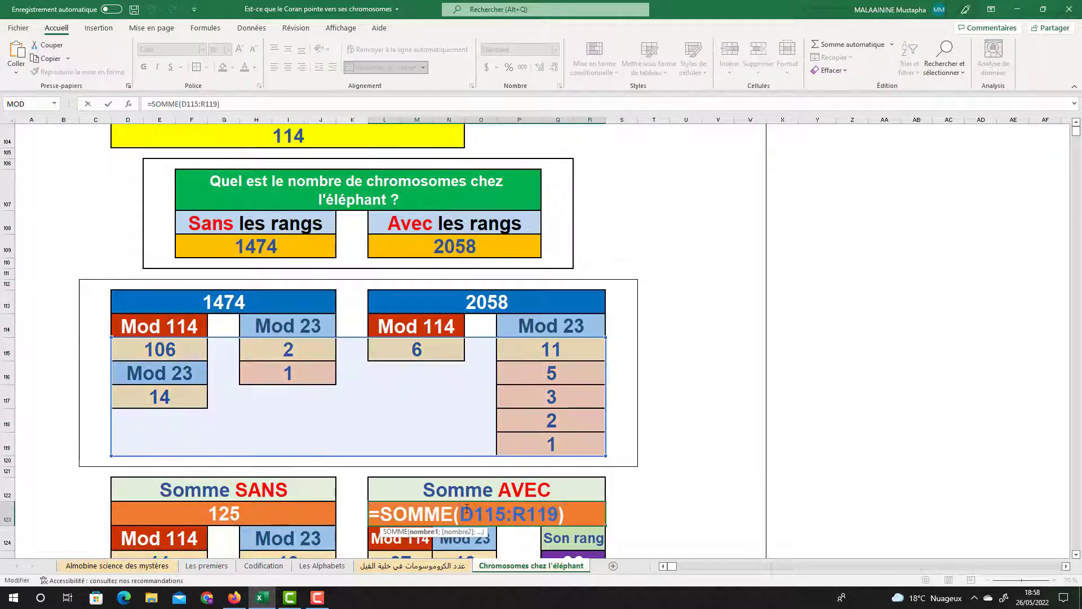
{"action": "key", "text": "Return"}
Step: Highlight the header row D124 to R124 under the two sums, and the remainder cells D125 to O125
{"action": "scroll", "coordinate": [1051, 442], "scroll_direction": "down", "scroll_amount": 2}
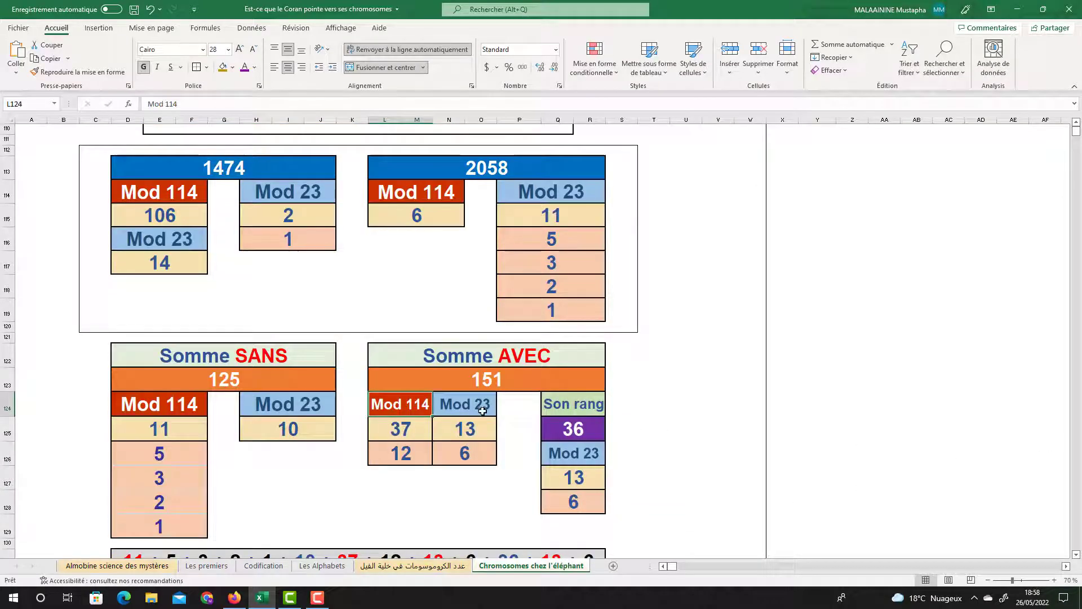
{"action": "left_click_drag", "start_coordinate": [179, 411], "coordinate": [574, 407]}
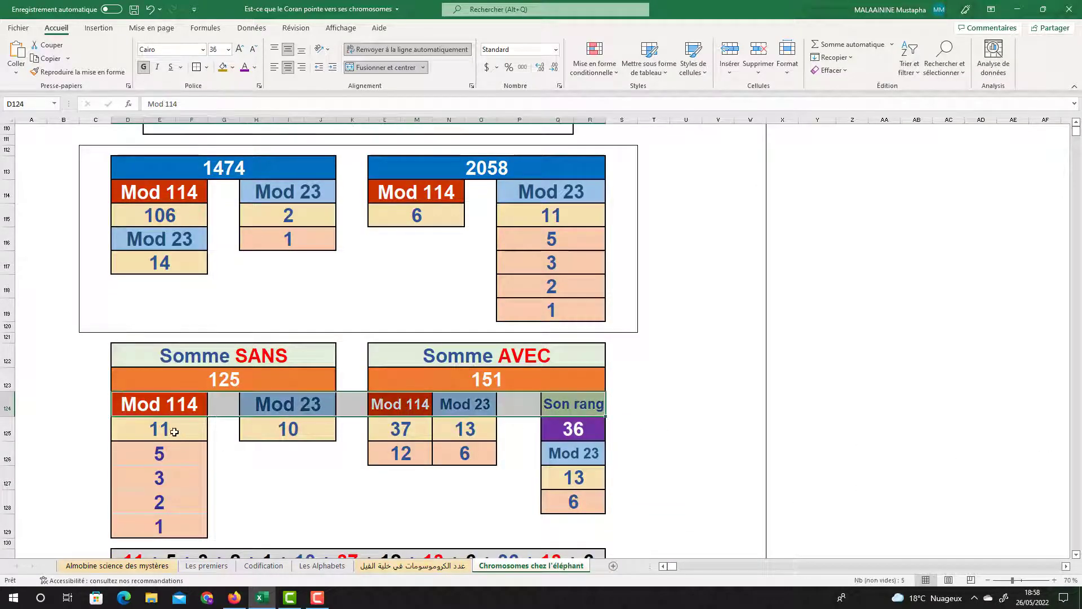
{"action": "left_click_drag", "start_coordinate": [174, 432], "coordinate": [480, 429]}
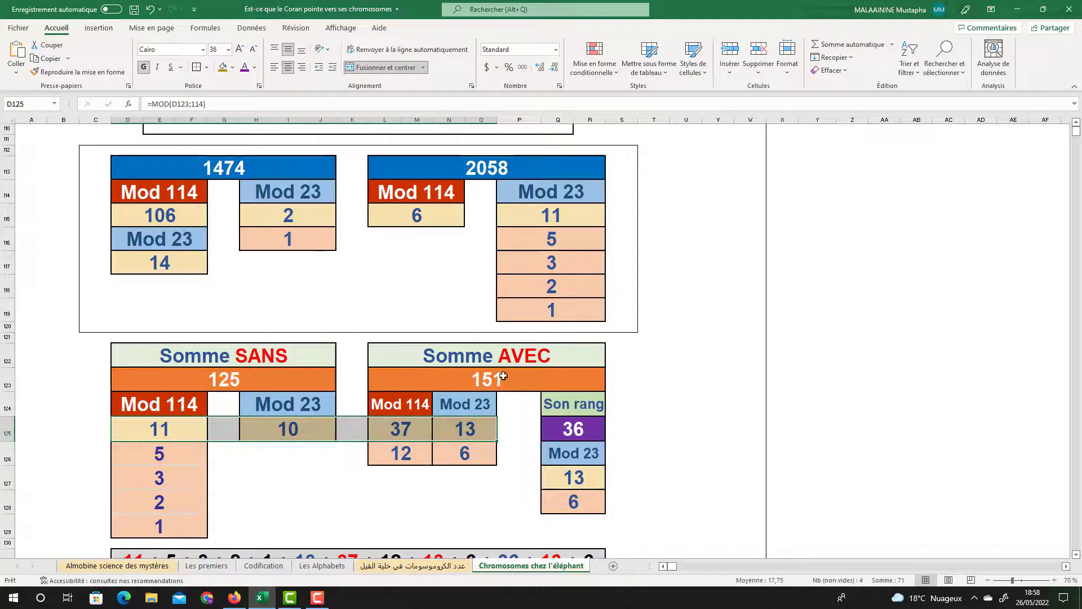
Step: Inspect the Son rang cells from Q125 to Q128, and the Mod 114 and Mod 23 values under Somme AVEC
{"action": "left_click", "coordinate": [576, 432]}
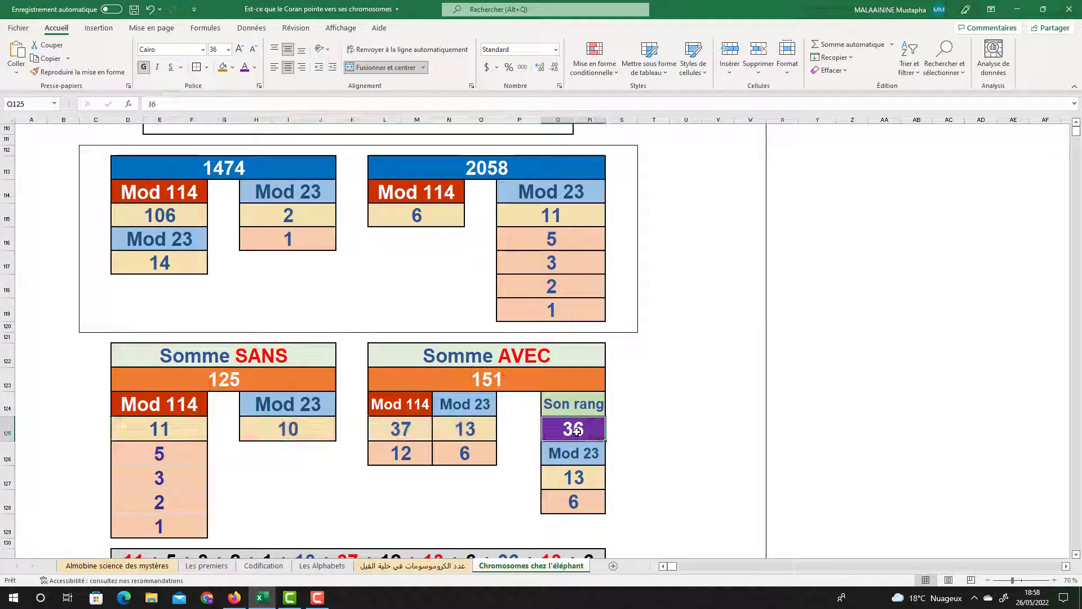
{"action": "left_click", "coordinate": [596, 454]}
{"action": "left_click", "coordinate": [593, 477]}
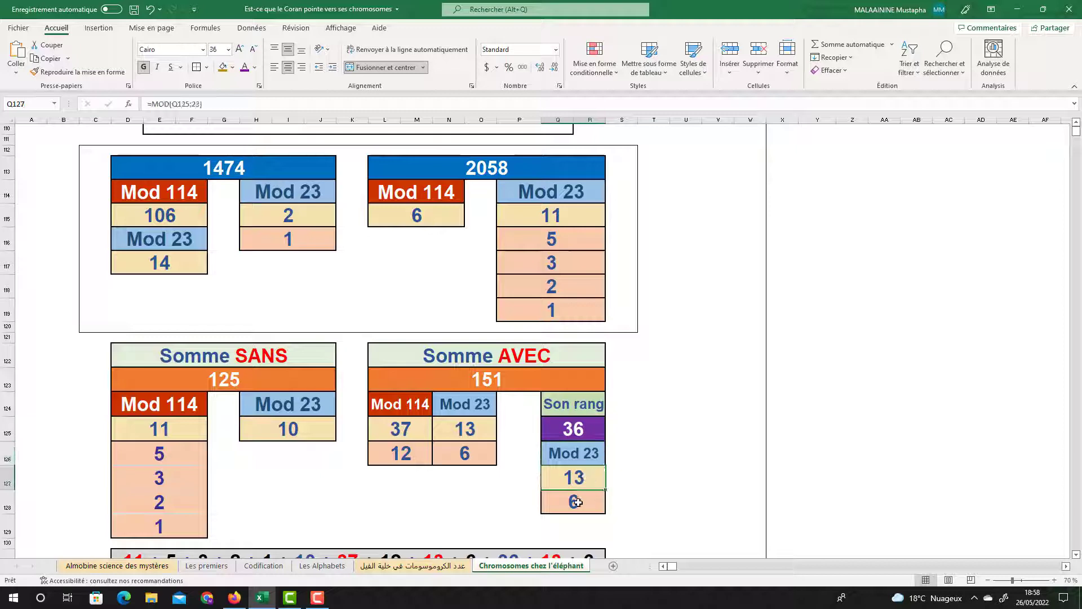
{"action": "left_click", "coordinate": [578, 502]}
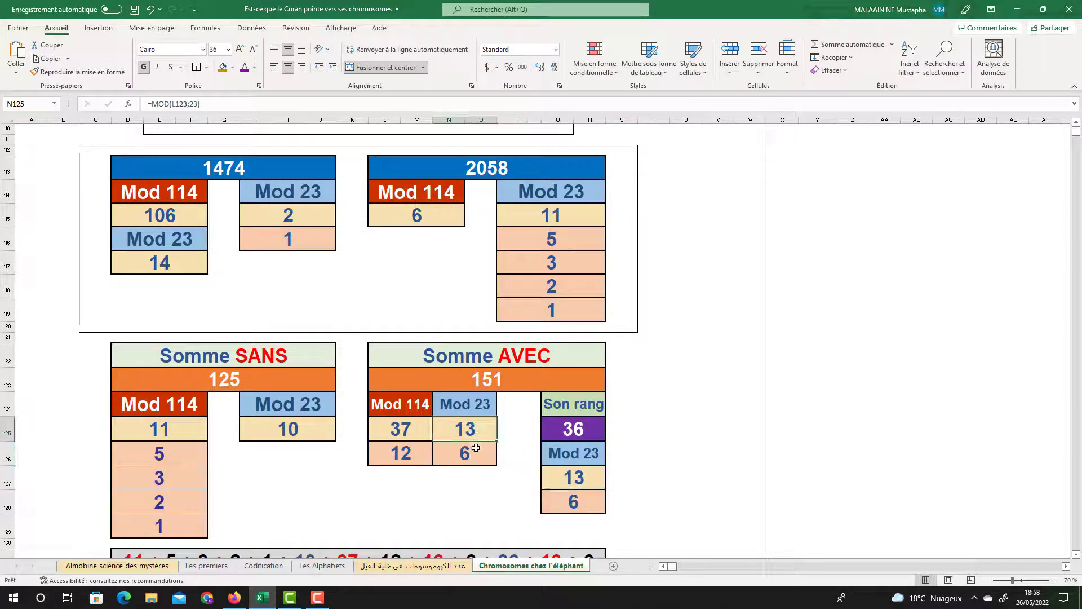
{"action": "left_click_drag", "start_coordinate": [401, 430], "coordinate": [465, 453]}
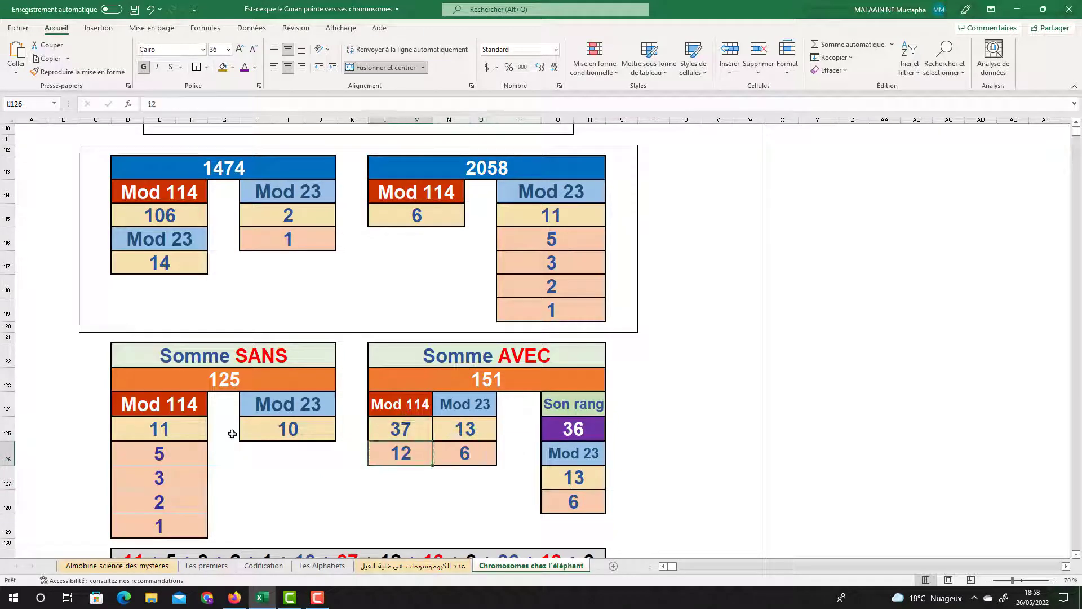
Step: Inspect the Mod 114 values from D125 to D129 under Somme SANS
{"action": "left_click", "coordinate": [186, 423]}
{"action": "left_click", "coordinate": [173, 456]}
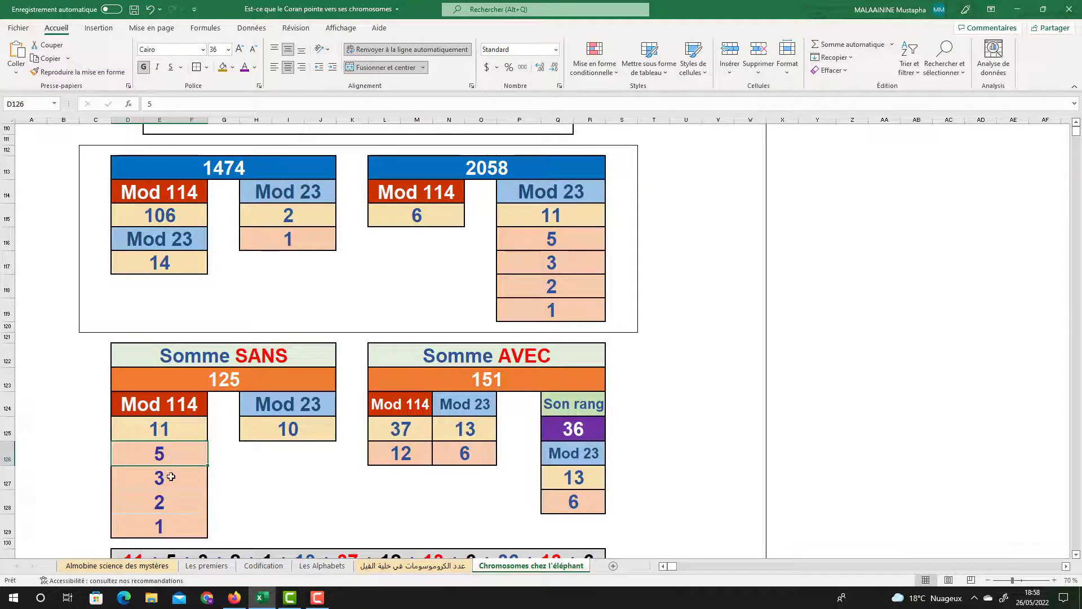
{"action": "left_click", "coordinate": [166, 479]}
{"action": "left_click", "coordinate": [163, 501]}
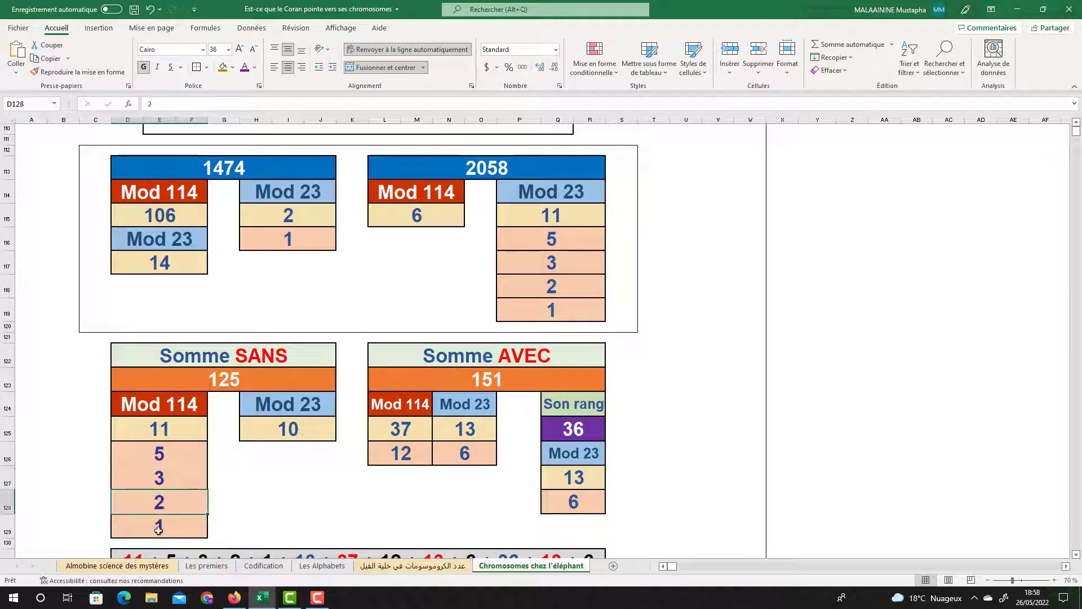
{"action": "left_click", "coordinate": [161, 528]}
Step: Show the range referenced by the total in D132, keeping its formula as it is
{"action": "left_click", "coordinate": [1077, 554]}
{"action": "scroll", "coordinate": [1076, 555], "scroll_direction": "down", "scroll_amount": 4}
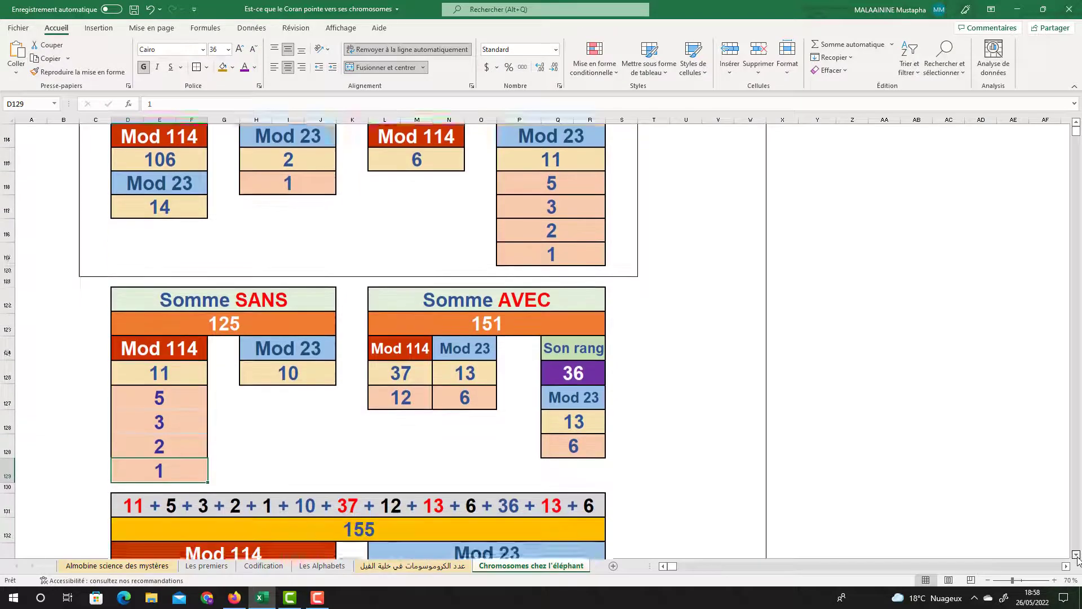
{"action": "double_click", "coordinate": [339, 481]}
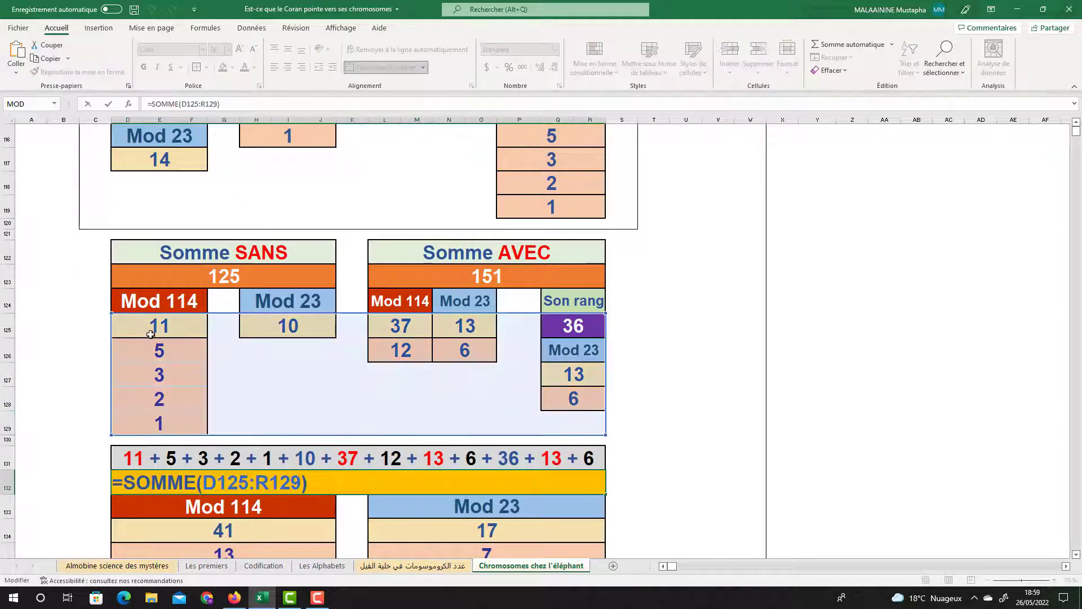
{"action": "key", "text": "Return"}
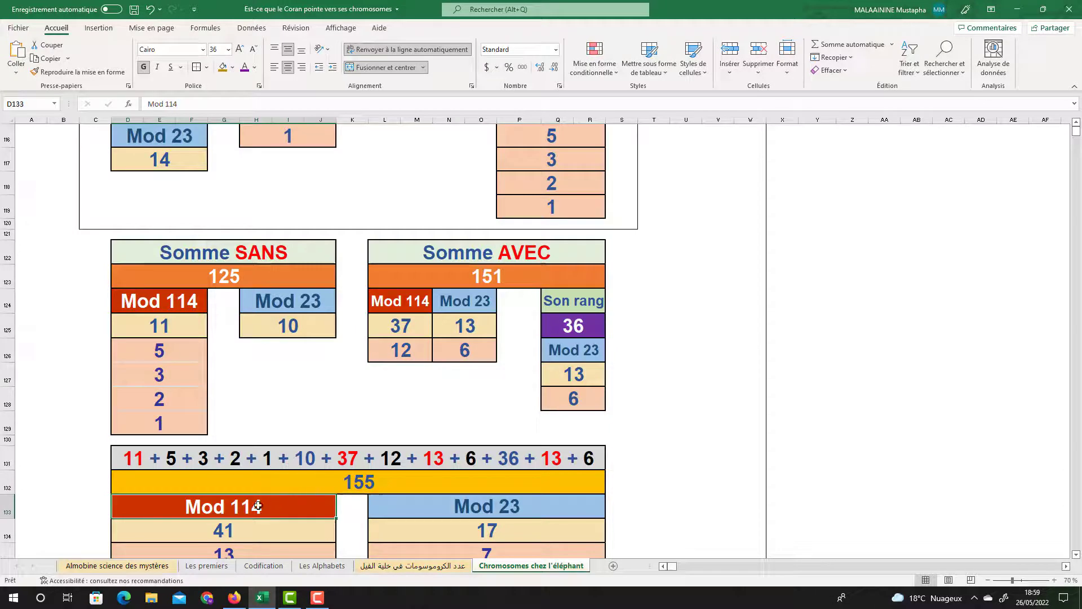
Step: Examine the Mod 114 and Mod 23 columns in rows 133 to 136 below the total in D132
{"action": "left_click", "coordinate": [496, 510]}
{"action": "left_click", "coordinate": [271, 532]}
{"action": "left_click", "coordinate": [515, 530]}
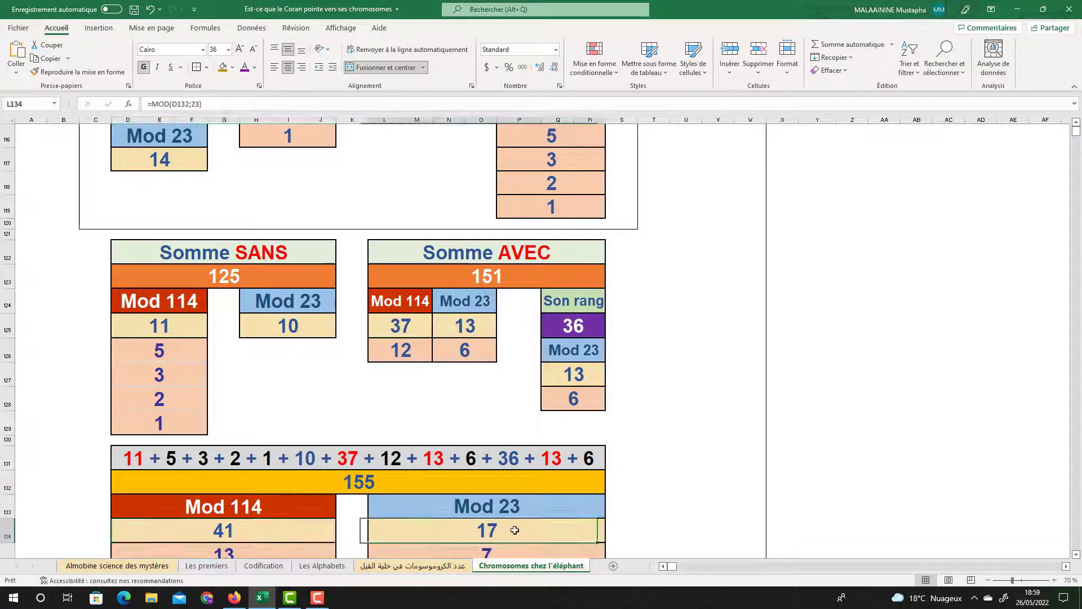
{"action": "scroll", "coordinate": [1076, 556], "scroll_direction": "down", "scroll_amount": 3}
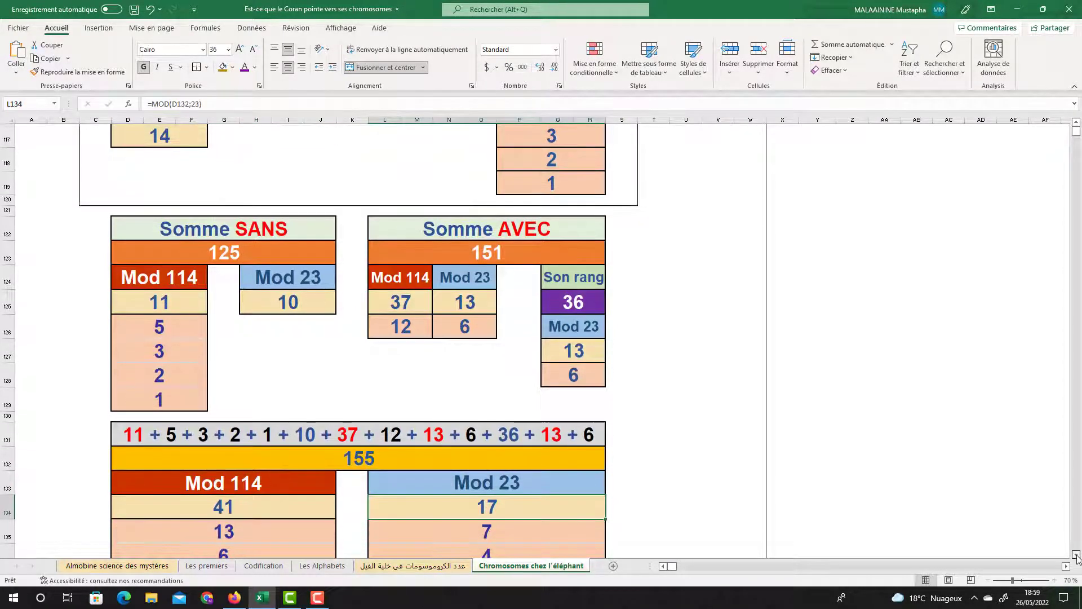
{"action": "left_click", "coordinate": [232, 366]}
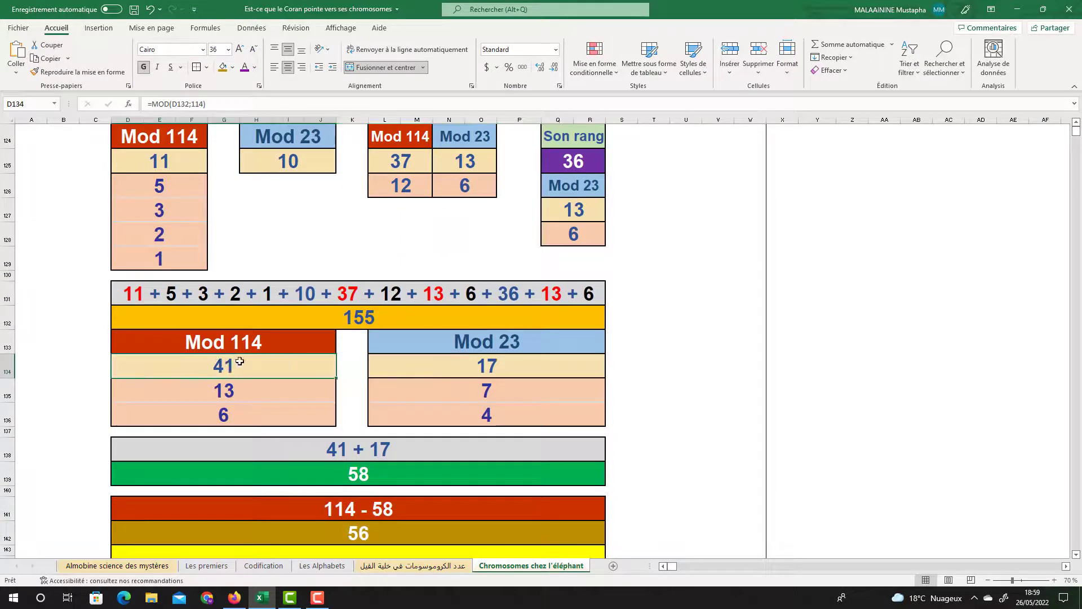
{"action": "left_click", "coordinate": [223, 393]}
{"action": "key", "text": "Down"}
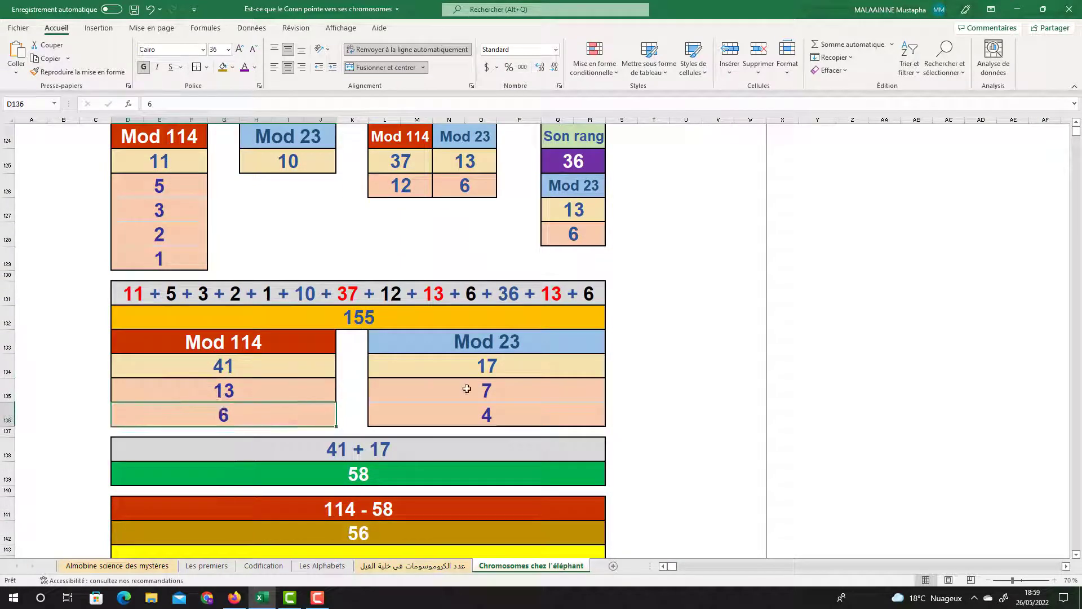
{"action": "left_click", "coordinate": [486, 363]}
{"action": "left_click", "coordinate": [485, 387]}
{"action": "left_click", "coordinate": [483, 408]}
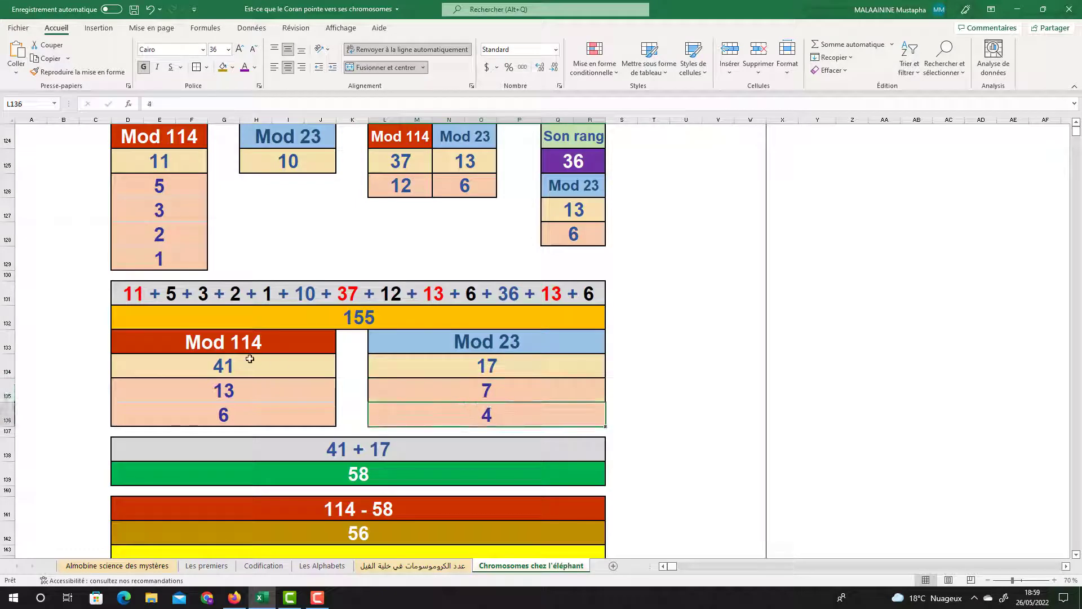
Step: Check the terms D134 and L134, and the formulas in D139 and D142 below 41 + 17 and 114 - 58
{"action": "left_click", "coordinate": [11, 370]}
{"action": "left_click", "coordinate": [423, 363]}
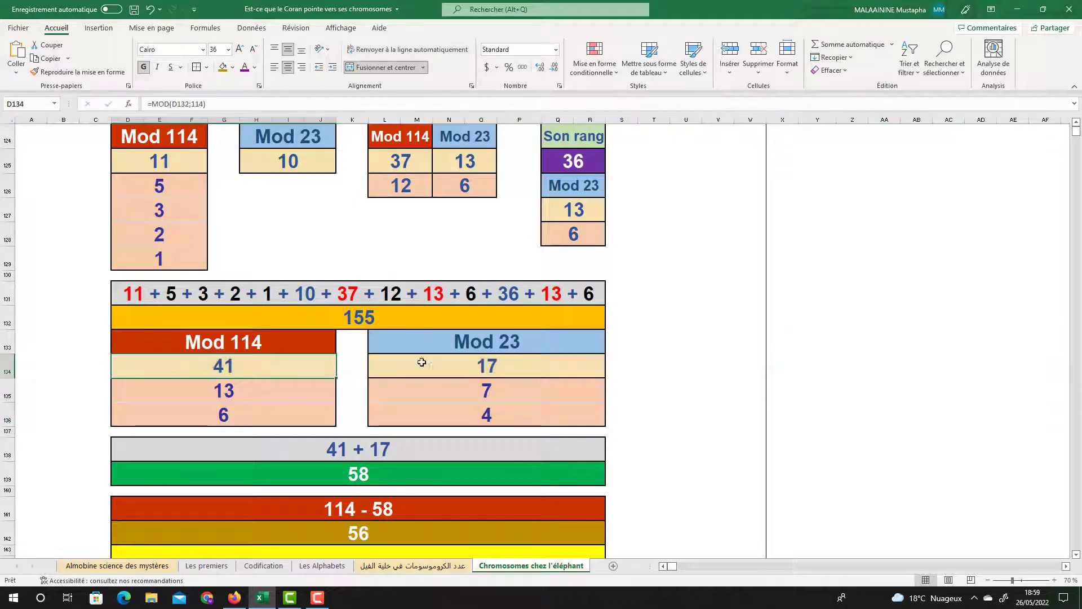
{"action": "left_click", "coordinate": [382, 473]}
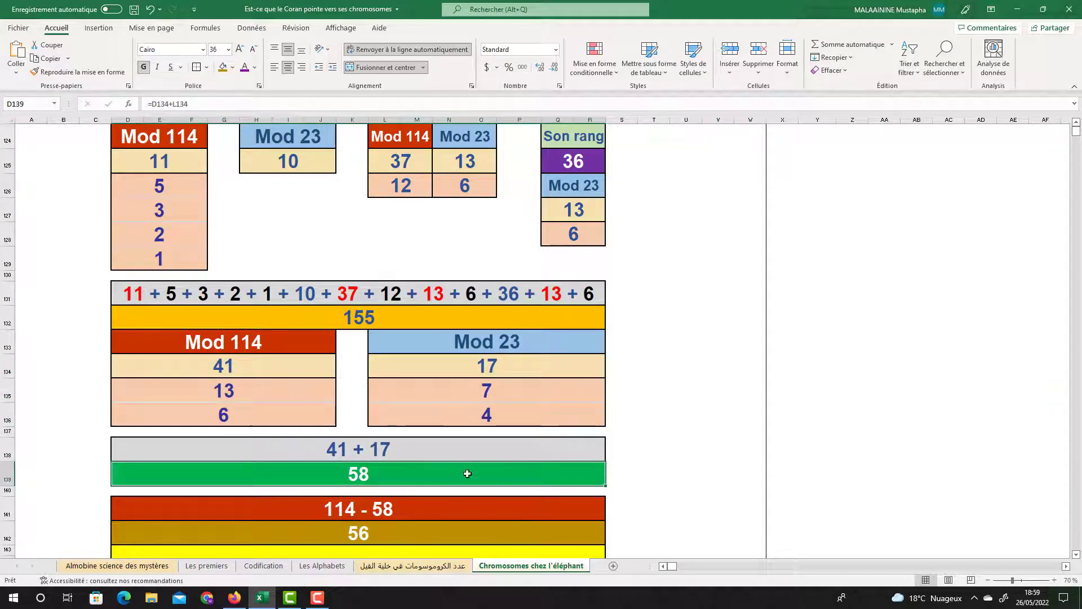
{"action": "scroll", "coordinate": [468, 473], "scroll_direction": "down", "scroll_amount": 2}
{"action": "scroll", "coordinate": [468, 473], "scroll_direction": "down", "scroll_amount": 1}
{"action": "left_click", "coordinate": [372, 392]}
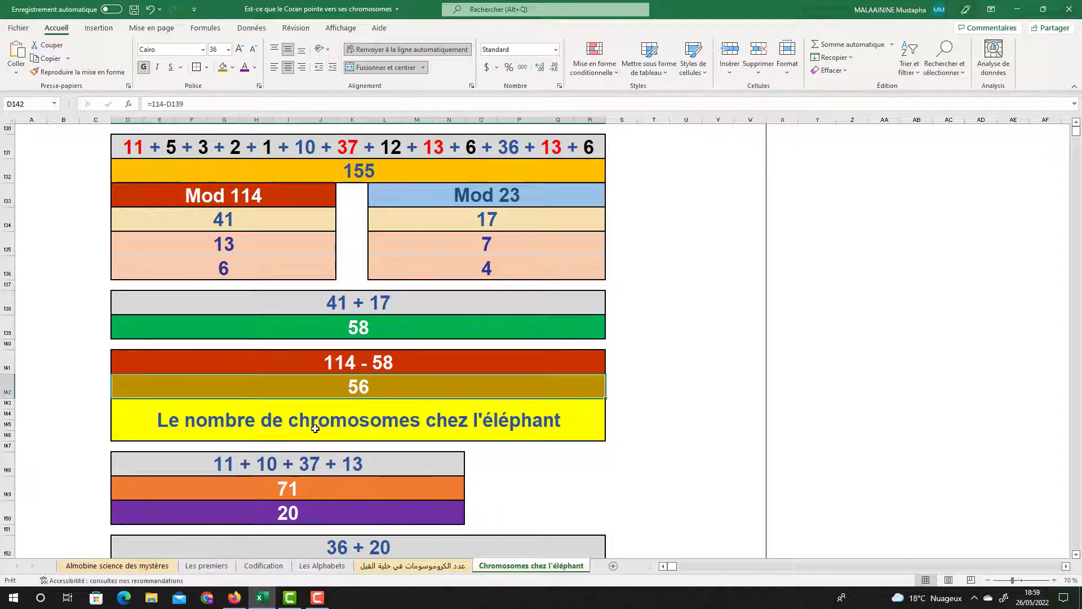
Step: Show the row 125 cells referenced by the formula in D149, below 11 + 10 + 37 + 13, keeping it as it is
{"action": "double_click", "coordinate": [293, 493]}
{"action": "scroll", "coordinate": [430, 423], "scroll_direction": "up", "scroll_amount": 7}
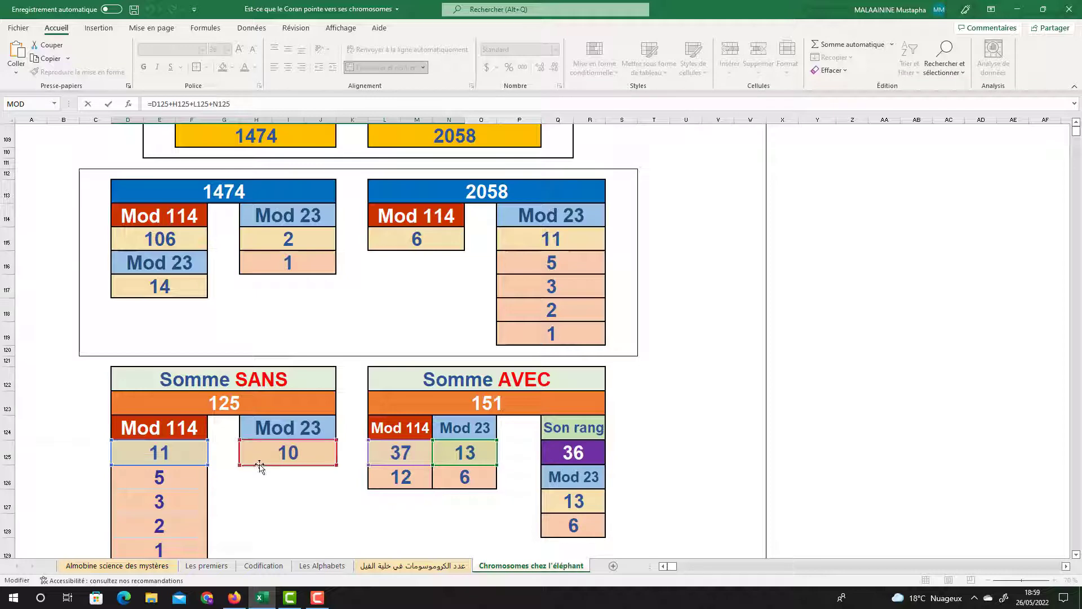
{"action": "key", "text": "Return"}
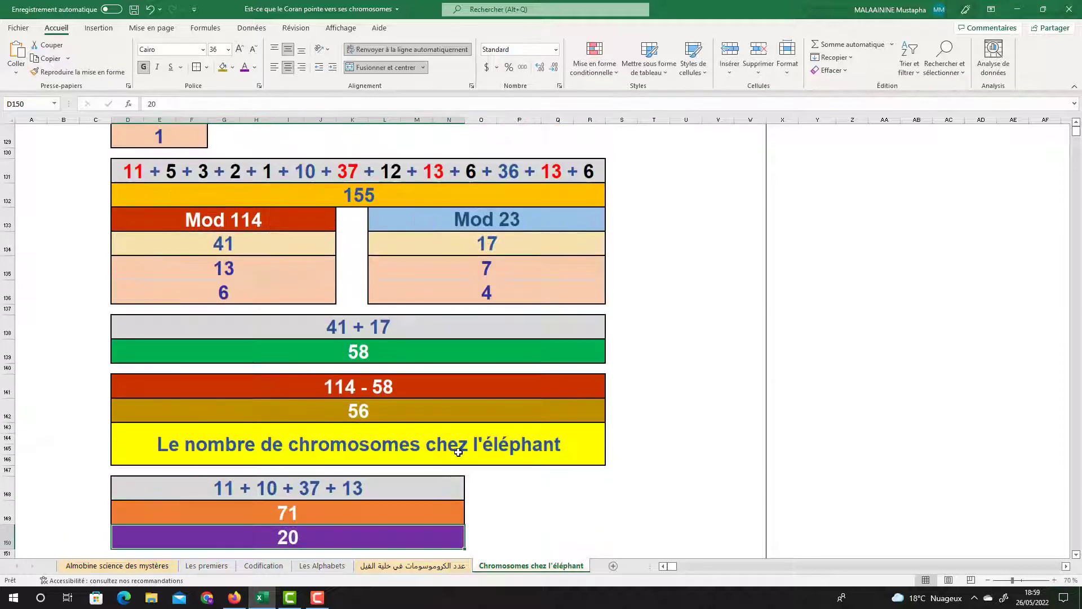
{"action": "left_click", "coordinate": [303, 512]}
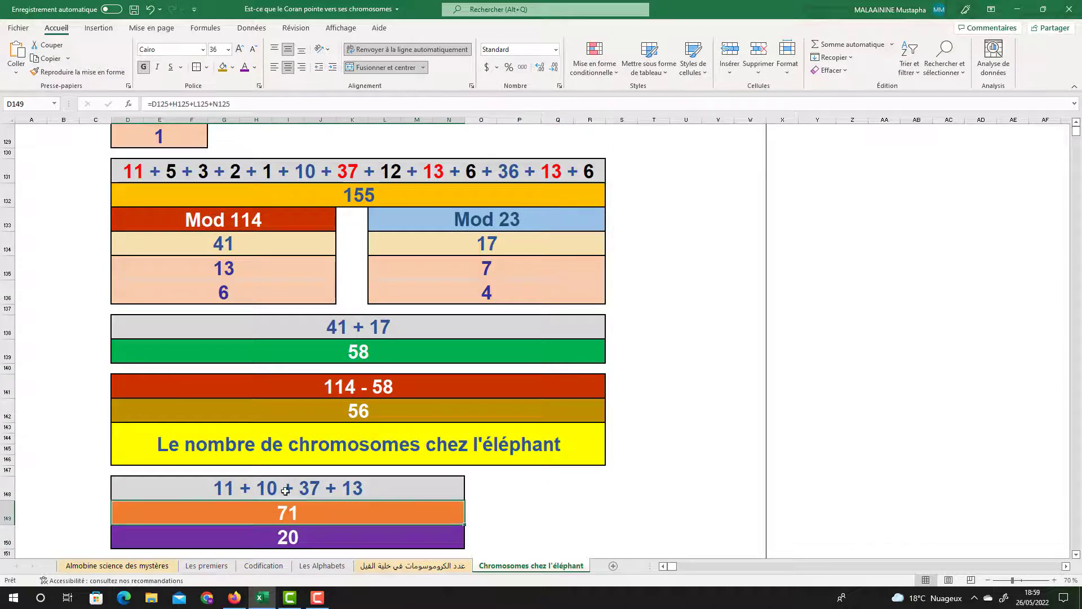
Step: Inspect D150 and the Son rang value in Q125, and highlight the remainder cells D125 to O125
{"action": "left_click", "coordinate": [296, 535]}
{"action": "scroll", "coordinate": [525, 464], "scroll_direction": "up", "scroll_amount": 6}
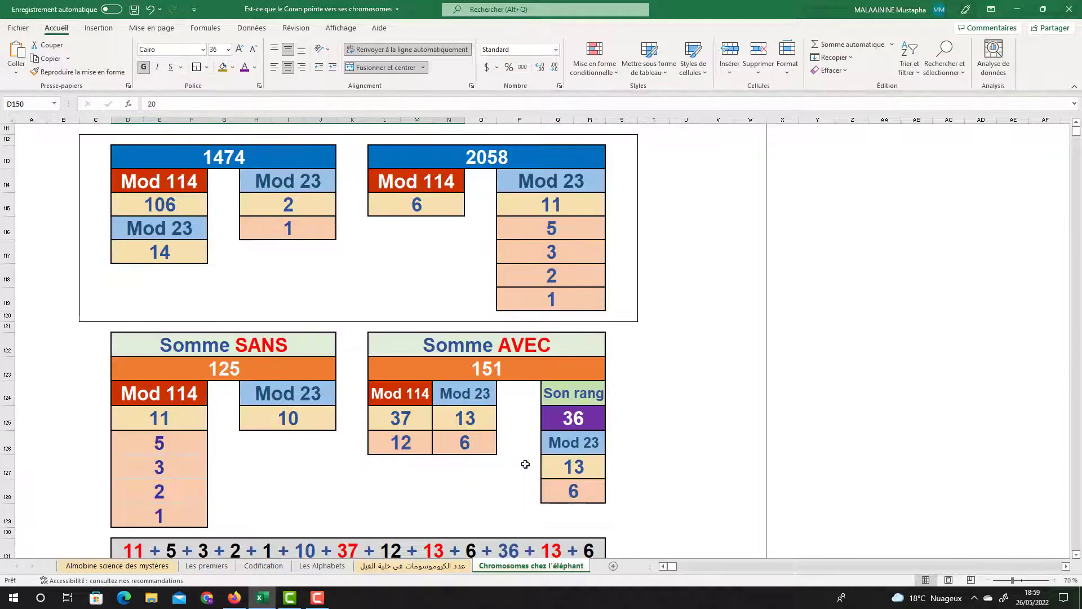
{"action": "left_click", "coordinate": [573, 422]}
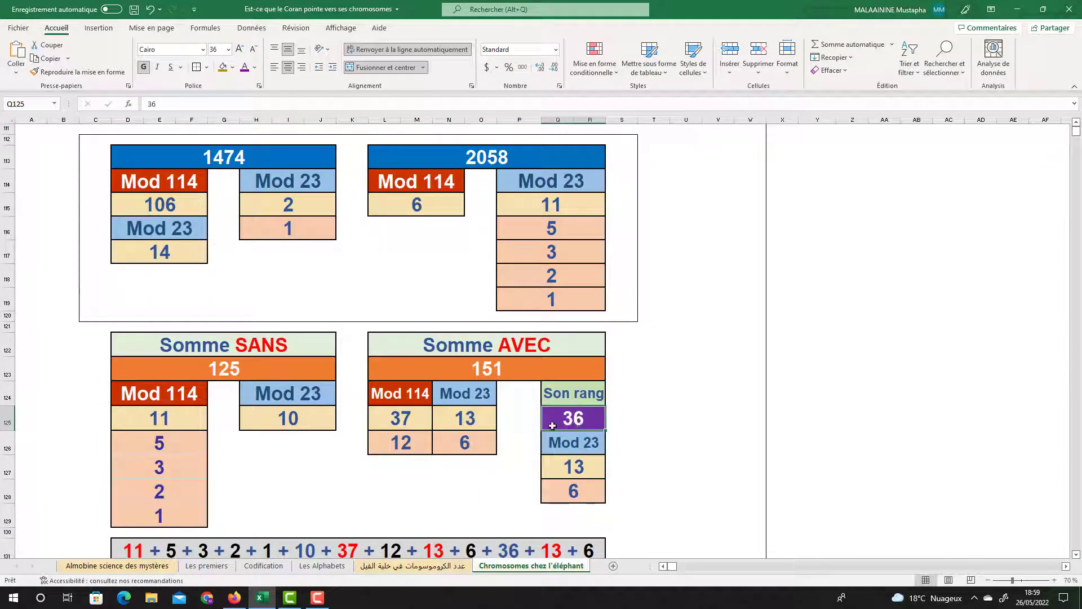
{"action": "left_click_drag", "start_coordinate": [176, 417], "coordinate": [490, 417]}
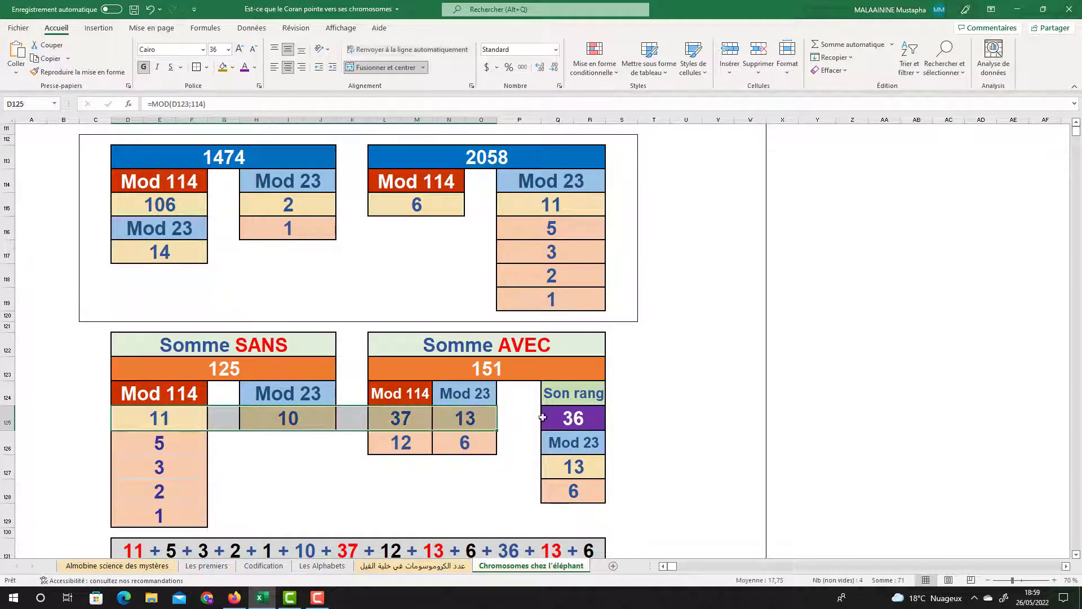
{"action": "left_click", "coordinate": [542, 417]}
Step: Check D149 and D150, and show the cells referenced by the 36 + 20 formula in D153 without changing it
{"action": "scroll", "coordinate": [583, 417], "scroll_direction": "down", "scroll_amount": 2}
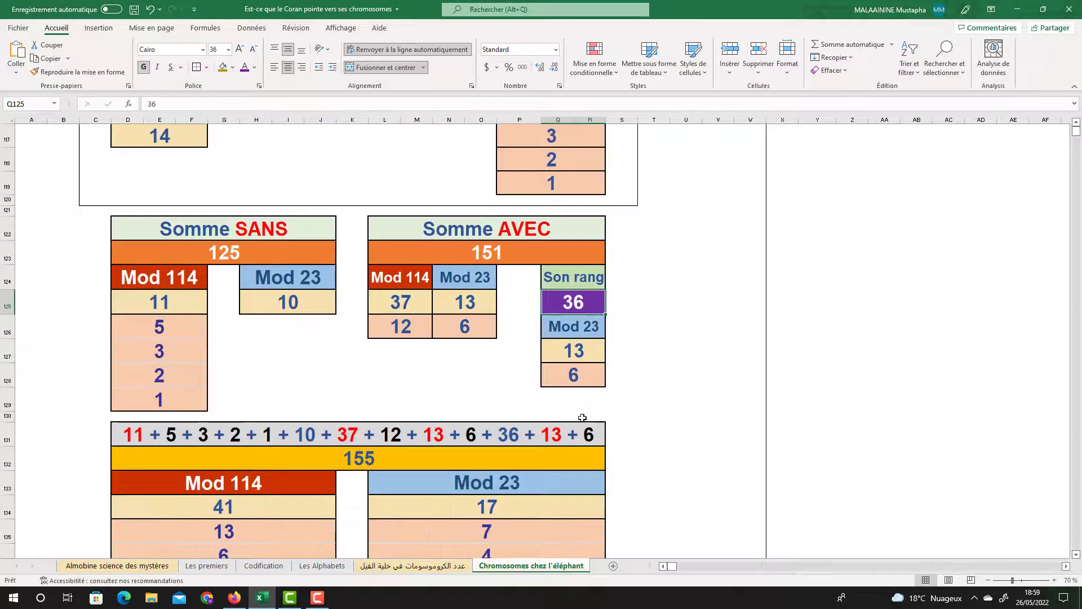
{"action": "scroll", "coordinate": [583, 417], "scroll_direction": "down", "scroll_amount": 5}
{"action": "left_click", "coordinate": [294, 458]}
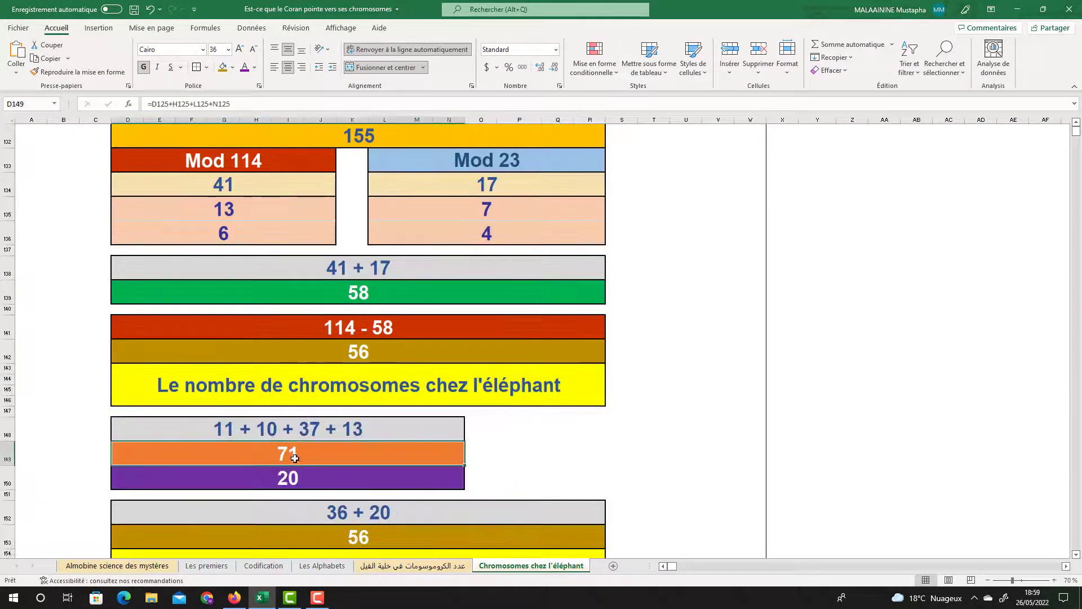
{"action": "left_click", "coordinate": [251, 480]}
{"action": "double_click", "coordinate": [349, 535]}
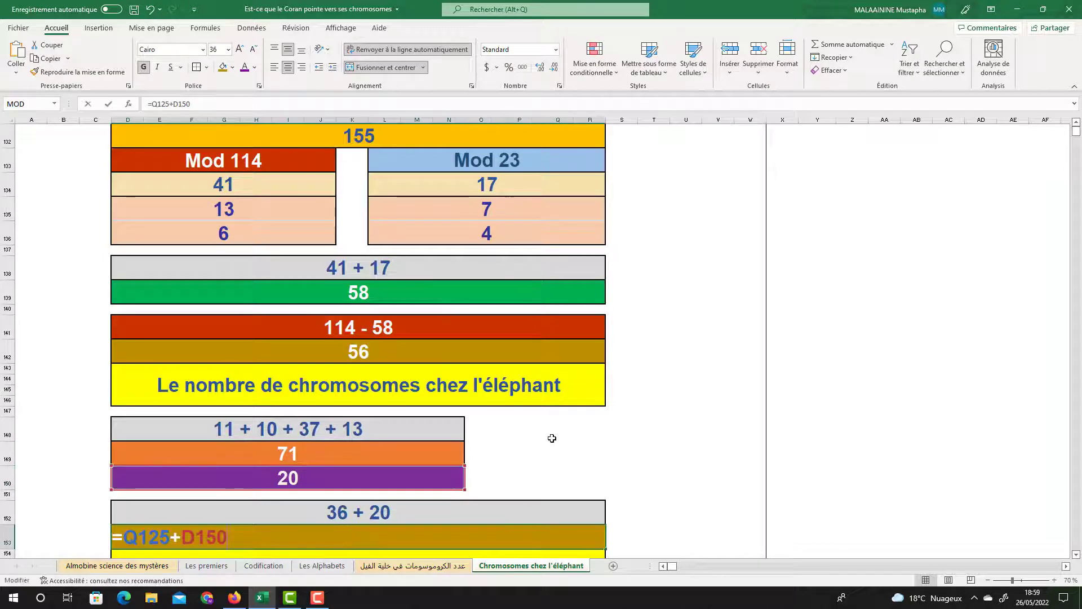
{"action": "scroll", "coordinate": [553, 434], "scroll_direction": "up", "scroll_amount": 9}
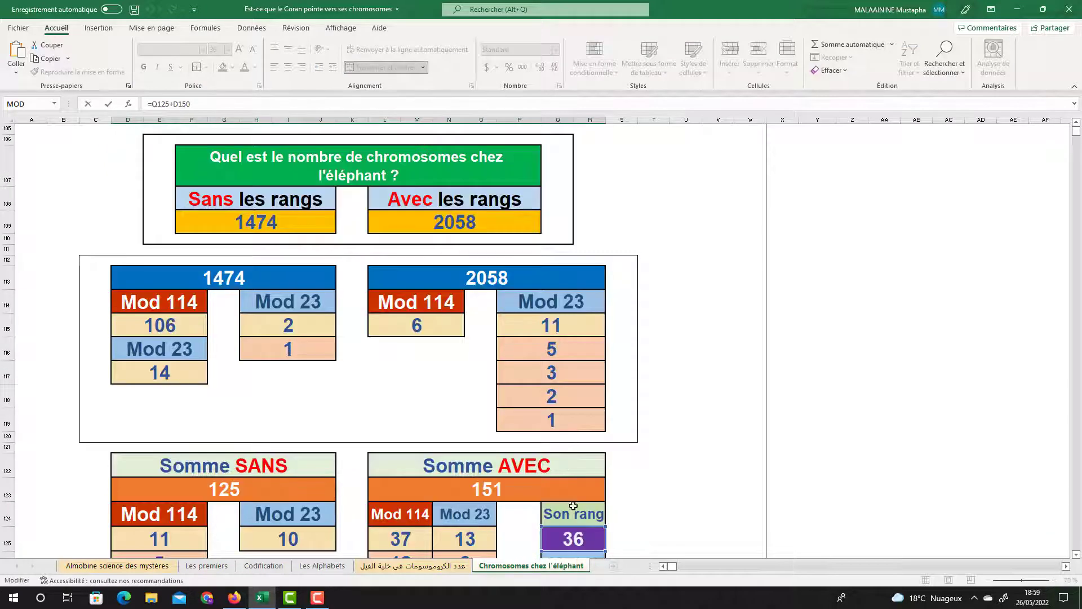
{"action": "scroll", "coordinate": [574, 506], "scroll_direction": "down", "scroll_amount": 13}
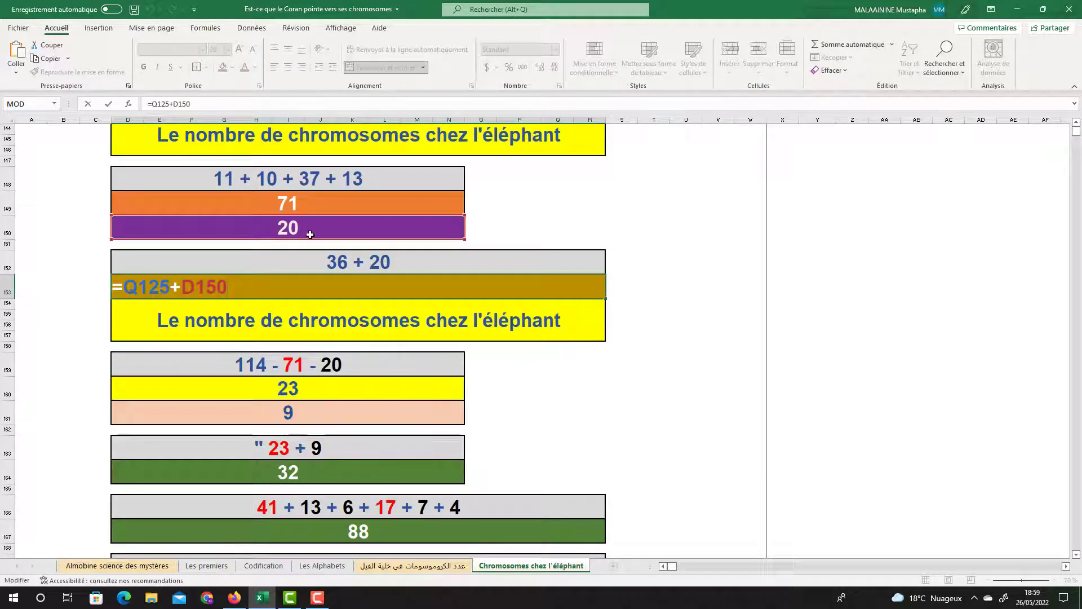
{"action": "key", "text": "Return"}
{"action": "left_click", "coordinate": [376, 288]}
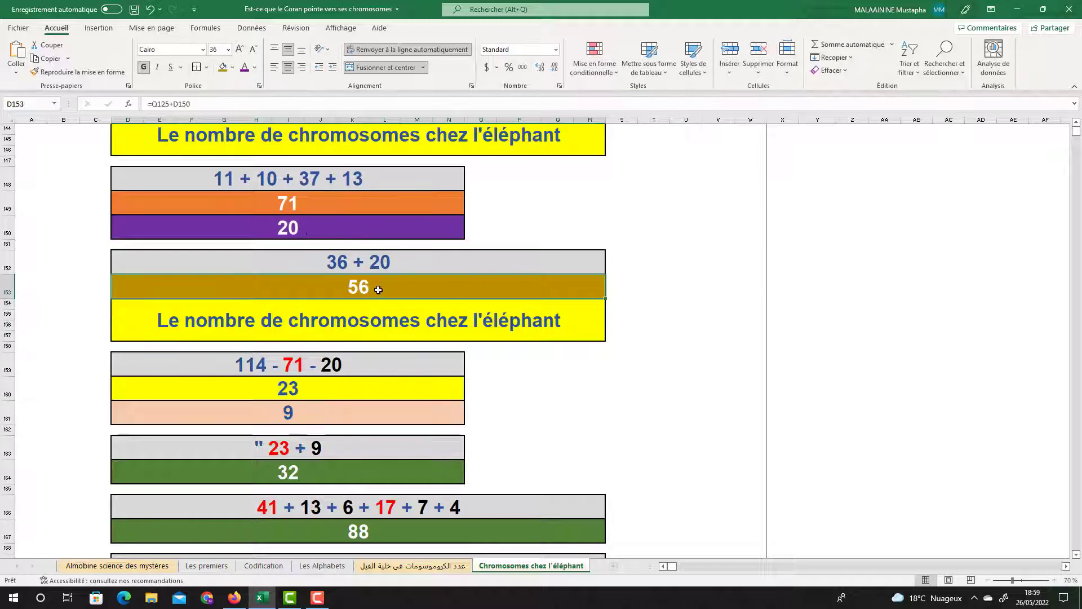
Step: Show the cells referenced by the 114 - 71 - 20 formula in D160, keeping it, and check the results down to D164
{"action": "double_click", "coordinate": [298, 388]}
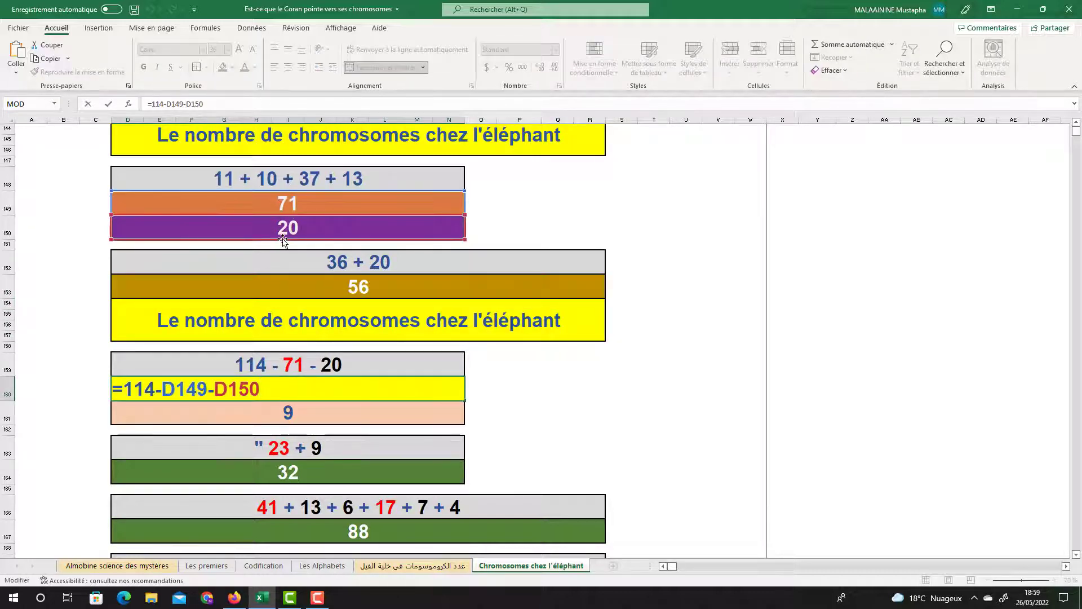
{"action": "key", "text": "Return"}
{"action": "left_click", "coordinate": [286, 392]}
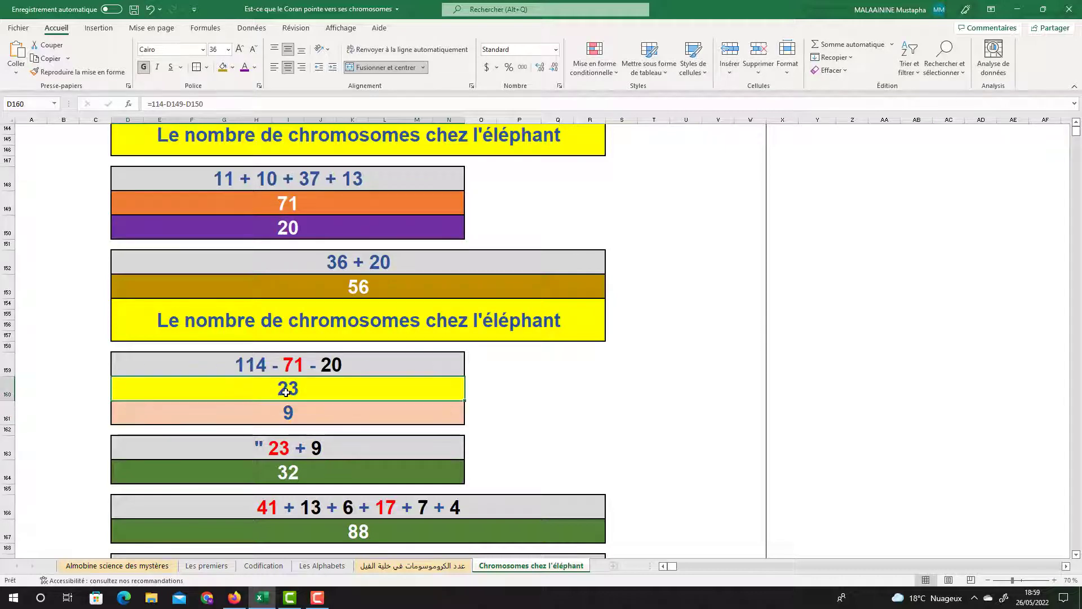
{"action": "left_click", "coordinate": [288, 408]}
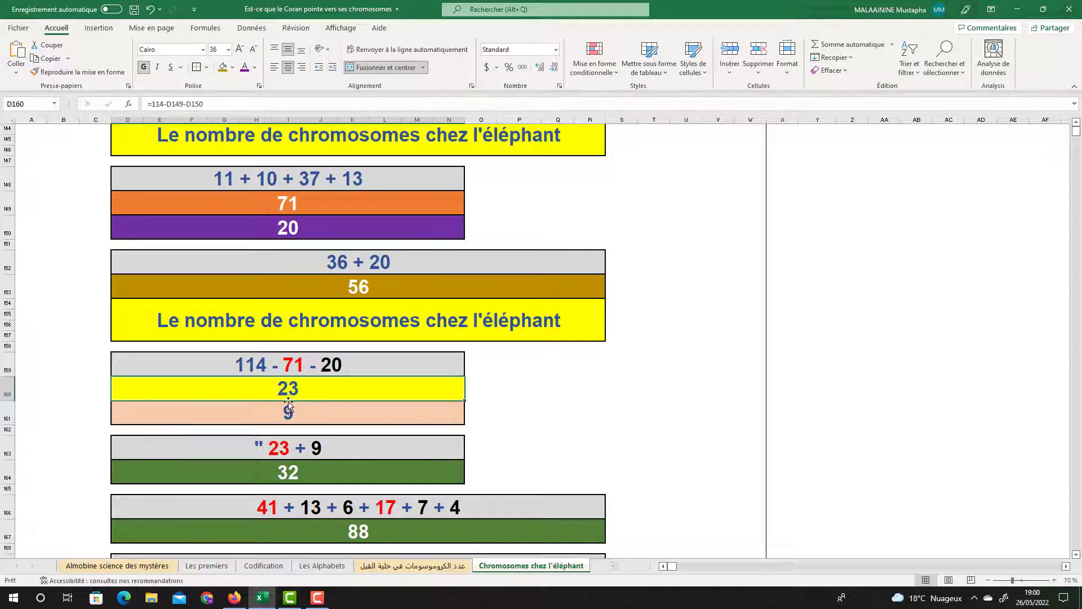
{"action": "left_click", "coordinate": [294, 467]}
Step: Show the remainder cells referenced by the sum in D167, keeping it as it is, and check the 88 - 32 formula in D170
{"action": "double_click", "coordinate": [354, 531]}
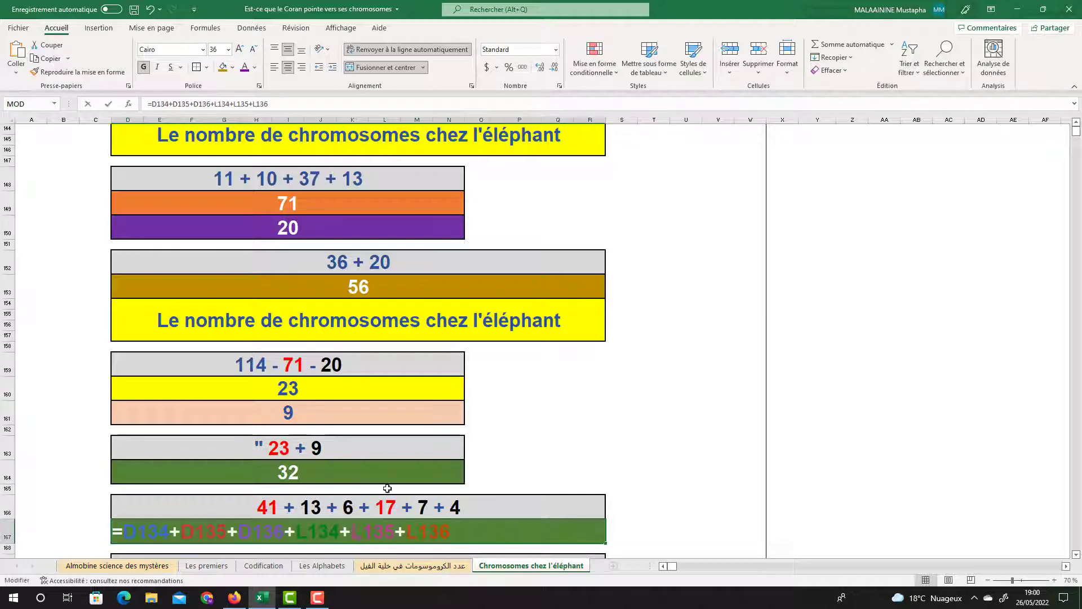
{"action": "scroll", "coordinate": [265, 186], "scroll_direction": "up", "scroll_amount": 4}
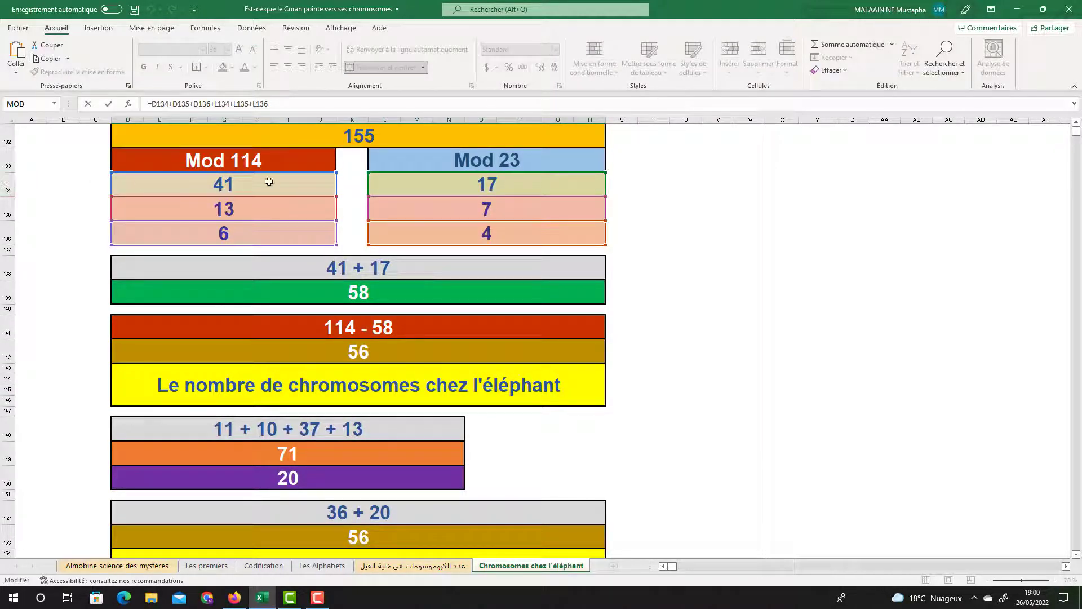
{"action": "key", "text": "Return"}
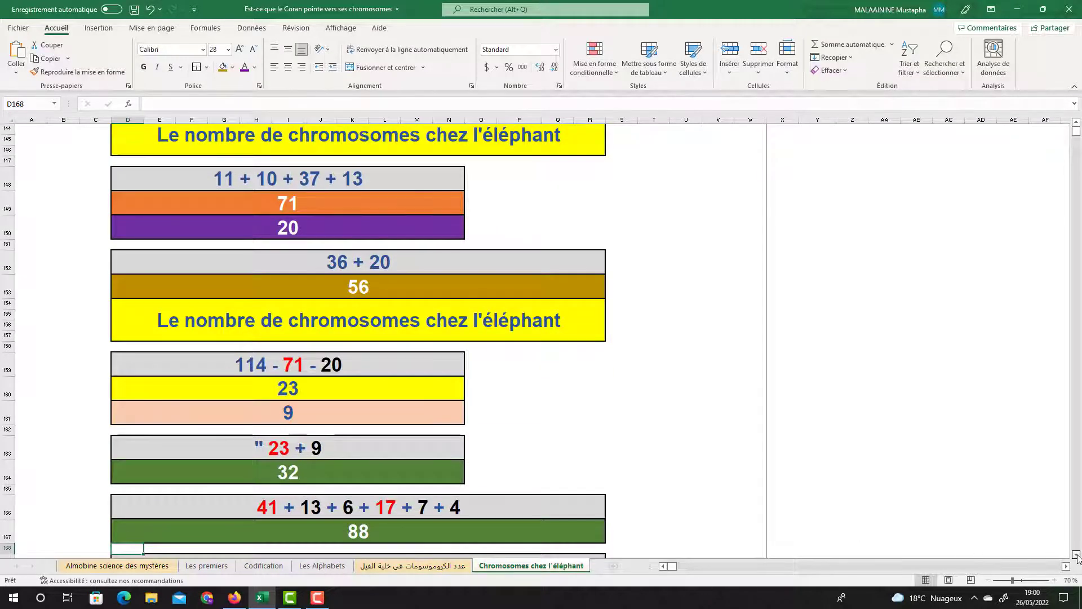
{"action": "scroll", "coordinate": [1077, 557], "scroll_direction": "down", "scroll_amount": 3}
{"action": "left_click", "coordinate": [361, 480]}
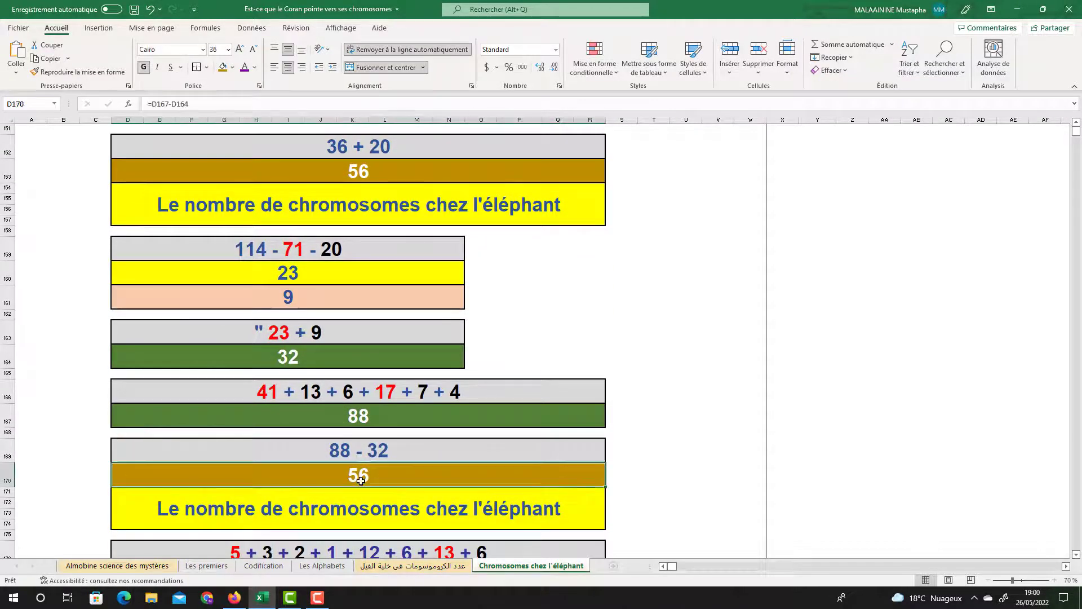
Step: Show the cells in rows 126 to 129 referenced by the sum in D177, keeping its formula as it is
{"action": "scroll", "coordinate": [361, 479], "scroll_direction": "down", "scroll_amount": 1}
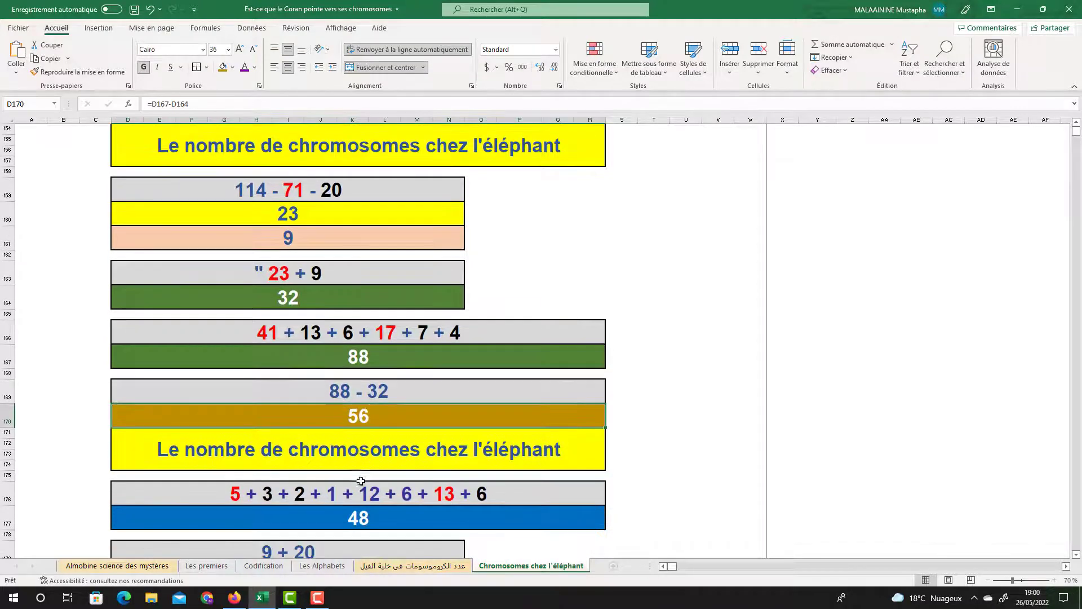
{"action": "double_click", "coordinate": [358, 514]}
{"action": "scroll", "coordinate": [511, 404], "scroll_direction": "up", "scroll_amount": 10}
{"action": "scroll", "coordinate": [511, 404], "scroll_direction": "up", "scroll_amount": 2}
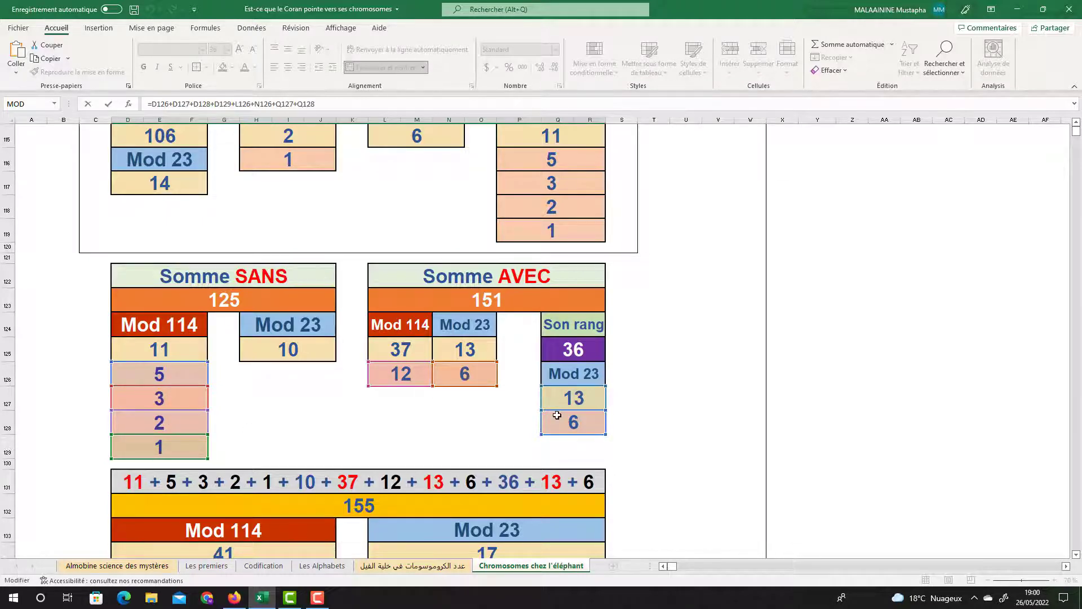
{"action": "key", "text": "Return"}
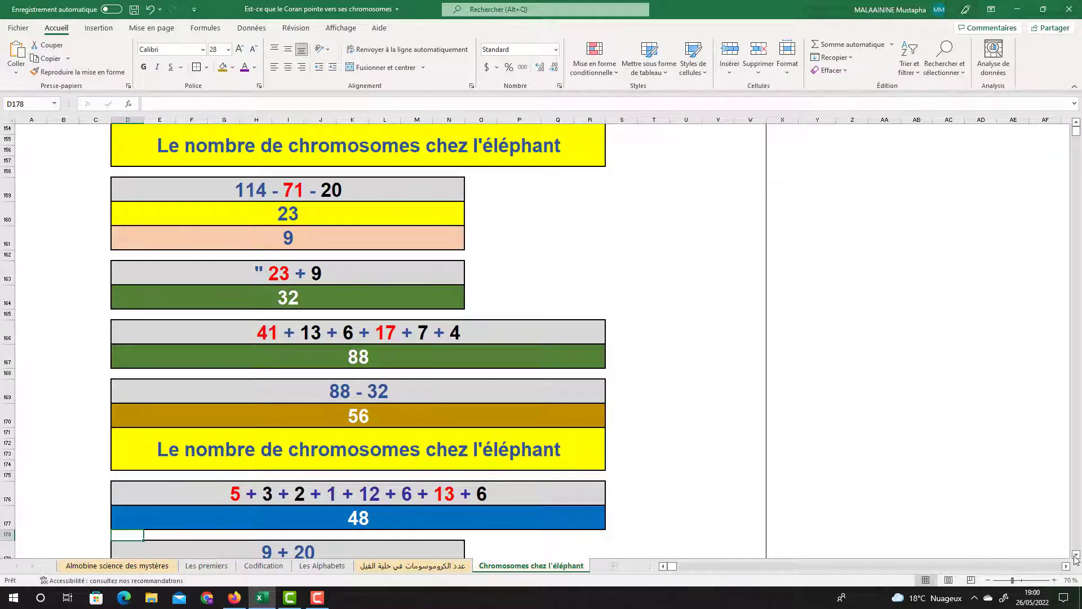
Step: Show the cells referenced by the 9 + 20 formula in D180, keeping the formula as it is
{"action": "scroll", "coordinate": [1076, 558], "scroll_direction": "down", "scroll_amount": 2}
{"action": "double_click", "coordinate": [340, 511]}
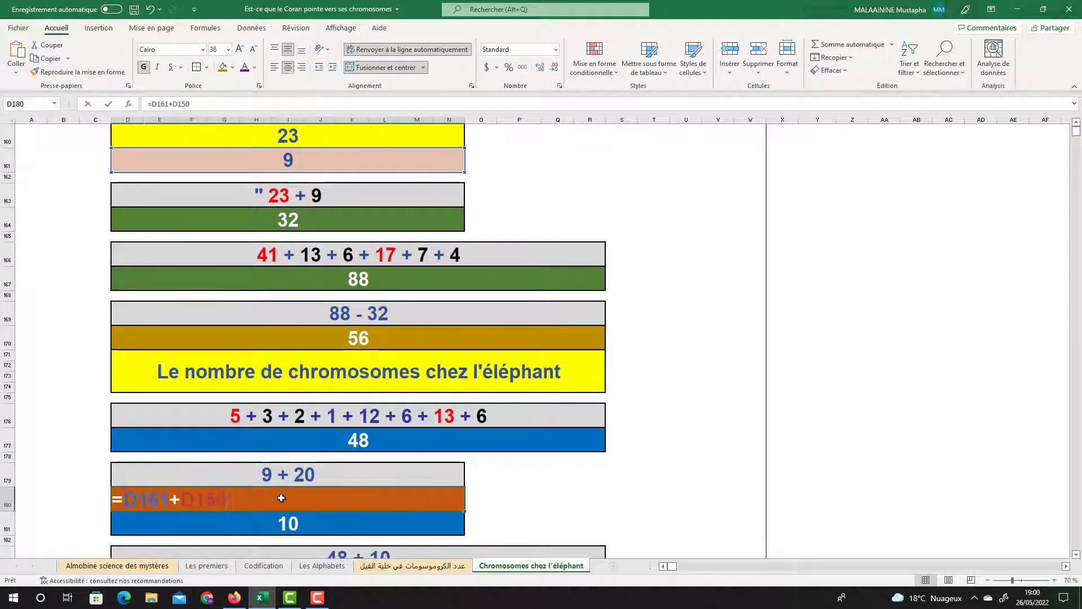
{"action": "scroll", "coordinate": [363, 422], "scroll_direction": "up", "scroll_amount": 1}
{"action": "scroll", "coordinate": [364, 422], "scroll_direction": "up", "scroll_amount": 4}
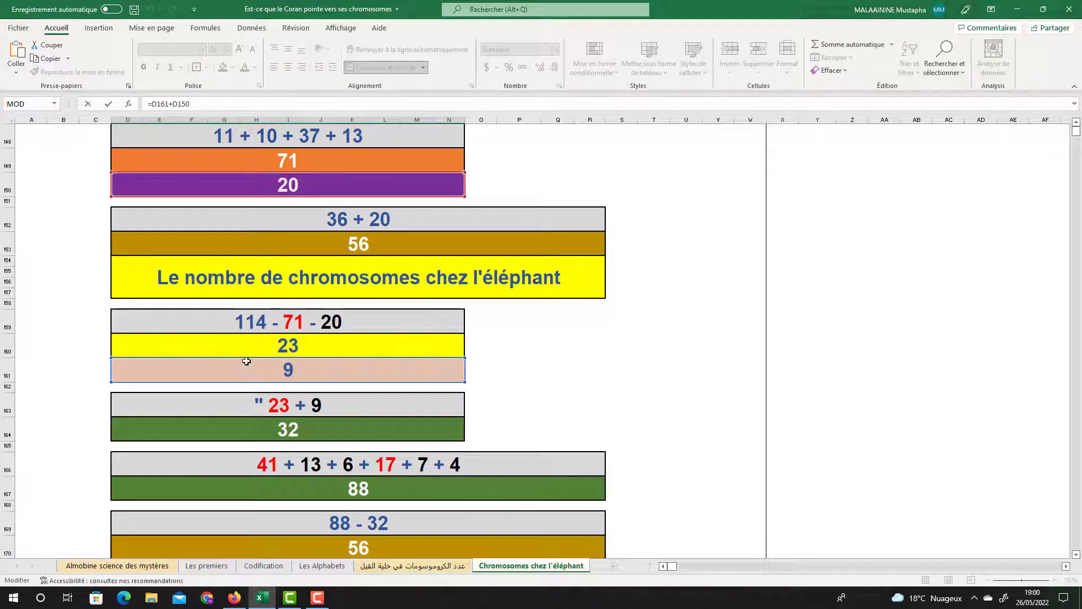
{"action": "key", "text": "Return"}
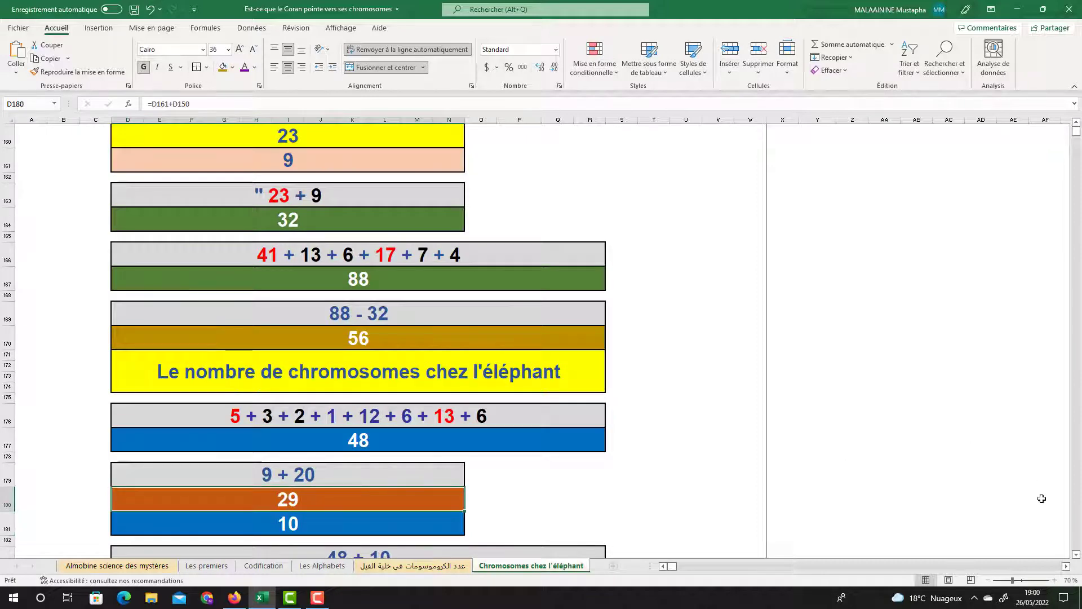
Step: Check D177 and D181 against the 48 + 10 formula in D184, and highlight the 114 - 58 result with its elephant label
{"action": "left_click", "coordinate": [1076, 555]}
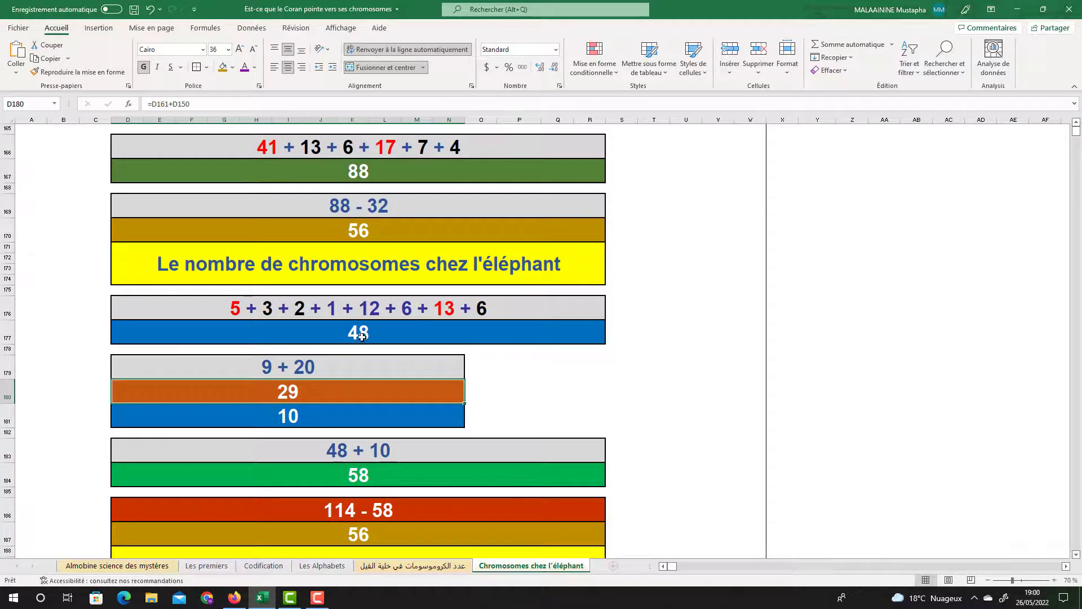
{"action": "left_click", "coordinate": [358, 332]}
{"action": "left_click", "coordinate": [288, 416]}
{"action": "left_click", "coordinate": [353, 477]}
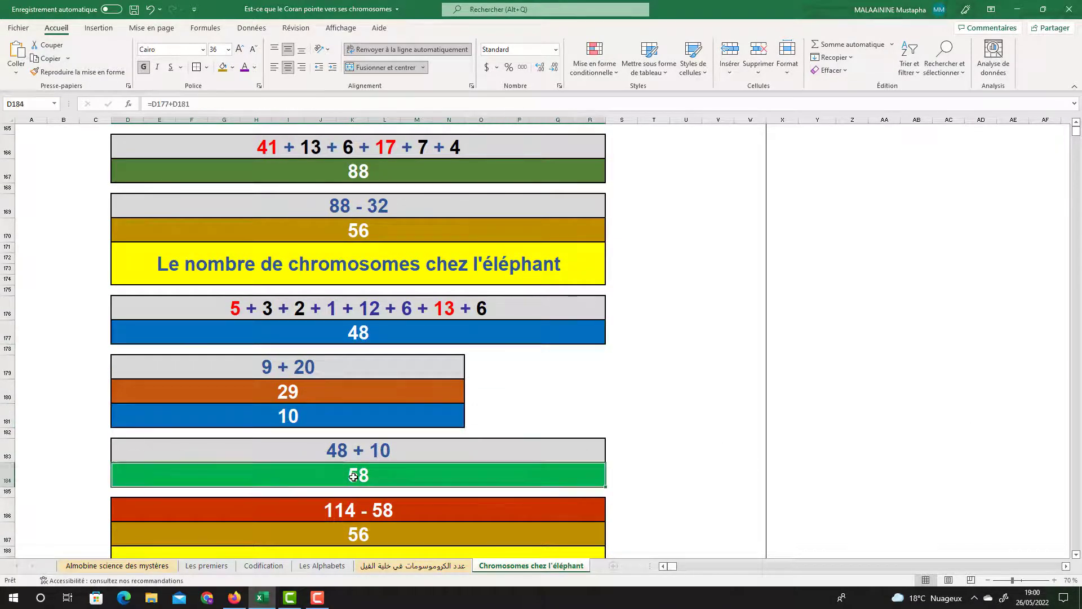
{"action": "scroll", "coordinate": [1070, 558], "scroll_direction": "down", "scroll_amount": 3}
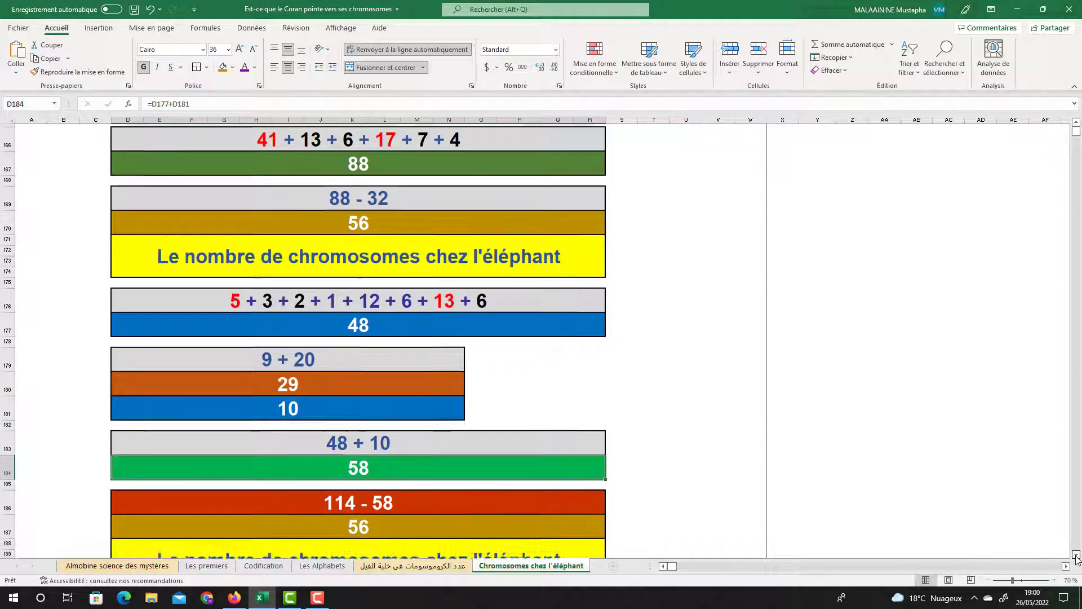
{"action": "left_click", "coordinate": [348, 388]}
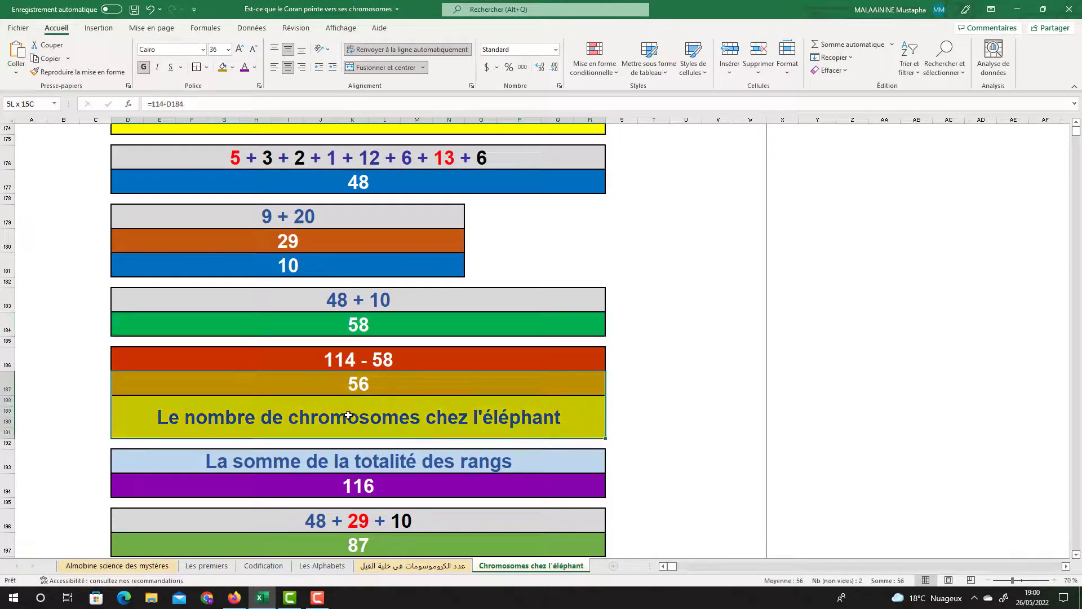
Step: Show all the cells up to row 116 referenced by the total-of-ranks sum in D194, without changing its formula
{"action": "double_click", "coordinate": [367, 486]}
{"action": "scroll", "coordinate": [439, 382], "scroll_direction": "up", "scroll_amount": 8}
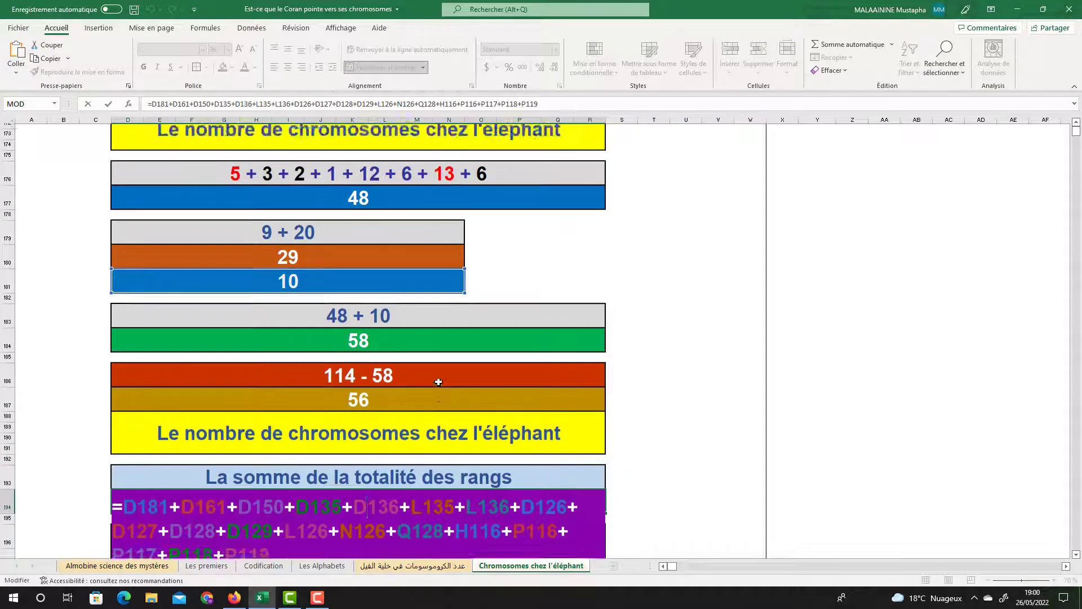
{"action": "scroll", "coordinate": [439, 382], "scroll_direction": "up", "scroll_amount": 4}
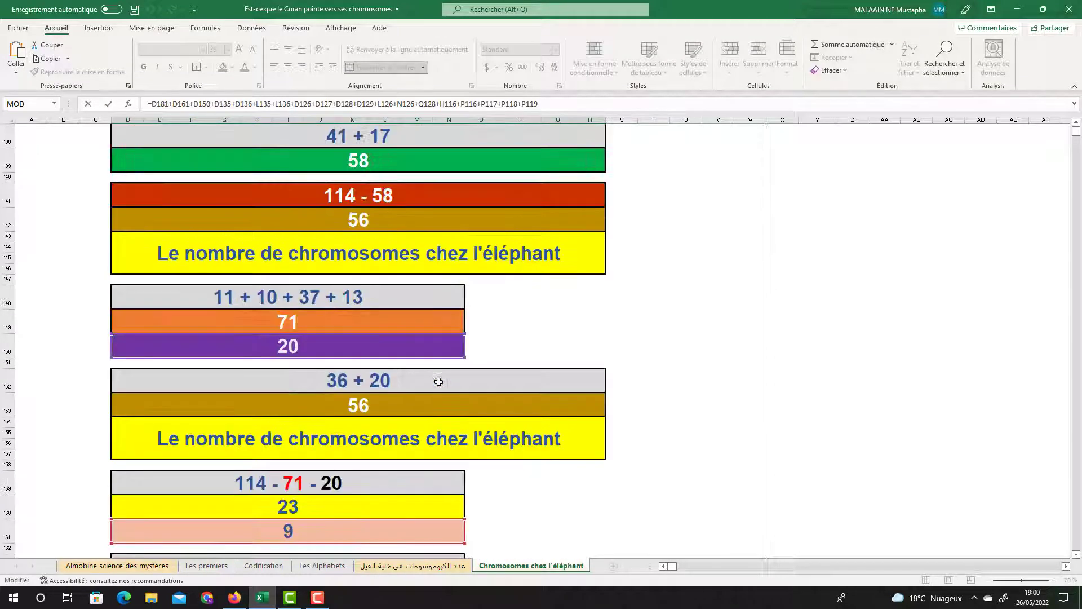
{"action": "scroll", "coordinate": [439, 382], "scroll_direction": "up", "scroll_amount": 7}
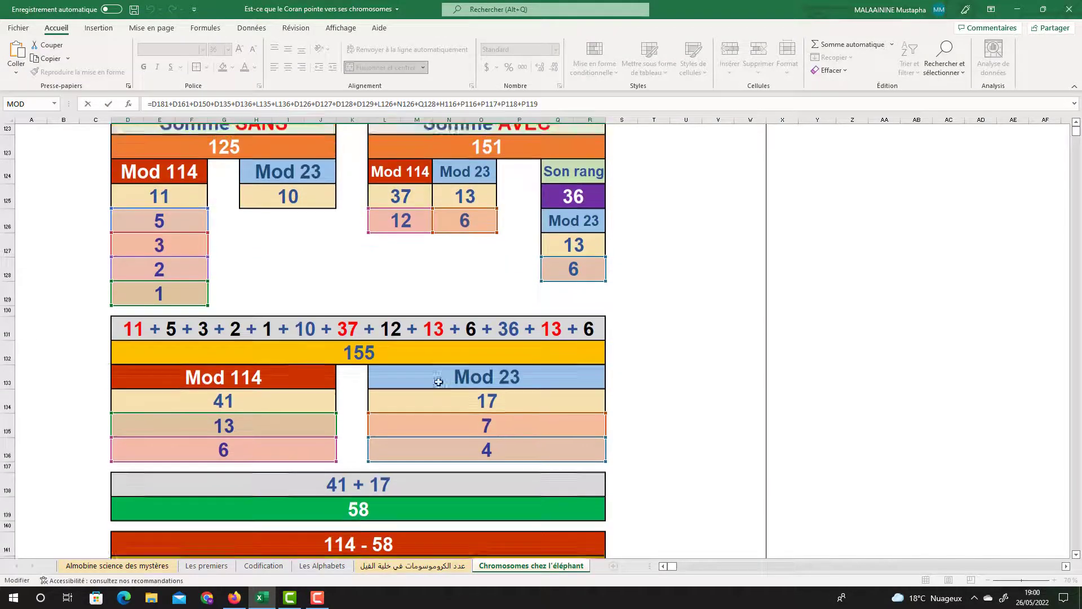
{"action": "scroll", "coordinate": [438, 382], "scroll_direction": "up", "scroll_amount": 4}
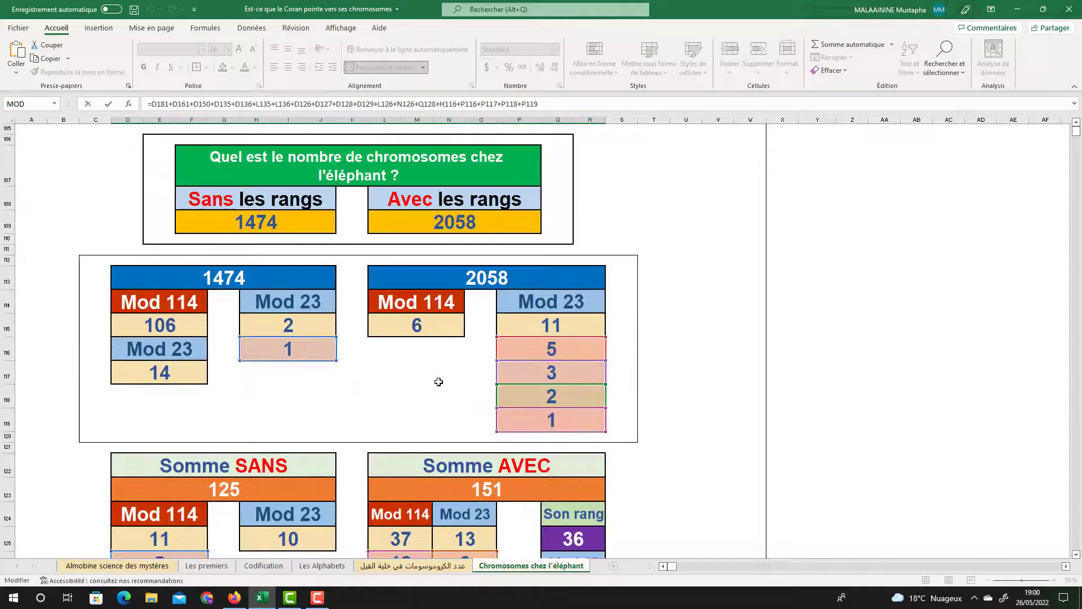
{"action": "key", "text": "Return"}
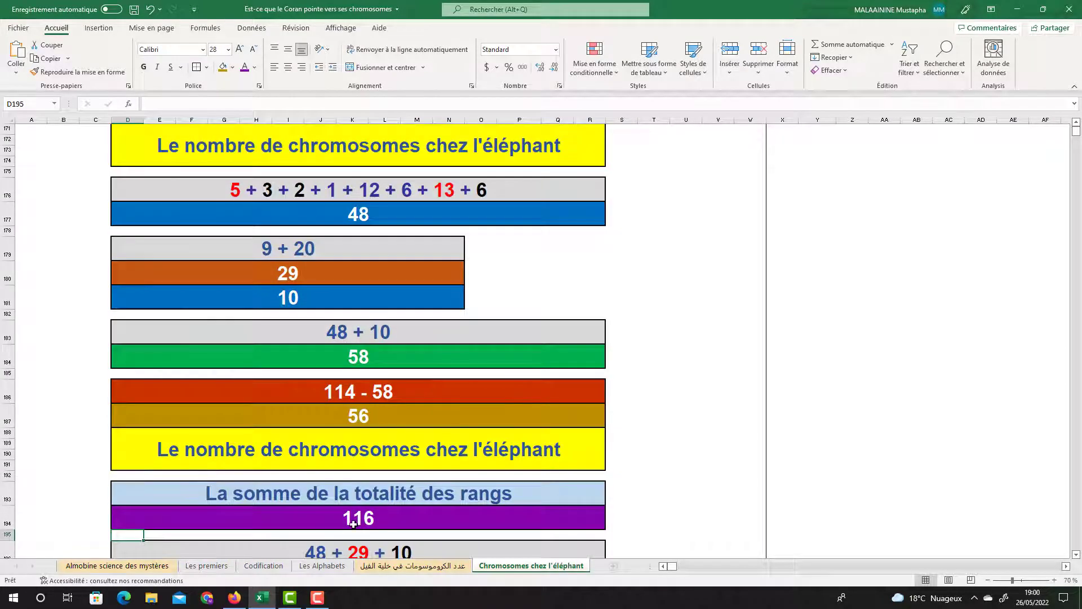
{"action": "left_click", "coordinate": [354, 524]}
Step: Show the cells referenced by the 48 + 29 + 10 formula in D197, keeping it unchanged
{"action": "scroll", "coordinate": [1076, 558], "scroll_direction": "down", "scroll_amount": 2}
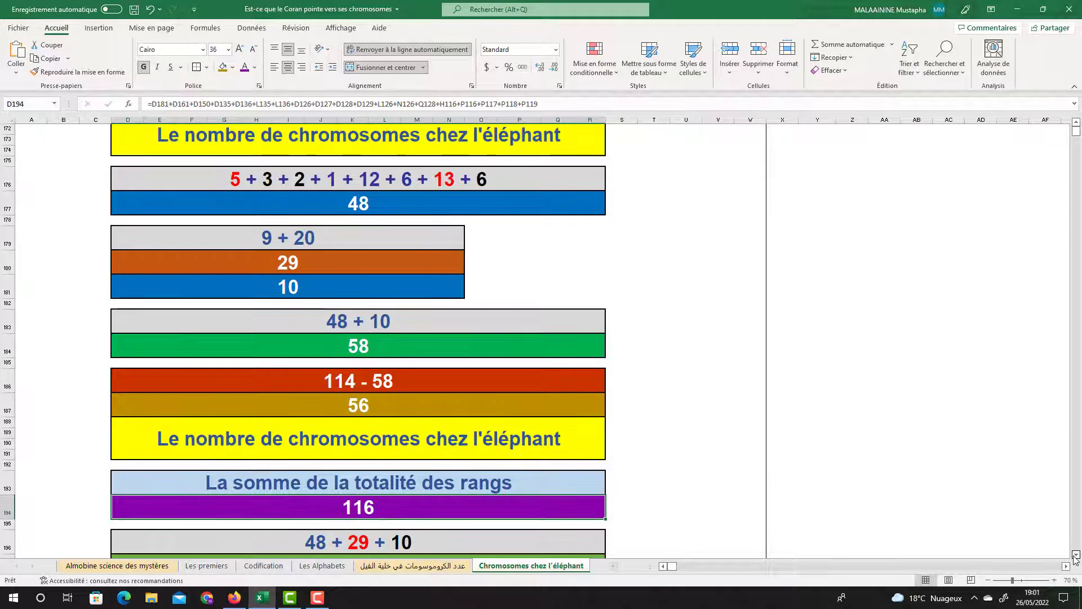
{"action": "double_click", "coordinate": [371, 533]}
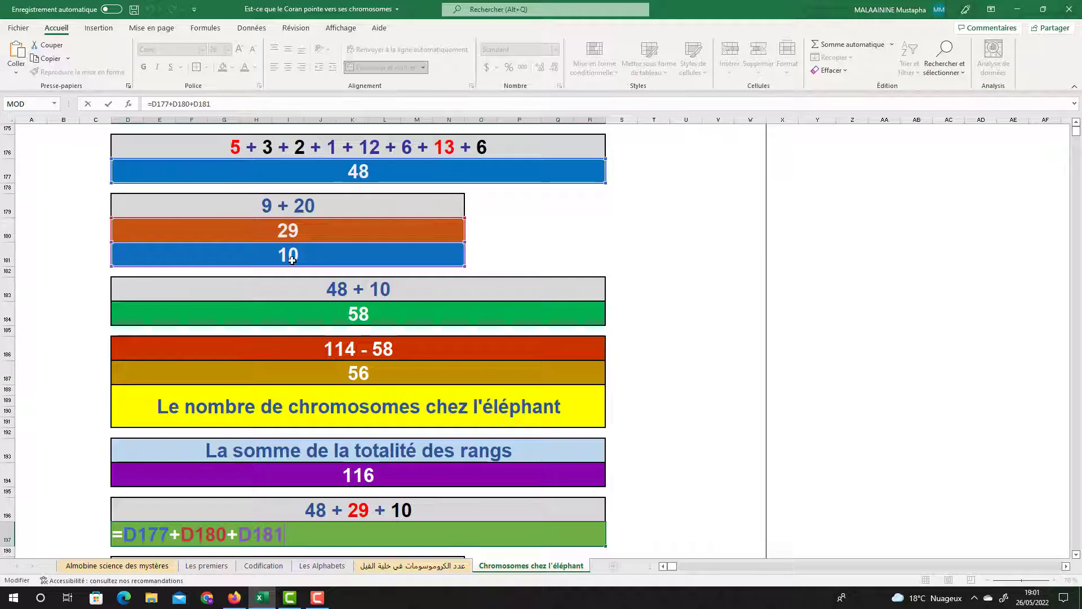
{"action": "key", "text": "Return"}
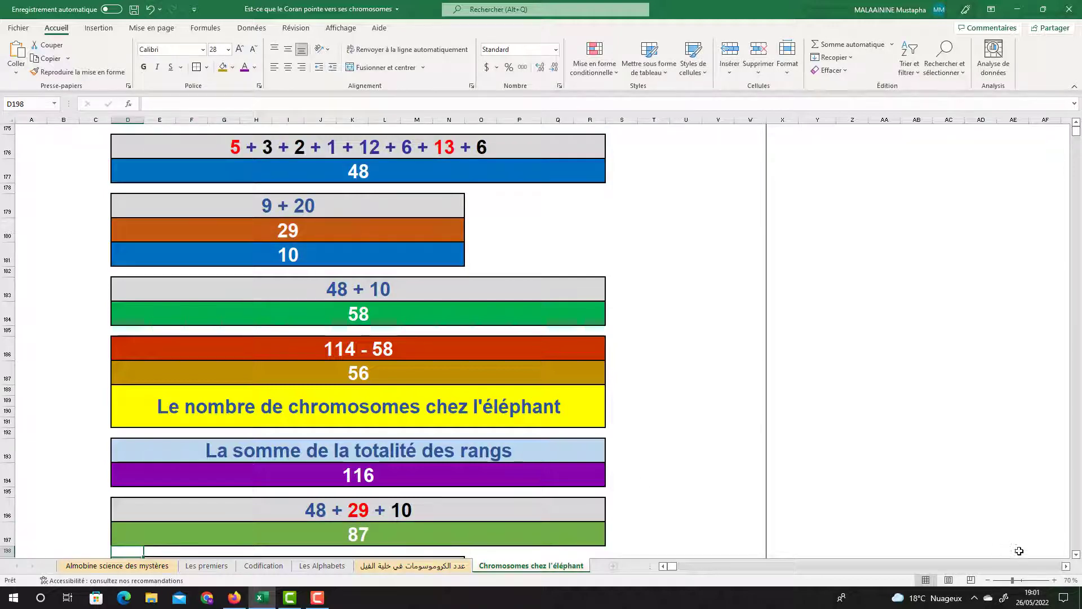
Step: Review the 29 - 10 block in D200 and D201, and check the 87 + 19 + 8 formula in D204 against its source cells
{"action": "left_click", "coordinate": [1076, 555]}
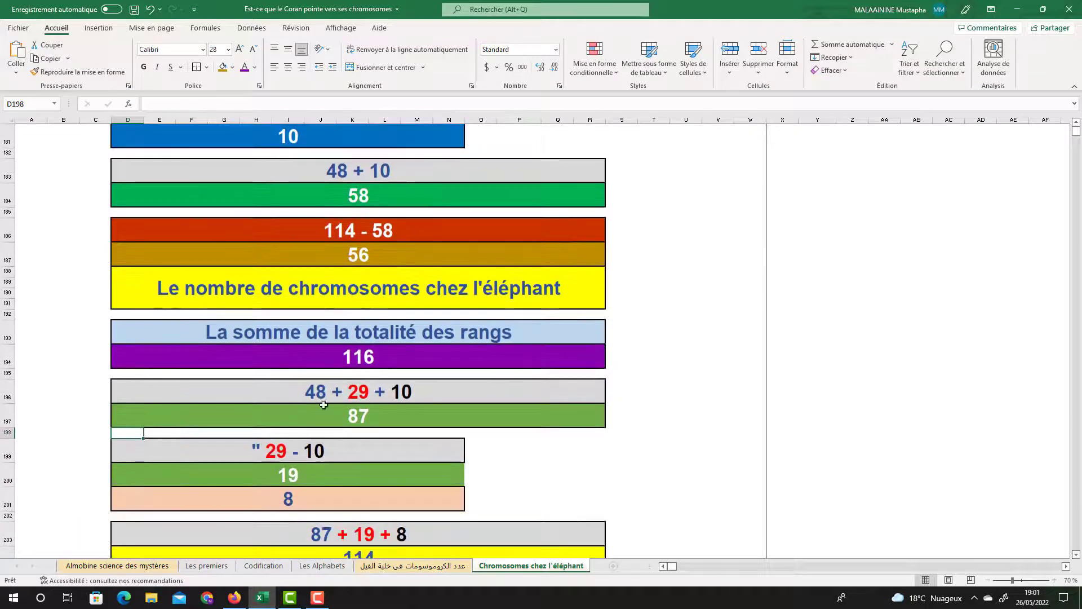
{"action": "scroll", "coordinate": [281, 164], "scroll_direction": "up", "scroll_amount": 2}
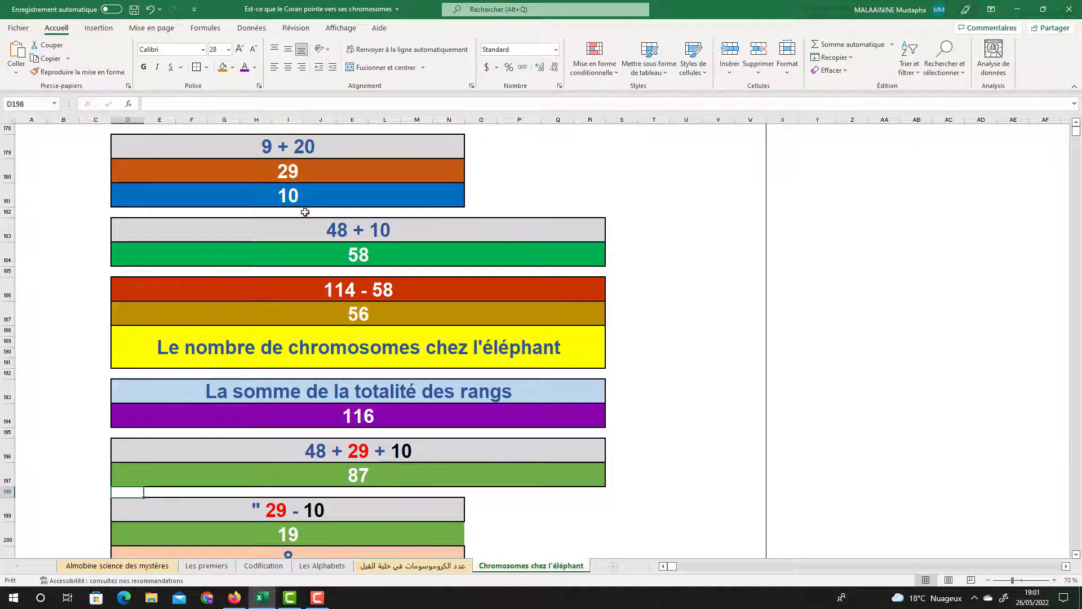
{"action": "scroll", "coordinate": [388, 353], "scroll_direction": "down", "scroll_amount": 1}
{"action": "scroll", "coordinate": [388, 353], "scroll_direction": "down", "scroll_amount": 1}
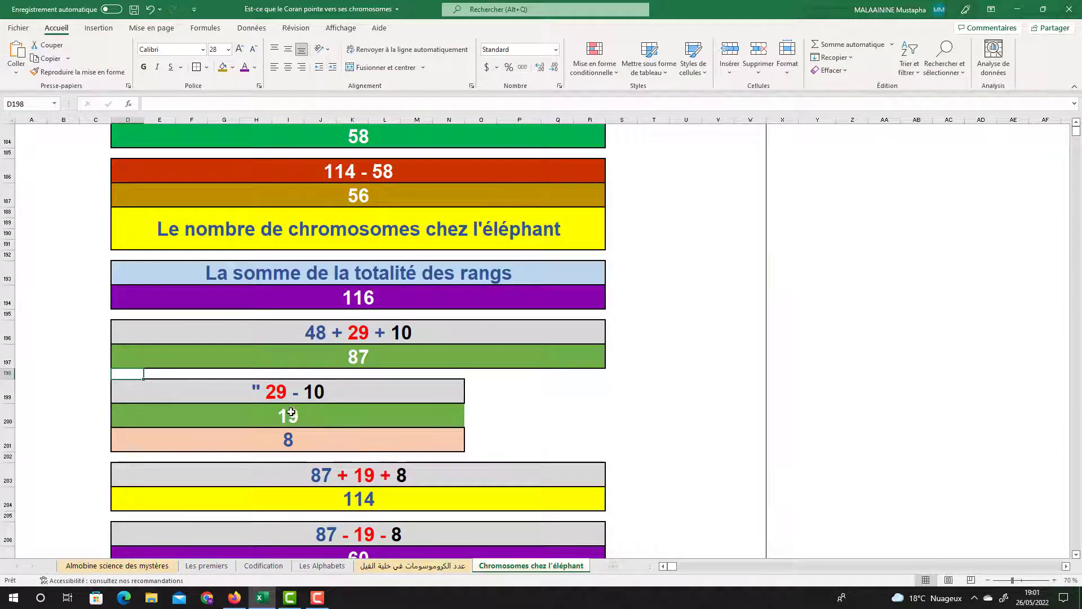
{"action": "left_click", "coordinate": [294, 439]}
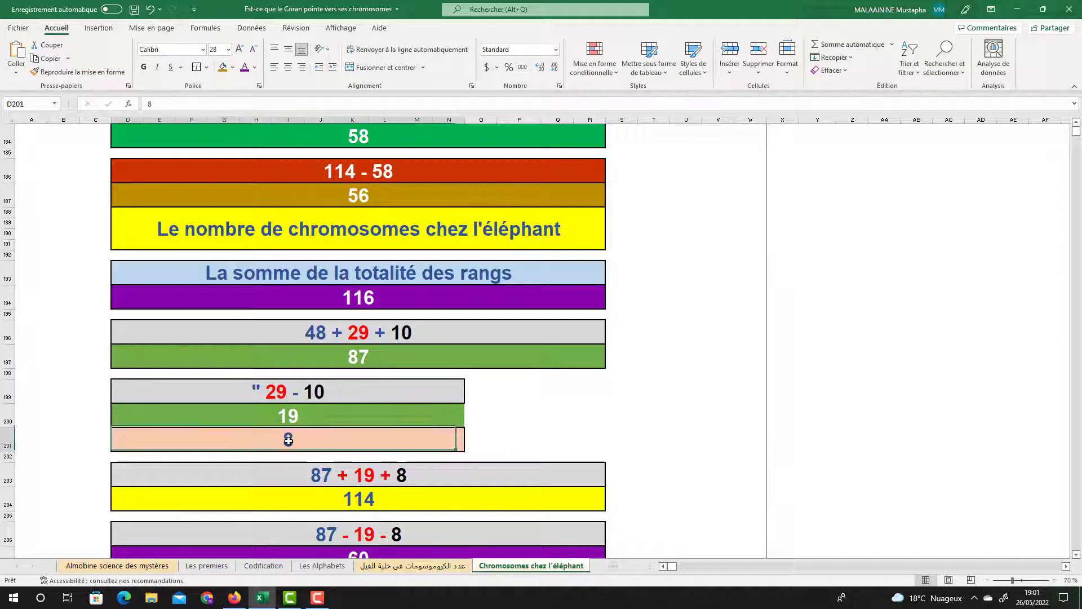
{"action": "left_click", "coordinate": [365, 355]}
{"action": "left_click", "coordinate": [314, 411]}
{"action": "left_click", "coordinate": [333, 440]}
{"action": "left_click", "coordinate": [356, 494]}
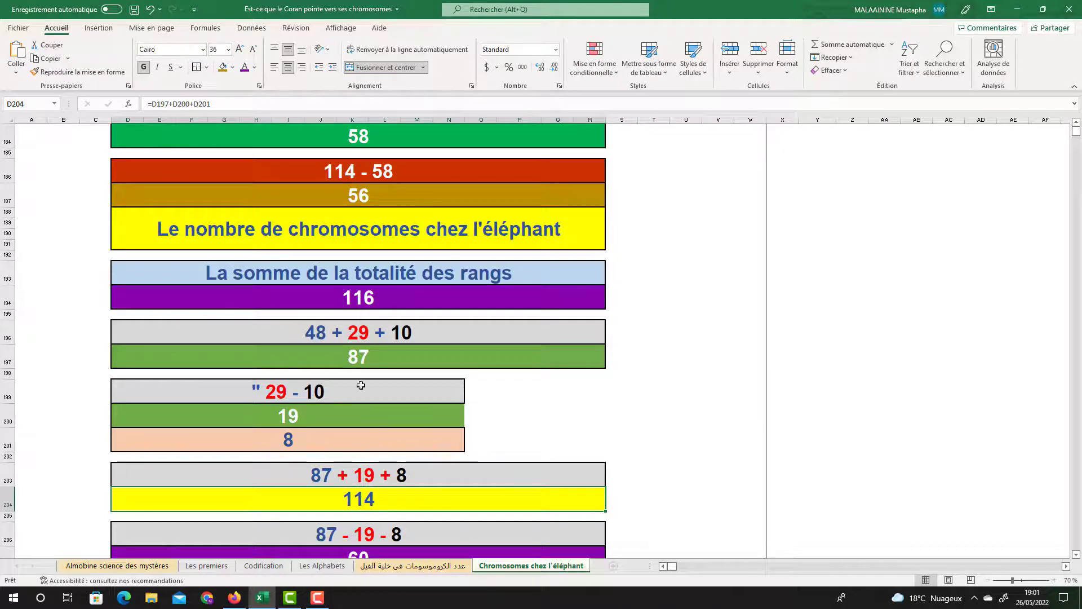
Step: Check D197, D200 and D201 as the source cells of the 87 - 19 - 8 formula in D207
{"action": "left_click", "coordinate": [358, 353]}
{"action": "left_click", "coordinate": [302, 412]}
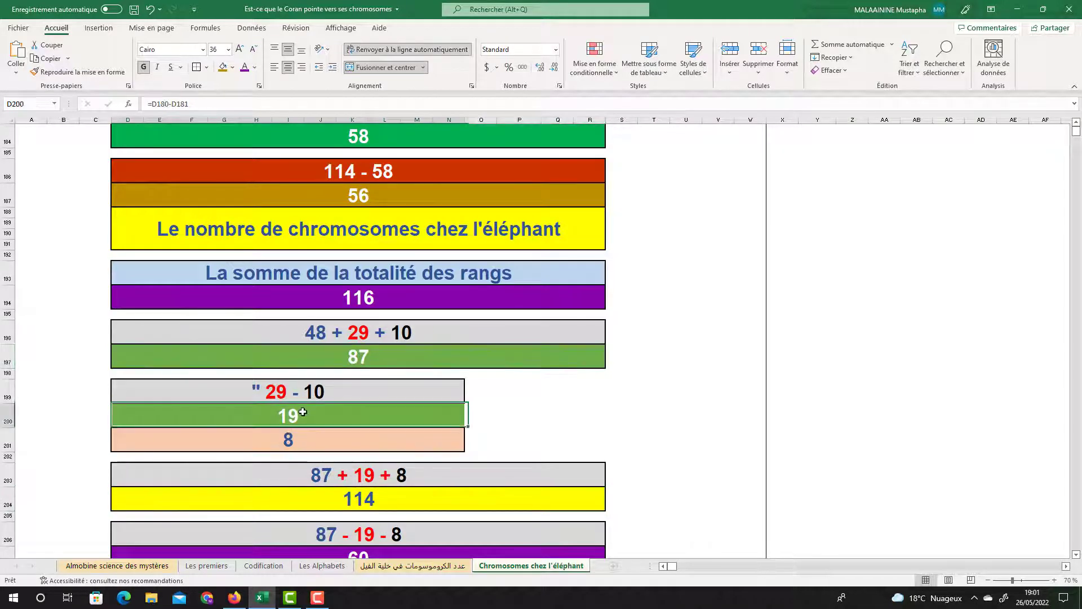
{"action": "left_click", "coordinate": [286, 439]}
{"action": "scroll", "coordinate": [349, 479], "scroll_direction": "down", "scroll_amount": 1}
{"action": "left_click", "coordinate": [351, 498]}
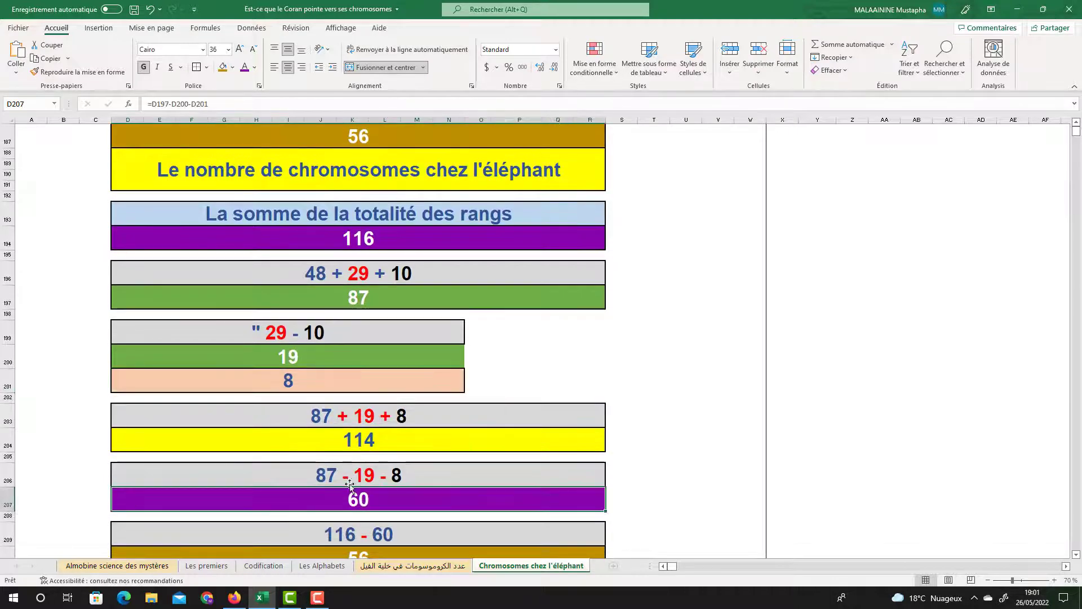
Step: Check the 116 - 60 formula in D210 against its source cells D194 and D207
{"action": "left_click", "coordinate": [361, 239]}
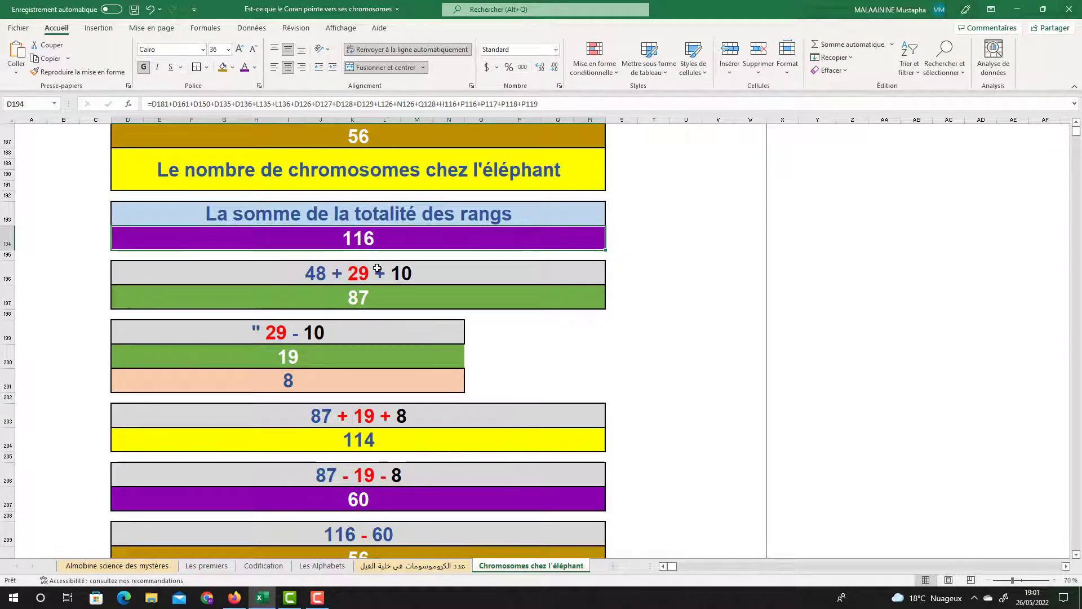
{"action": "scroll", "coordinate": [387, 273], "scroll_direction": "down", "scroll_amount": 2}
{"action": "left_click", "coordinate": [369, 480]}
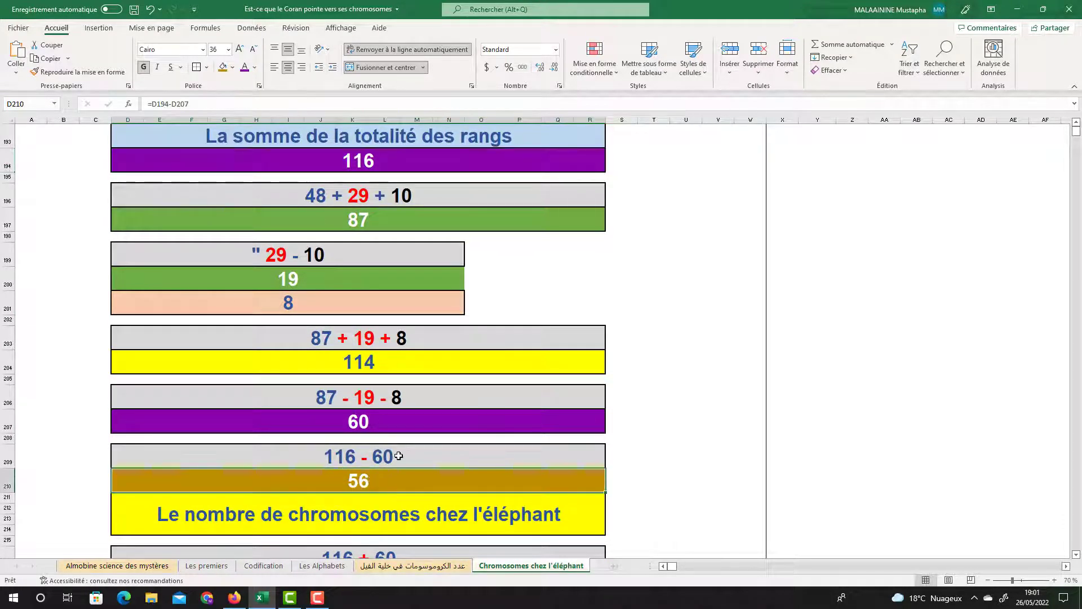
{"action": "scroll", "coordinate": [313, 415], "scroll_direction": "down", "scroll_amount": 2}
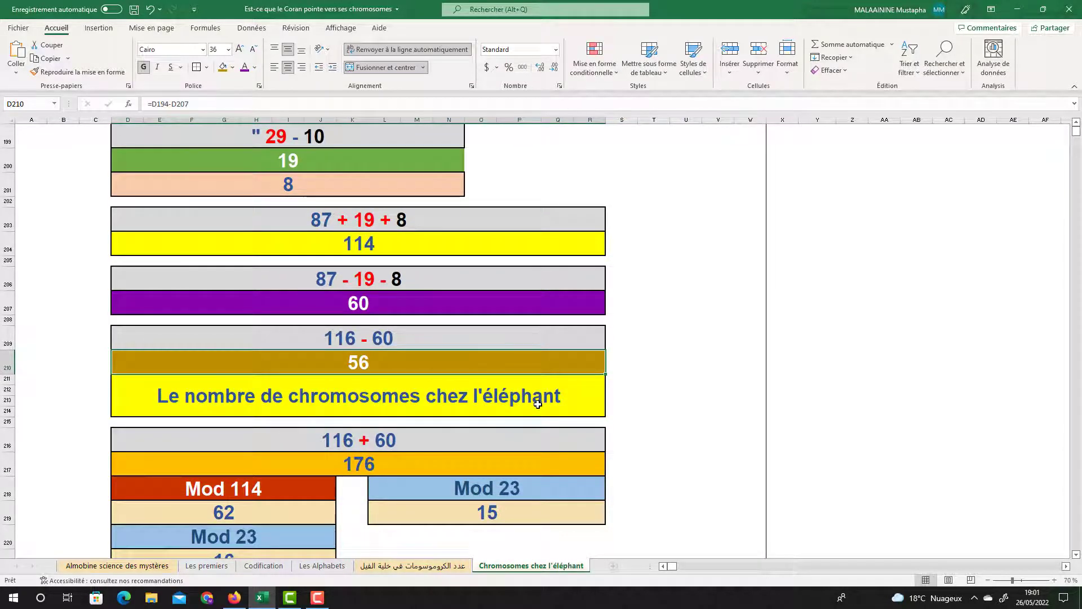
{"action": "scroll", "coordinate": [538, 404], "scroll_direction": "down", "scroll_amount": 1}
{"action": "scroll", "coordinate": [538, 404], "scroll_direction": "up", "scroll_amount": 4}
{"action": "left_click", "coordinate": [373, 167]}
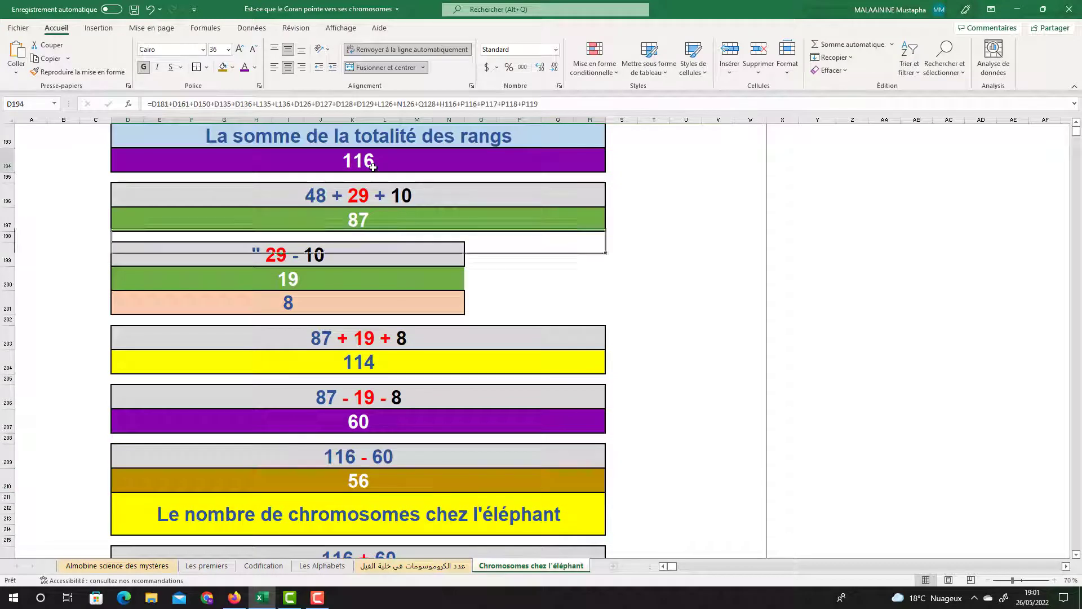
{"action": "left_click", "coordinate": [360, 421]}
{"action": "left_click", "coordinate": [370, 479]}
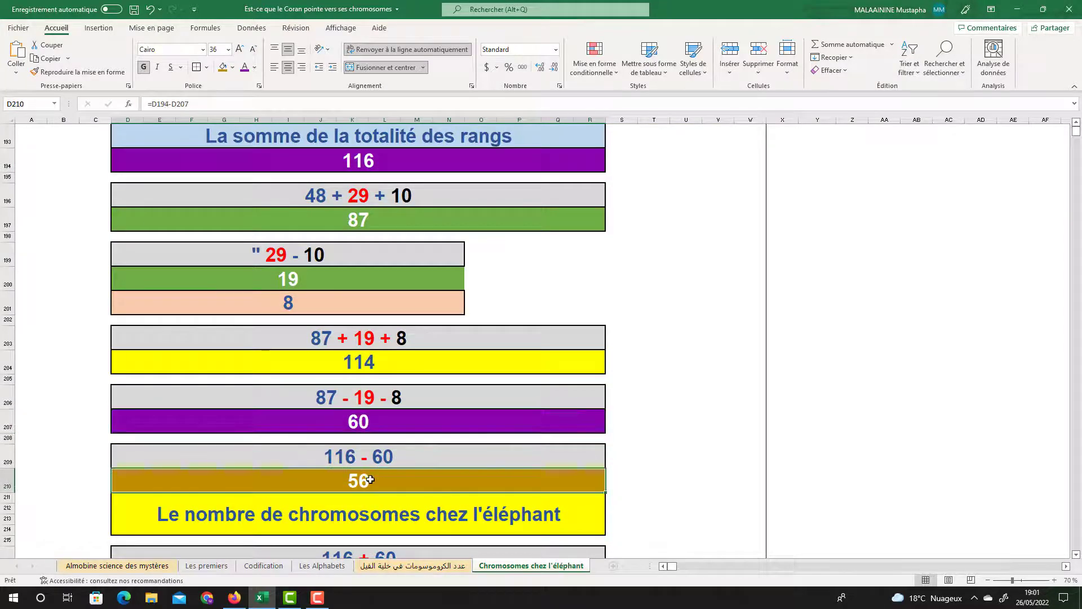
Step: Check D194 and D207 as the source cells of the 116 + 60 formula in D217
{"action": "left_click", "coordinate": [386, 192]}
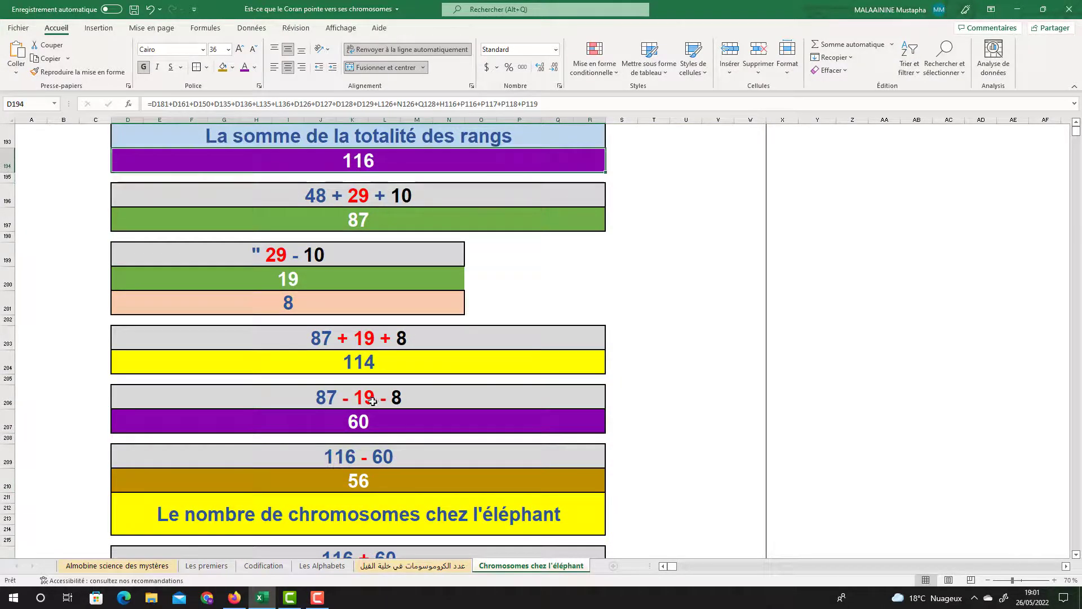
{"action": "left_click", "coordinate": [364, 421]}
{"action": "scroll", "coordinate": [493, 362], "scroll_direction": "down", "scroll_amount": 1}
{"action": "scroll", "coordinate": [493, 362], "scroll_direction": "down", "scroll_amount": 3}
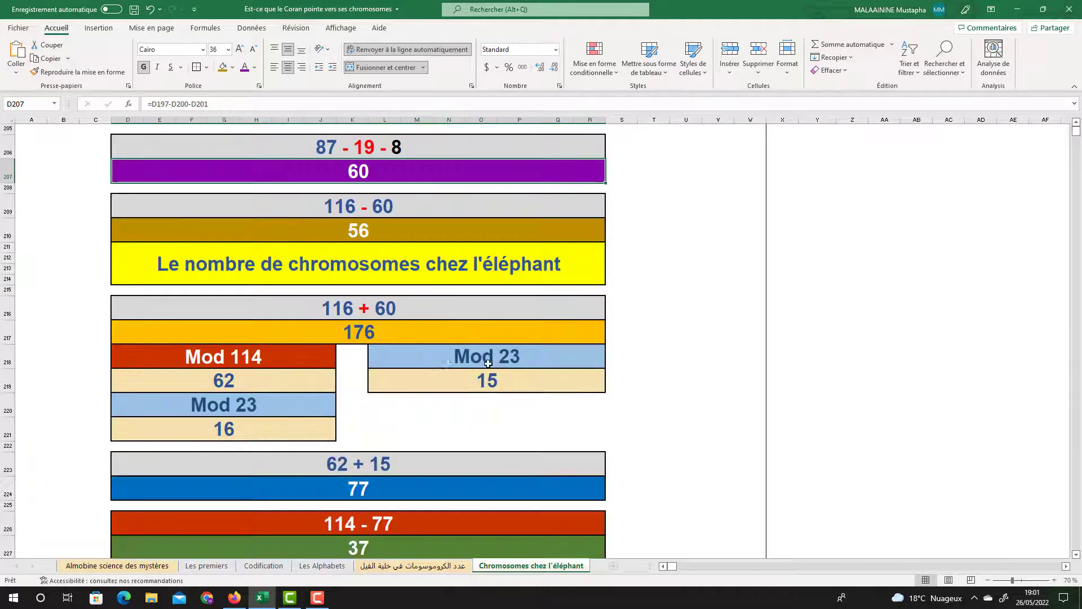
{"action": "left_click", "coordinate": [369, 331]}
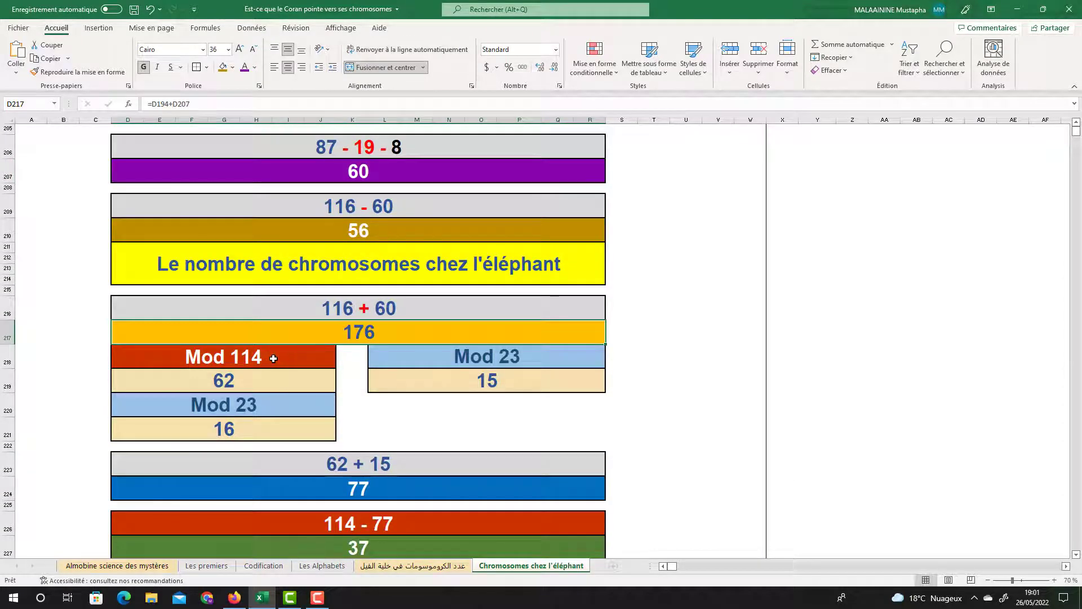
Step: Inspect the Mod 114 and Mod 23 formulas in D219, L219 and D221, and check the 62 + 15 formula in D224
{"action": "left_click", "coordinate": [380, 356]}
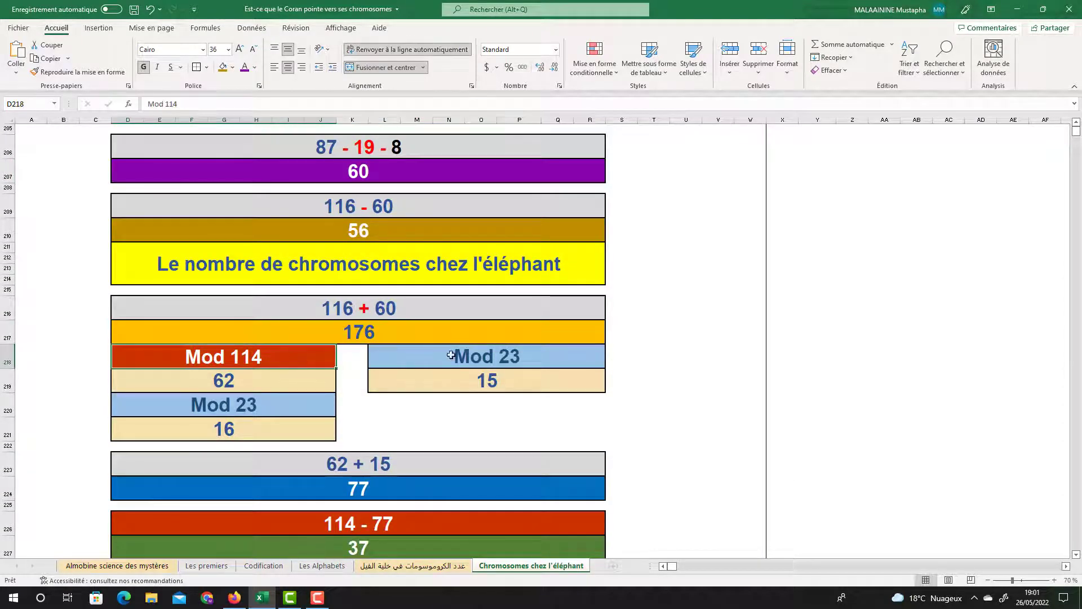
{"action": "left_click", "coordinate": [469, 382]}
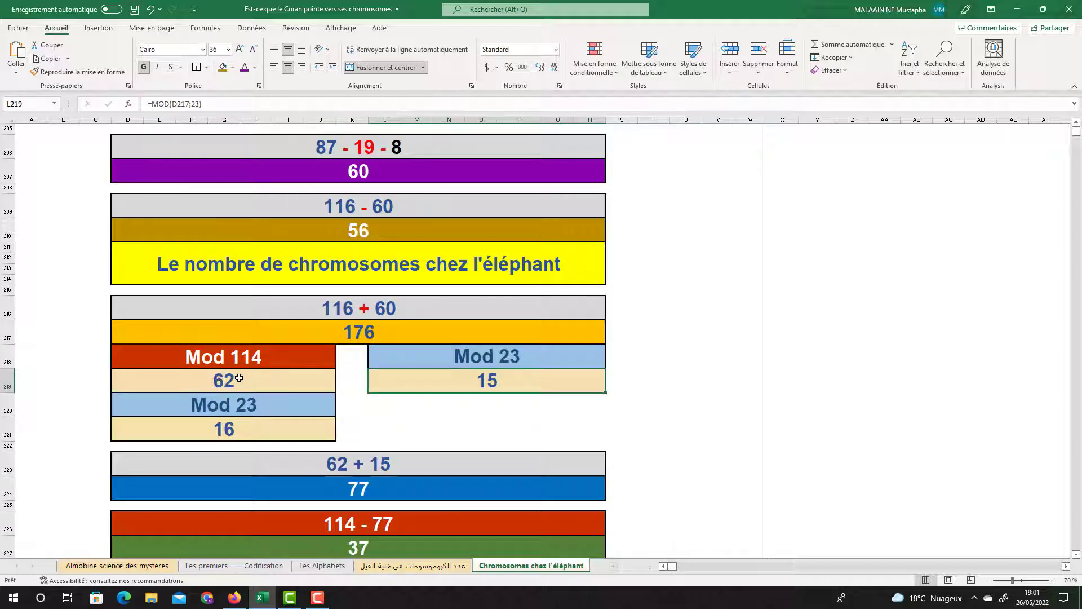
{"action": "left_click", "coordinate": [215, 433]}
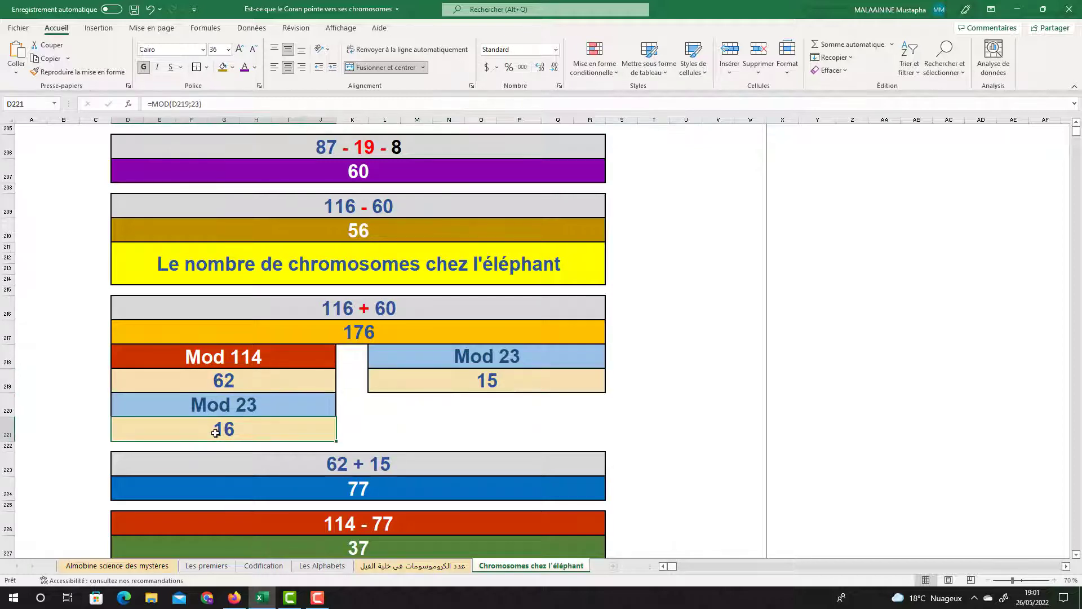
{"action": "left_click", "coordinate": [227, 379]}
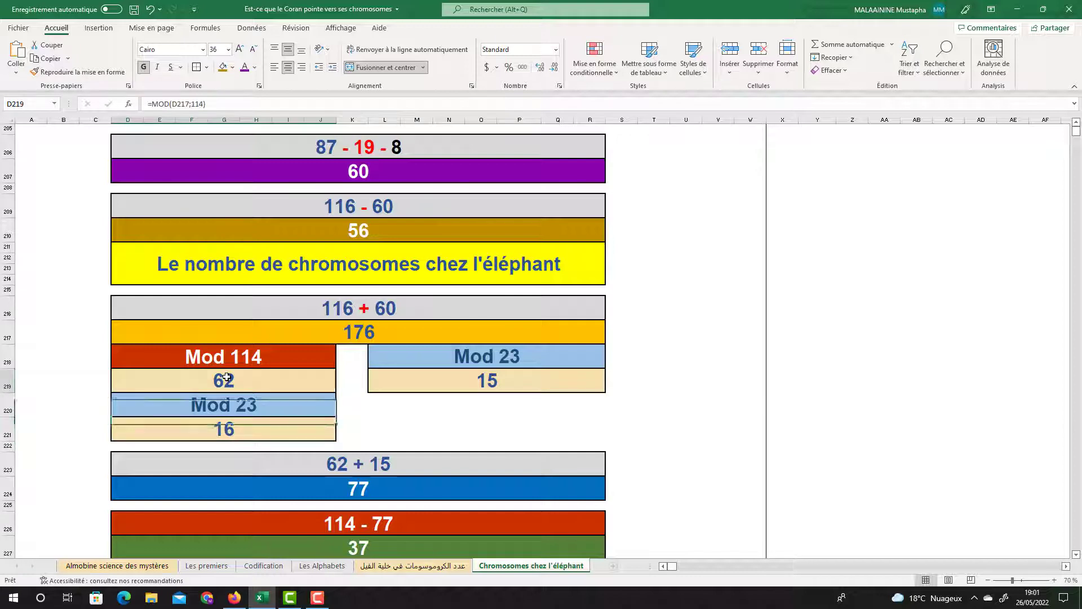
{"action": "left_click", "coordinate": [473, 382]}
{"action": "left_click", "coordinate": [356, 489]}
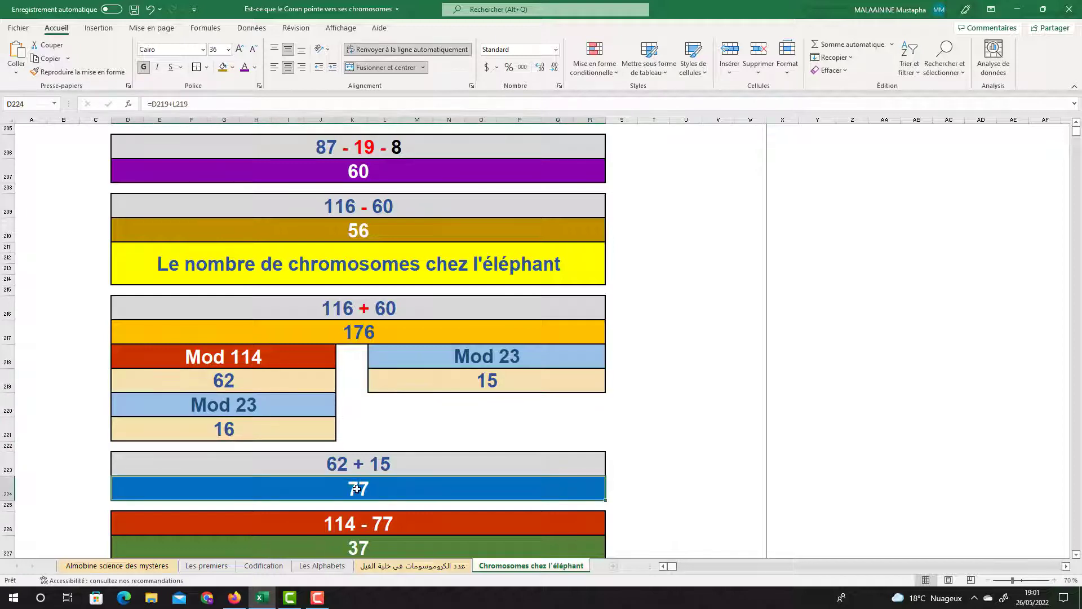
Step: Check the 114 - 77 formula in D227 and the rank value in D228
{"action": "scroll", "coordinate": [429, 506], "scroll_direction": "down", "scroll_amount": 1}
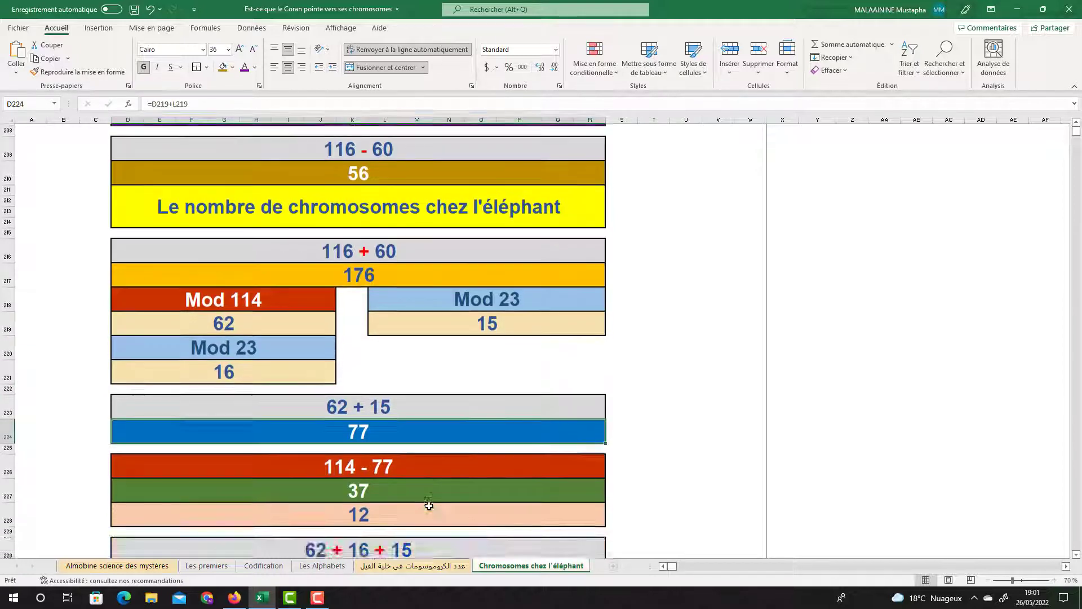
{"action": "scroll", "coordinate": [451, 513], "scroll_direction": "up", "scroll_amount": 1}
{"action": "left_click", "coordinate": [558, 542]}
{"action": "scroll", "coordinate": [395, 440], "scroll_direction": "down", "scroll_amount": 2}
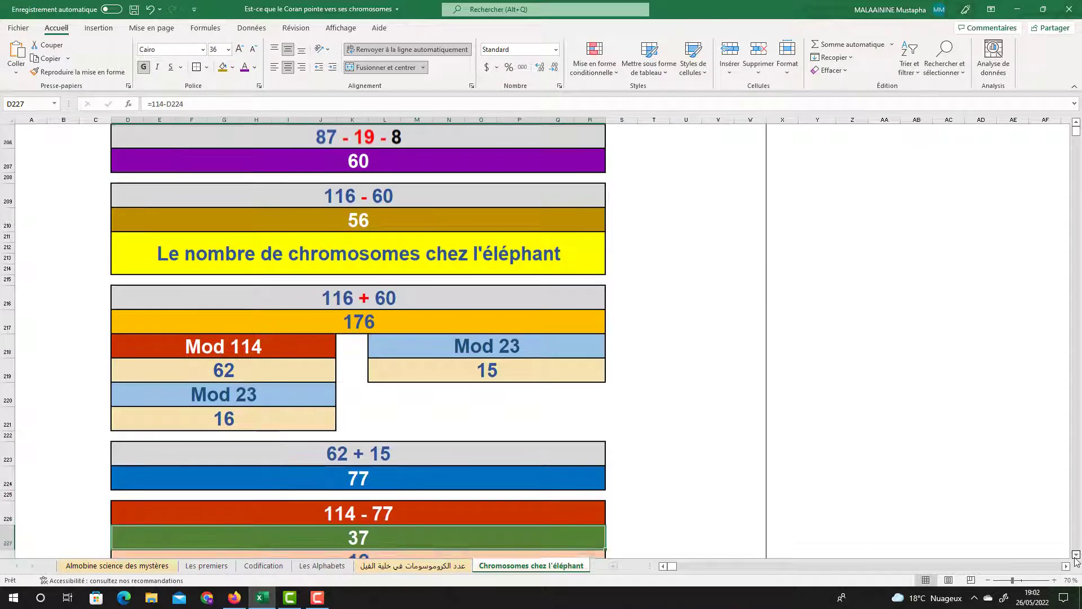
{"action": "left_click", "coordinate": [381, 452]}
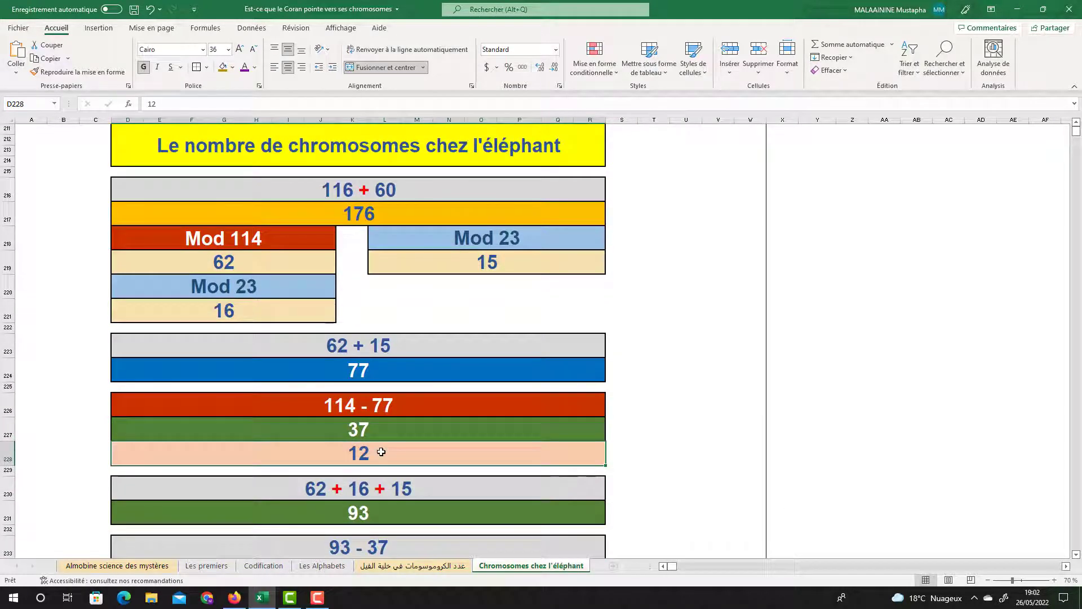
Step: Check the 62 + 16 + 15 formula in D231 against D219, D221 and L219, and review D227 as the term subtracted in 93 - 37
{"action": "left_click", "coordinate": [233, 265]}
{"action": "left_click", "coordinate": [238, 313]}
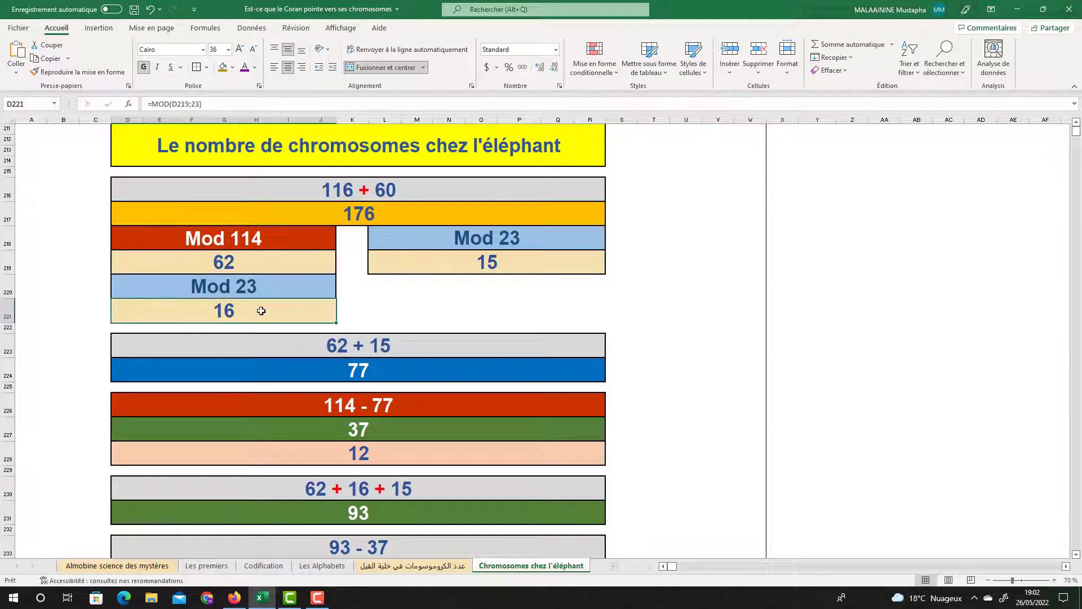
{"action": "left_click", "coordinate": [483, 265]}
{"action": "left_click", "coordinate": [377, 514]}
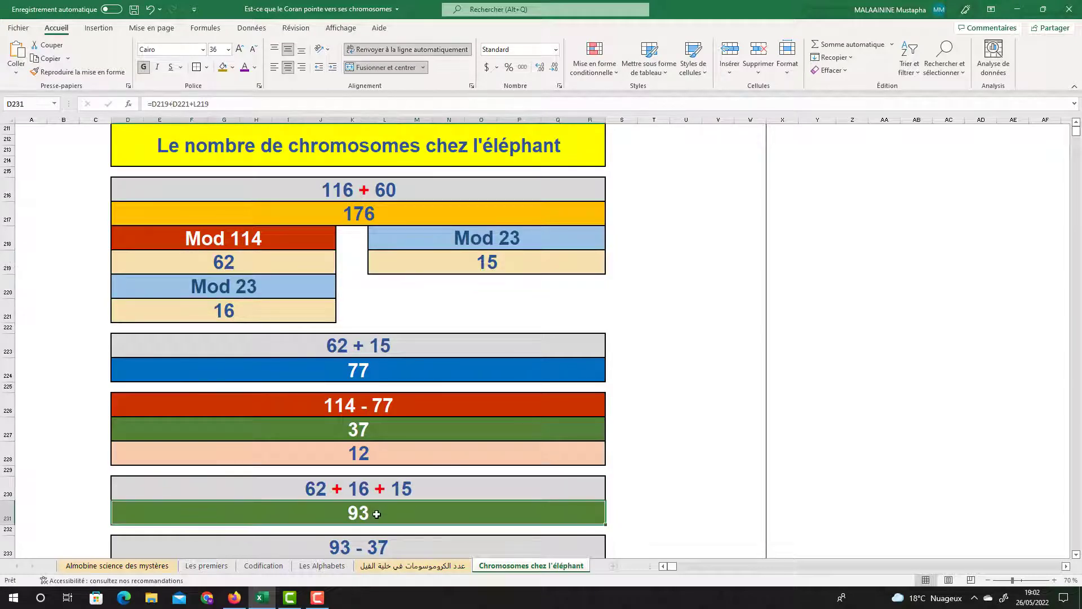
{"action": "left_click", "coordinate": [370, 432]}
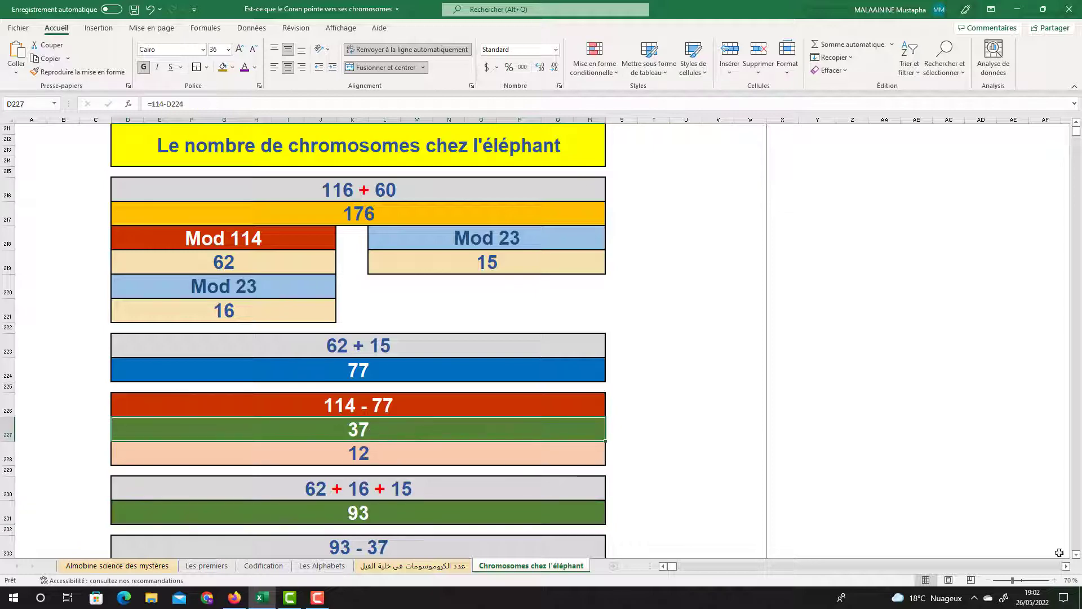
{"action": "scroll", "coordinate": [483, 476], "scroll_direction": "down", "scroll_amount": 3}
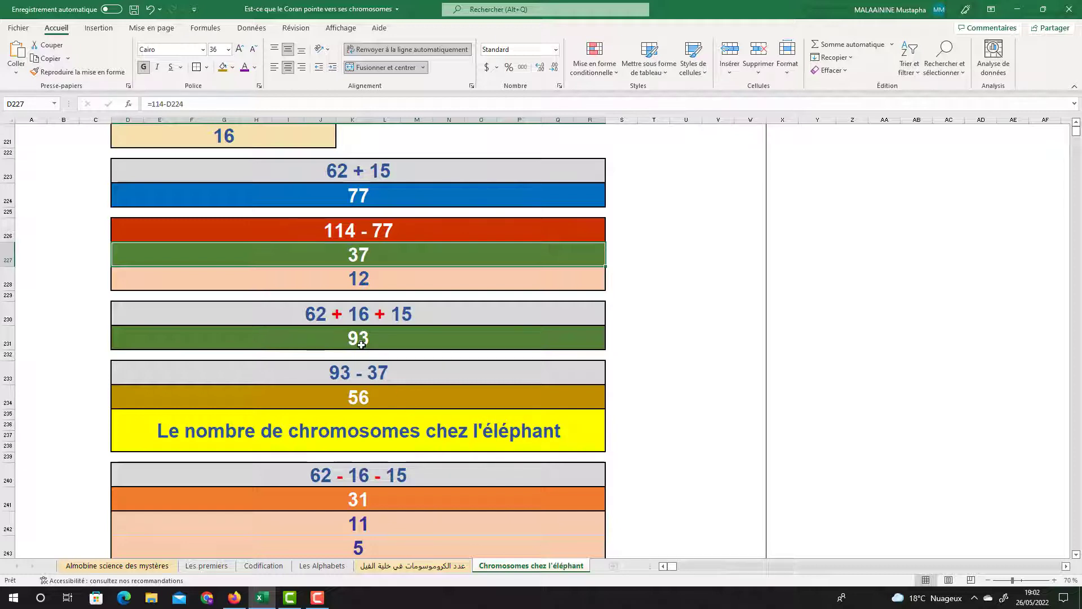
Step: Check the 62 - 16 - 15 formula in D241 against its source cells in the Mod 114 and Mod 23 blocks
{"action": "scroll", "coordinate": [361, 344], "scroll_direction": "up", "scroll_amount": 2}
{"action": "key", "text": "Up"}
{"action": "key", "text": "Up"}
{"action": "key", "text": "Up"}
{"action": "key", "text": "Up"}
{"action": "key", "text": "Up"}
{"action": "key", "text": "Up"}
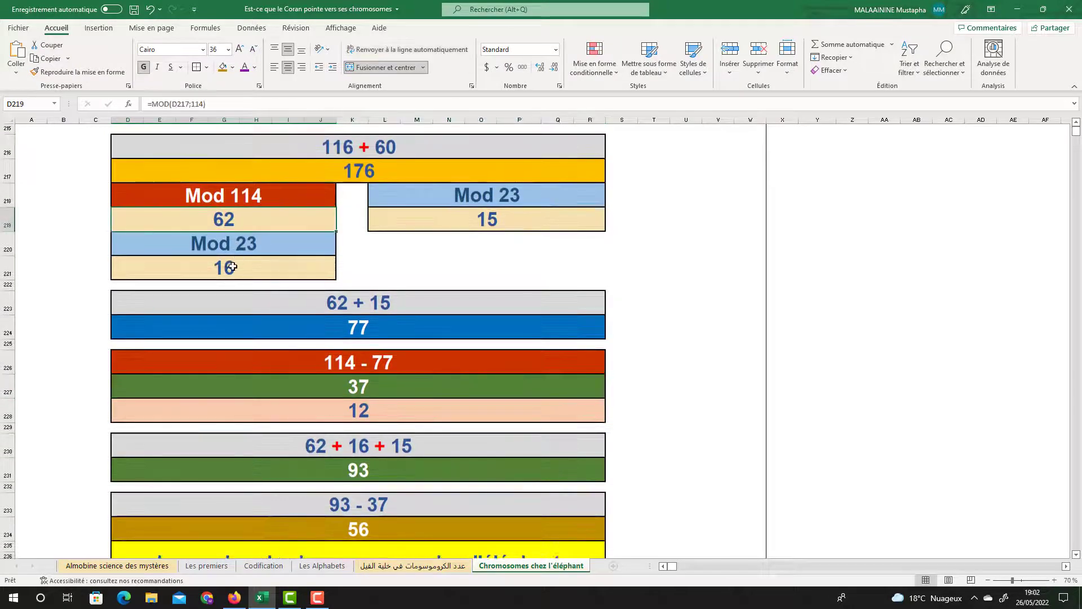
{"action": "left_click", "coordinate": [481, 226]}
{"action": "scroll", "coordinate": [499, 380], "scroll_direction": "down", "scroll_amount": 2}
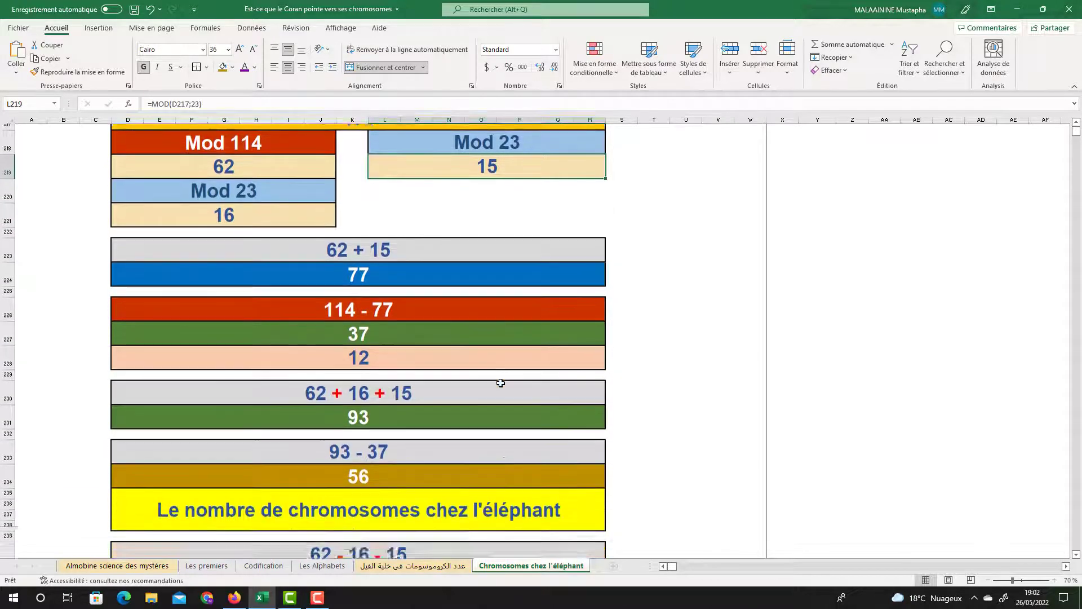
{"action": "scroll", "coordinate": [500, 383], "scroll_direction": "down", "scroll_amount": 1}
{"action": "left_click", "coordinate": [381, 443]}
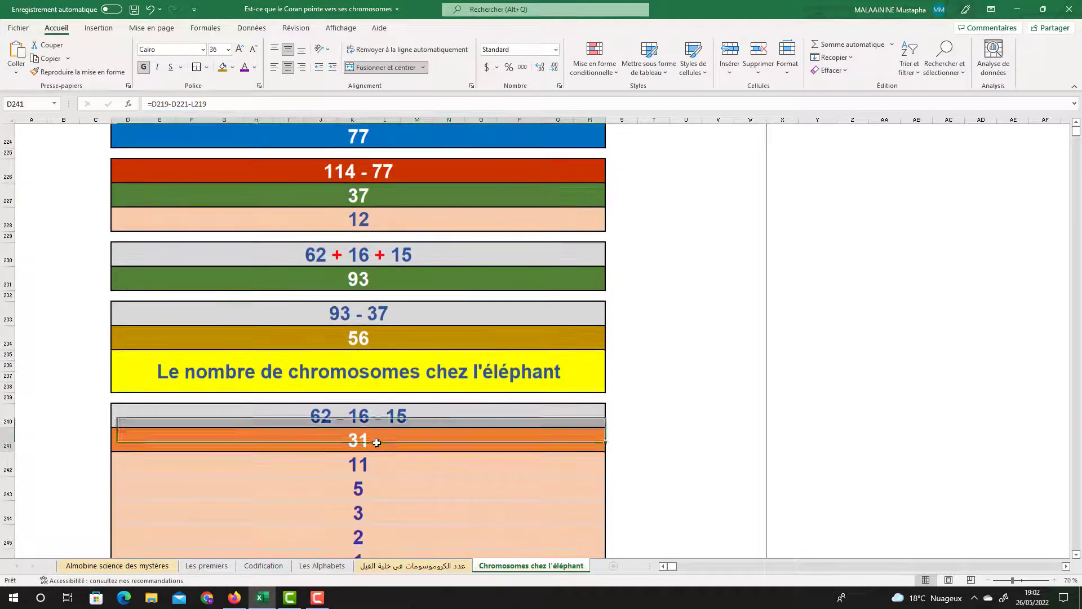
Step: Review the successive rank values 11, 5, 3, 2 and 1 listed in D242 to D246
{"action": "scroll", "coordinate": [1077, 557], "scroll_direction": "down", "scroll_amount": 2}
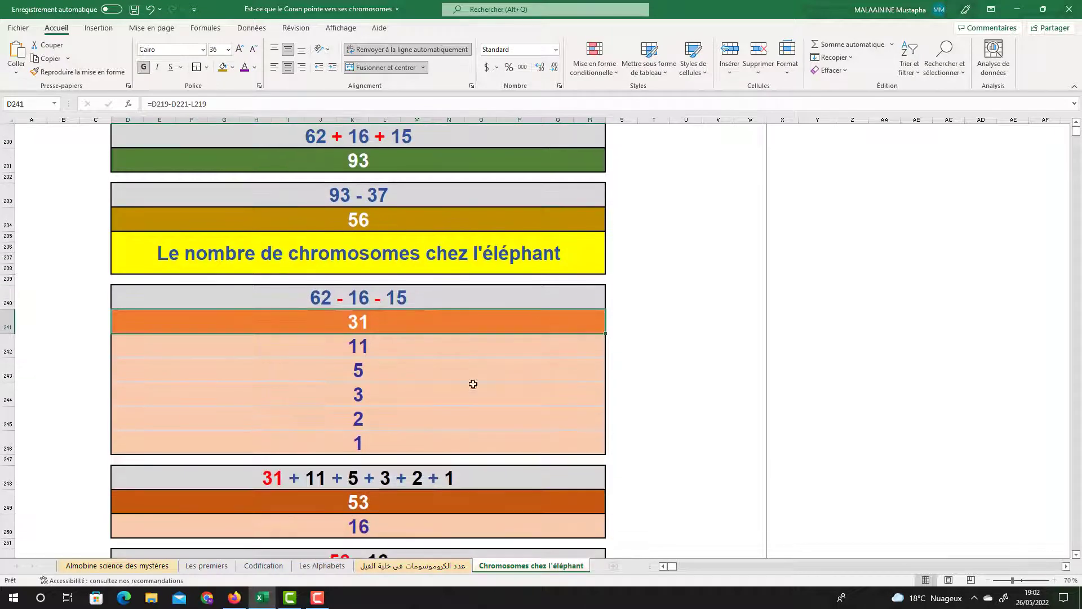
{"action": "left_click", "coordinate": [447, 355]}
{"action": "left_click", "coordinate": [366, 374]}
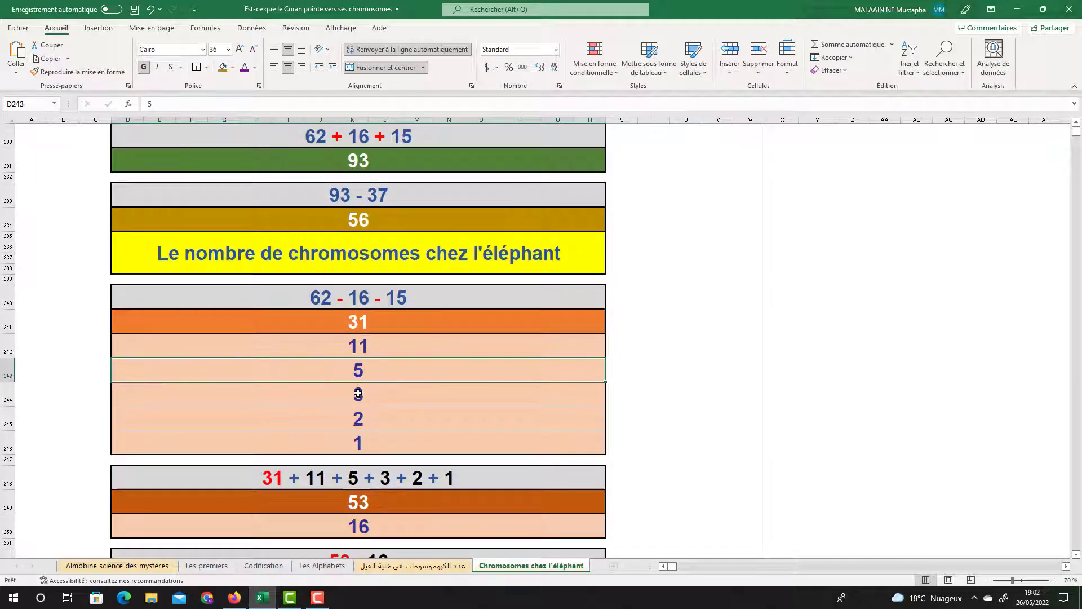
{"action": "left_click", "coordinate": [359, 395]}
{"action": "left_click", "coordinate": [365, 419]}
{"action": "left_click", "coordinate": [362, 442]}
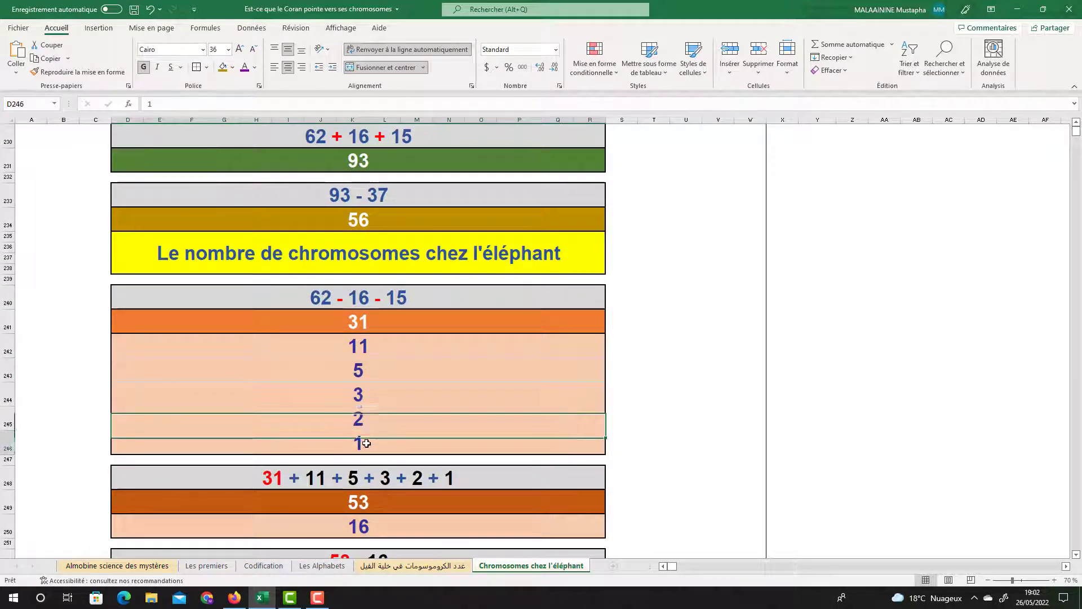
Step: Check D241 to D246 one by one as the source cells of the sum formula in D249
{"action": "left_click", "coordinate": [366, 328]}
{"action": "left_click", "coordinate": [363, 350]}
{"action": "left_click", "coordinate": [361, 372]}
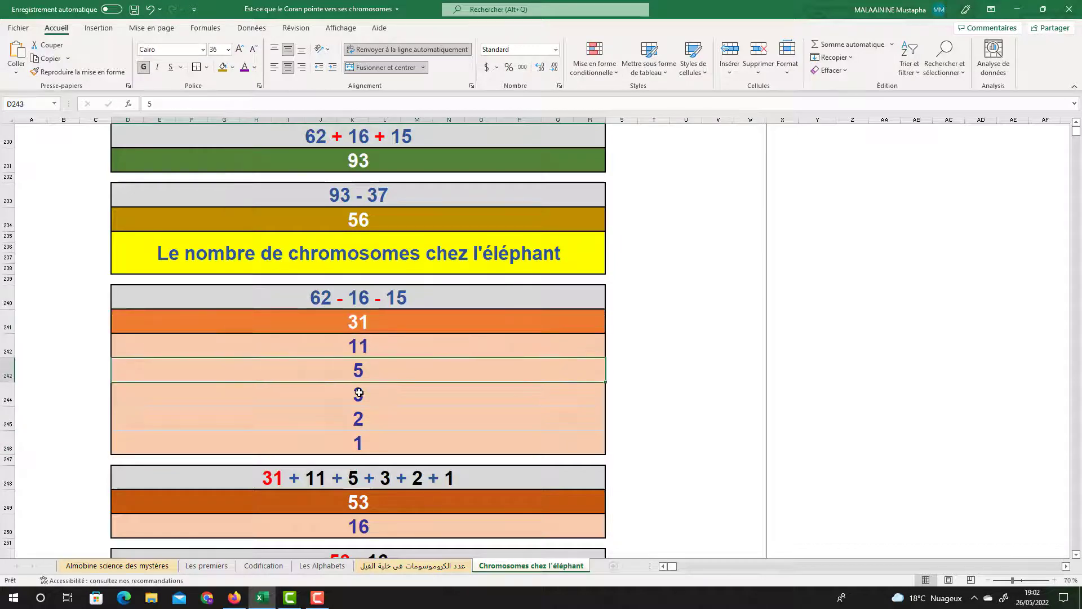
{"action": "left_click", "coordinate": [362, 396]}
{"action": "left_click", "coordinate": [363, 419]}
{"action": "left_click", "coordinate": [367, 443]}
{"action": "left_click", "coordinate": [375, 504]}
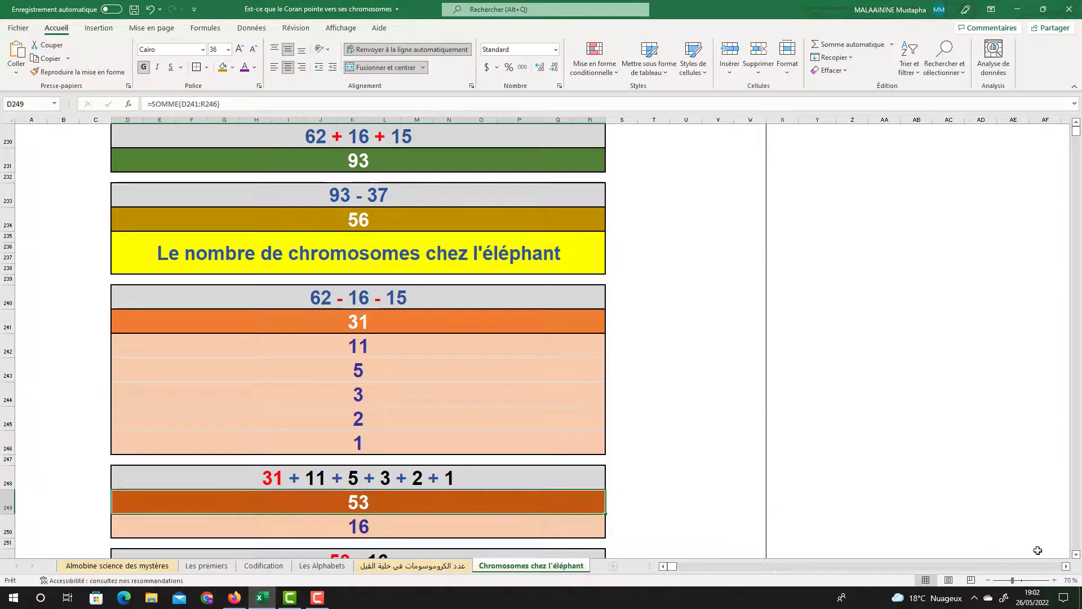
Step: Check the rank value in D250 and the 53 - 16 formula in D253, and compare D253 with D227
{"action": "scroll", "coordinate": [1078, 561], "scroll_direction": "down", "scroll_amount": 3}
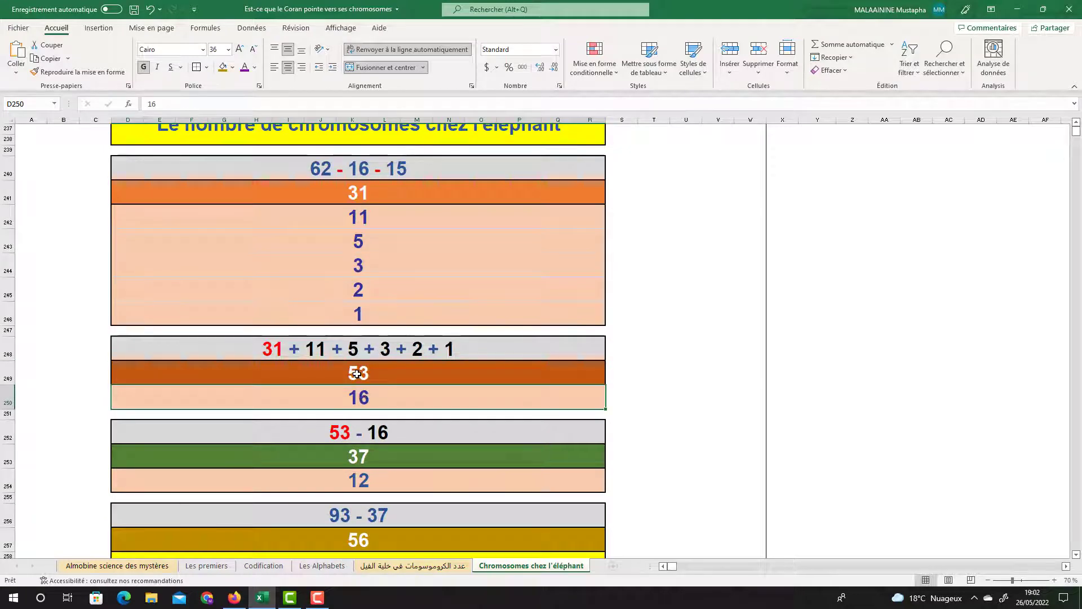
{"action": "left_click", "coordinate": [373, 391]}
{"action": "scroll", "coordinate": [394, 417], "scroll_direction": "up", "scroll_amount": 5}
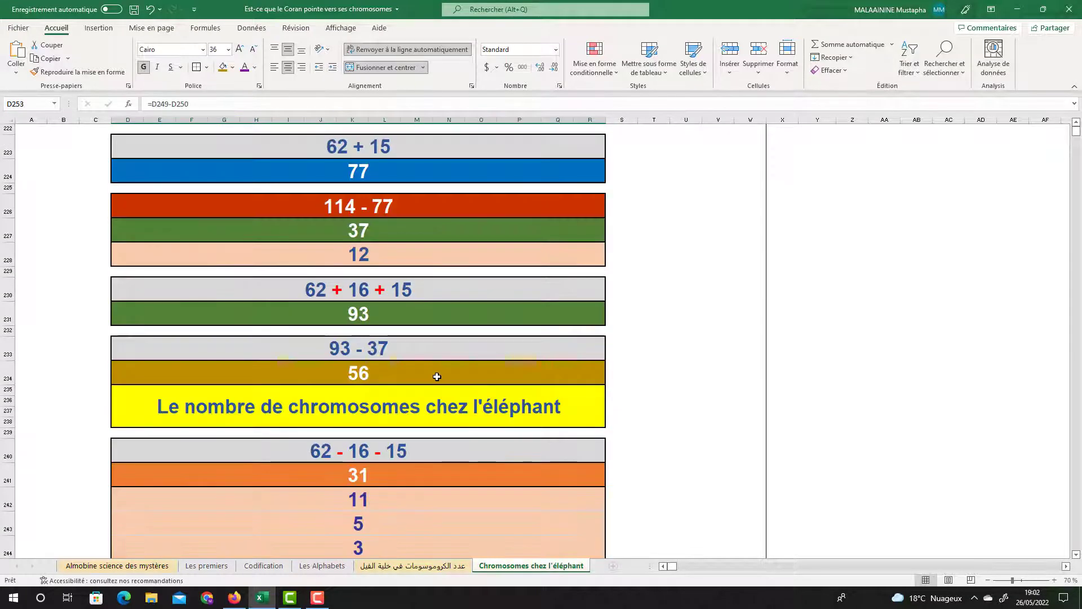
{"action": "left_click", "coordinate": [358, 235]}
Step: Check D231 and D253 as the source cells of the 93 - 37 subtraction in D257
{"action": "left_click", "coordinate": [360, 310]}
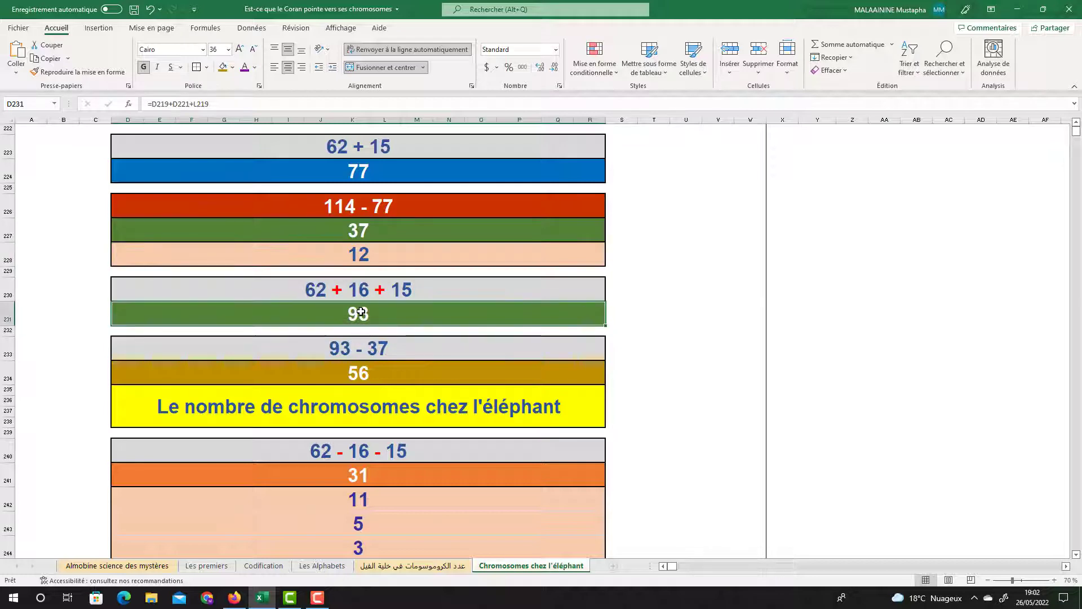
{"action": "scroll", "coordinate": [360, 312], "scroll_direction": "down", "scroll_amount": 4}
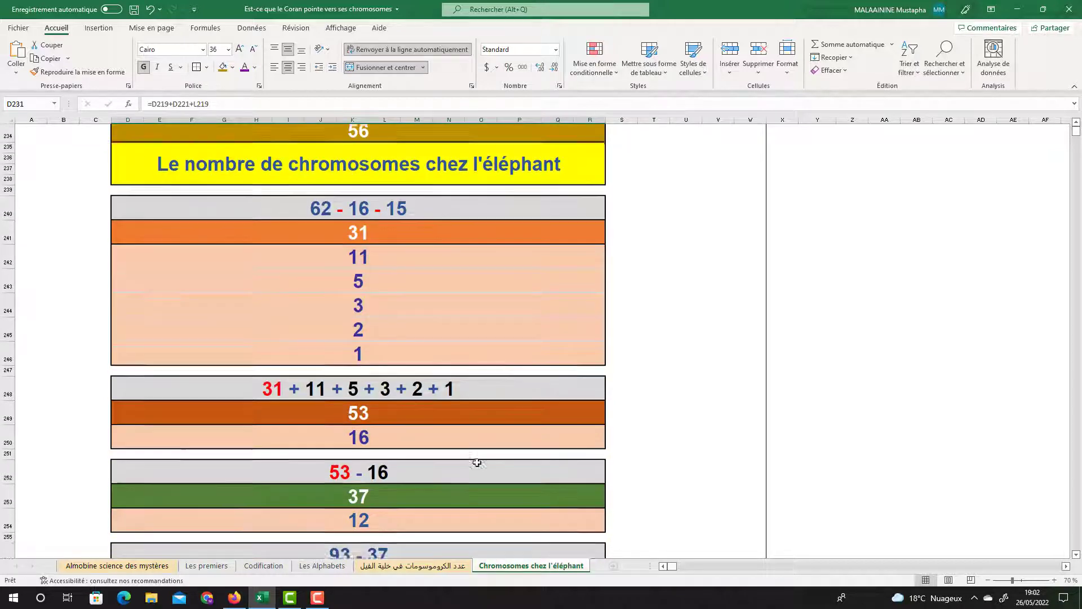
{"action": "scroll", "coordinate": [451, 418], "scroll_direction": "up", "scroll_amount": 4}
{"action": "scroll", "coordinate": [442, 337], "scroll_direction": "down", "scroll_amount": 5}
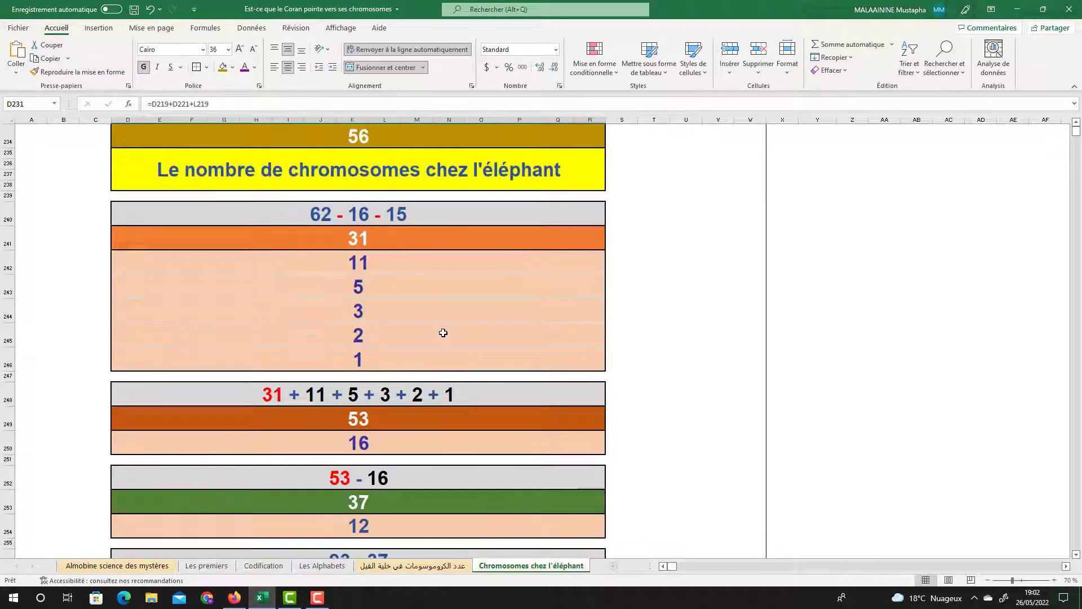
{"action": "left_click", "coordinate": [386, 448]}
{"action": "scroll", "coordinate": [513, 339], "scroll_direction": "down", "scroll_amount": 4}
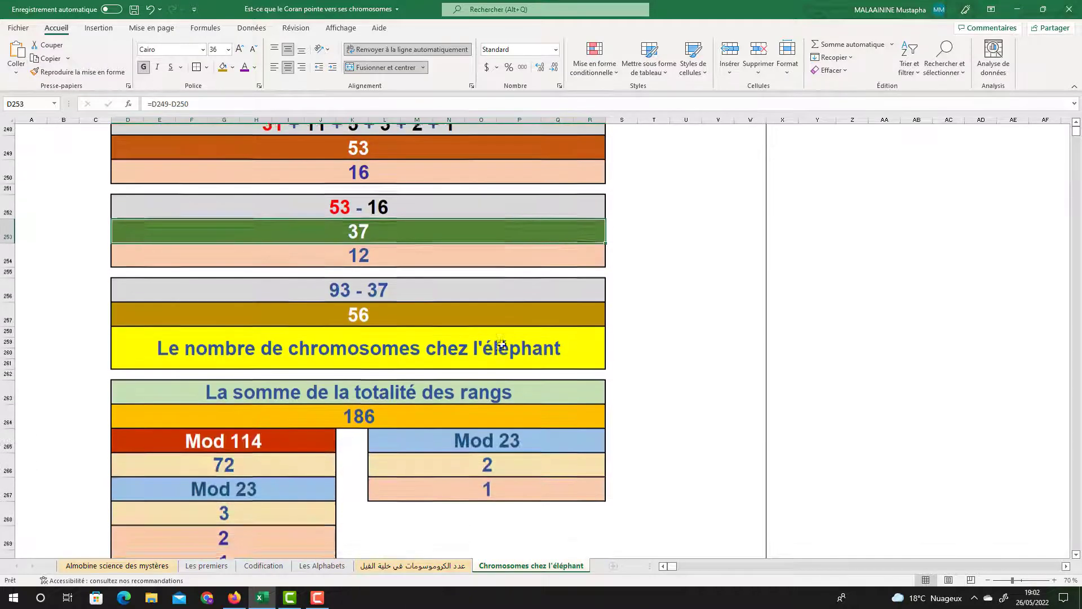
{"action": "left_click", "coordinate": [373, 306]}
Step: Open the total-of-ranks formula in D264, trace its referenced cells from D254 back to D194, and close it unedited
{"action": "double_click", "coordinate": [381, 404]}
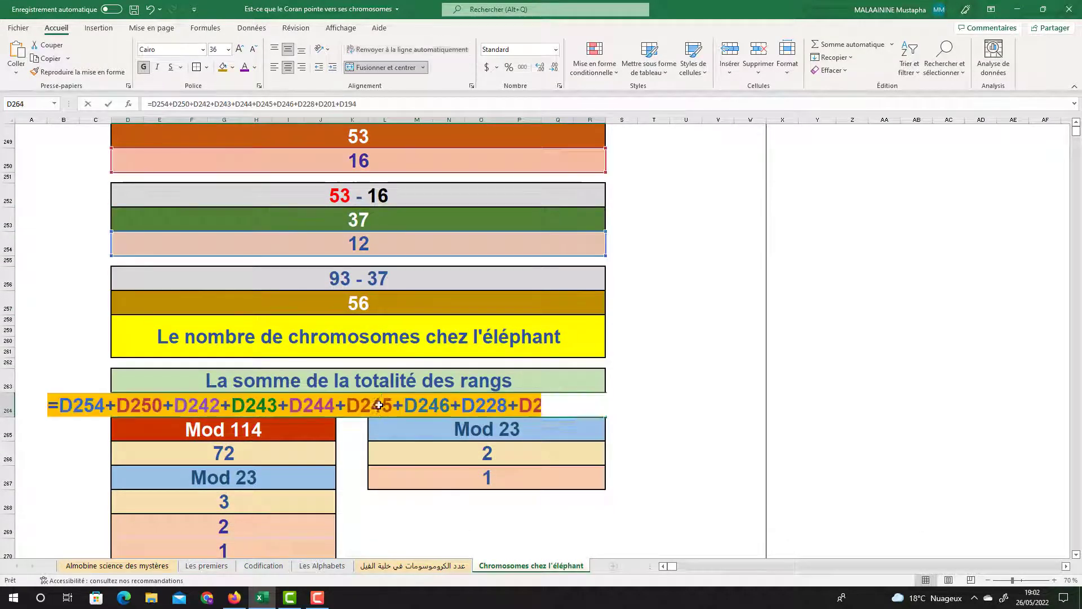
{"action": "scroll", "coordinate": [468, 342], "scroll_direction": "up", "scroll_amount": 5}
{"action": "scroll", "coordinate": [467, 342], "scroll_direction": "up", "scroll_amount": 11}
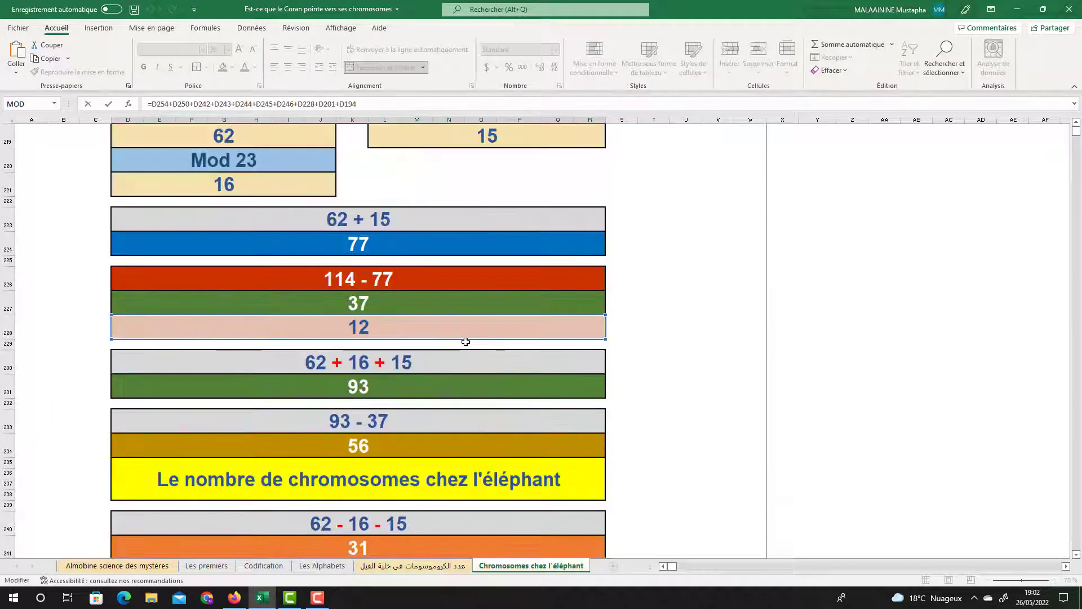
{"action": "scroll", "coordinate": [466, 341], "scroll_direction": "up", "scroll_amount": 6}
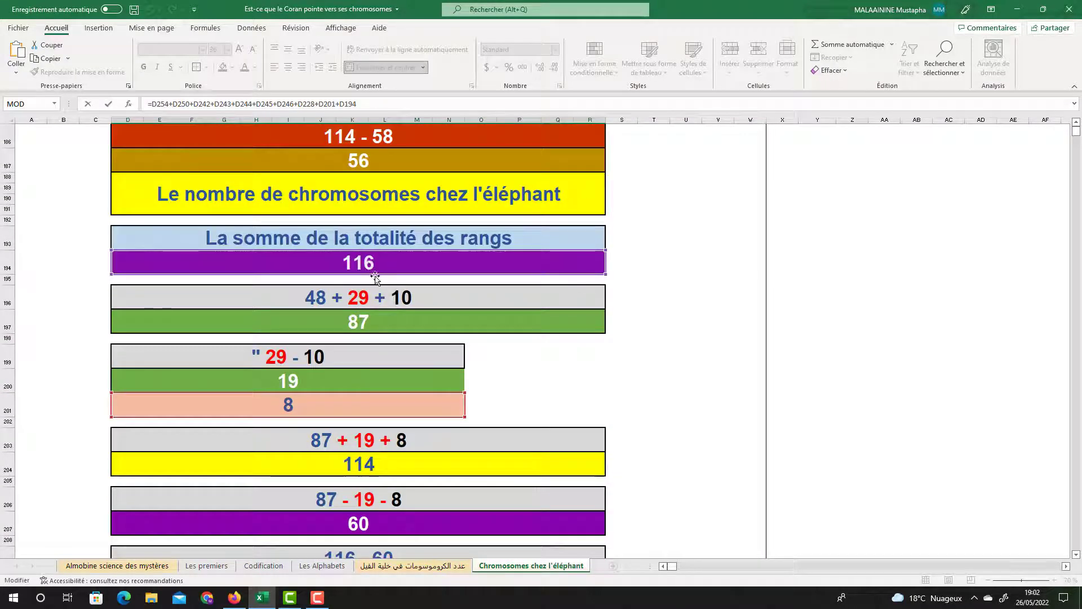
{"action": "scroll", "coordinate": [416, 370], "scroll_direction": "down", "scroll_amount": 11}
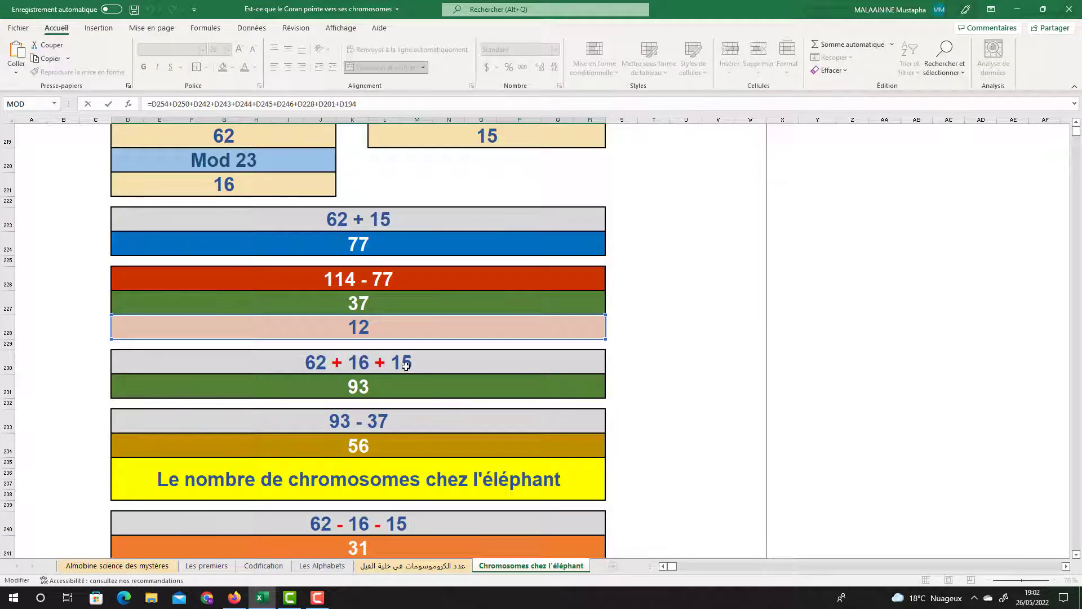
{"action": "scroll", "coordinate": [406, 366], "scroll_direction": "down", "scroll_amount": 6}
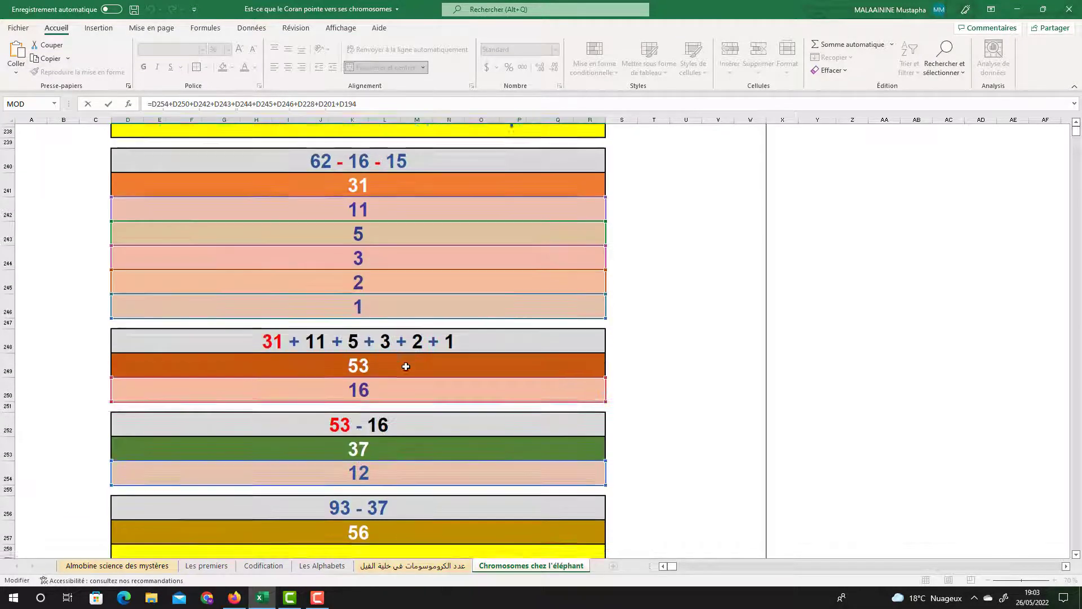
{"action": "scroll", "coordinate": [406, 366], "scroll_direction": "down", "scroll_amount": 6}
{"action": "key", "text": "Return"}
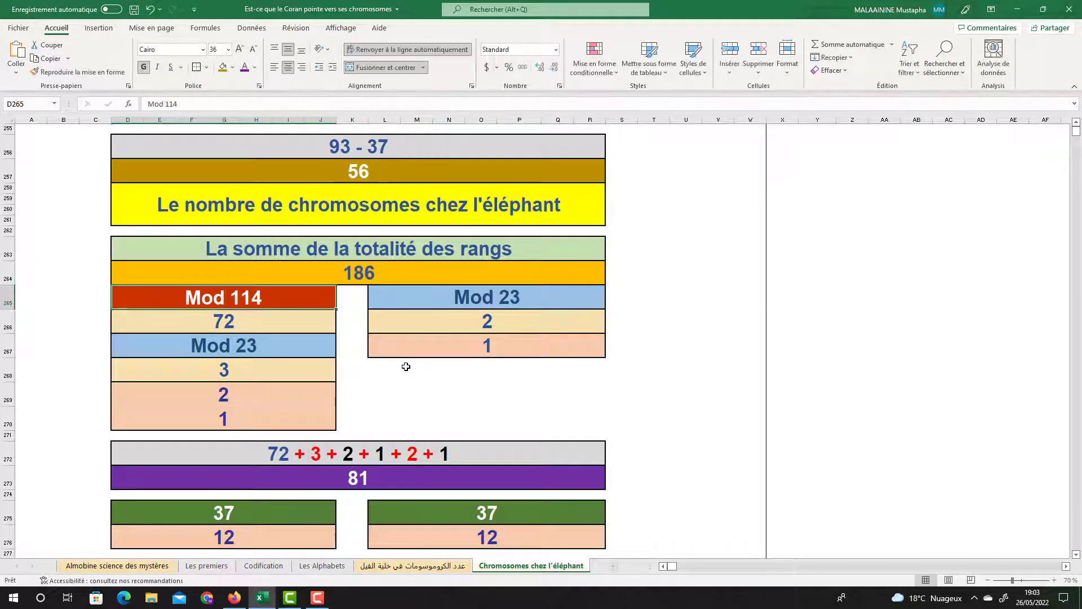
Step: Inspect the total in D264 and the Mod 114 and Mod 23 formulas in D266, L266 and D268
{"action": "left_click", "coordinate": [373, 271]}
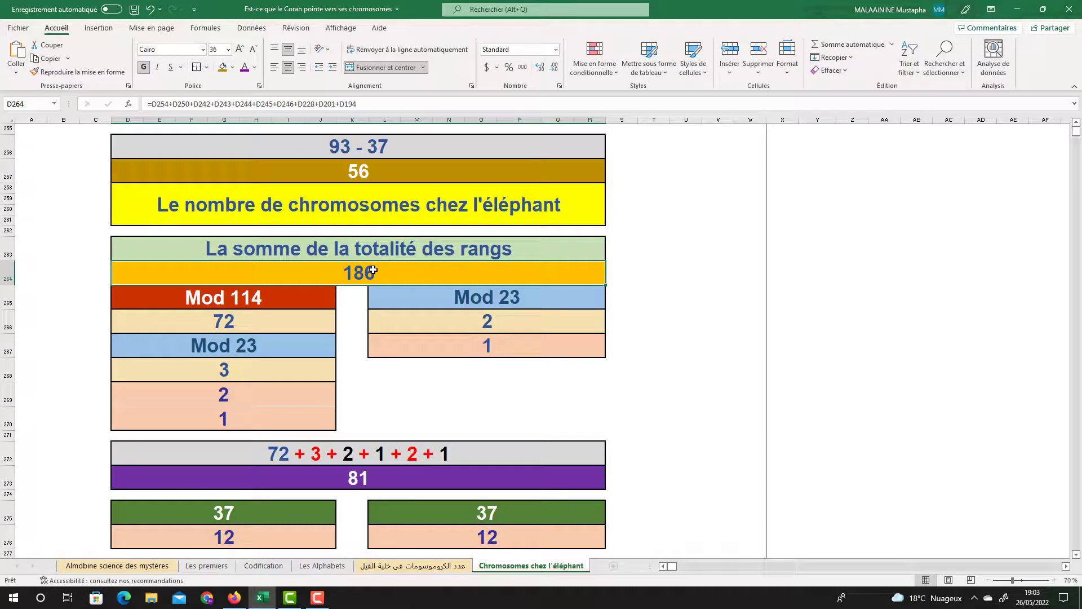
{"action": "left_click", "coordinate": [248, 295]}
{"action": "left_click", "coordinate": [497, 297]}
{"action": "left_click", "coordinate": [265, 329]}
{"action": "left_click", "coordinate": [375, 325]}
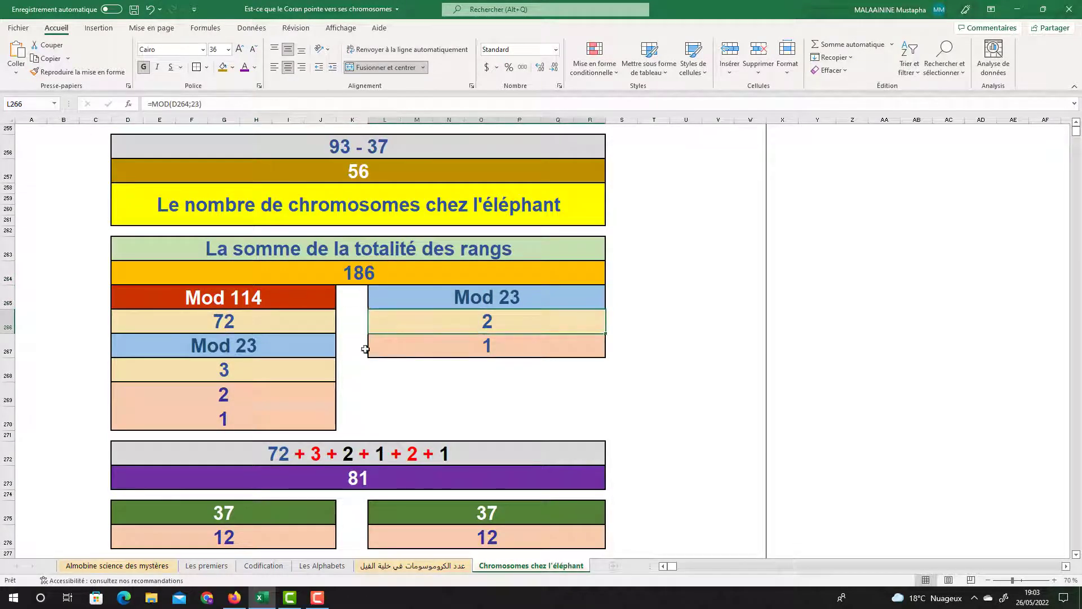
{"action": "left_click", "coordinate": [202, 317]}
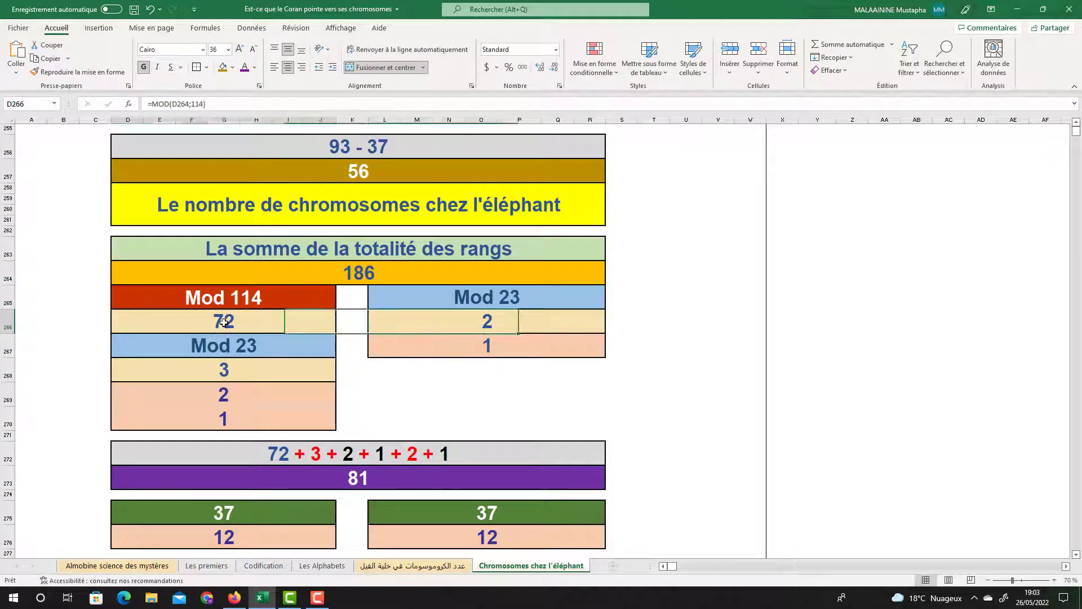
{"action": "left_click", "coordinate": [252, 352]}
{"action": "left_click", "coordinate": [254, 367]}
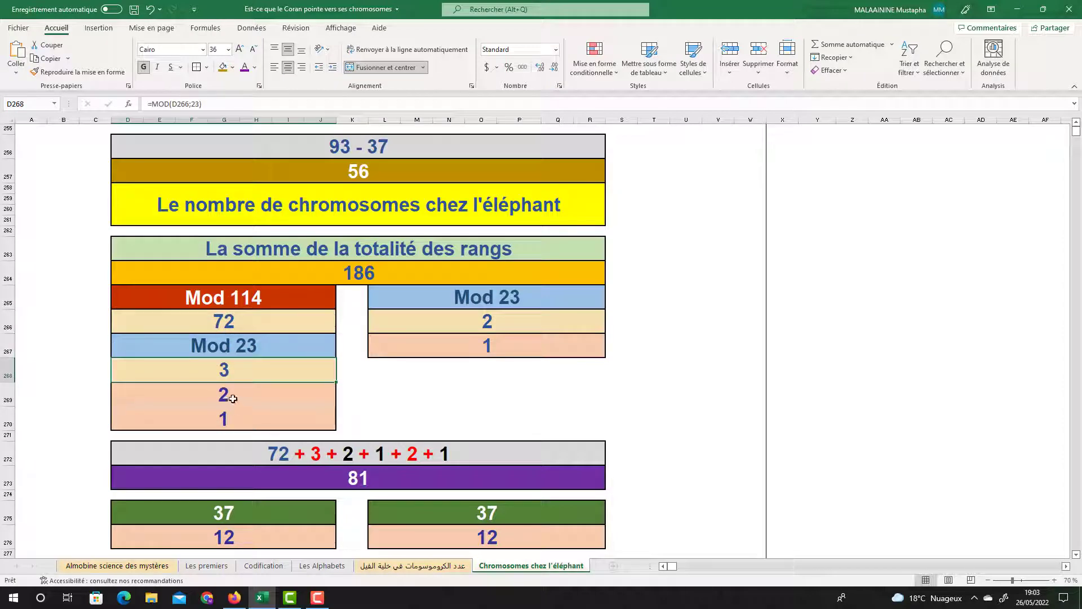
Step: Review the rank values in D269, D270 and L267 beneath the Mod 23 results
{"action": "left_click", "coordinate": [233, 399]}
{"action": "left_click", "coordinate": [226, 418]}
{"action": "left_click", "coordinate": [488, 348]}
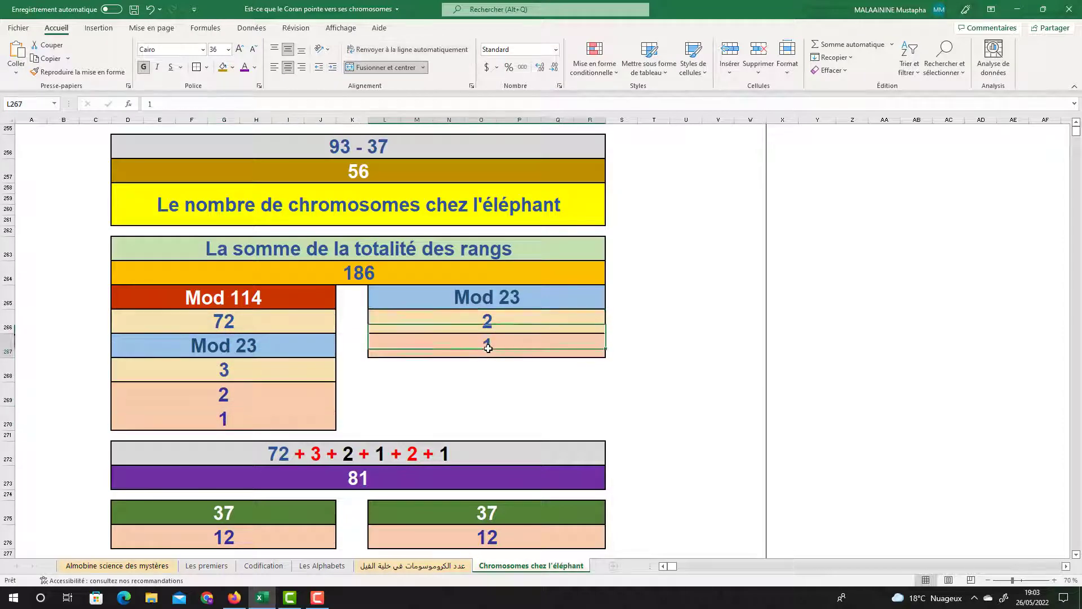
Step: Check the 72 + 3 + 2 + 1 + 2 + 1 sum formula in D273 against its source range D266:R270
{"action": "left_click", "coordinate": [225, 323]}
{"action": "left_click", "coordinate": [236, 373]}
{"action": "left_click", "coordinate": [235, 393]}
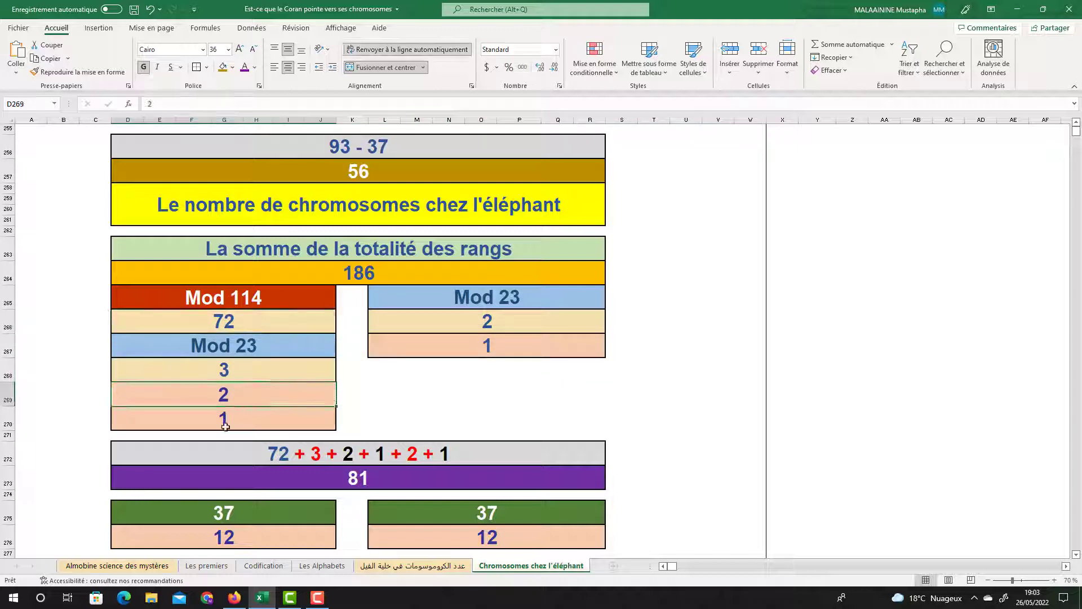
{"action": "left_click", "coordinate": [233, 420]}
{"action": "left_click", "coordinate": [487, 348]}
{"action": "left_click_drag", "start_coordinate": [261, 318], "coordinate": [505, 413]}
{"action": "left_click", "coordinate": [371, 477]}
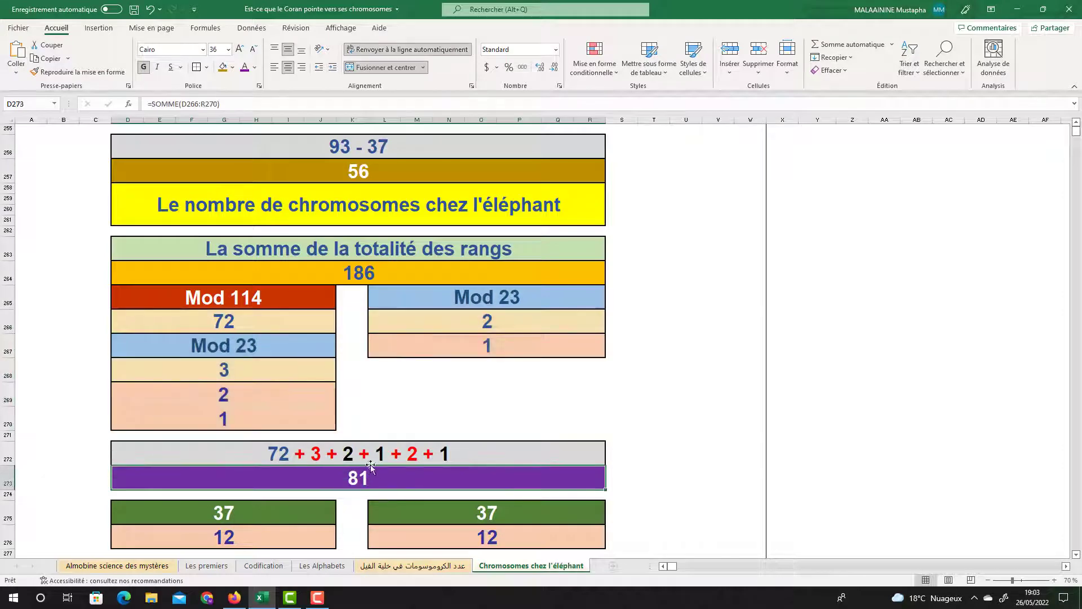
Step: Compare the two cells containing 37 in row 275, D275 and L275
{"action": "left_click", "coordinate": [236, 517]}
{"action": "left_click", "coordinate": [496, 513]}
{"action": "left_click", "coordinate": [217, 510]}
{"action": "left_click", "coordinate": [495, 513]}
{"action": "left_click", "coordinate": [204, 511]}
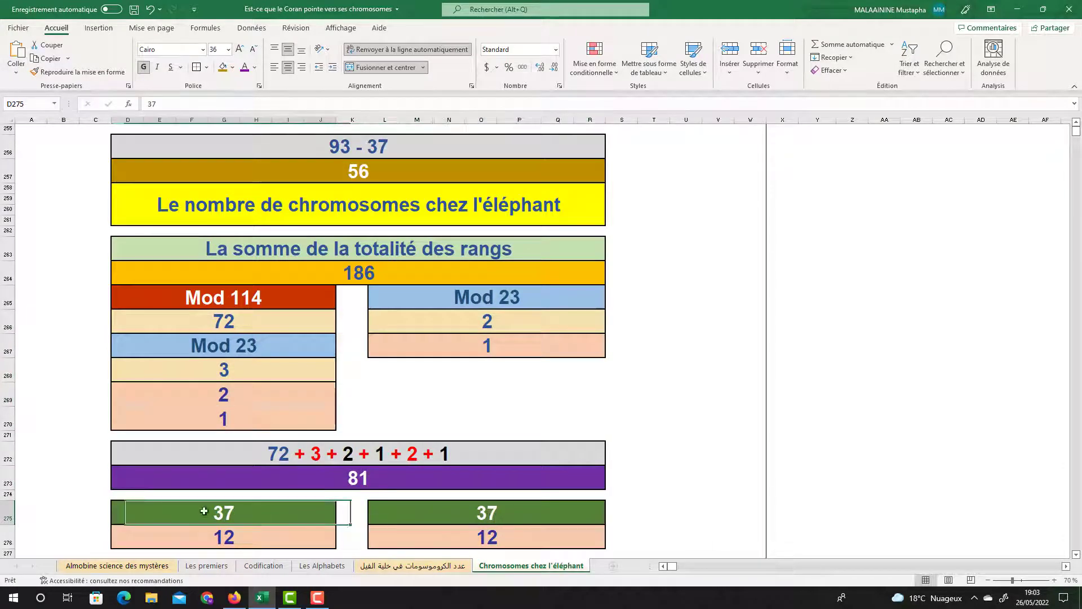
Step: Review the paired 37 and 12 values in D275:D276 and L275:L276
{"action": "left_click", "coordinate": [445, 514]}
{"action": "left_click", "coordinate": [222, 515]}
{"action": "left_click", "coordinate": [407, 514]}
{"action": "left_click", "coordinate": [309, 511]}
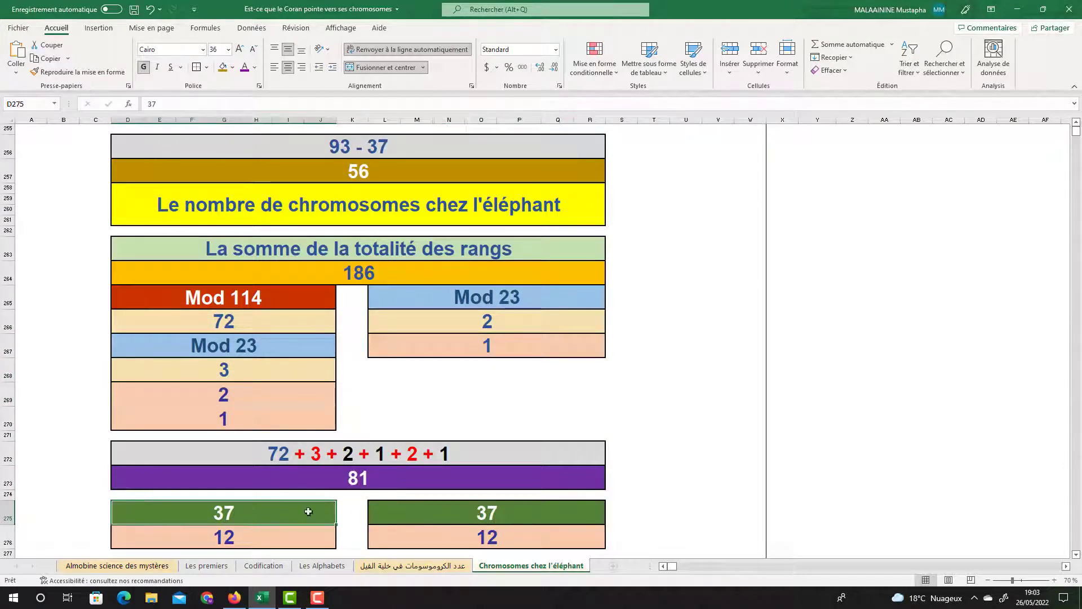
{"action": "left_click", "coordinate": [484, 513]}
{"action": "left_click", "coordinate": [241, 519]}
{"action": "left_click", "coordinate": [506, 520]}
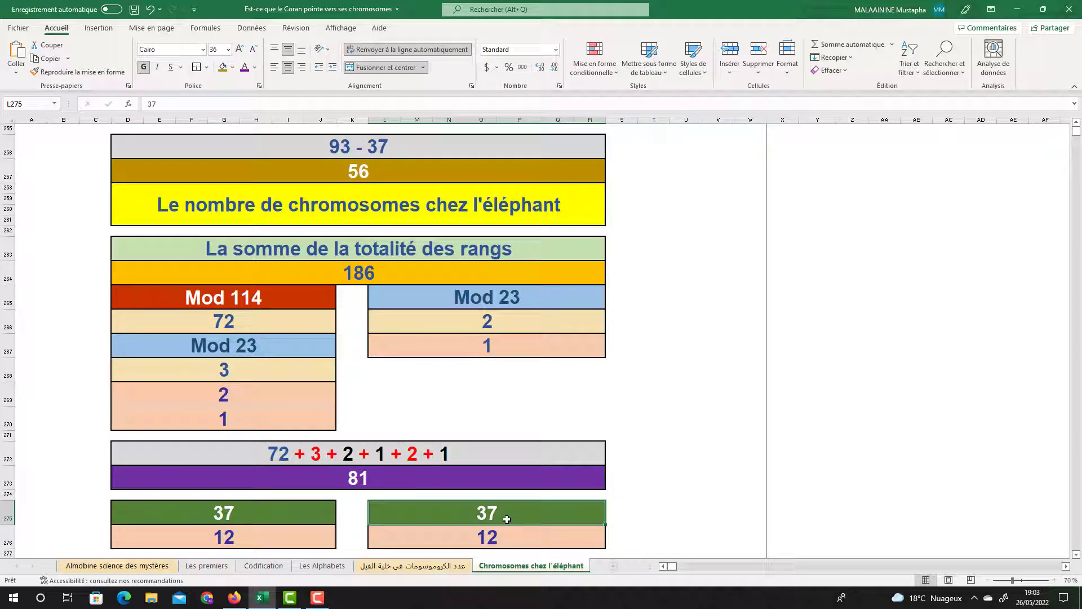
{"action": "scroll", "coordinate": [1077, 555], "scroll_direction": "down", "scroll_amount": 3}
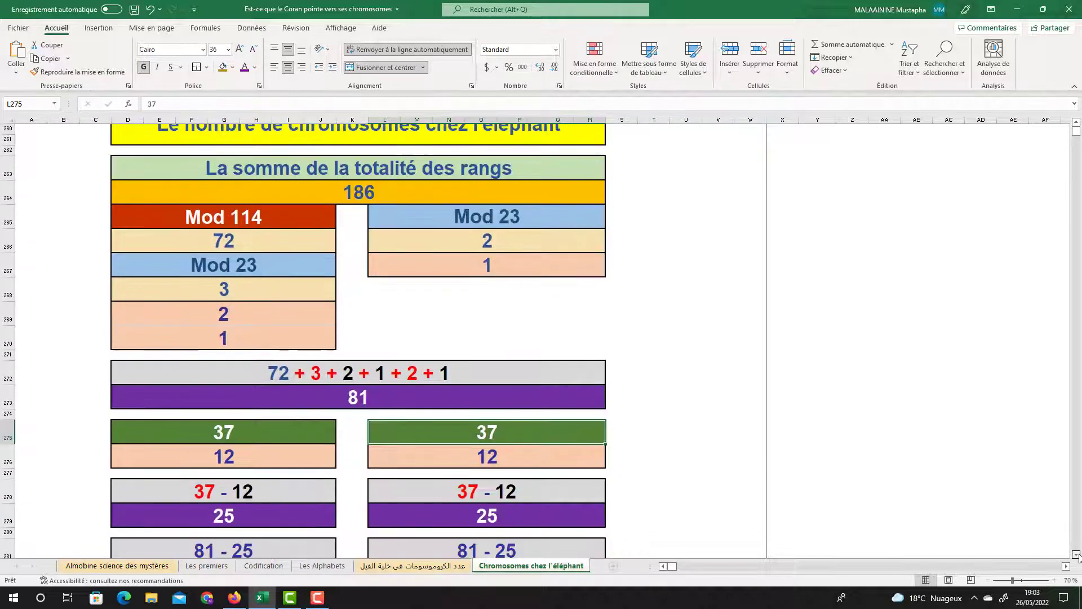
{"action": "left_click", "coordinate": [221, 416]}
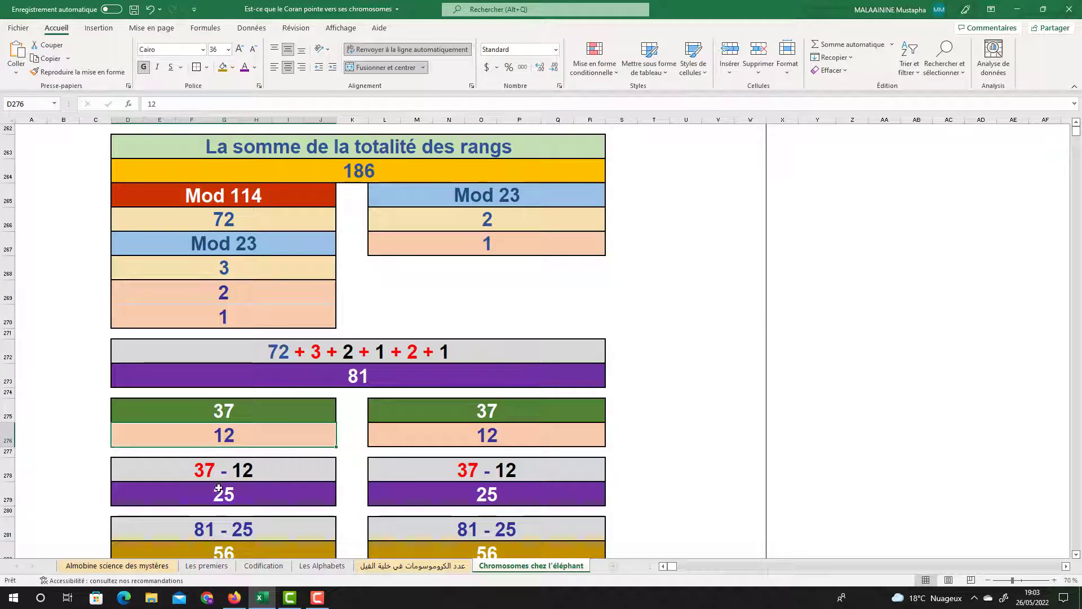
{"action": "left_click", "coordinate": [478, 418]}
{"action": "left_click", "coordinate": [480, 436]}
Step: Check the 37 - 12 formulas in L279 and D279 and the 81 - 25 formulas in row 282
{"action": "left_click", "coordinate": [478, 492]}
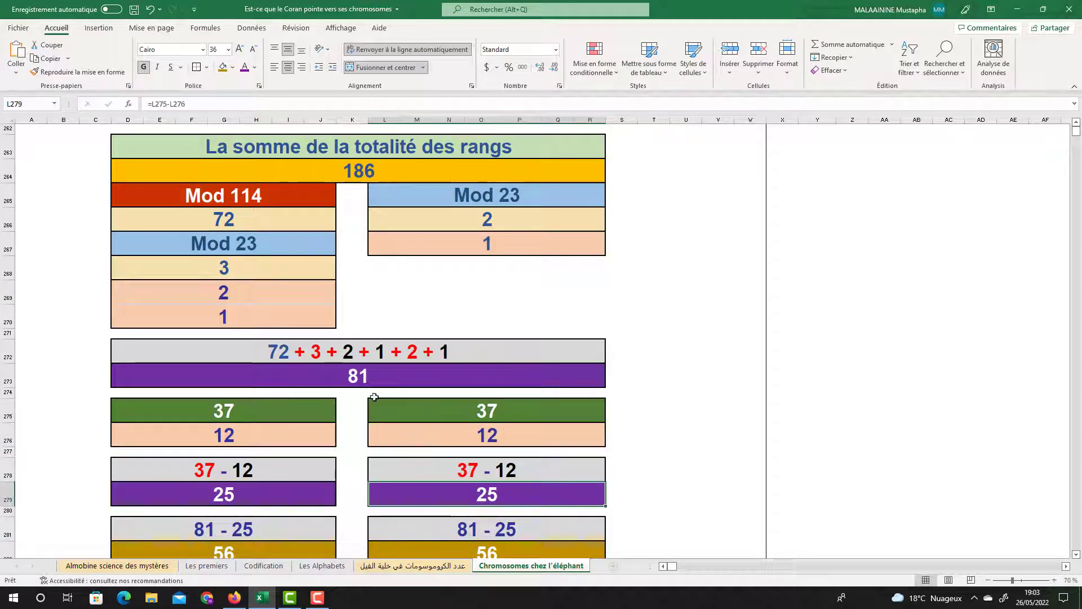
{"action": "left_click", "coordinate": [255, 491]}
{"action": "scroll", "coordinate": [397, 402], "scroll_direction": "down", "scroll_amount": 3}
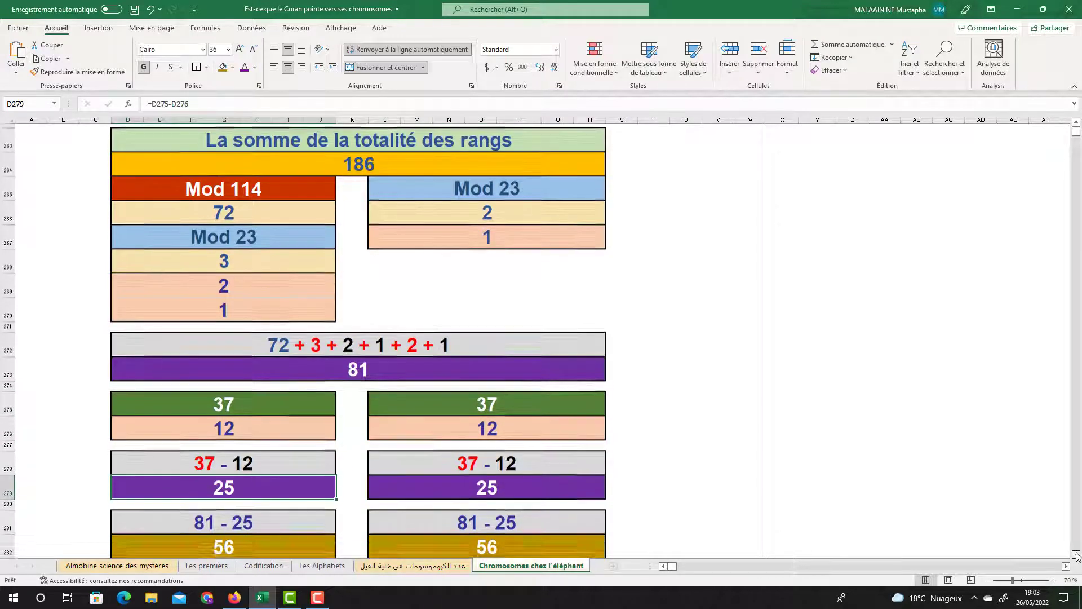
{"action": "left_click", "coordinate": [223, 358]}
{"action": "key", "text": "Right"}
{"action": "key", "text": "Right"}
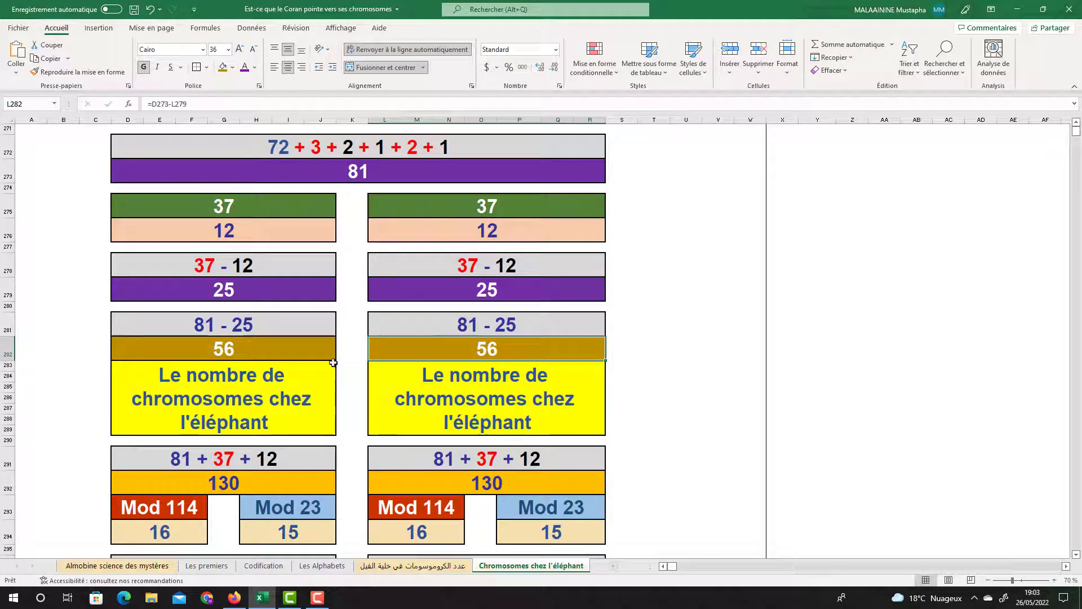
Step: Review the source cells D273, D275 and D276, and inspect the 81 + 37 + 12 sums in D292 and L292
{"action": "left_click", "coordinate": [354, 174]}
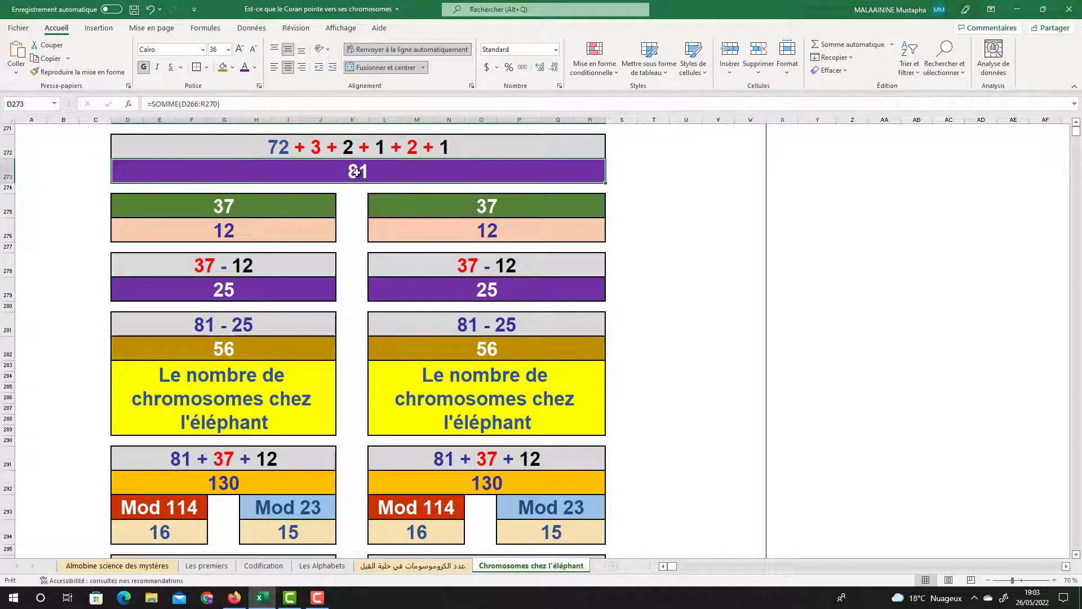
{"action": "left_click", "coordinate": [221, 214]}
{"action": "left_click", "coordinate": [220, 228]}
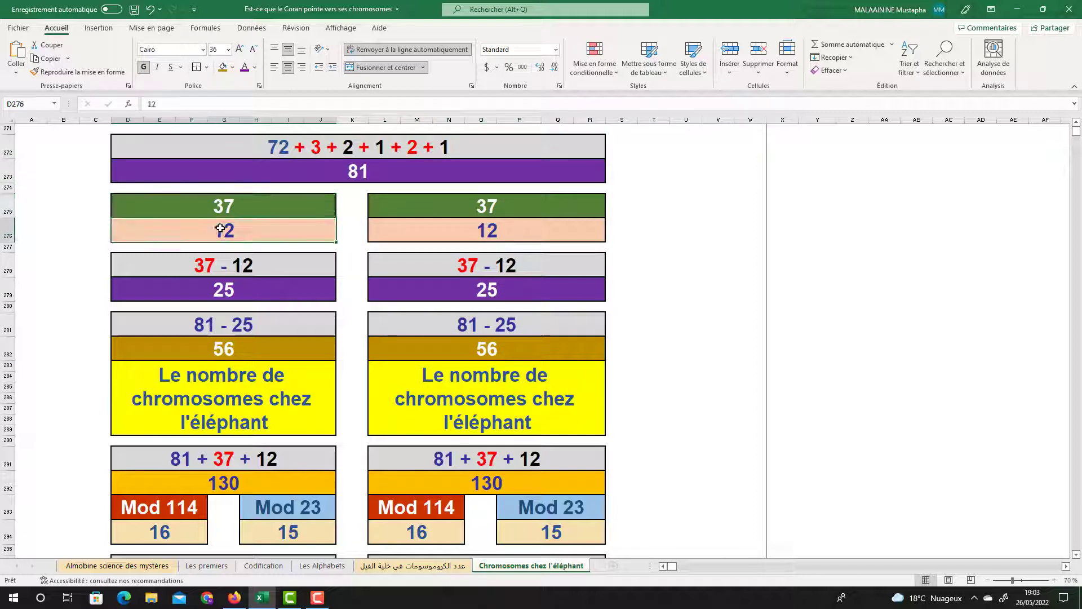
{"action": "left_click", "coordinate": [230, 216]}
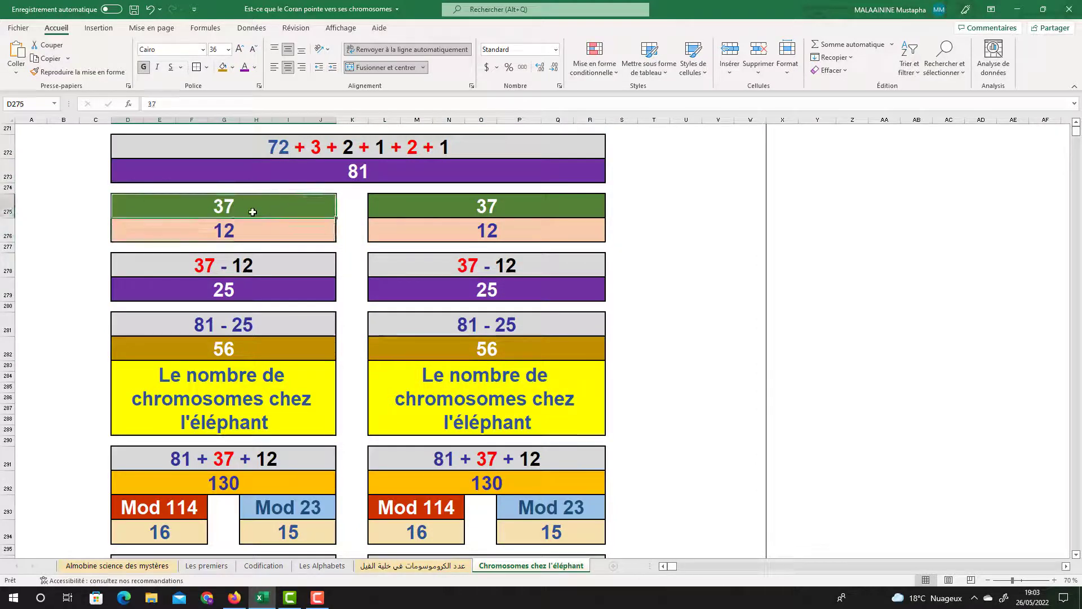
{"action": "left_click_drag", "start_coordinate": [253, 212], "coordinate": [245, 236]}
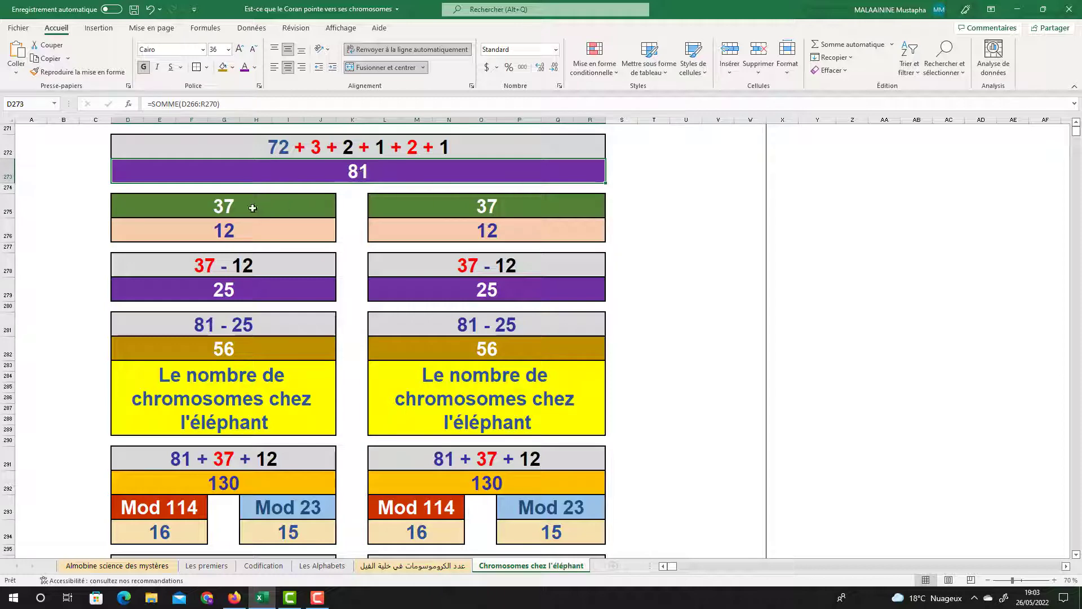
{"action": "left_click", "coordinate": [252, 208]}
{"action": "left_click", "coordinate": [239, 477]}
{"action": "left_click", "coordinate": [506, 474]}
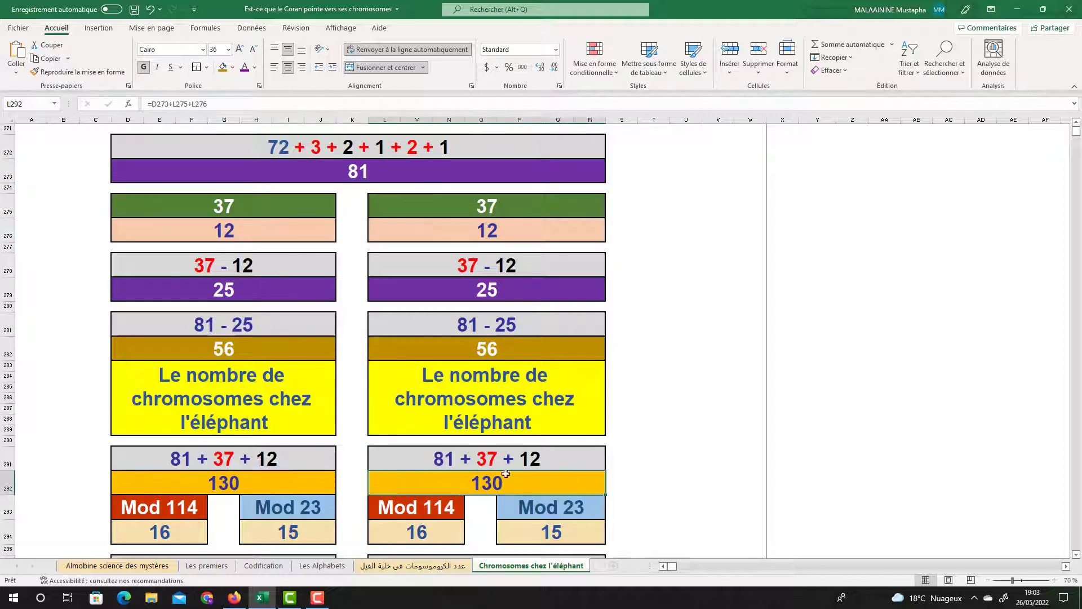
Step: Inspect the Mod 114 and Mod 23 formulas in D294 and H294 and the 16 + 15 sums in D297 and L297
{"action": "scroll", "coordinate": [874, 395], "scroll_direction": "down", "scroll_amount": 3}
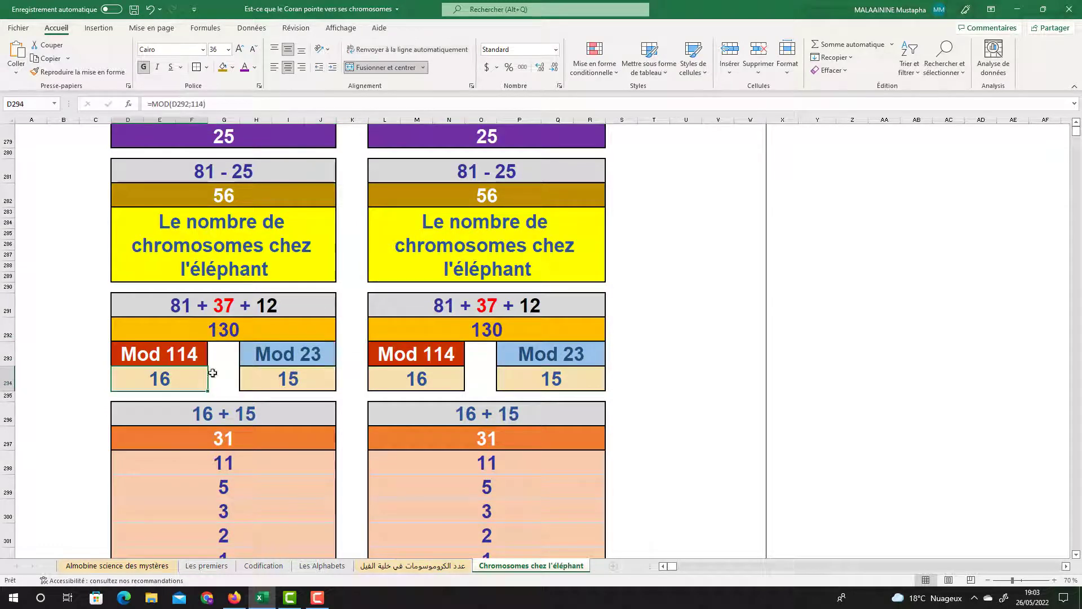
{"action": "left_click", "coordinate": [286, 373]}
{"action": "left_click", "coordinate": [160, 379]}
{"action": "left_click", "coordinate": [288, 378]}
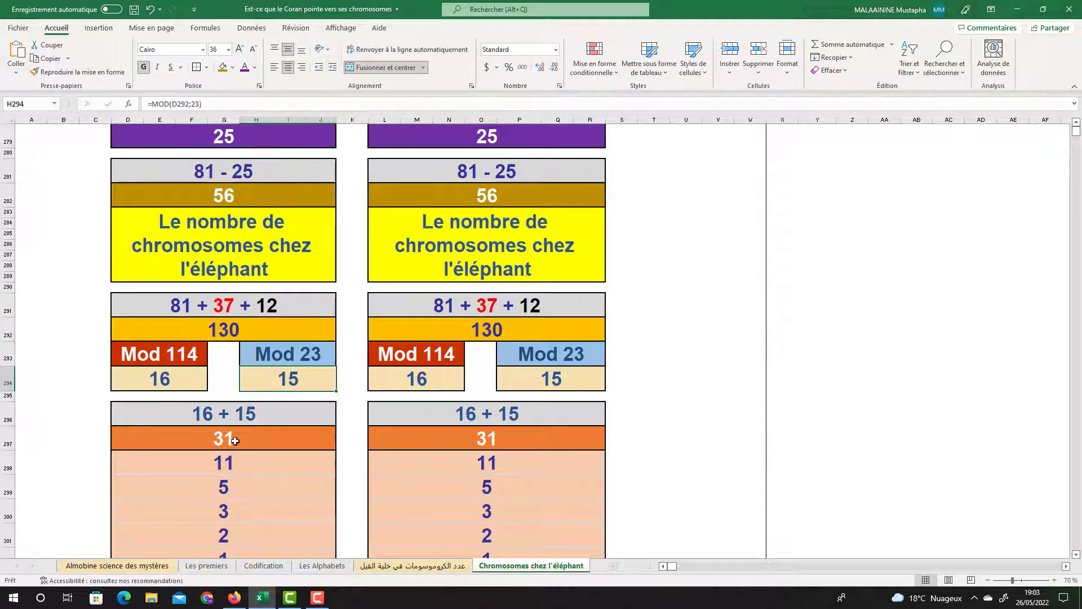
{"action": "left_click", "coordinate": [234, 441]}
{"action": "left_click", "coordinate": [507, 447]}
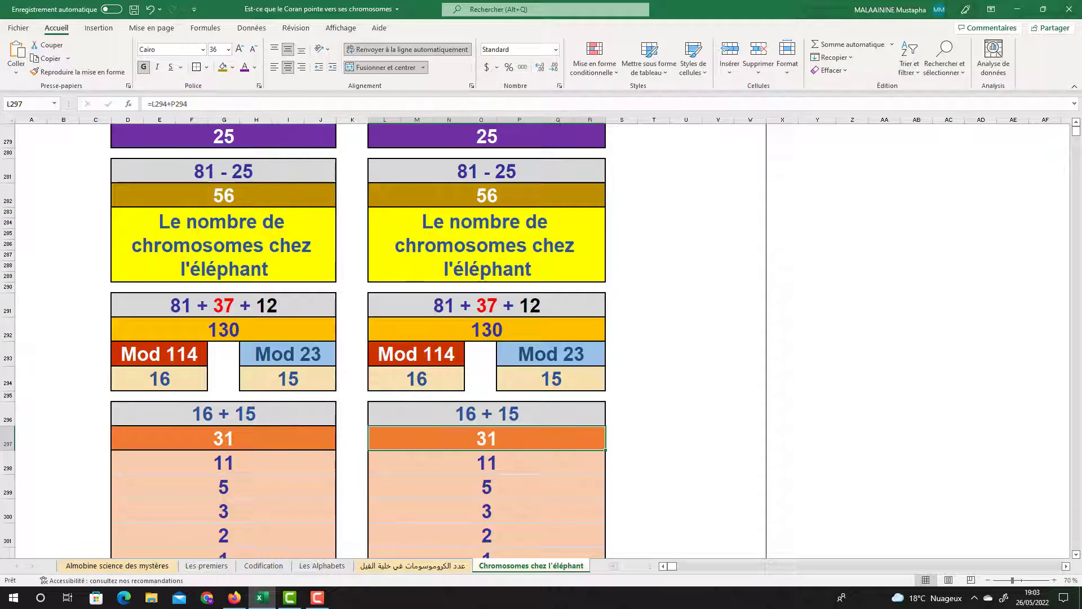
Step: Check the 31 + 11 + 5 + 3 + 2 + 1 sum formula in D305 and its rank in D306
{"action": "scroll", "coordinate": [1077, 555], "scroll_direction": "down", "scroll_amount": 3}
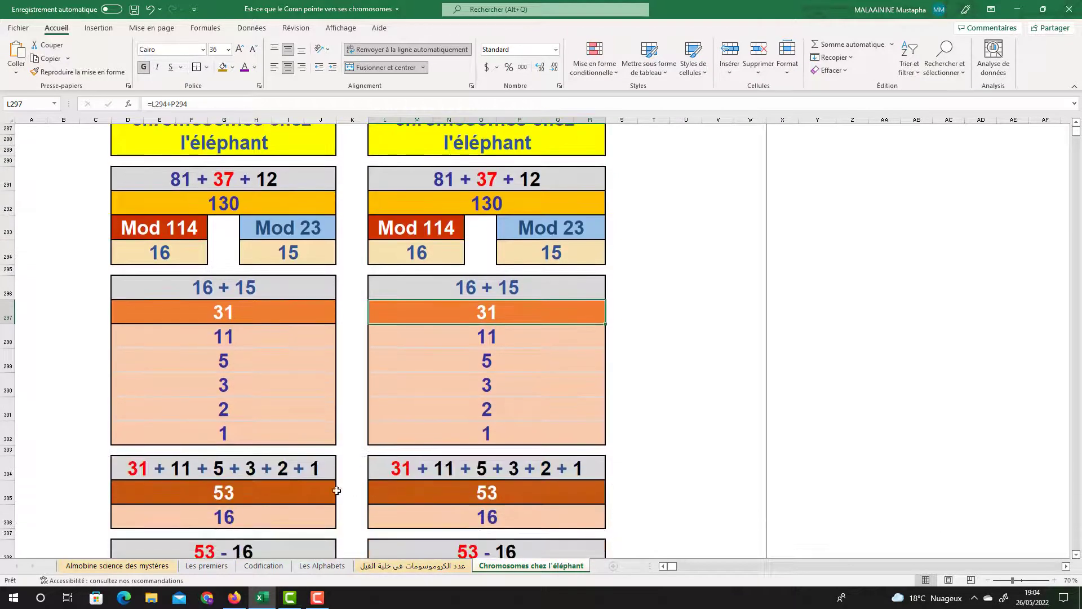
{"action": "left_click", "coordinate": [259, 486]}
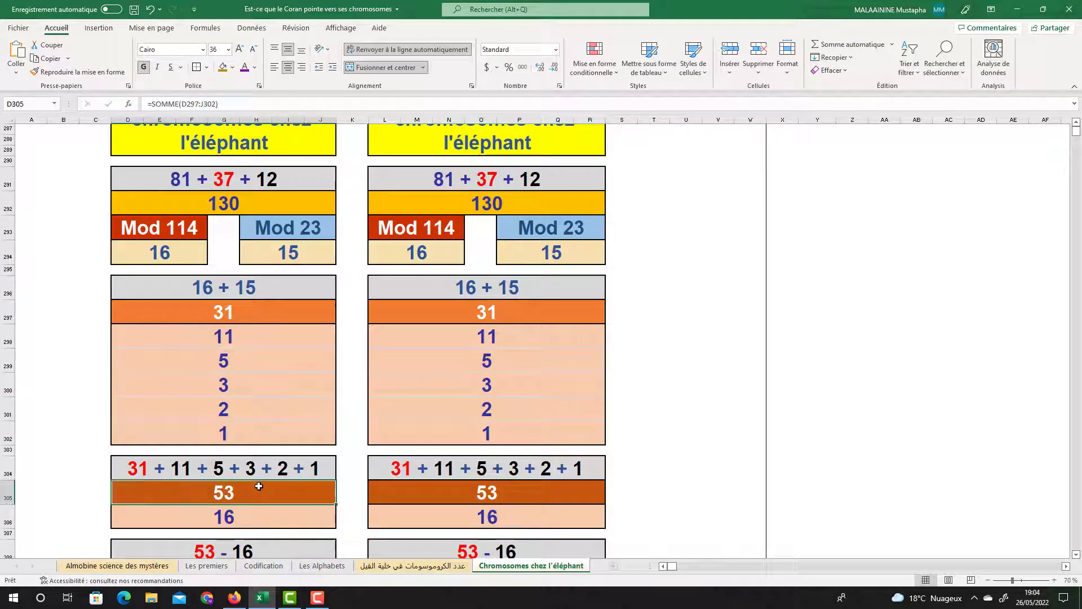
{"action": "left_click", "coordinate": [233, 513]}
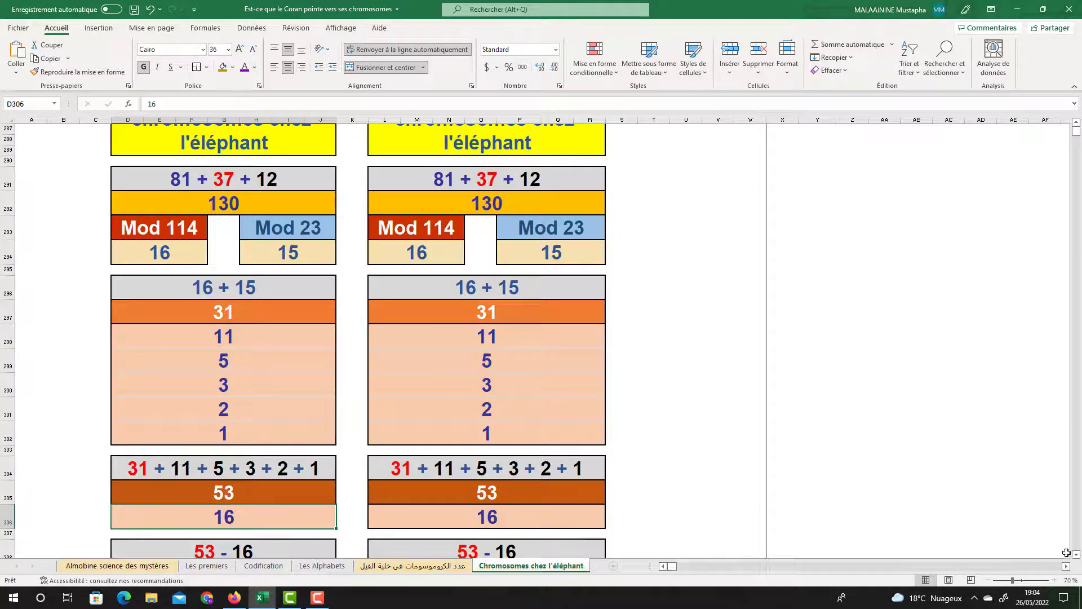
Step: Inspect the 53 - 16 formula in D309 and the 93 - 37 formulas in D313 and L313
{"action": "scroll", "coordinate": [1077, 555], "scroll_direction": "down", "scroll_amount": 2}
{"action": "scroll", "coordinate": [1078, 555], "scroll_direction": "down", "scroll_amount": 3}
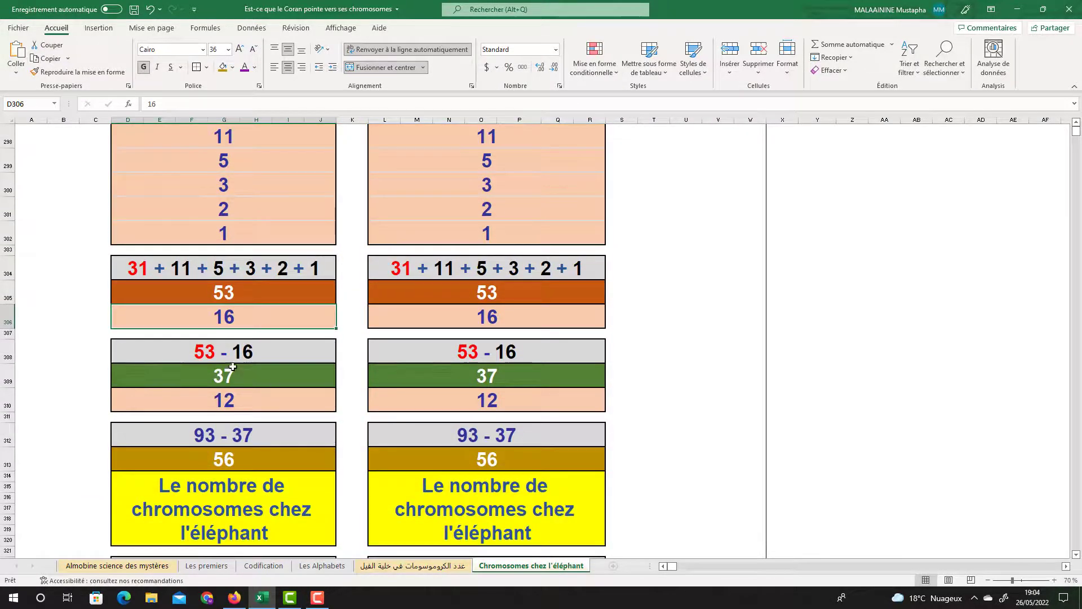
{"action": "left_click", "coordinate": [233, 367]}
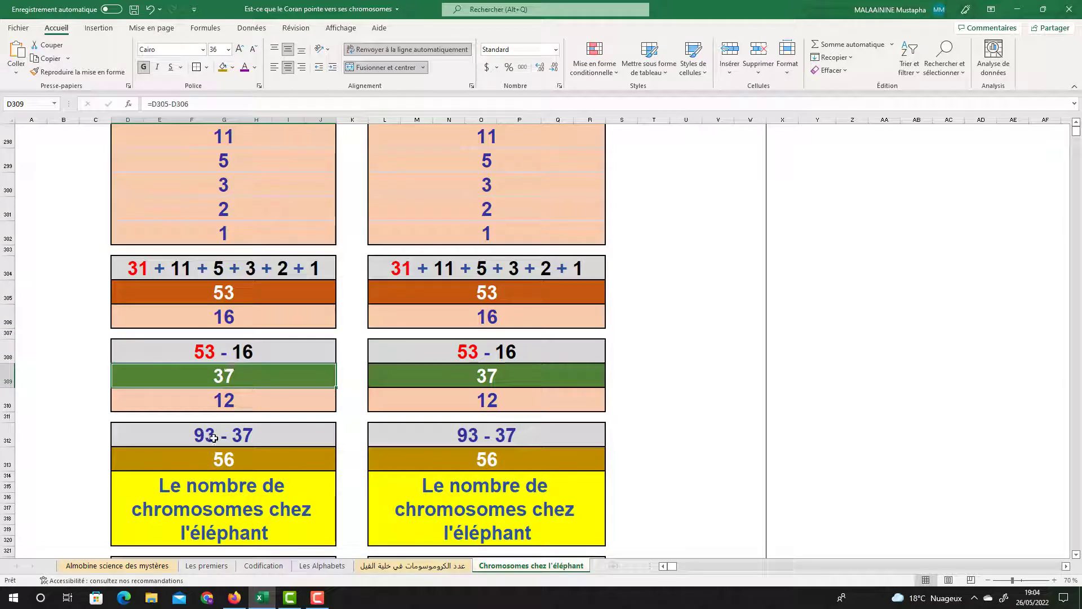
{"action": "left_click", "coordinate": [234, 458]}
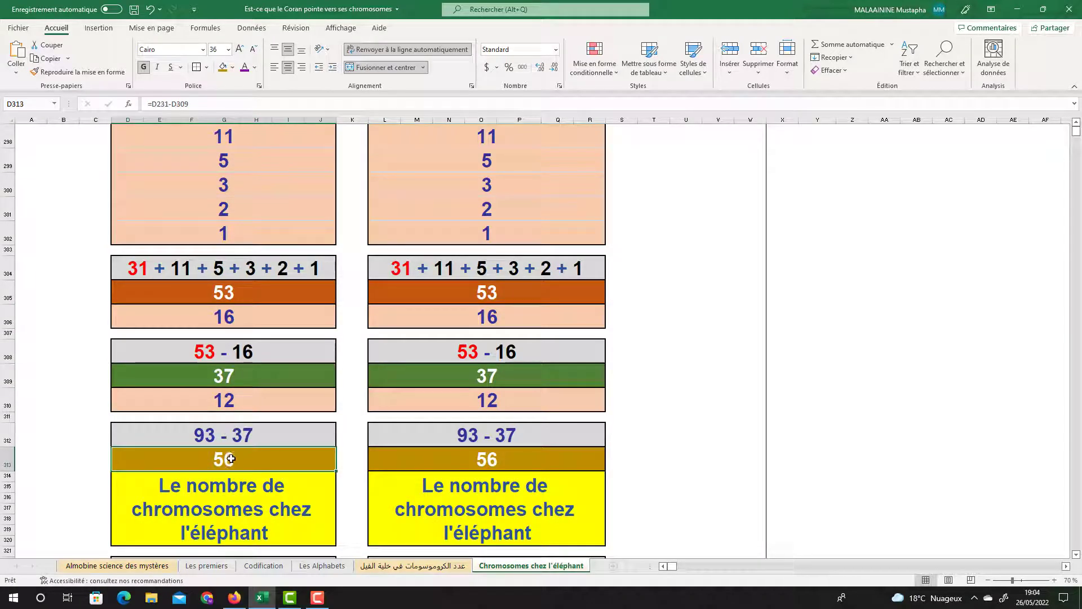
{"action": "left_click", "coordinate": [477, 460]}
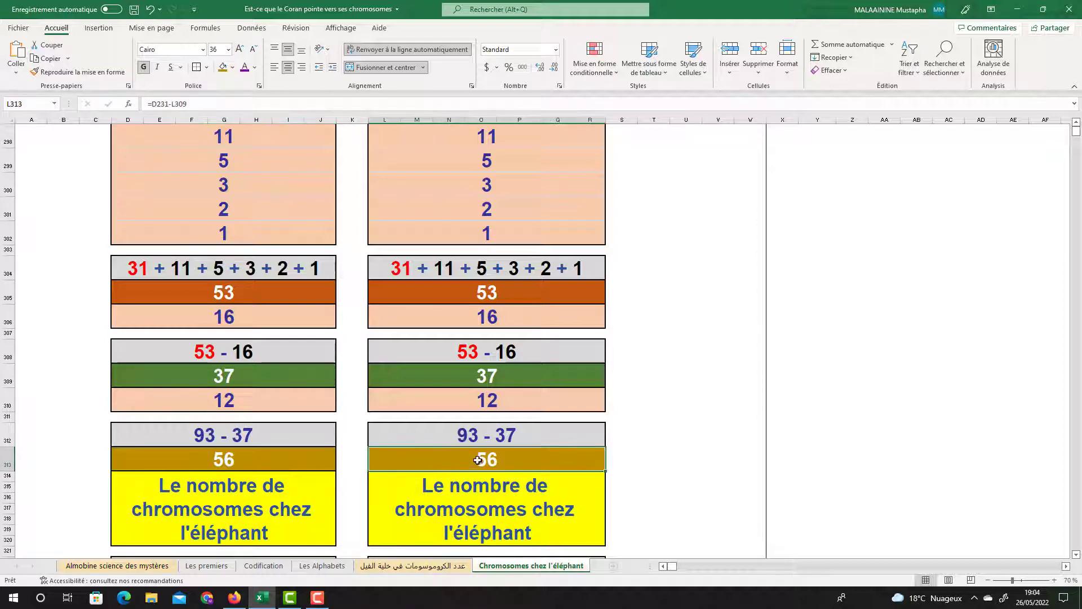
Step: Review D309 and D310, and check the 37 - 12 formula in D323 and the 81 - 25 formula in D326
{"action": "scroll", "coordinate": [506, 434], "scroll_direction": "down", "scroll_amount": 1}
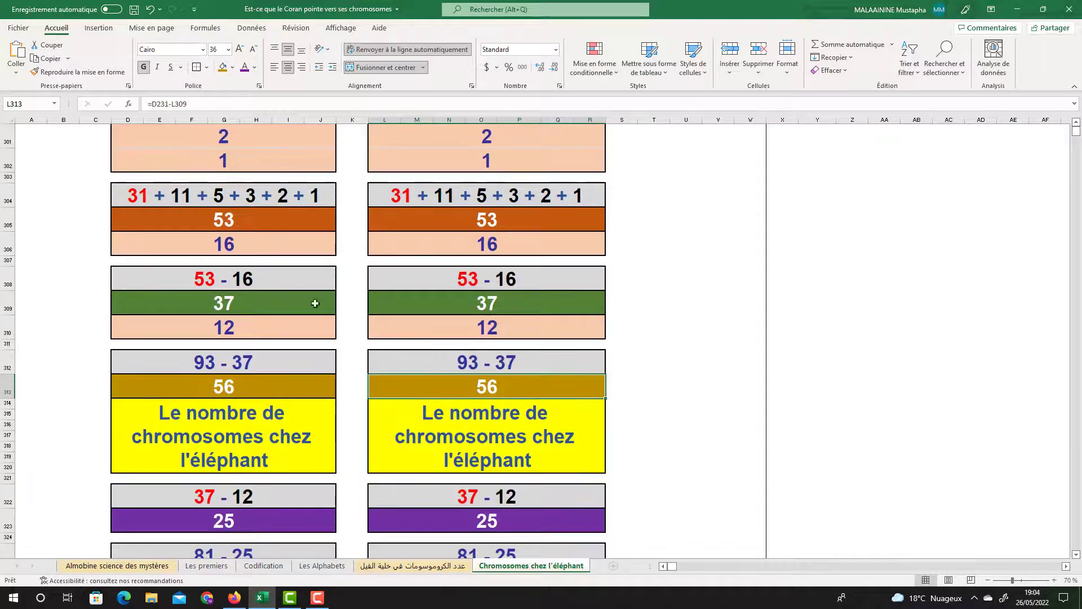
{"action": "left_click_drag", "start_coordinate": [223, 303], "coordinate": [221, 330]}
{"action": "left_click", "coordinate": [253, 518]}
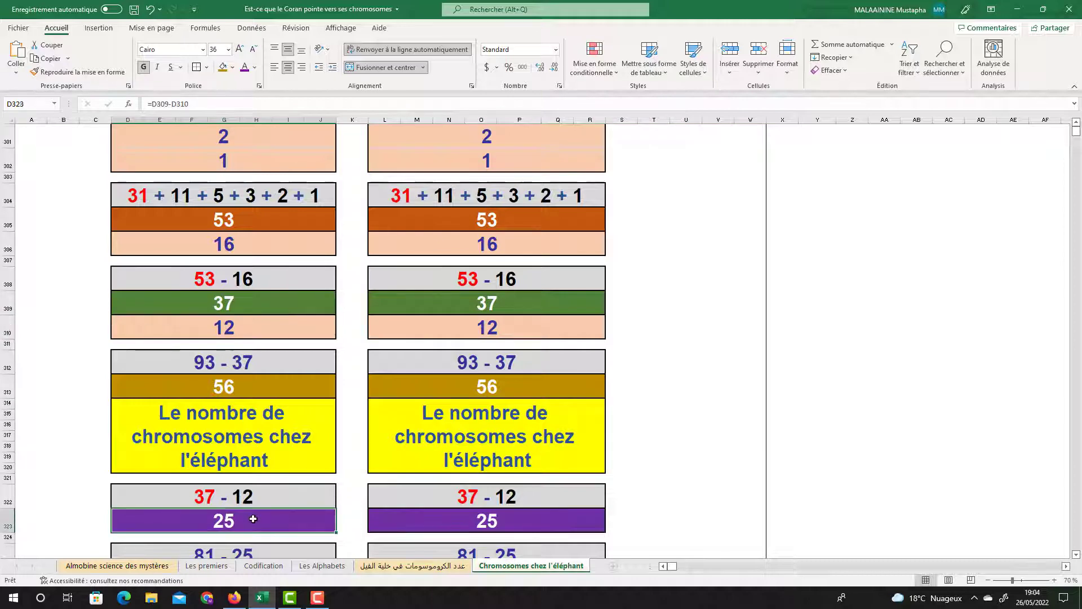
{"action": "scroll", "coordinate": [299, 463], "scroll_direction": "down", "scroll_amount": 1}
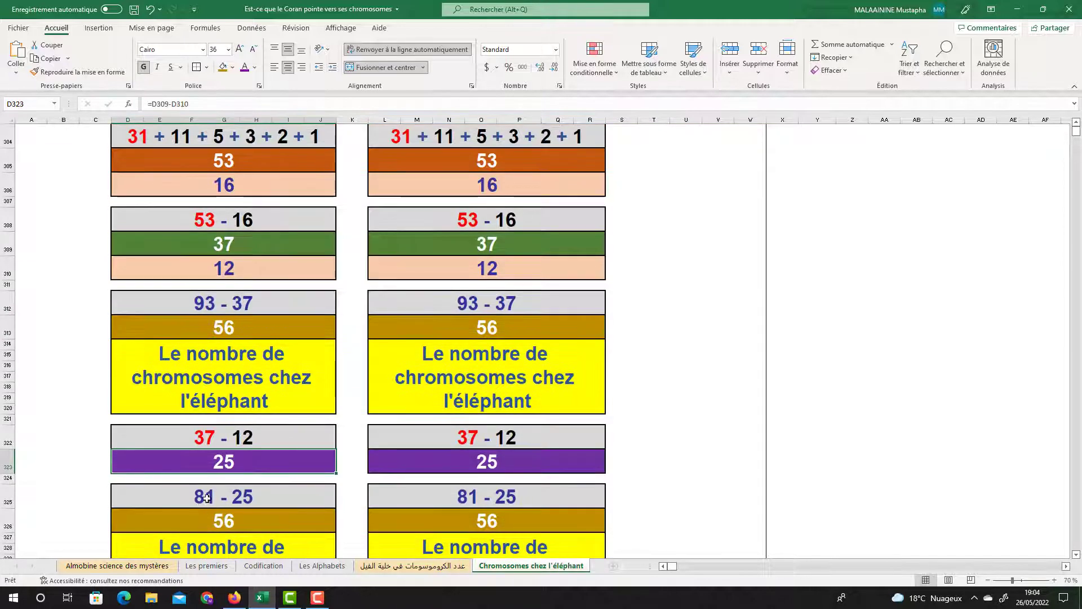
{"action": "left_click", "coordinate": [238, 520]}
{"action": "scroll", "coordinate": [509, 442], "scroll_direction": "down", "scroll_amount": 1}
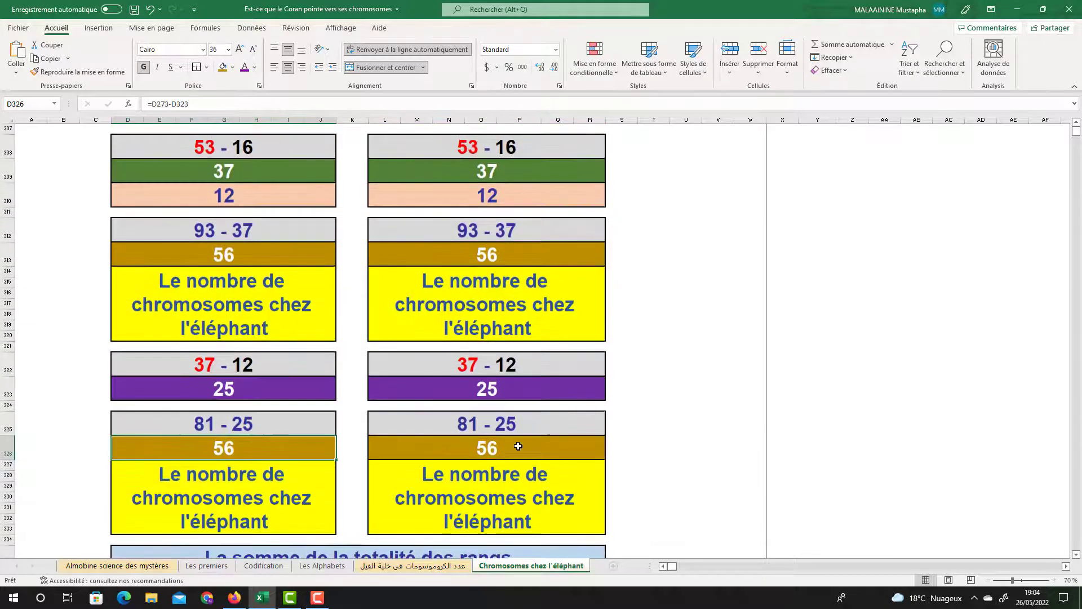
Step: Trace the total-of-ranks formula in D336 back to its highlighted source cells up to D264
{"action": "scroll", "coordinate": [518, 446], "scroll_direction": "down", "scroll_amount": 2}
{"action": "double_click", "coordinate": [476, 456]}
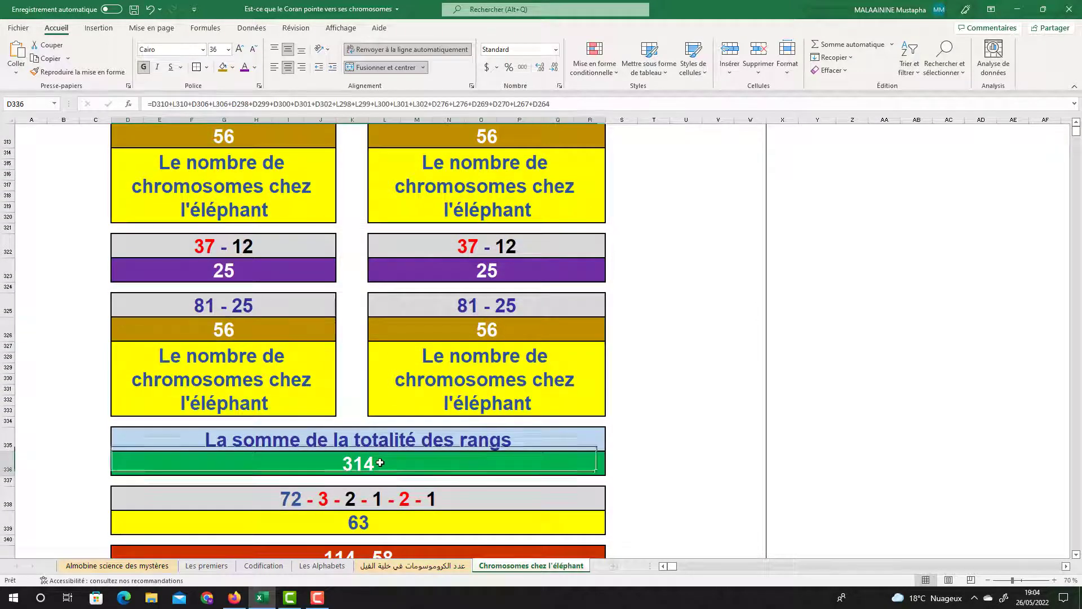
{"action": "scroll", "coordinate": [508, 337], "scroll_direction": "up", "scroll_amount": 5}
{"action": "scroll", "coordinate": [508, 337], "scroll_direction": "up", "scroll_amount": 10}
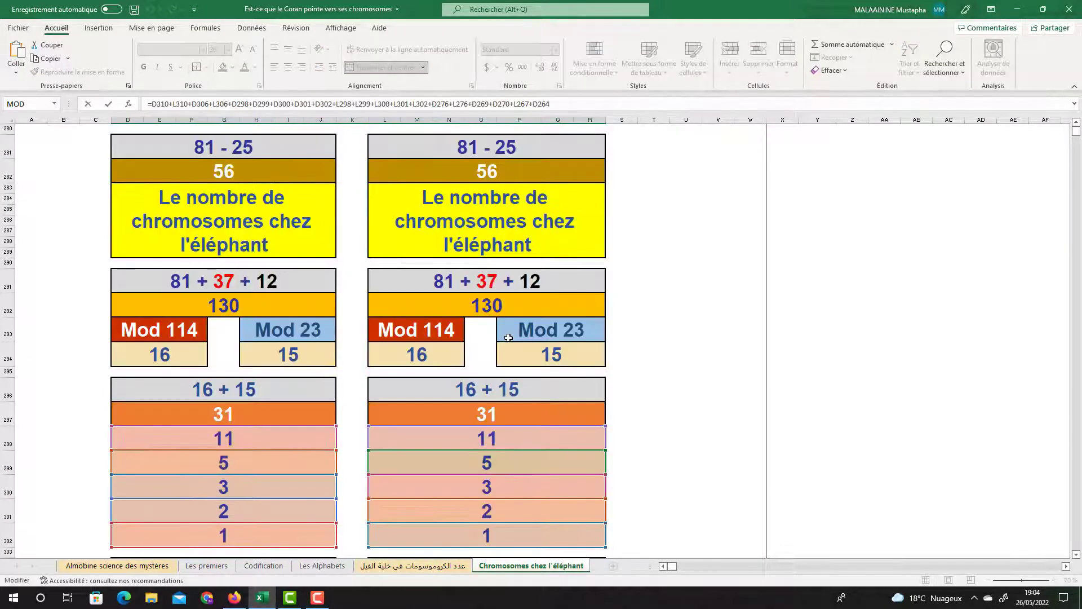
{"action": "scroll", "coordinate": [507, 336], "scroll_direction": "up", "scroll_amount": 3}
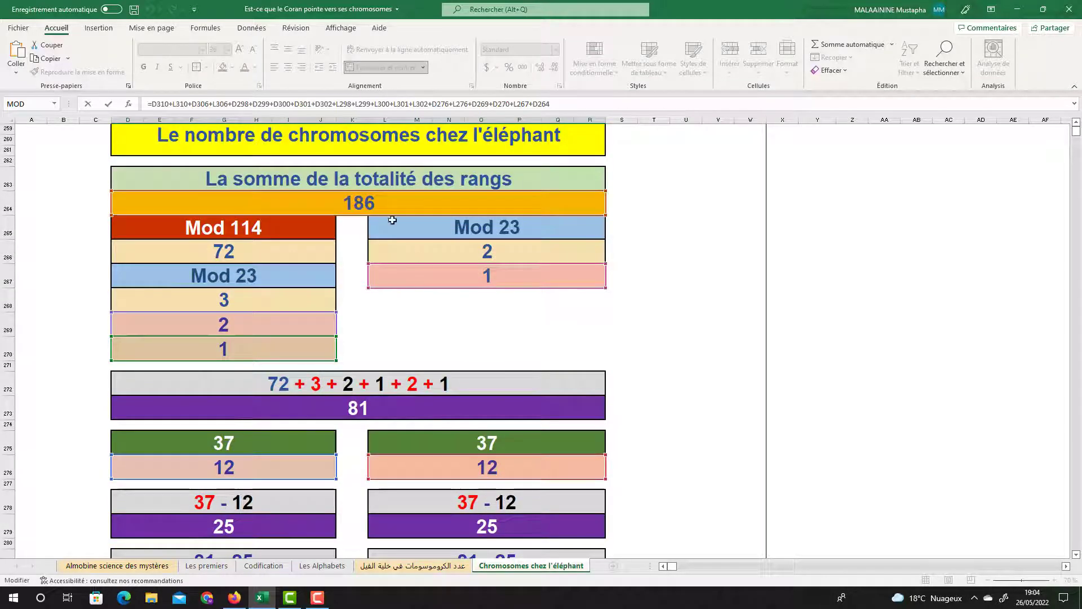
{"action": "key", "text": "Return"}
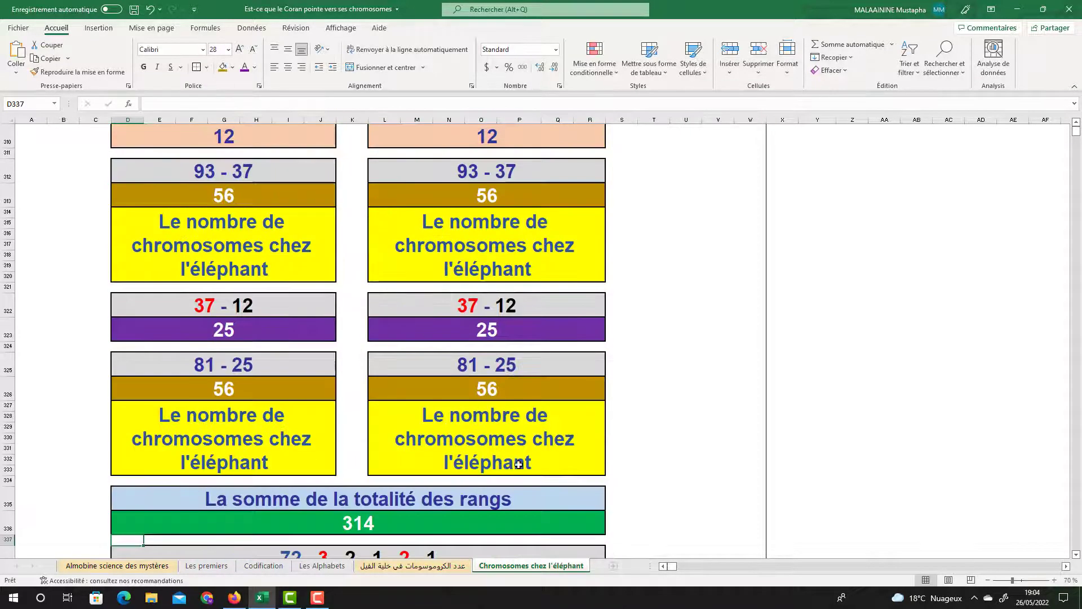
Step: Trace the 72 - 3 - 2 - 1 - 2 - 1 formula in D339 back to its source cells in rows 266 to 270
{"action": "scroll", "coordinate": [415, 509], "scroll_direction": "down", "scroll_amount": 2}
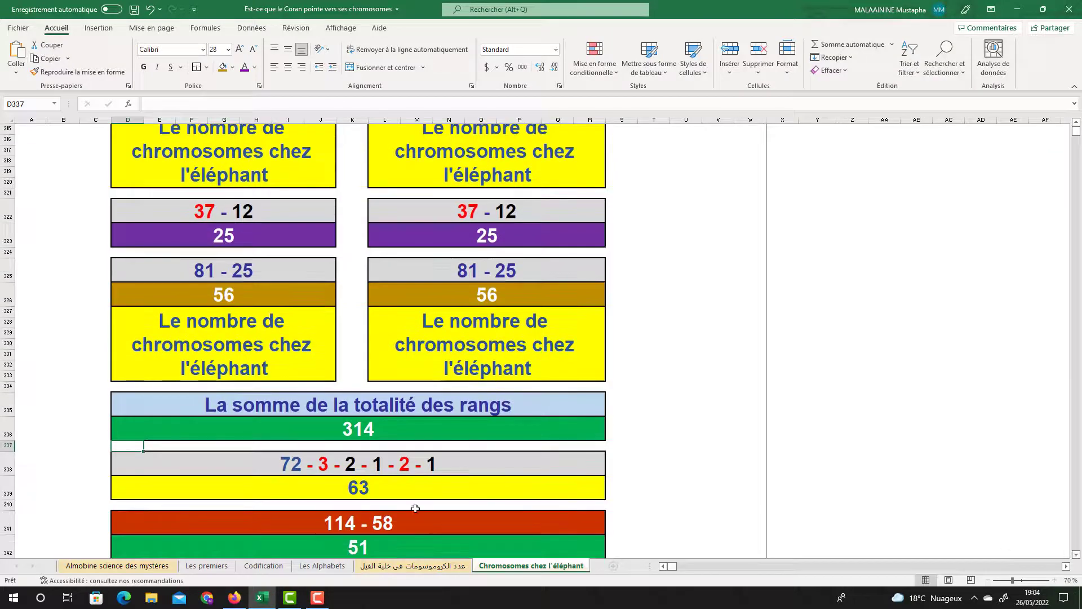
{"action": "double_click", "coordinate": [370, 494]}
{"action": "scroll", "coordinate": [514, 400], "scroll_direction": "up", "scroll_amount": 18}
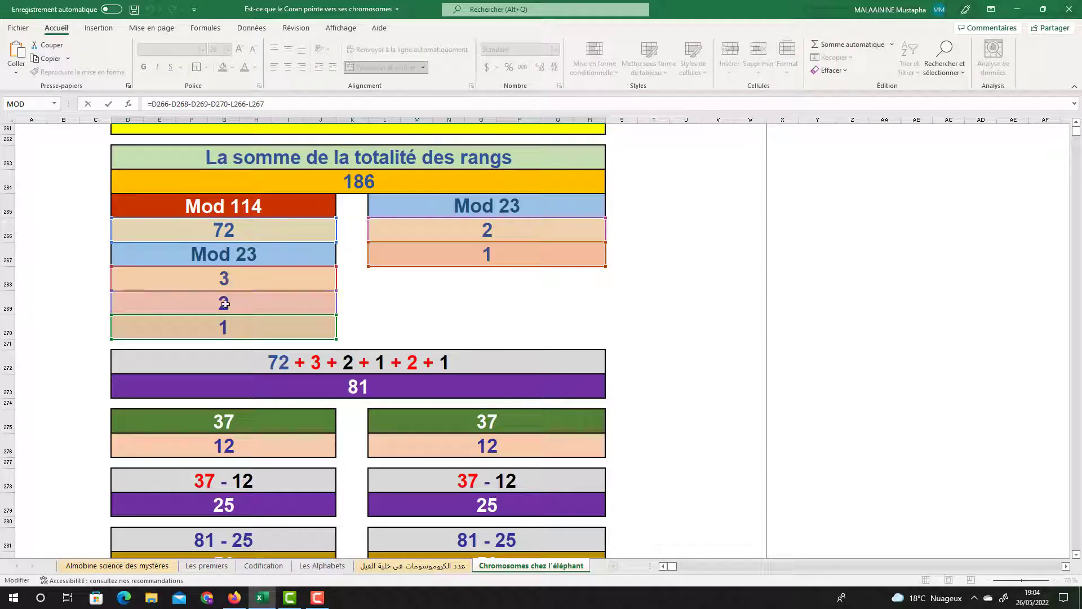
{"action": "key", "text": "Return"}
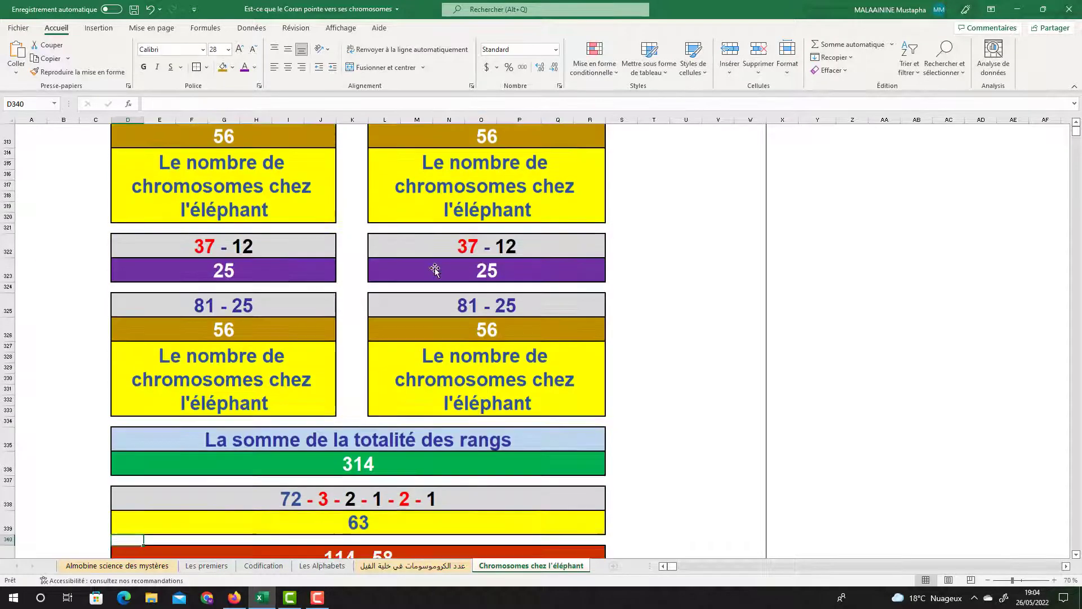
{"action": "left_click", "coordinate": [390, 511]}
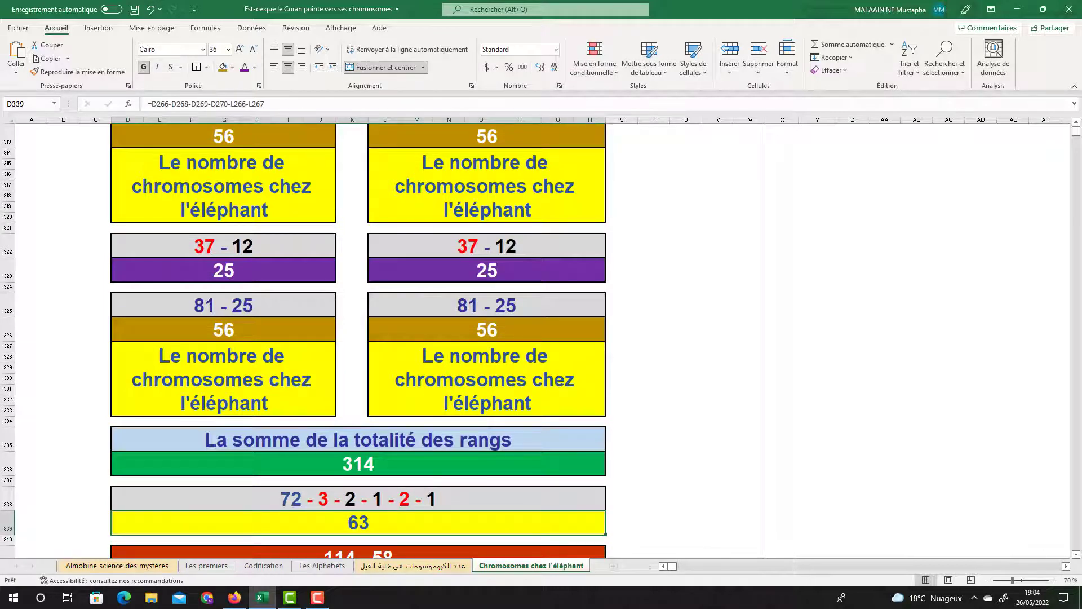
Step: Examine the 114 - 58 heading in D341 below the subtraction result
{"action": "left_click", "coordinate": [1077, 555]}
{"action": "scroll", "coordinate": [1077, 555], "scroll_direction": "down", "scroll_amount": 2}
{"action": "key", "text": "Down"}
{"action": "key", "text": "Down"}
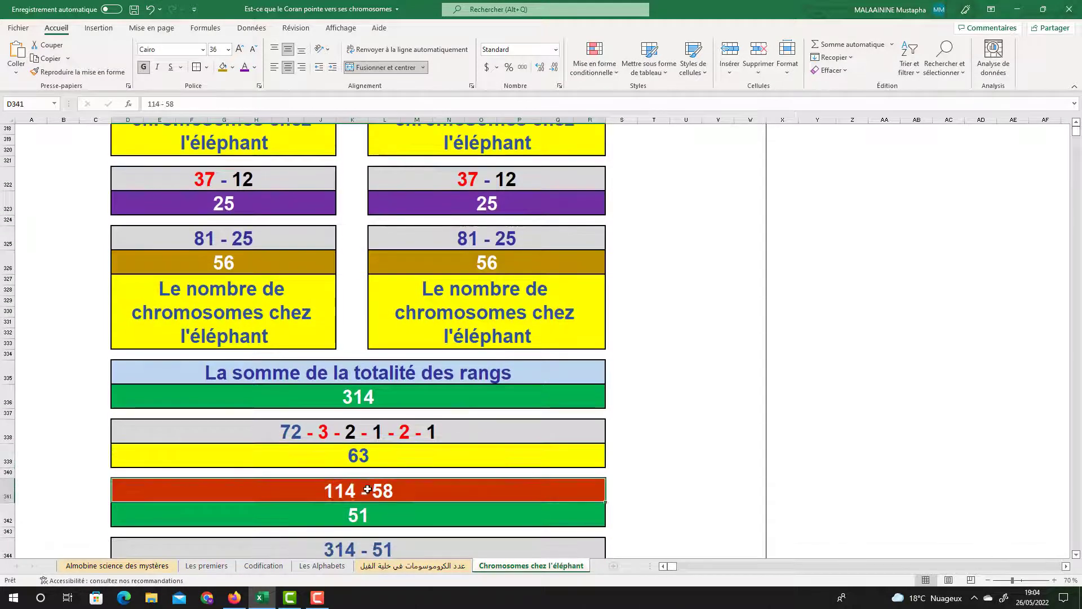
Step: Change the subtraction heading in D341 to 114 - 63
{"action": "double_click", "coordinate": [170, 104]}
{"action": "type", "text": "63"}
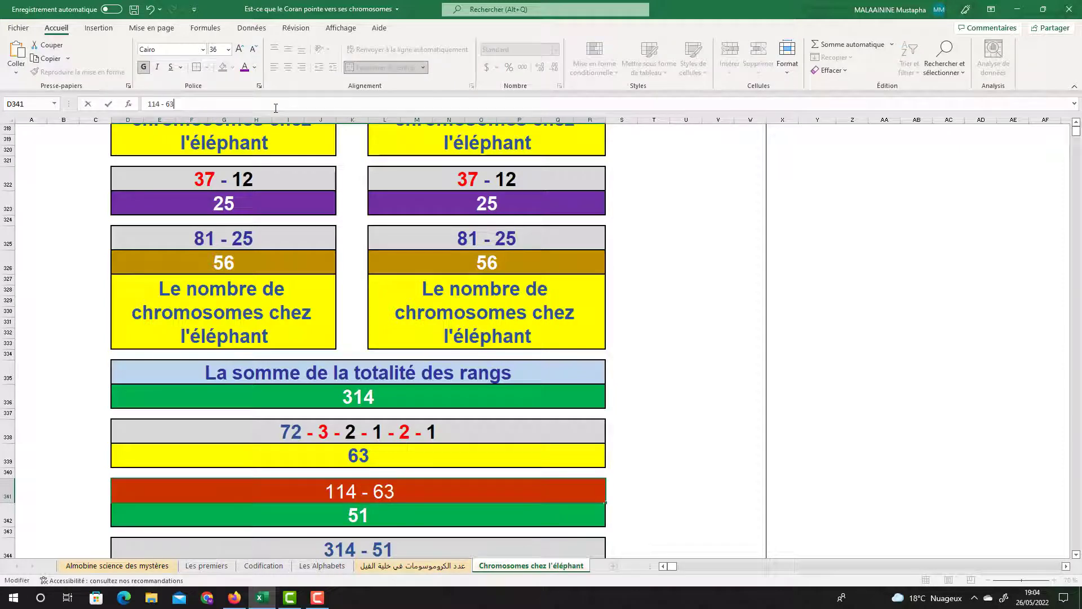
{"action": "key", "text": "Return"}
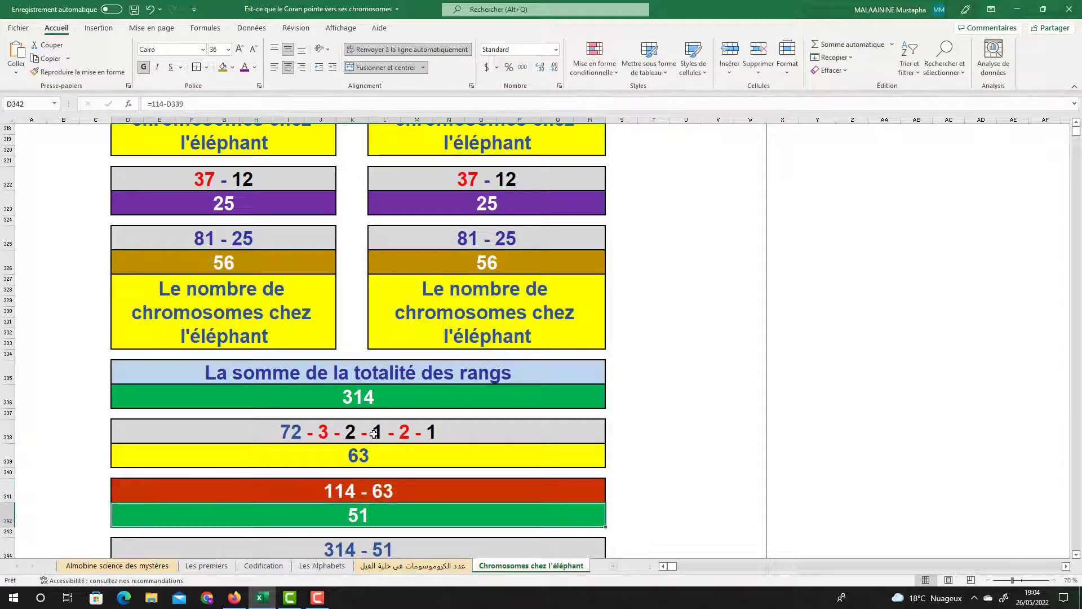
Step: Check the 314 - 51 formula in D345 and the prime rank in D347 against the source cells D336 and D342
{"action": "left_click", "coordinate": [353, 409]}
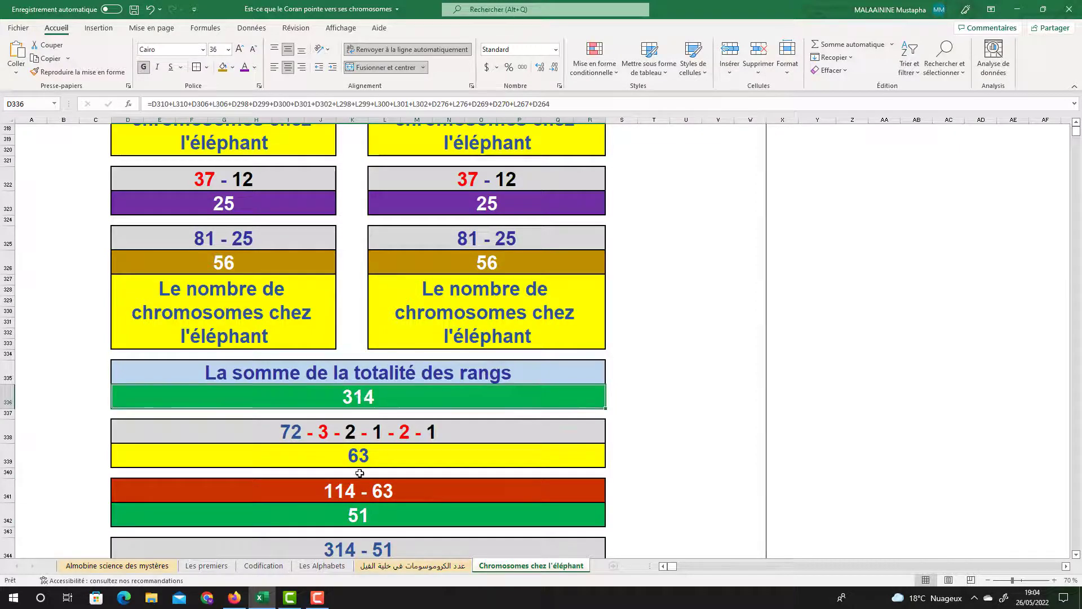
{"action": "left_click", "coordinate": [357, 513]}
{"action": "left_click", "coordinate": [1077, 556]}
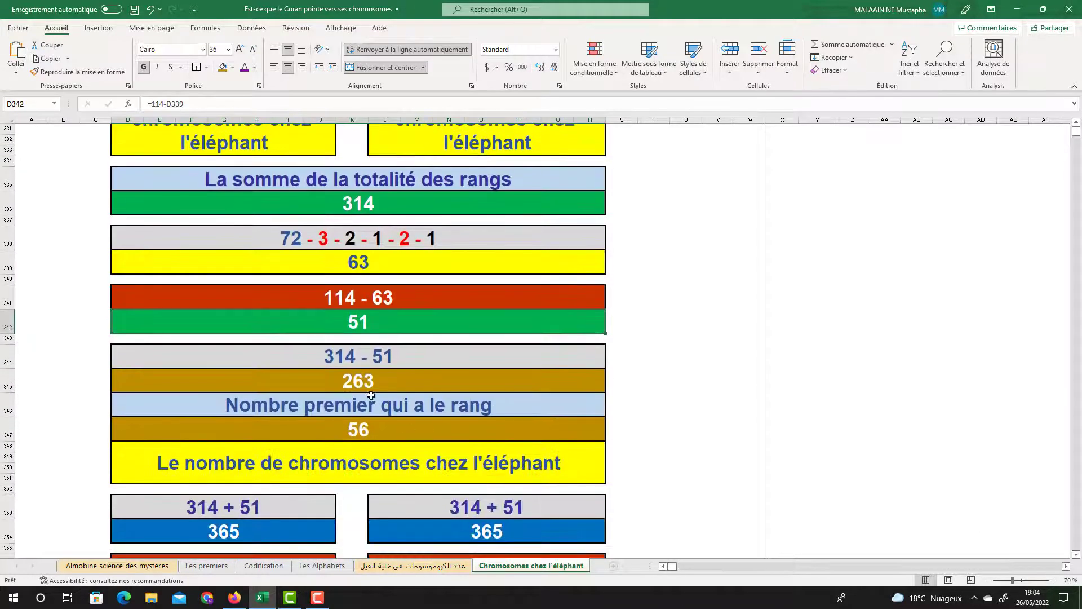
{"action": "left_click", "coordinate": [358, 385]}
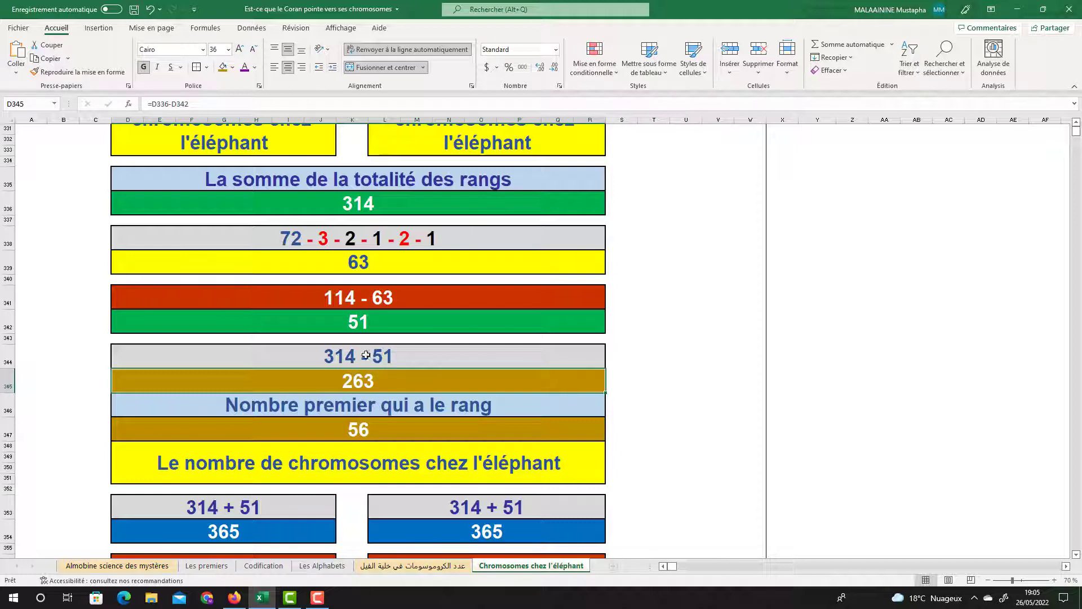
{"action": "left_click", "coordinate": [357, 435]}
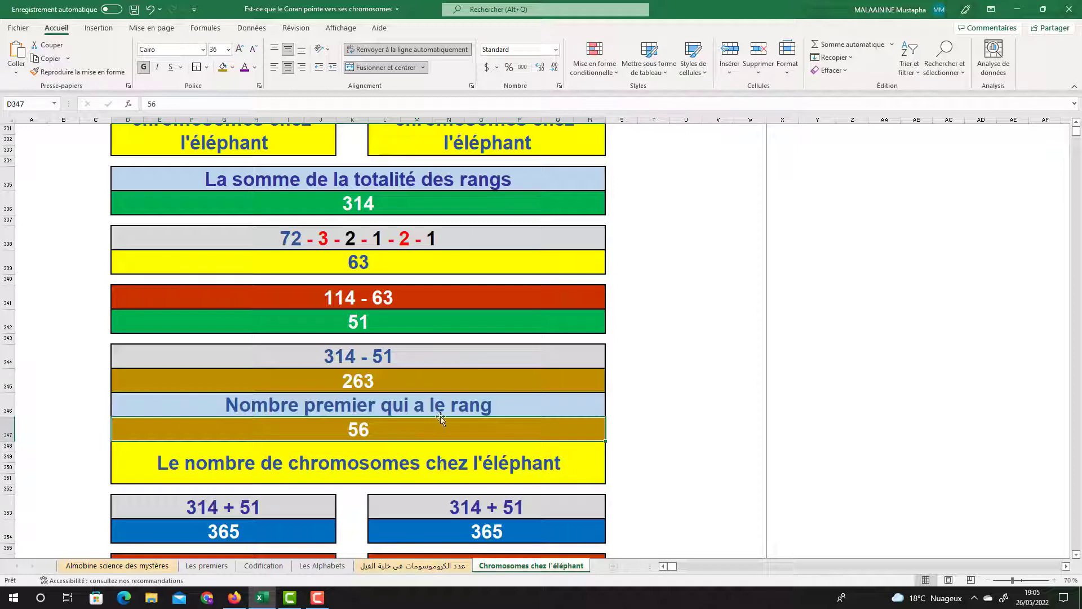
{"action": "left_click", "coordinate": [372, 213]}
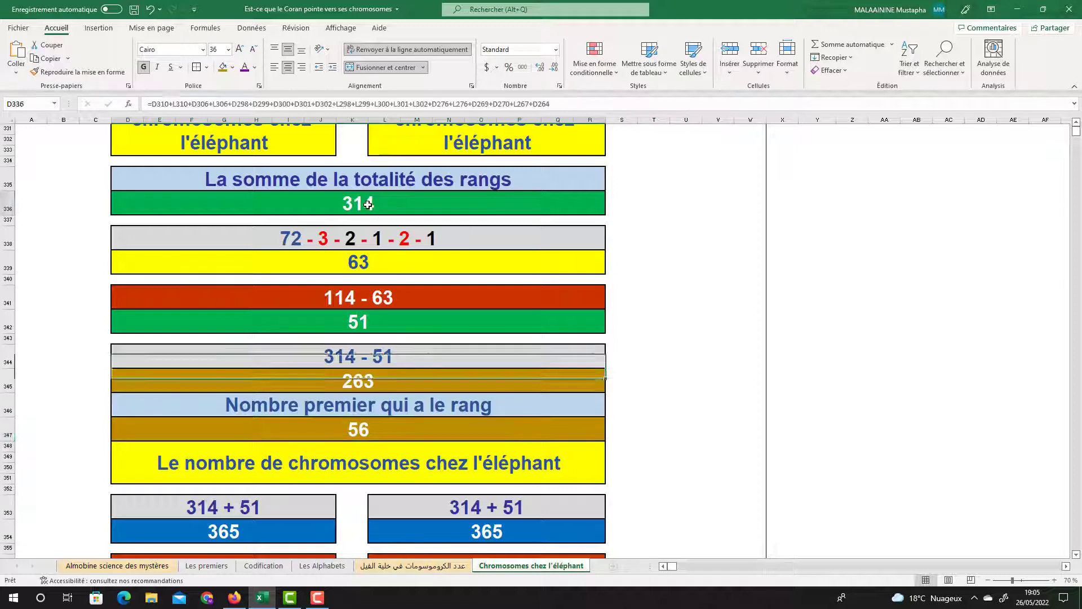
{"action": "left_click", "coordinate": [358, 326]}
{"action": "scroll", "coordinate": [437, 344], "scroll_direction": "down", "scroll_amount": 1}
{"action": "scroll", "coordinate": [437, 344], "scroll_direction": "up", "scroll_amount": 1}
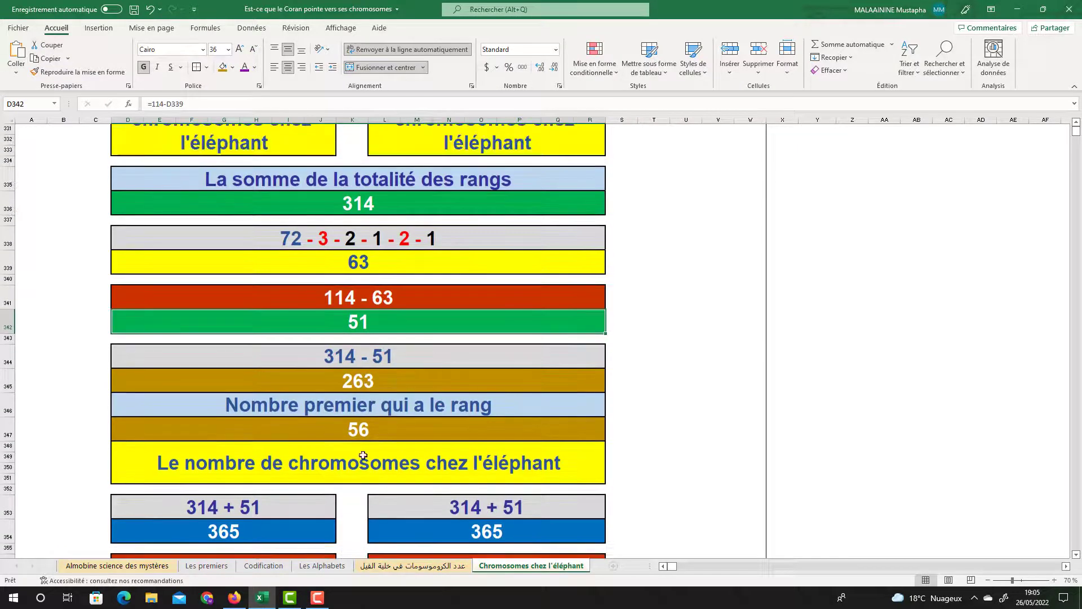
Step: Check the 314 + 51 formula in L354, and trace the 114 - 12 formula in D357 back to D310, comparing it with L357
{"action": "left_click", "coordinate": [511, 529]}
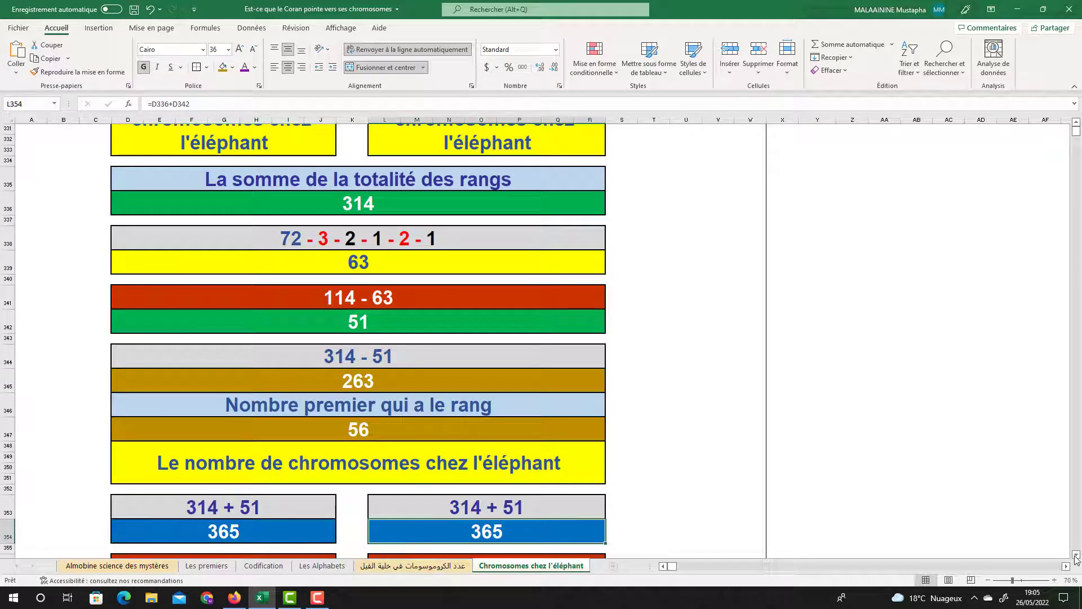
{"action": "scroll", "coordinate": [1077, 558], "scroll_direction": "down", "scroll_amount": 3}
{"action": "left_click", "coordinate": [238, 445]}
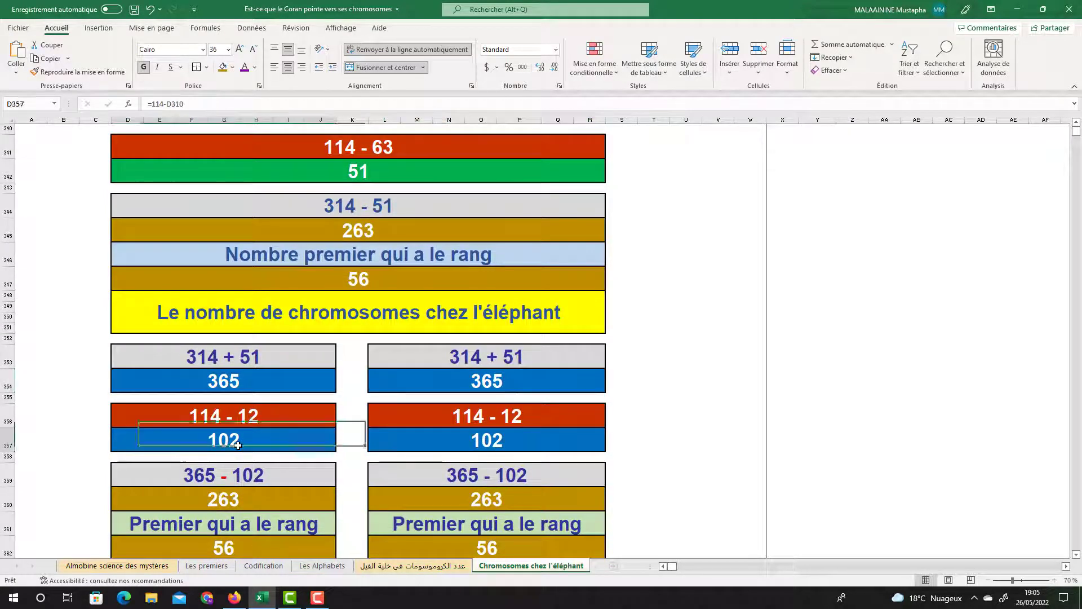
{"action": "double_click", "coordinate": [238, 446]}
{"action": "scroll", "coordinate": [262, 428], "scroll_direction": "up", "scroll_amount": 14}
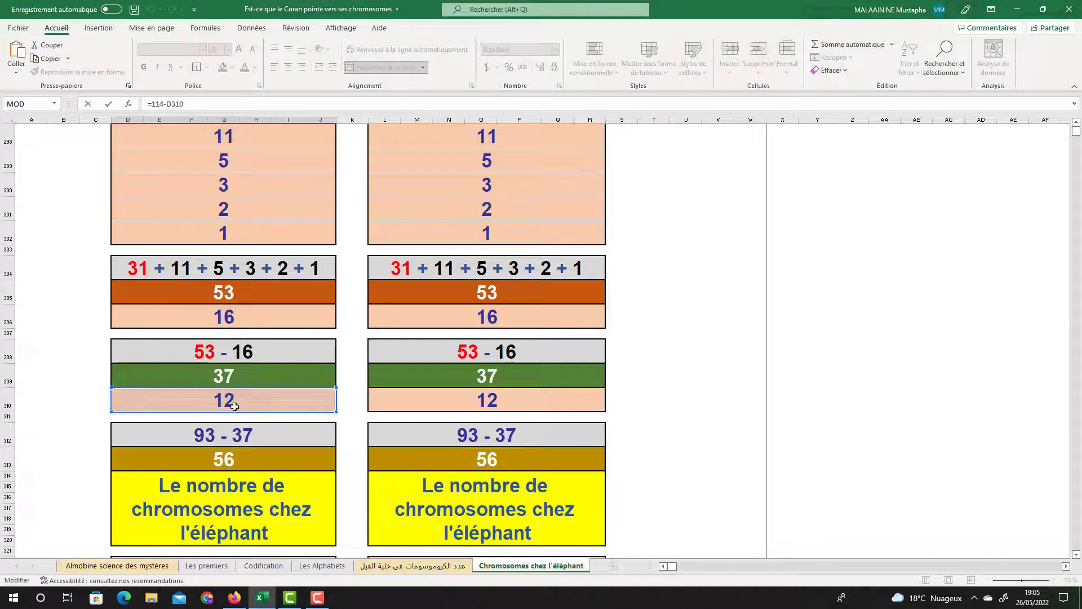
{"action": "key", "text": "Return"}
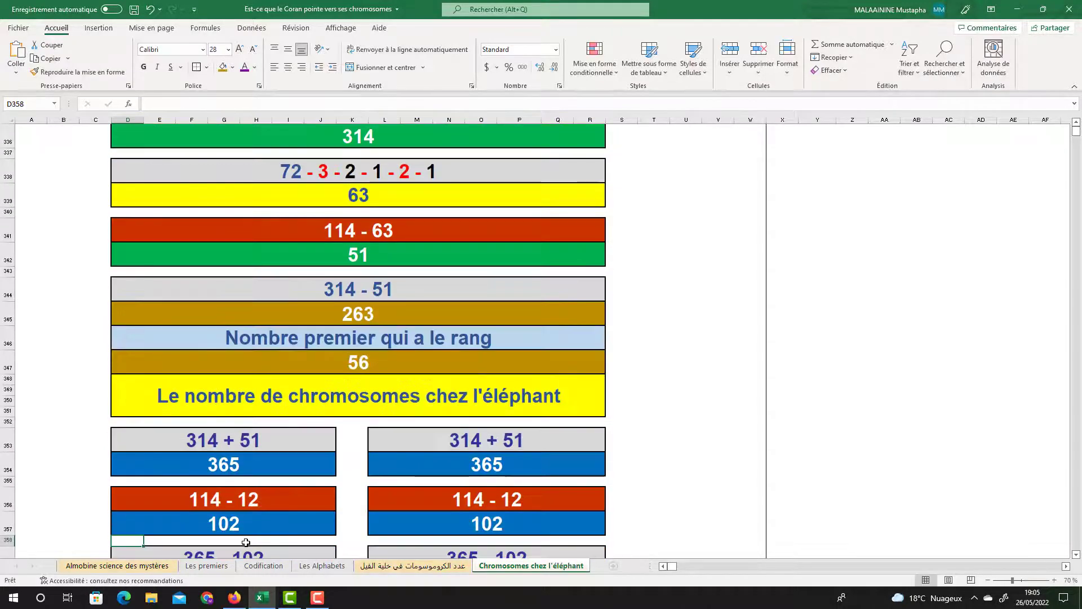
{"action": "left_click", "coordinate": [242, 519]}
{"action": "left_click", "coordinate": [476, 526]}
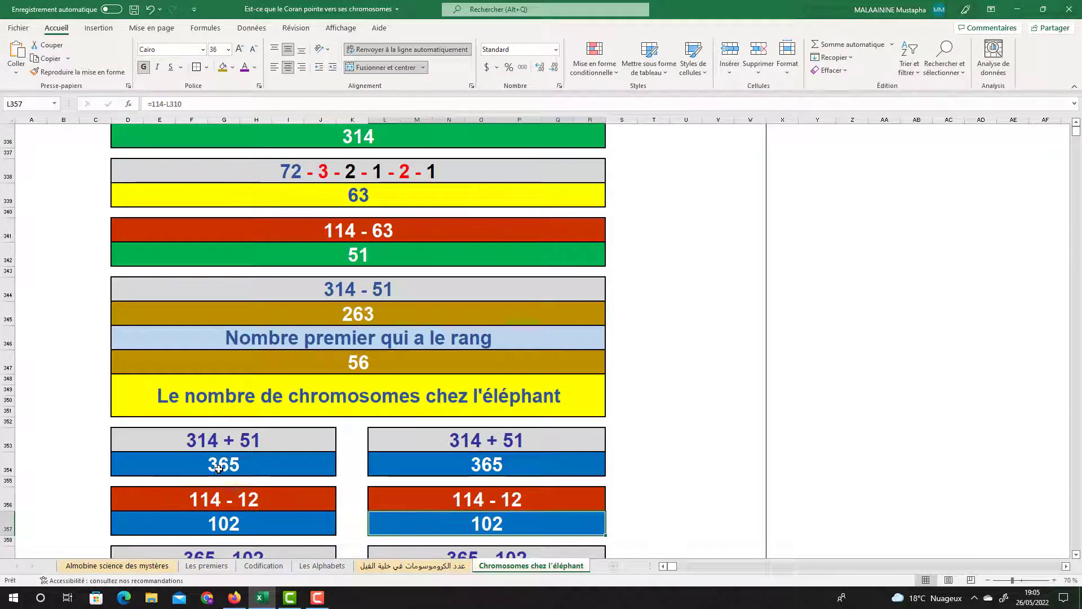
{"action": "left_click", "coordinate": [237, 522]}
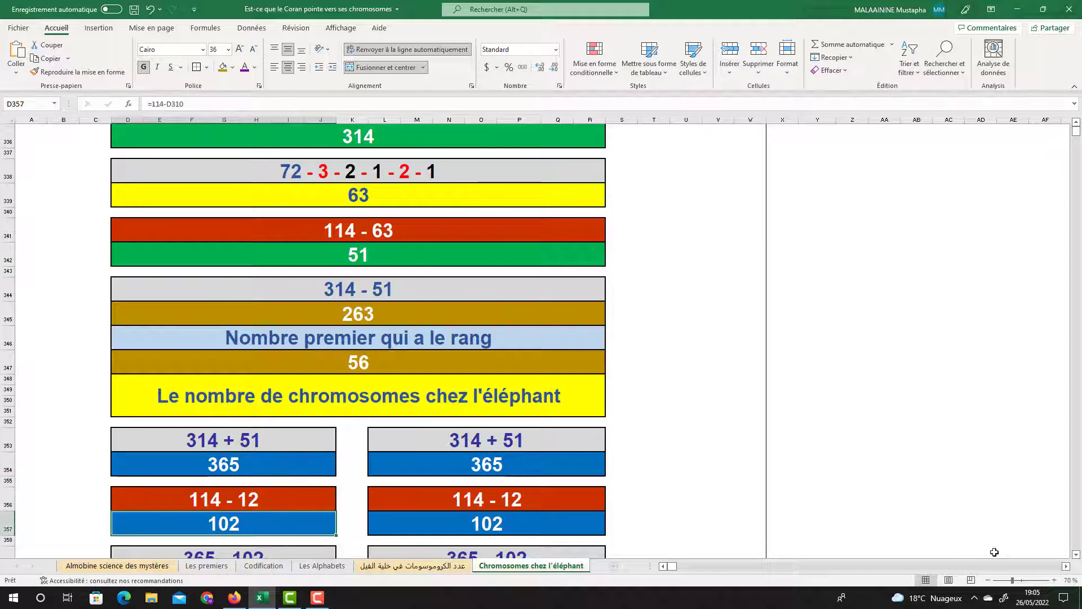
Step: Review the 365 - 102 formula in D360 and the prime rank in D362
{"action": "left_click", "coordinate": [1076, 554]}
{"action": "left_click", "coordinate": [232, 409]}
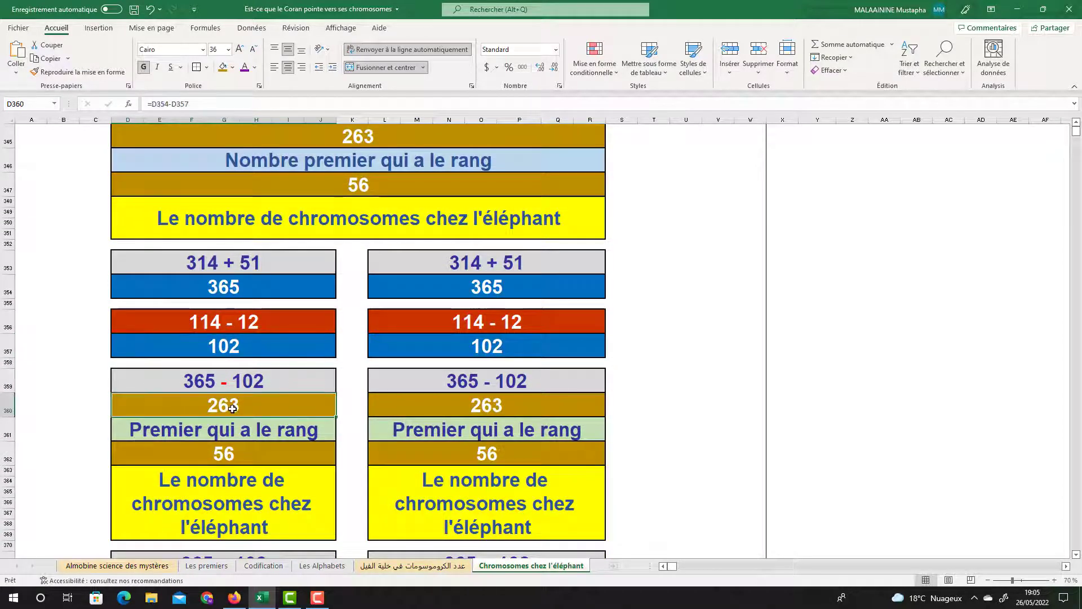
{"action": "left_click", "coordinate": [268, 451]}
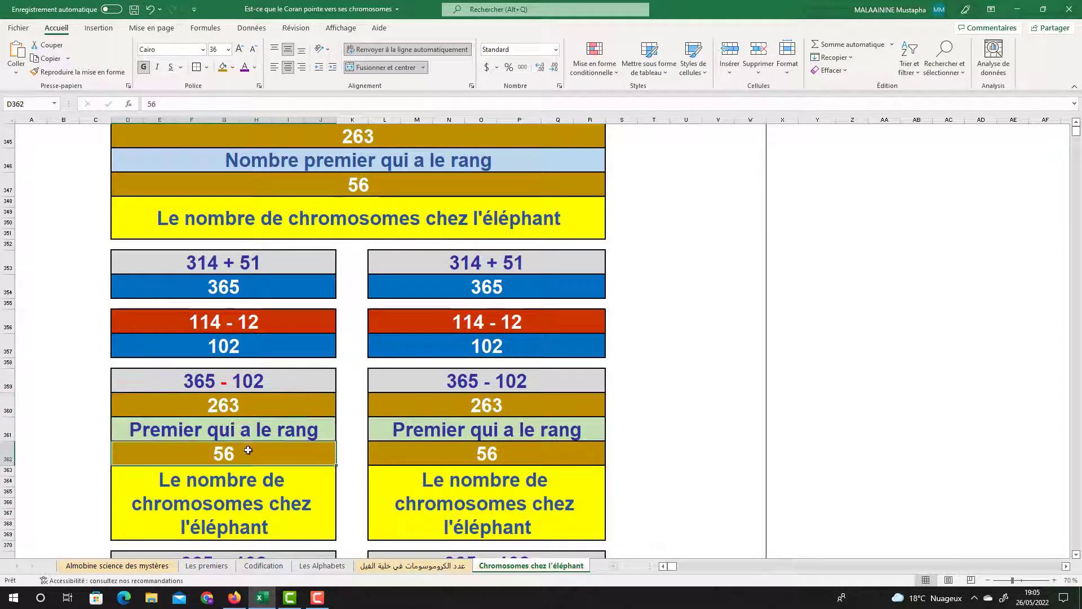
Step: Check the 365 + 102 formula in D372 against its source cells D354 and D357
{"action": "left_click", "coordinate": [1076, 555]}
{"action": "scroll", "coordinate": [261, 248], "scroll_direction": "down", "scroll_amount": 1}
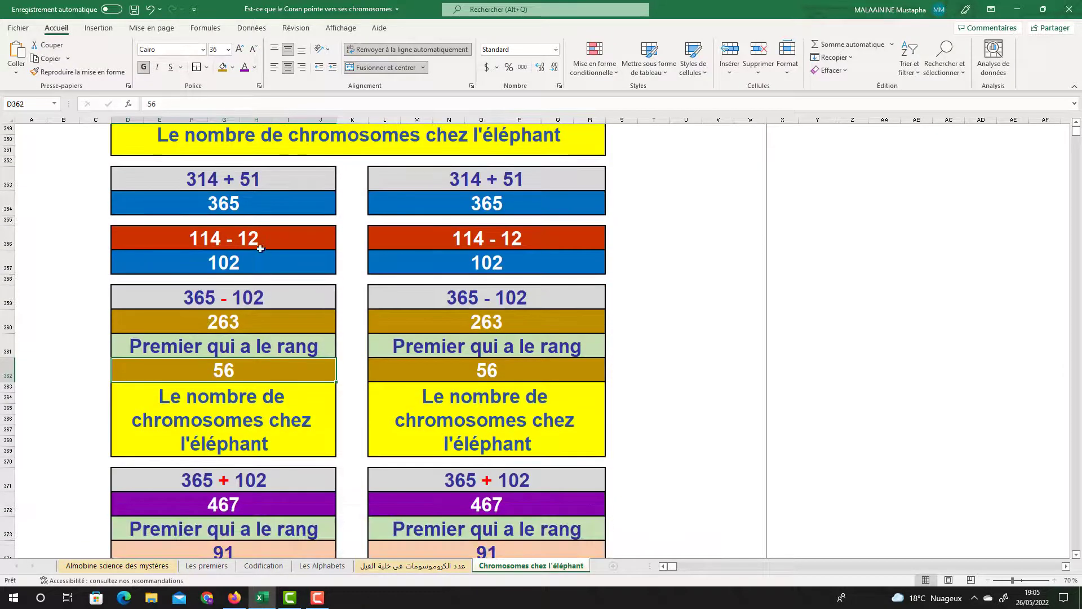
{"action": "left_click", "coordinate": [219, 207]}
{"action": "left_click", "coordinate": [225, 232]}
{"action": "left_click", "coordinate": [228, 205]}
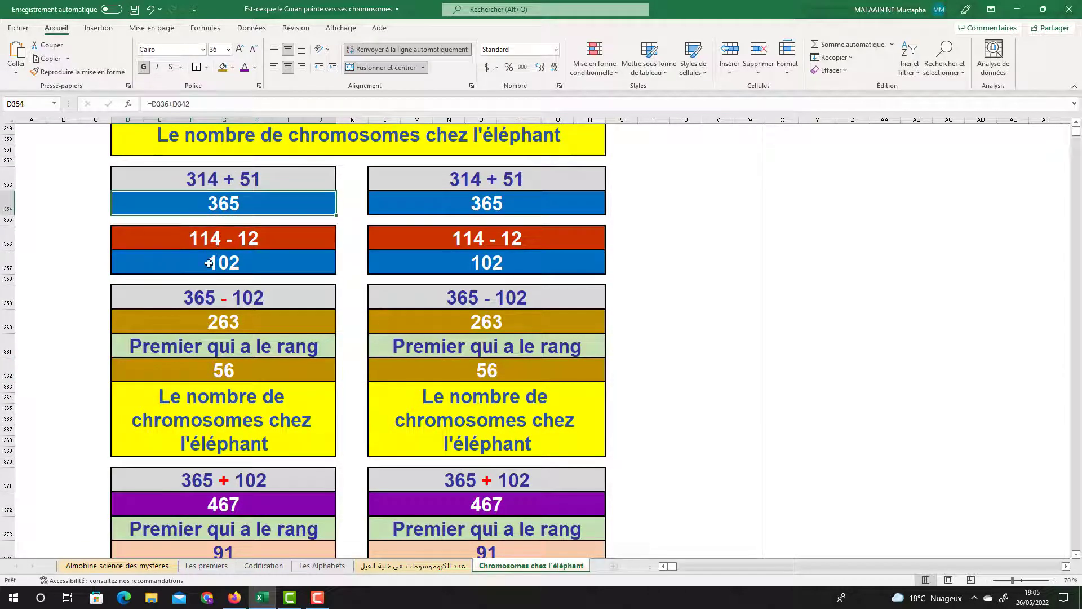
{"action": "left_click", "coordinate": [224, 263]}
{"action": "left_click", "coordinate": [237, 495]}
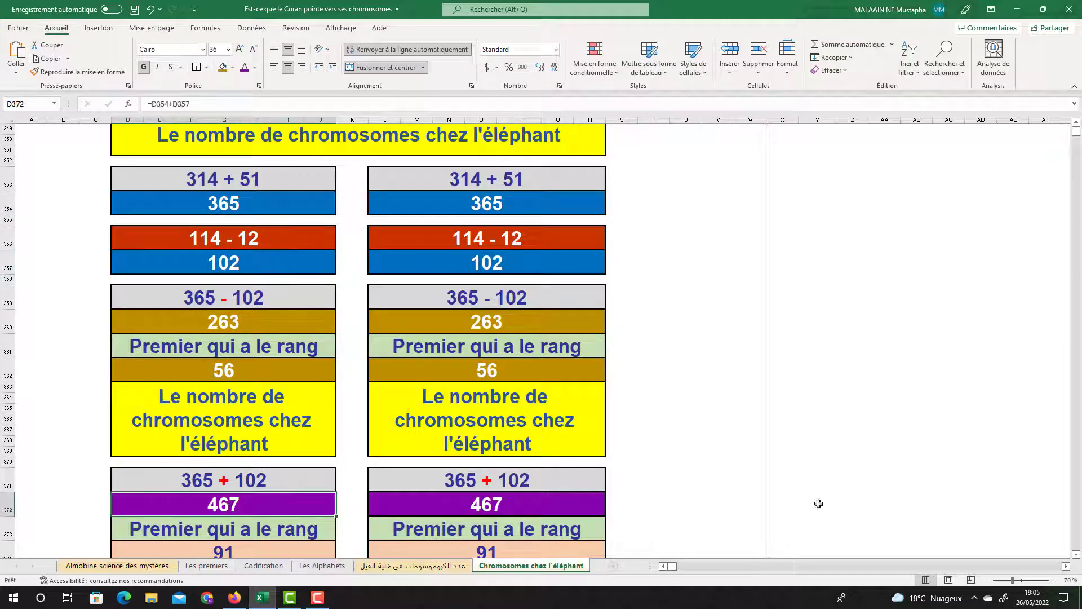
Step: Examine the prime rank in D374 and the Mod 23 formula in D376
{"action": "left_click", "coordinate": [1076, 555]}
{"action": "scroll", "coordinate": [251, 427], "scroll_direction": "down", "scroll_amount": 2}
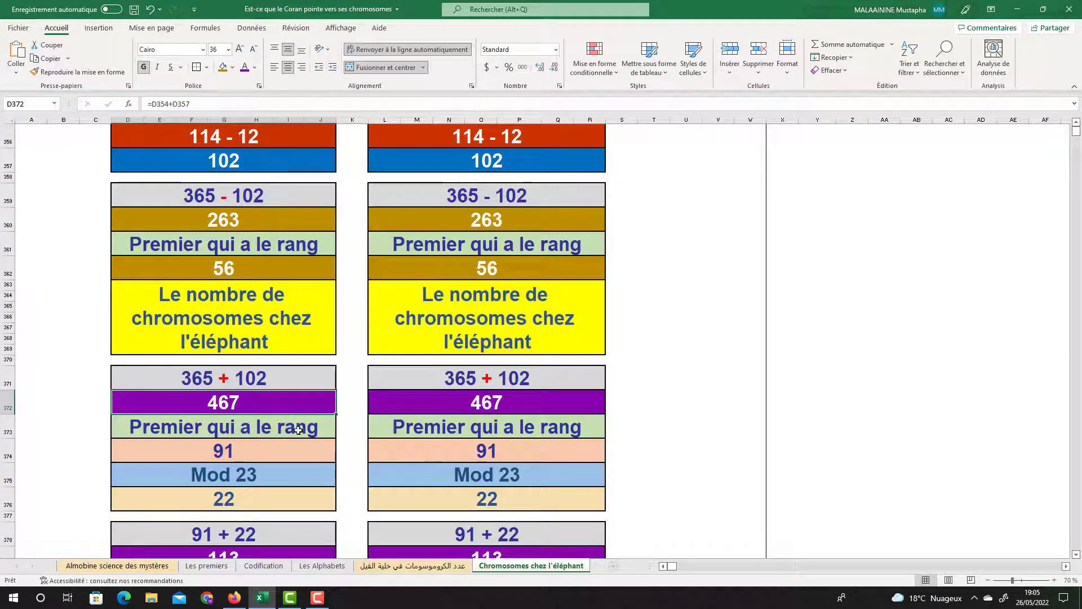
{"action": "left_click", "coordinate": [241, 449]}
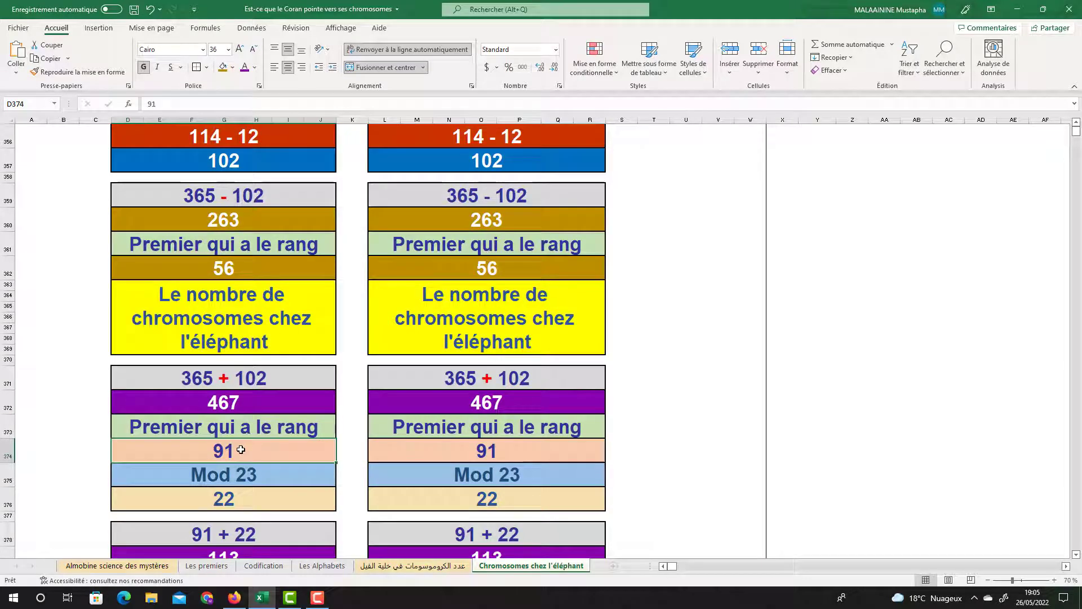
{"action": "left_click", "coordinate": [248, 479]}
{"action": "left_click", "coordinate": [229, 494]}
Step: Review the 91 + 22 formula in D379 and the rank in D380
{"action": "scroll", "coordinate": [1075, 557], "scroll_direction": "down", "scroll_amount": 2}
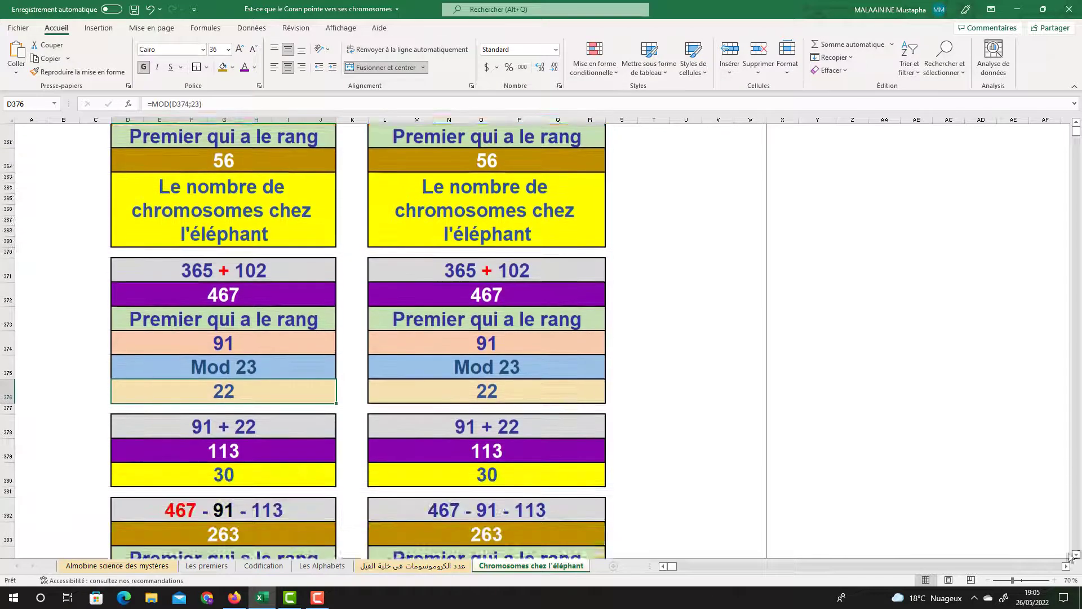
{"action": "left_click", "coordinate": [265, 435]}
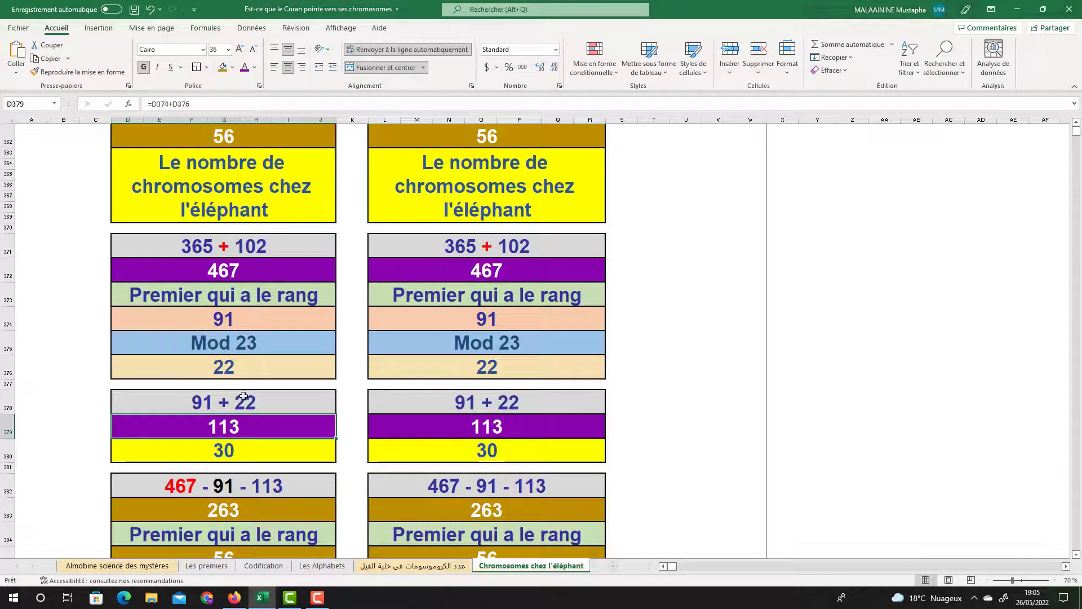
{"action": "left_click", "coordinate": [240, 458]}
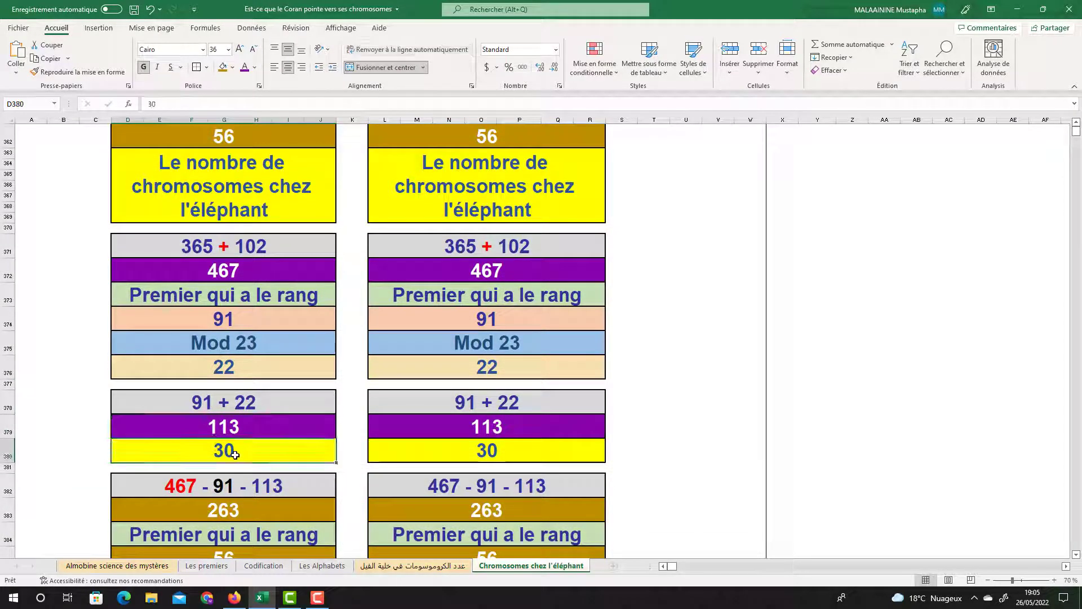
Step: Check the 467 - 91 - 113 formula in D383 against D372, D374 and D379, and review the prime rank in D385
{"action": "left_click", "coordinate": [221, 271]}
{"action": "left_click", "coordinate": [220, 318]}
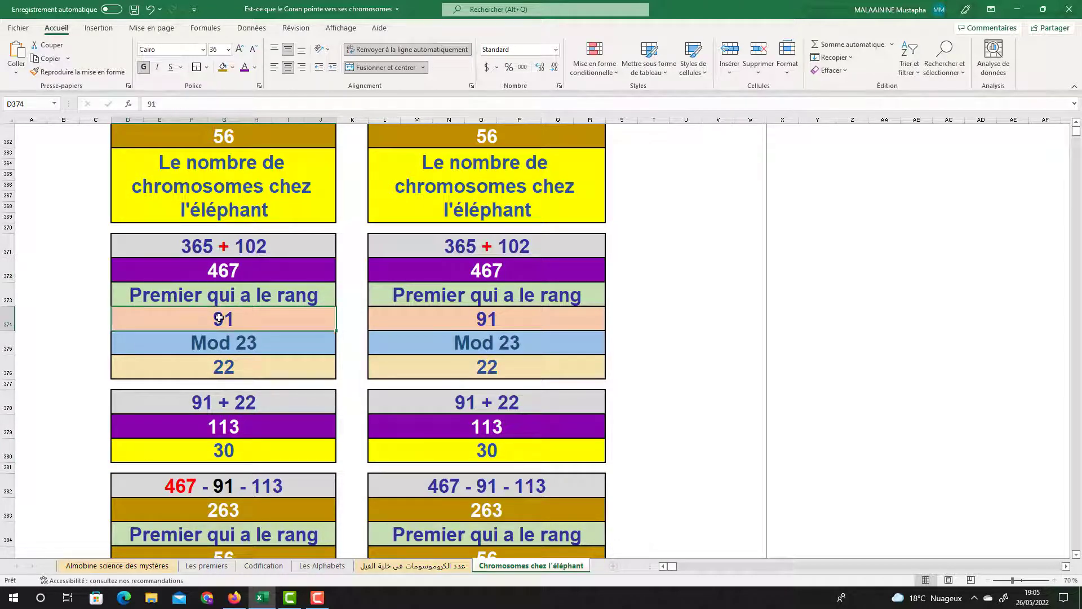
{"action": "left_click", "coordinate": [235, 430]}
{"action": "left_click", "coordinate": [248, 510]}
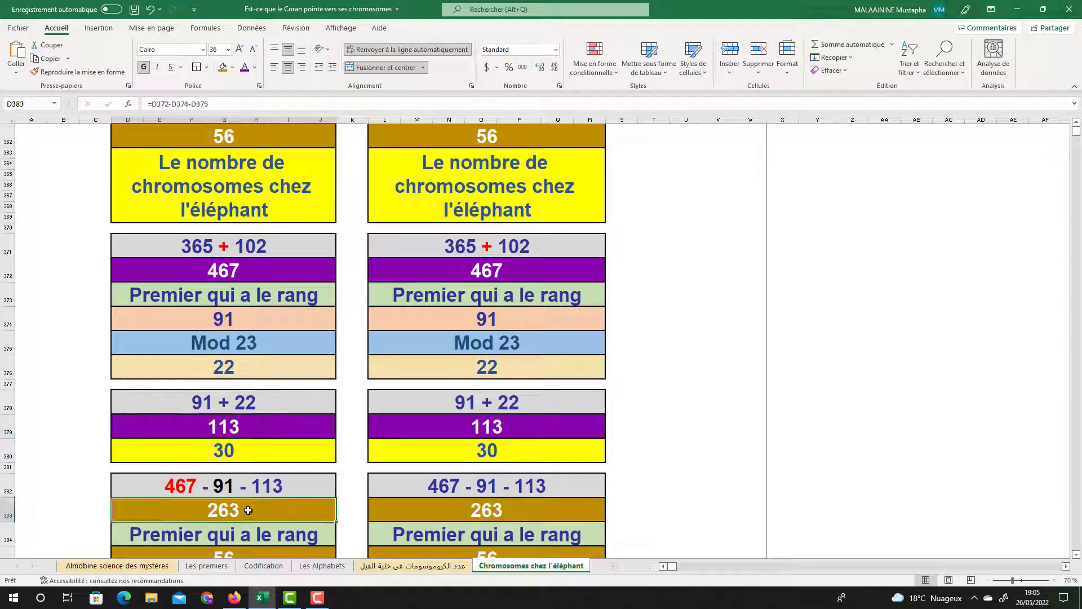
{"action": "scroll", "coordinate": [253, 466], "scroll_direction": "down", "scroll_amount": 3}
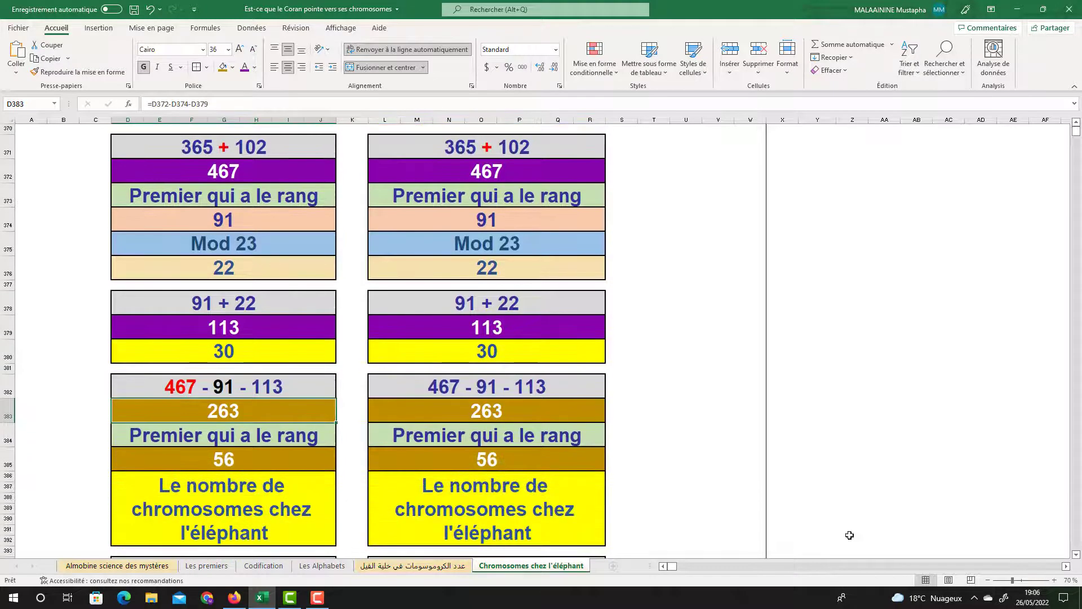
{"action": "left_click", "coordinate": [253, 466]}
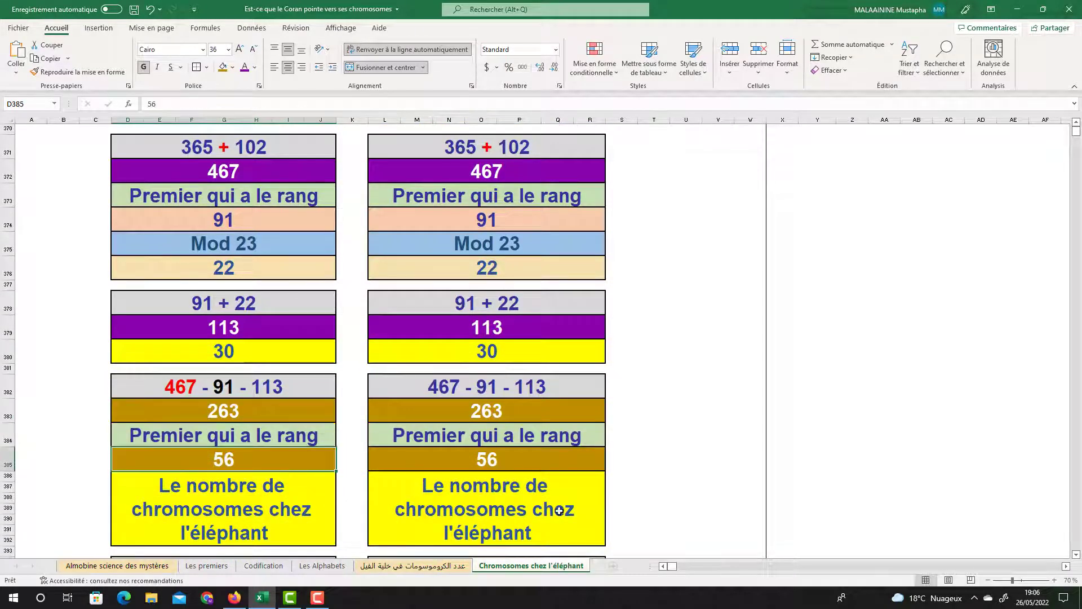
Step: Trace the 467 + 91 + 113 + 30 formula in D395 back to its source cells D372 to D380, and compare it with L395
{"action": "left_click", "coordinate": [1076, 555]}
{"action": "double_click", "coordinate": [258, 465]}
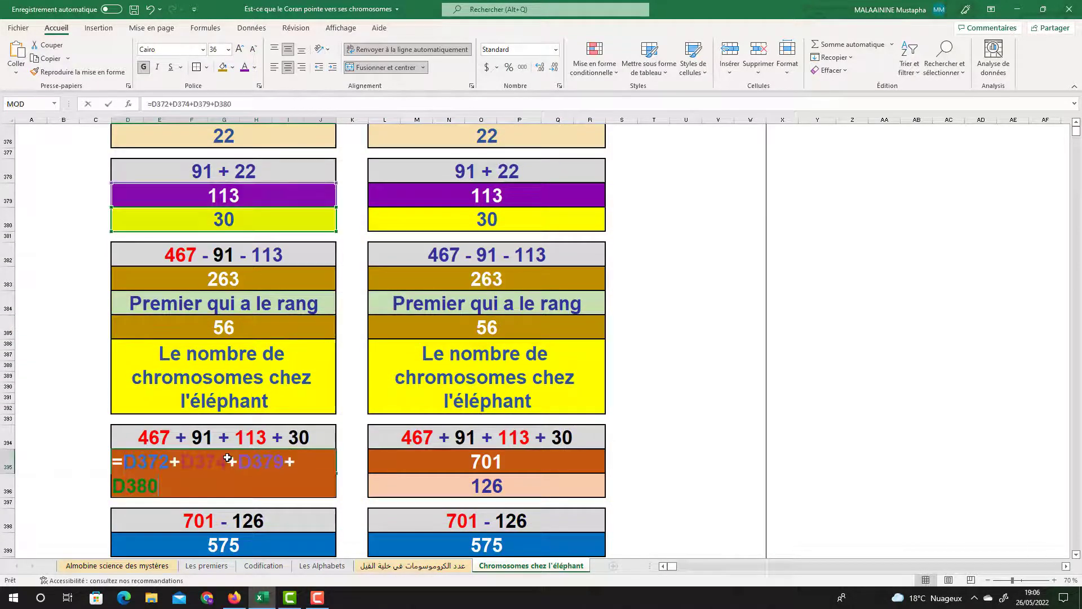
{"action": "scroll", "coordinate": [209, 225], "scroll_direction": "up", "scroll_amount": 2}
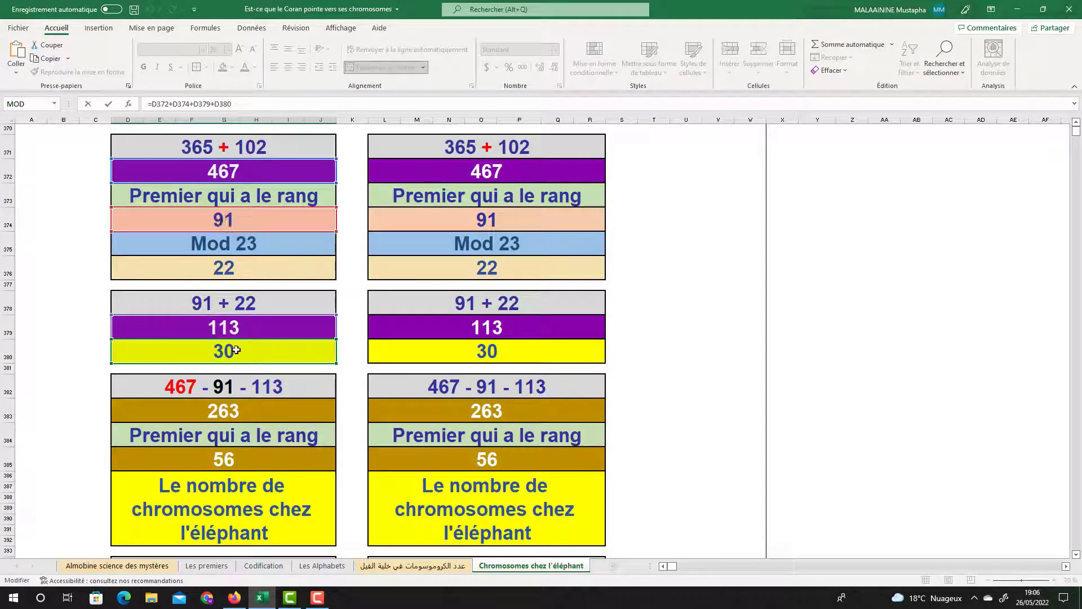
{"action": "key", "text": "Return"}
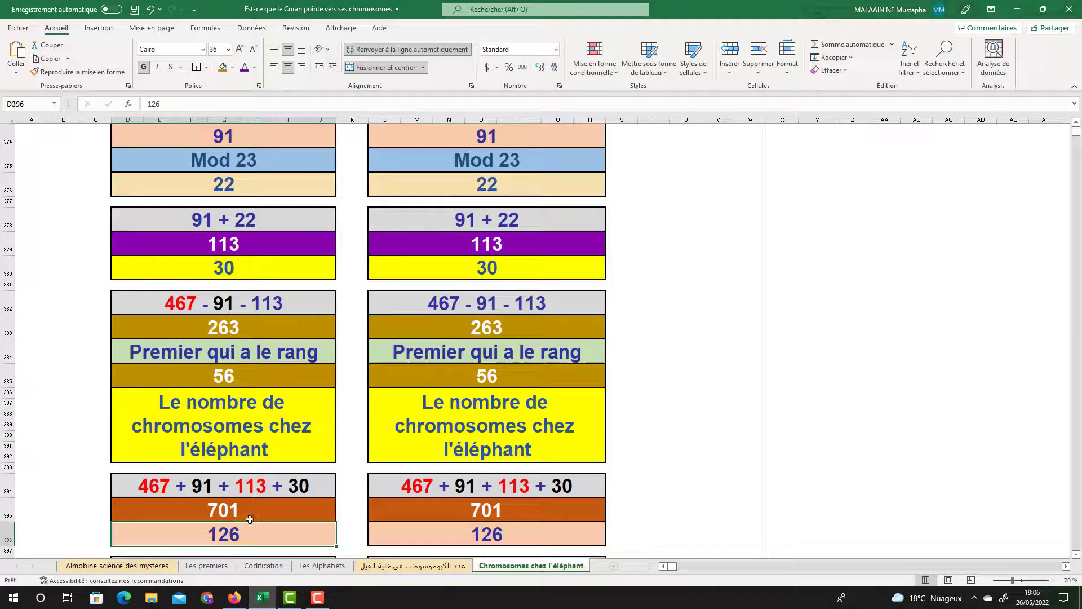
{"action": "left_click", "coordinate": [227, 512]}
{"action": "left_click", "coordinate": [507, 500]}
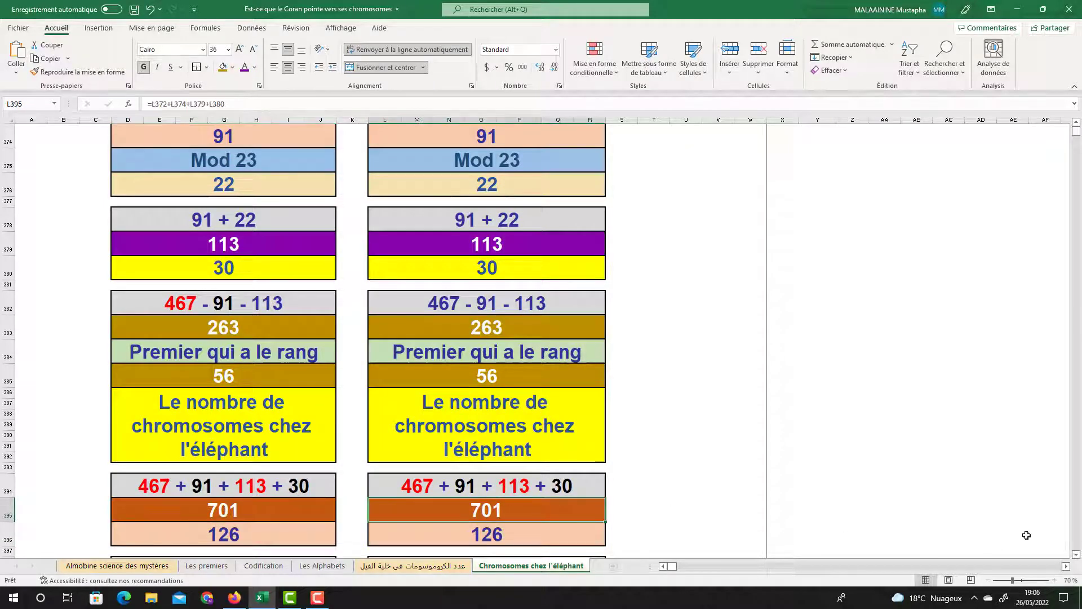
Step: Review D395 with the rank in D396, and check the 701 - 126 formula in D399
{"action": "scroll", "coordinate": [1079, 558], "scroll_direction": "down", "scroll_amount": 3}
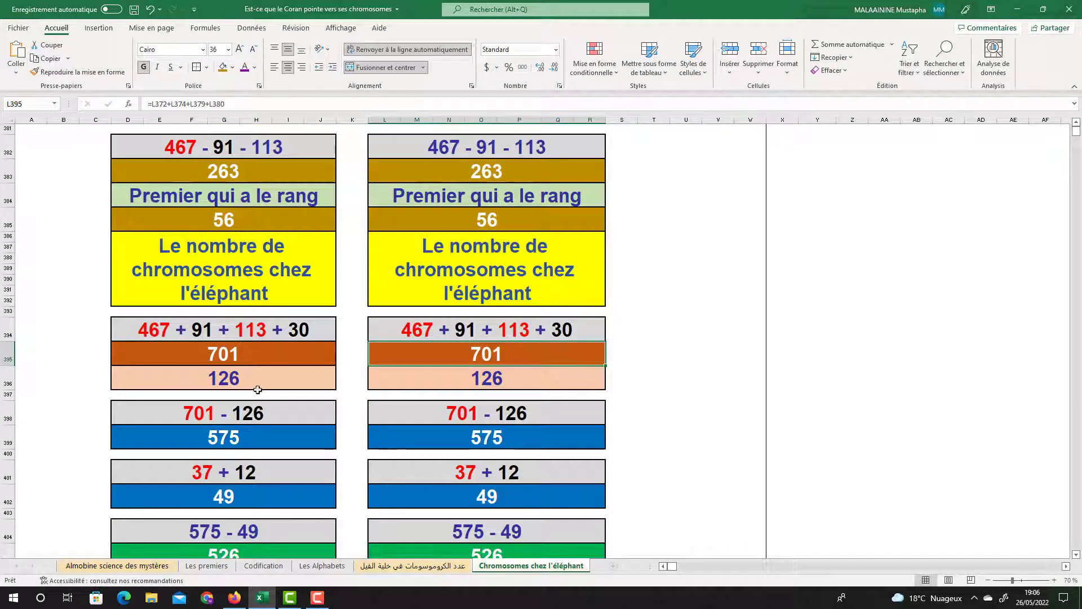
{"action": "left_click", "coordinate": [183, 382]}
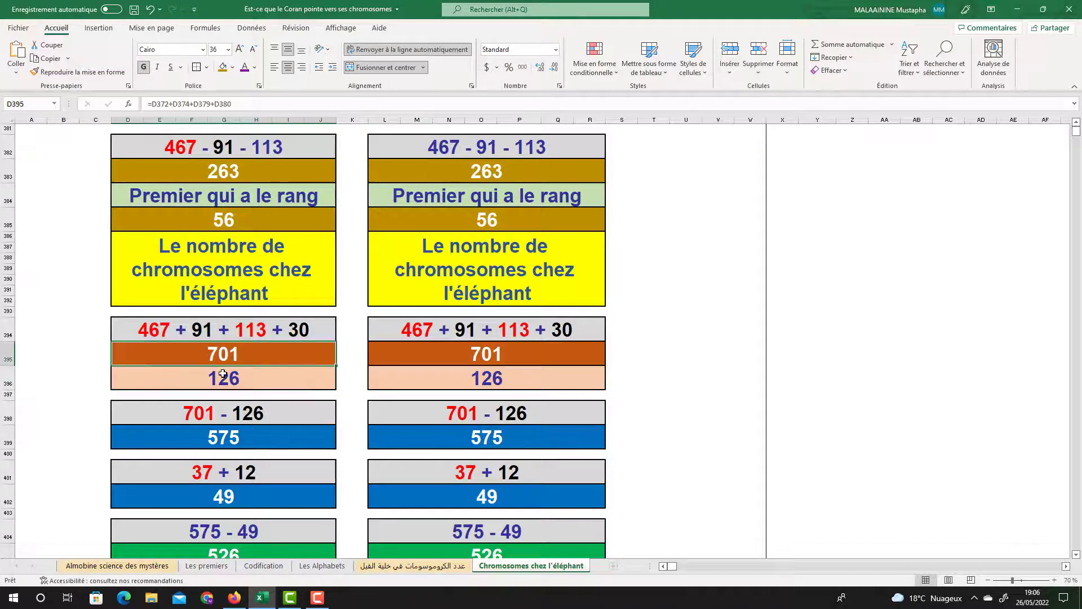
{"action": "left_click", "coordinate": [221, 436]}
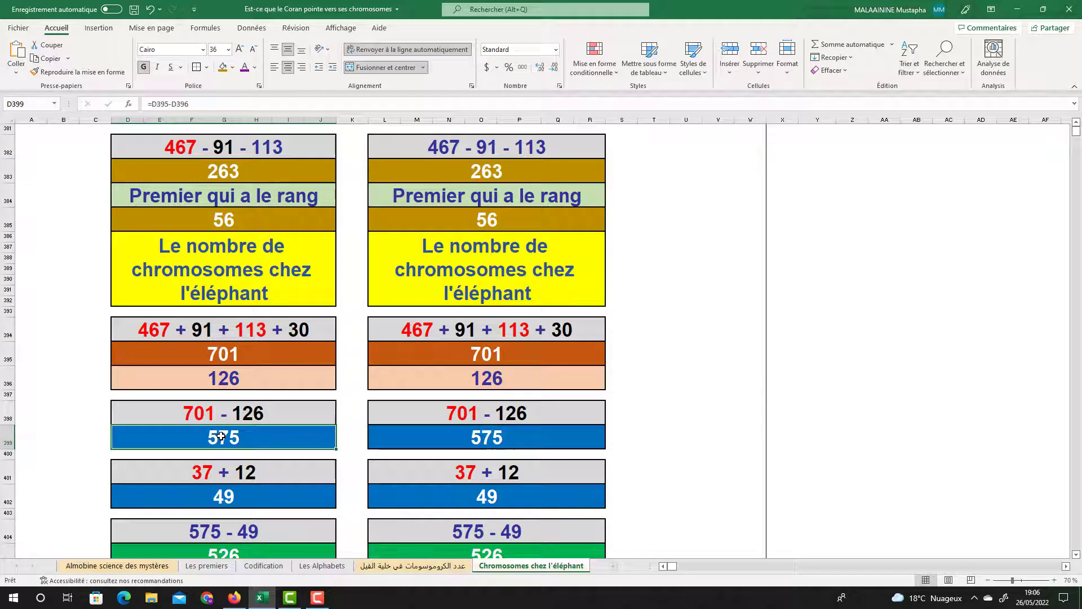
Step: Trace the 37 + 12 formula in D402 back to its source cells D309 and D310
{"action": "double_click", "coordinate": [225, 491]}
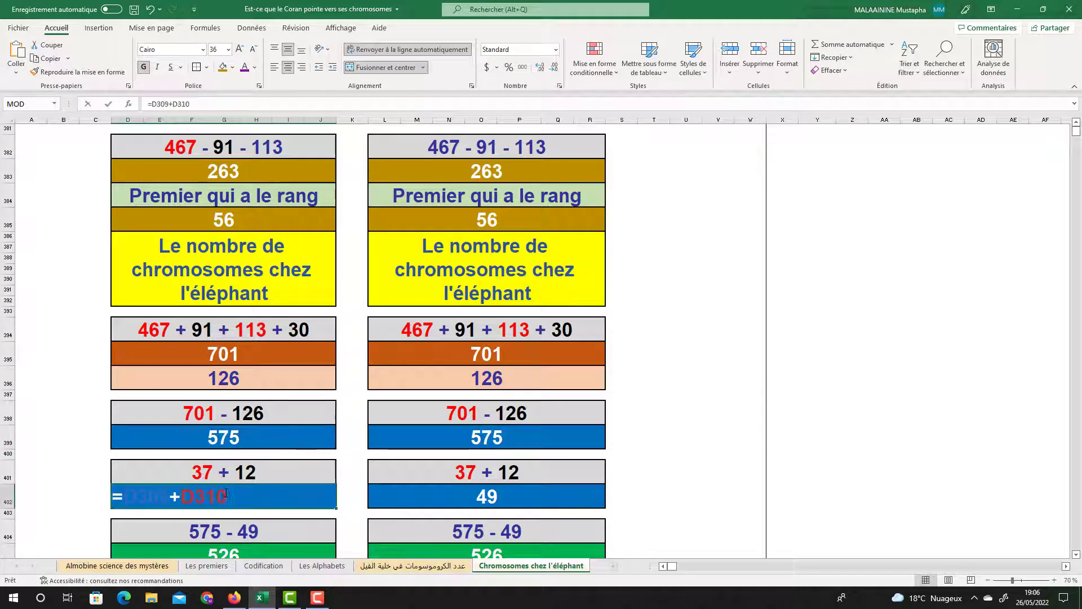
{"action": "scroll", "coordinate": [277, 430], "scroll_direction": "up", "scroll_amount": 10}
{"action": "scroll", "coordinate": [278, 429], "scroll_direction": "up", "scroll_amount": 15}
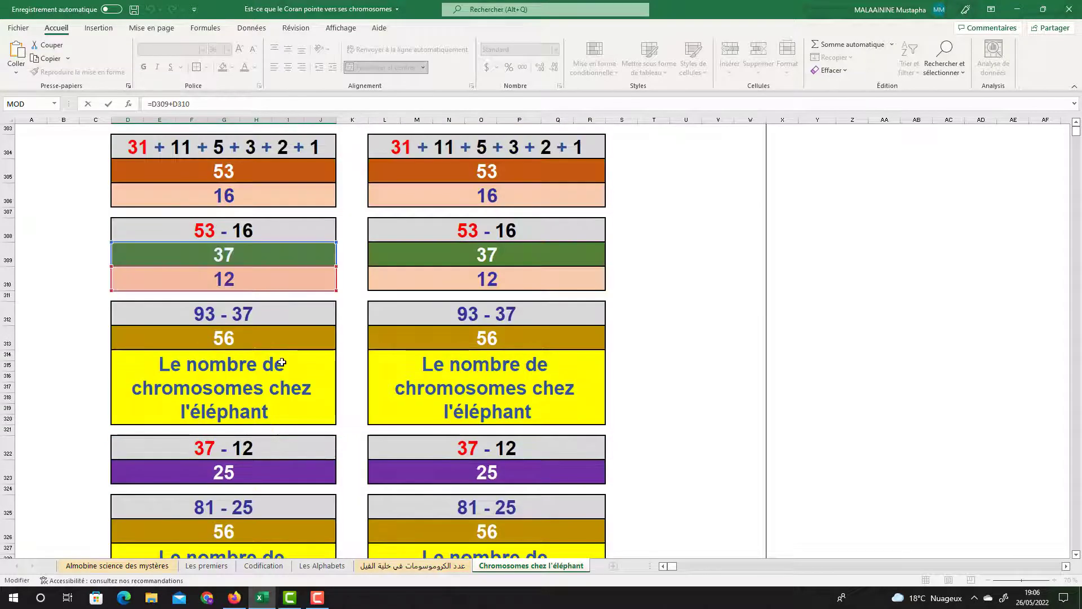
{"action": "scroll", "coordinate": [282, 361], "scroll_direction": "up", "scroll_amount": 1}
{"action": "left_click_drag", "start_coordinate": [225, 305], "coordinate": [310, 346]}
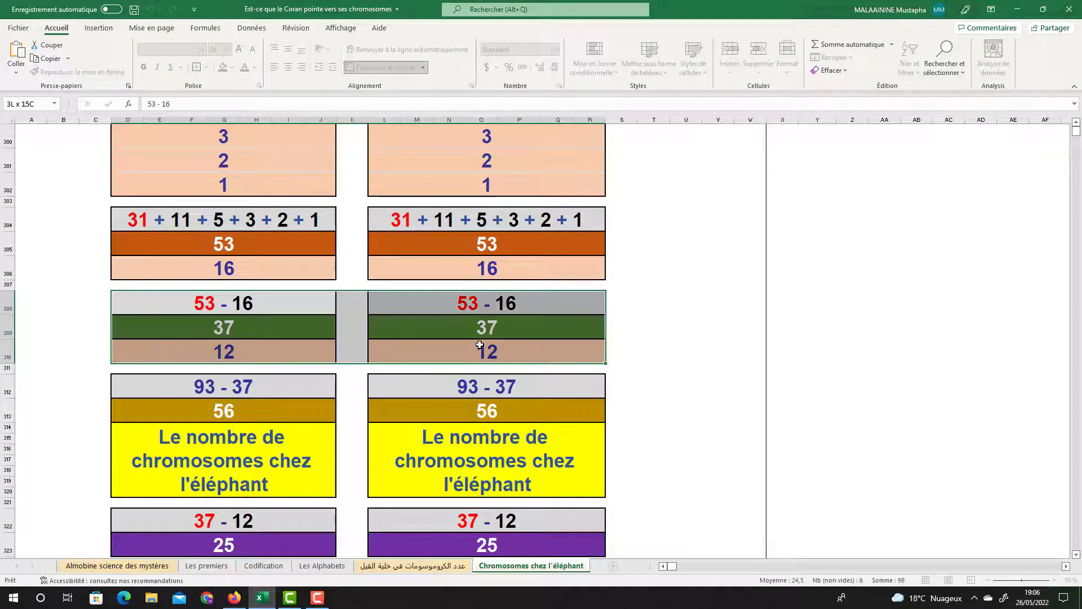
{"action": "left_click", "coordinate": [267, 355]}
{"action": "scroll", "coordinate": [267, 371], "scroll_direction": "down", "scroll_amount": 19}
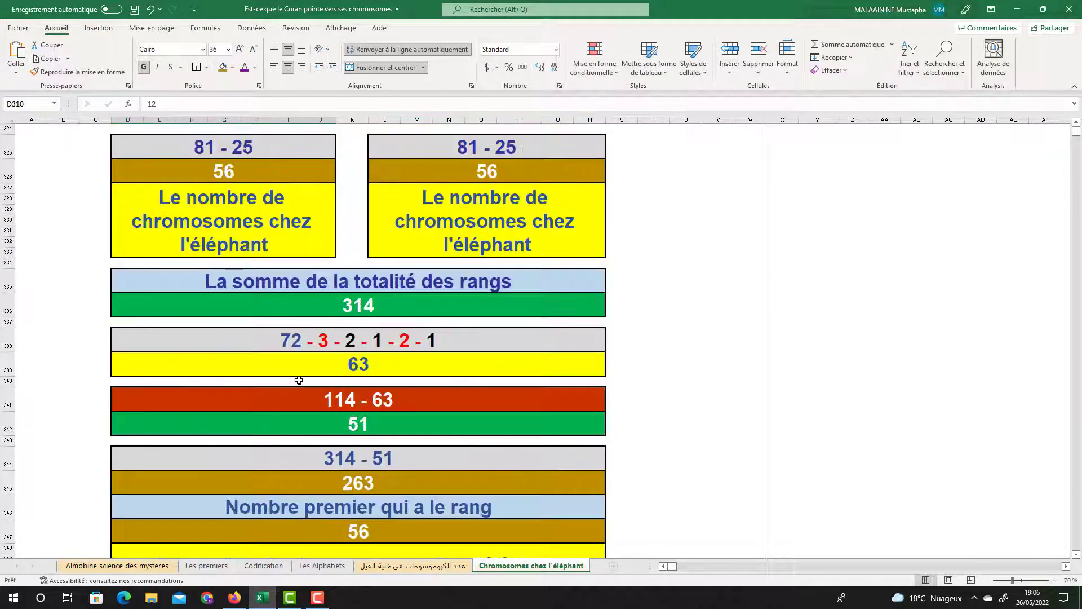
{"action": "scroll", "coordinate": [299, 380], "scroll_direction": "down", "scroll_amount": 12}
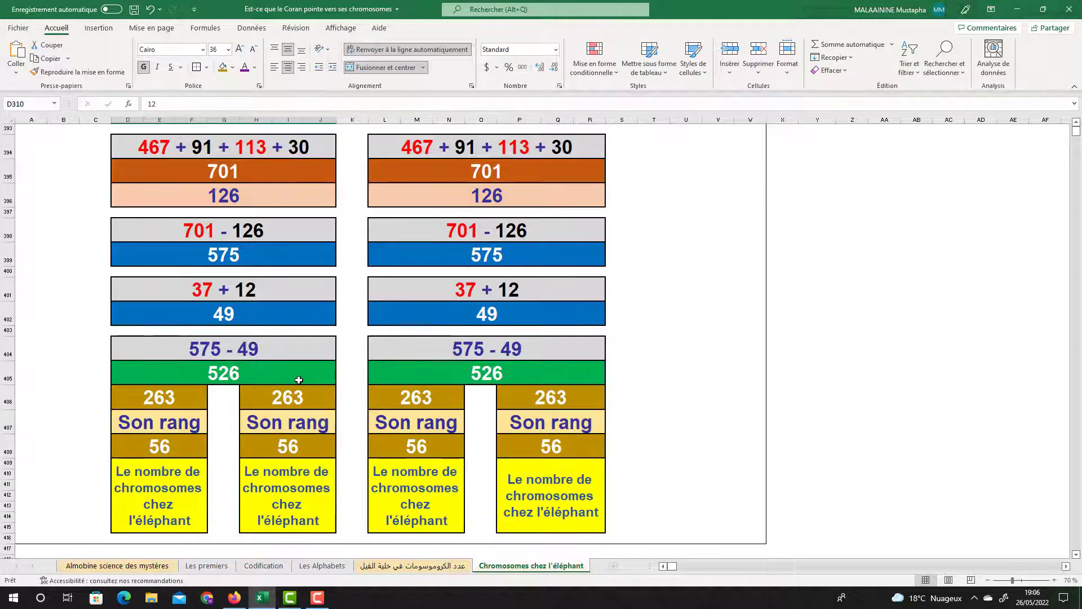
{"action": "scroll", "coordinate": [299, 380], "scroll_direction": "up", "scroll_amount": 7}
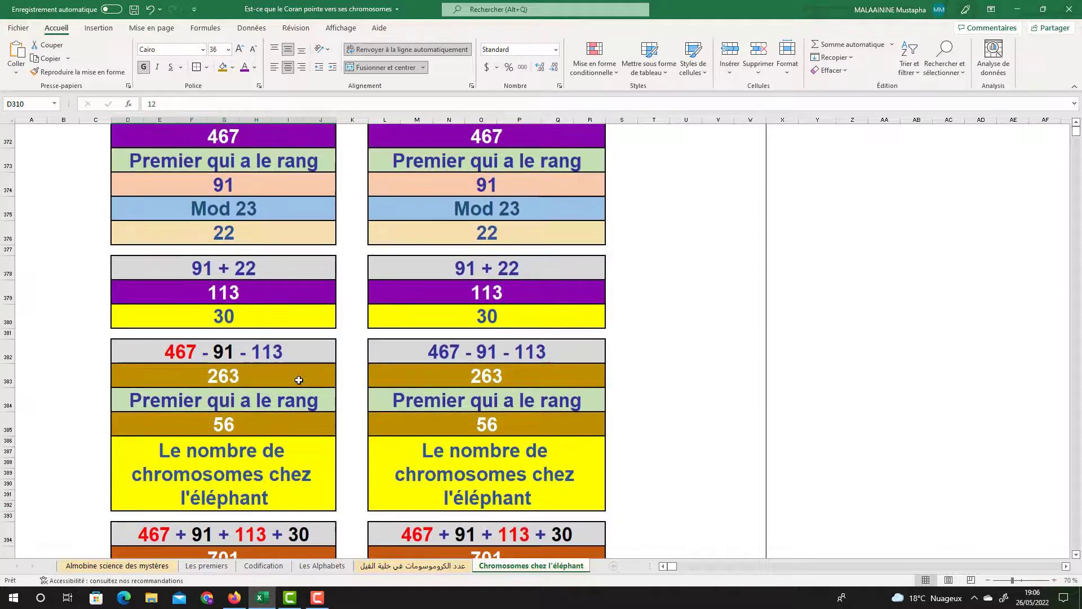
{"action": "scroll", "coordinate": [299, 380], "scroll_direction": "up", "scroll_amount": 4}
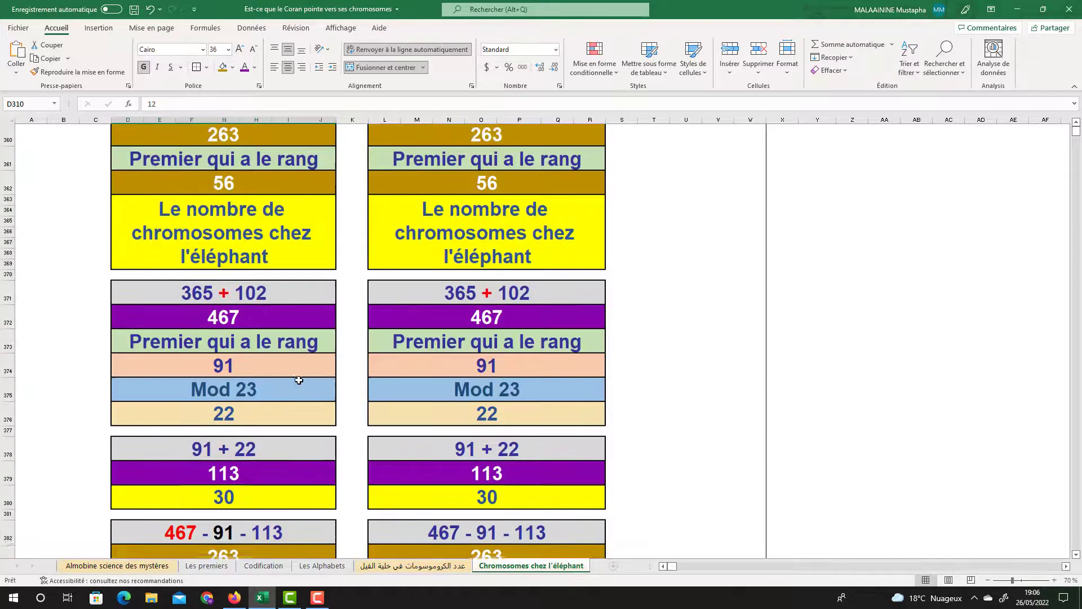
{"action": "left_click_drag", "start_coordinate": [1077, 552], "coordinate": [1079, 557]}
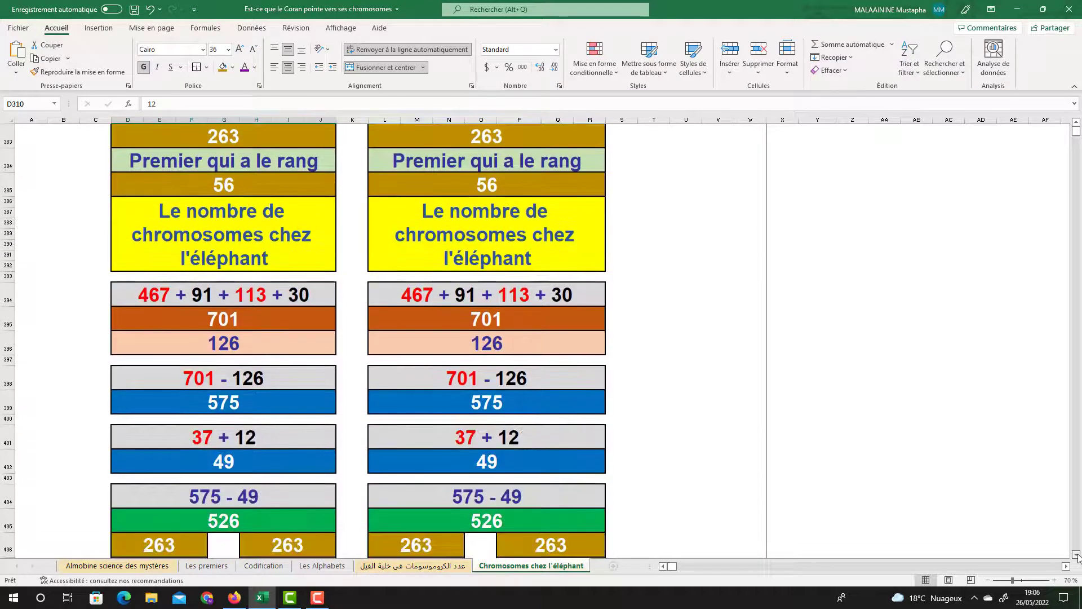
Step: Check the 37 + 12 formula in D402 and the 575 - 49 formulas in L405 and D405
{"action": "left_click", "coordinate": [217, 462]}
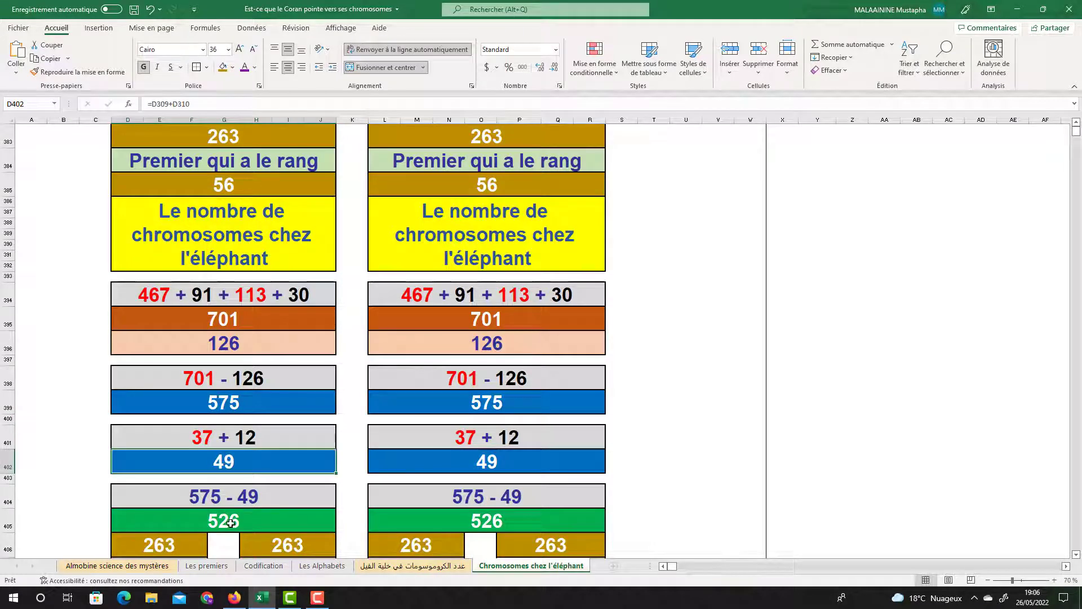
{"action": "left_click", "coordinate": [440, 518]}
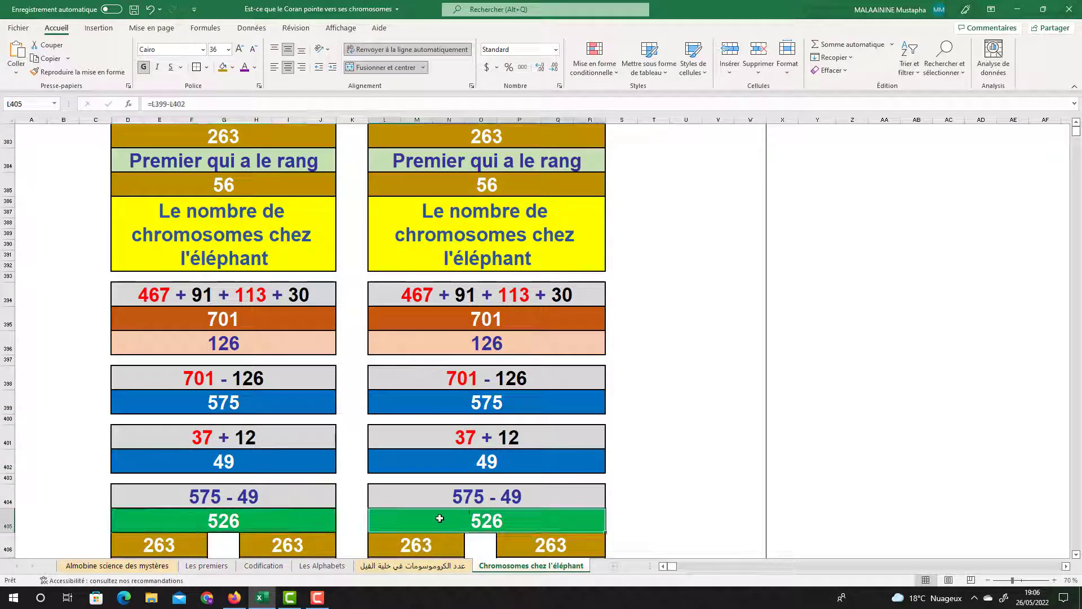
{"action": "left_click", "coordinate": [220, 525]}
{"action": "scroll", "coordinate": [338, 395], "scroll_direction": "down", "scroll_amount": 2}
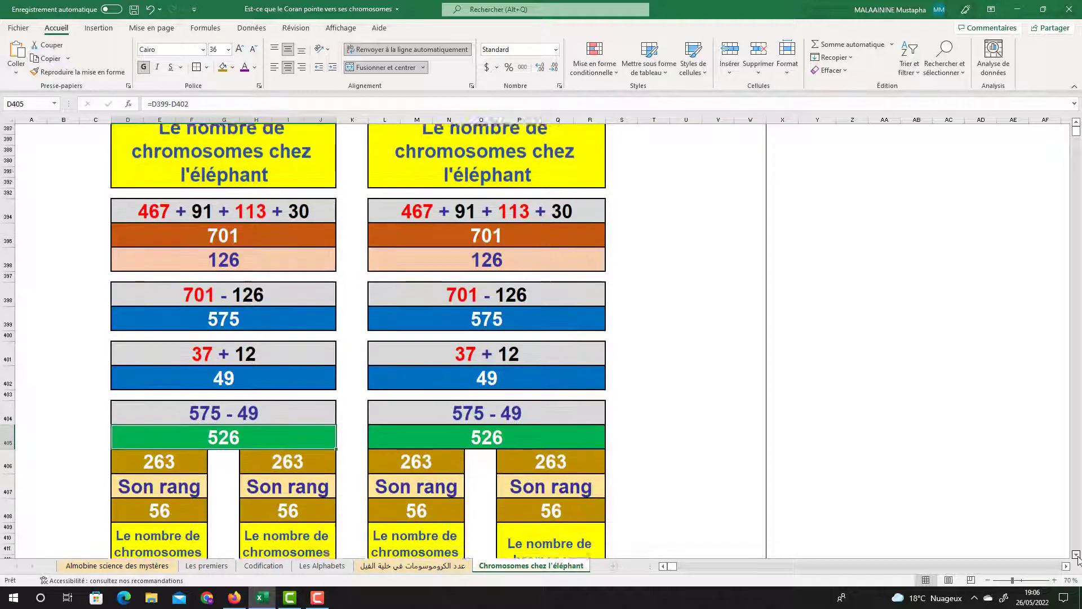
Step: Enter a plus sign in G406, between the two 263 cells below the 526 result in D405
{"action": "left_click", "coordinate": [150, 440]}
{"action": "left_click", "coordinate": [221, 440]}
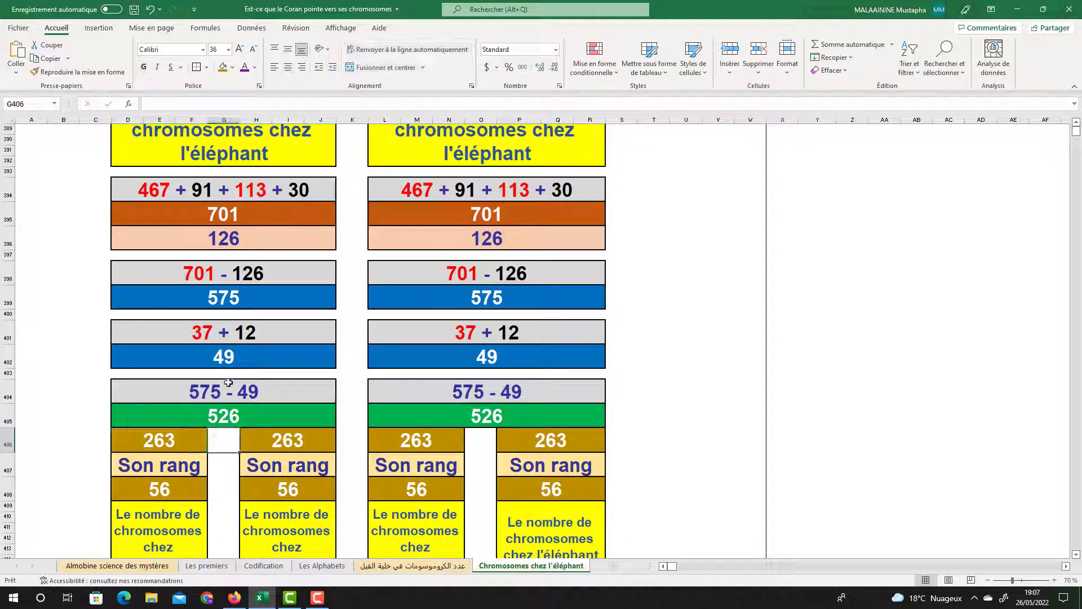
{"action": "type", "text": "+"}
{"action": "key", "text": "Return"}
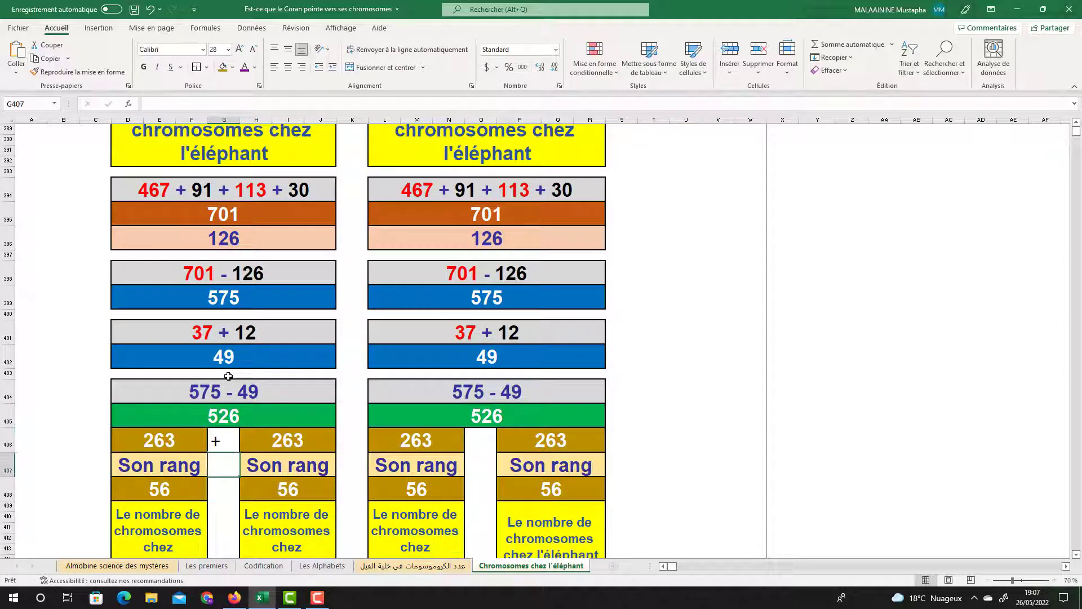
Step: Center the plus sign in G406 horizontally and vertically, and turn on text wrapping for the cell
{"action": "left_click", "coordinate": [220, 437]}
{"action": "right_click", "coordinate": [220, 436]}
{"action": "left_click", "coordinate": [237, 379]}
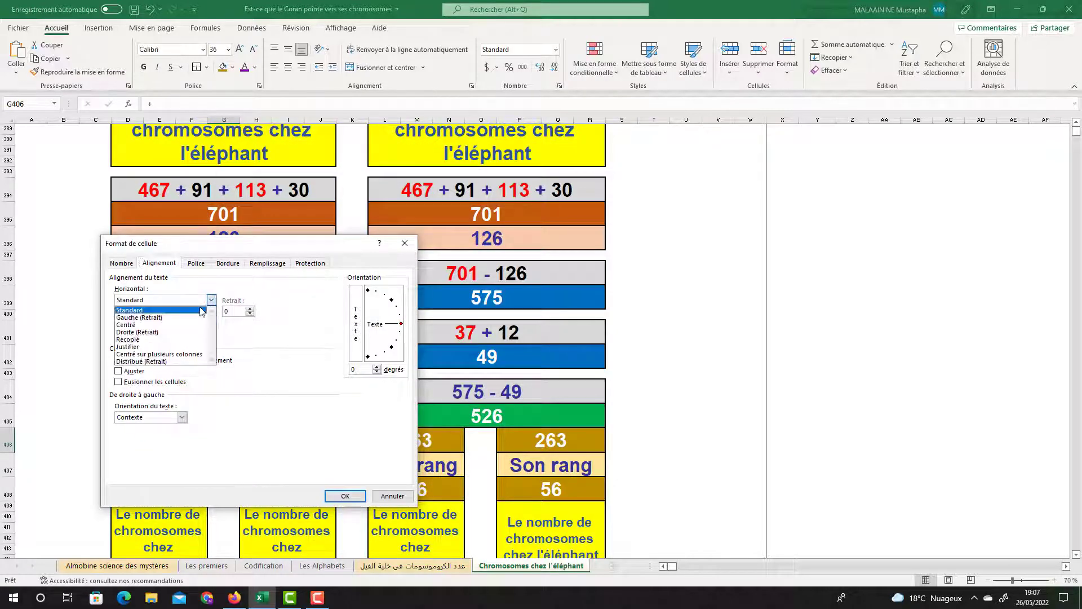
{"action": "left_click", "coordinate": [148, 325]}
{"action": "left_click", "coordinate": [212, 323]}
{"action": "left_click", "coordinate": [148, 345]}
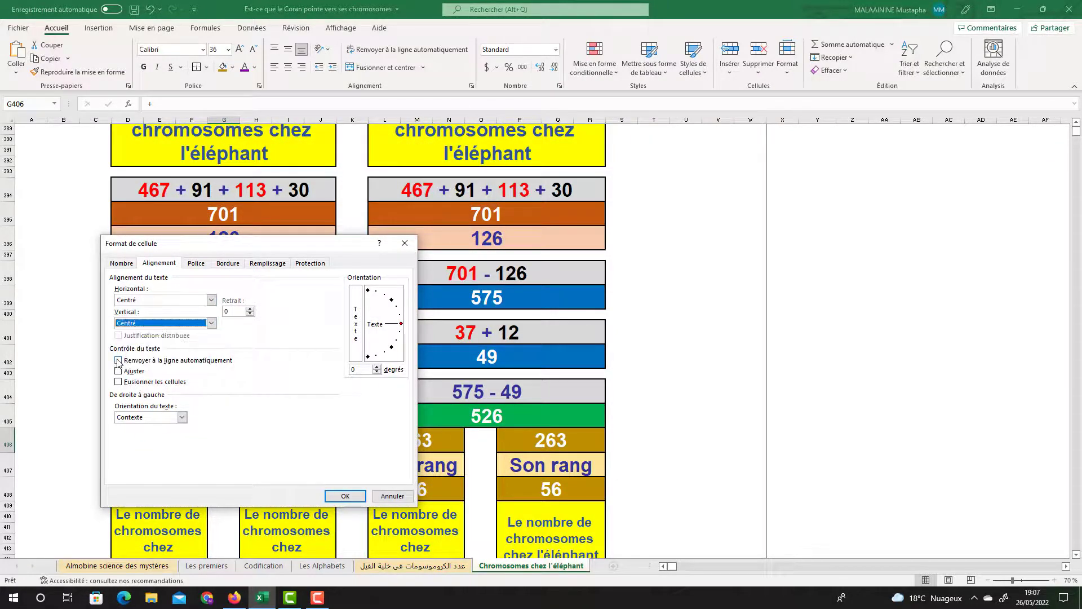
{"action": "left_click", "coordinate": [118, 360]}
{"action": "left_click", "coordinate": [119, 381]}
{"action": "left_click", "coordinate": [339, 498]}
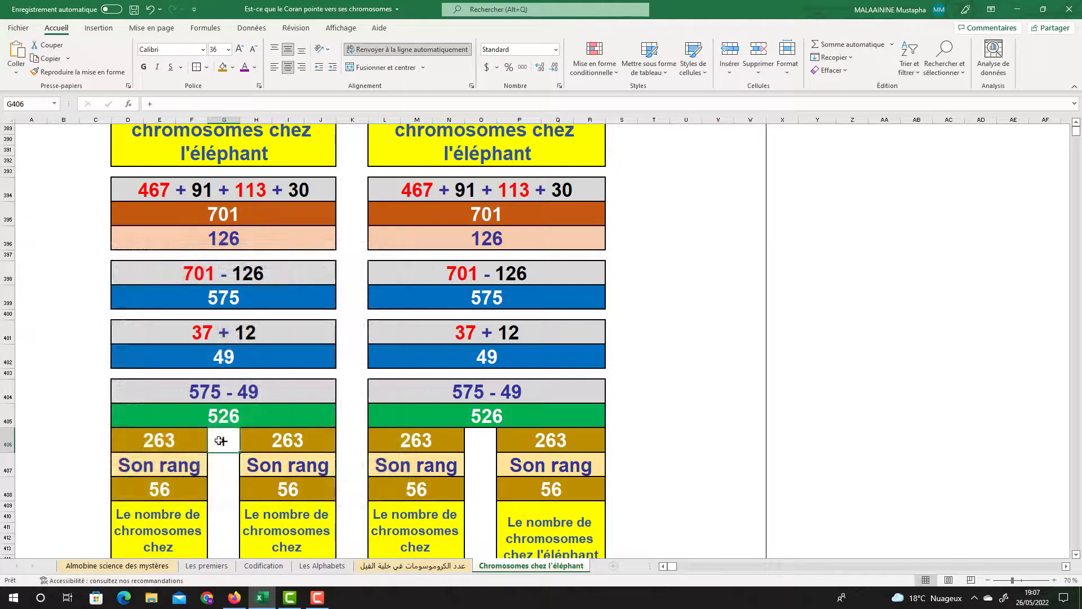
Step: Make the plus sign in G406 bold and copy it to O406
{"action": "left_click", "coordinate": [213, 49]}
{"action": "key", "text": "ctrl+c"}
{"action": "left_click", "coordinate": [482, 439]}
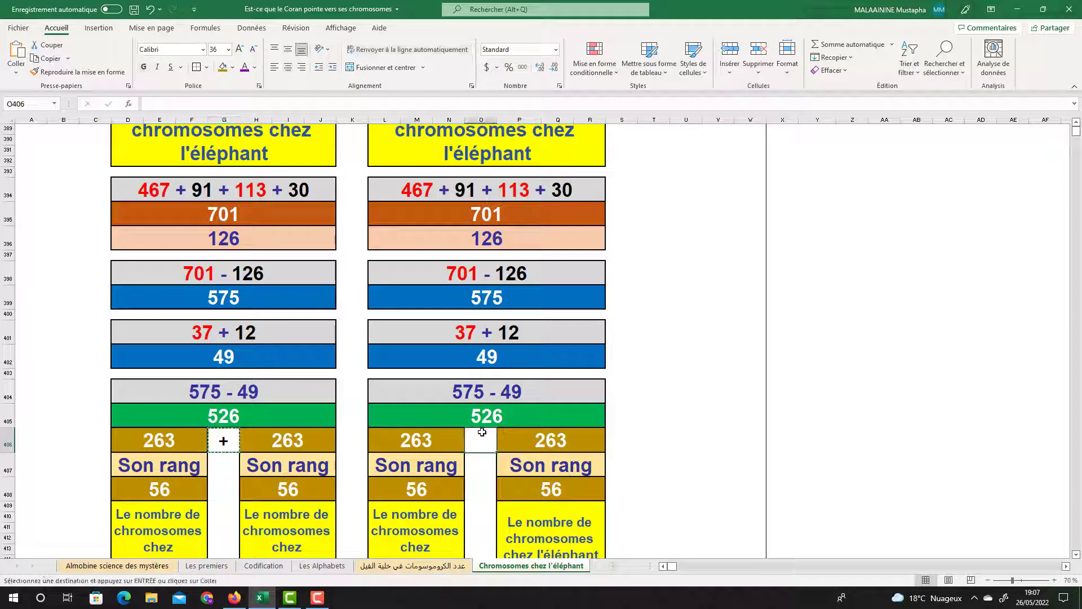
{"action": "key", "text": "ctrl+v"}
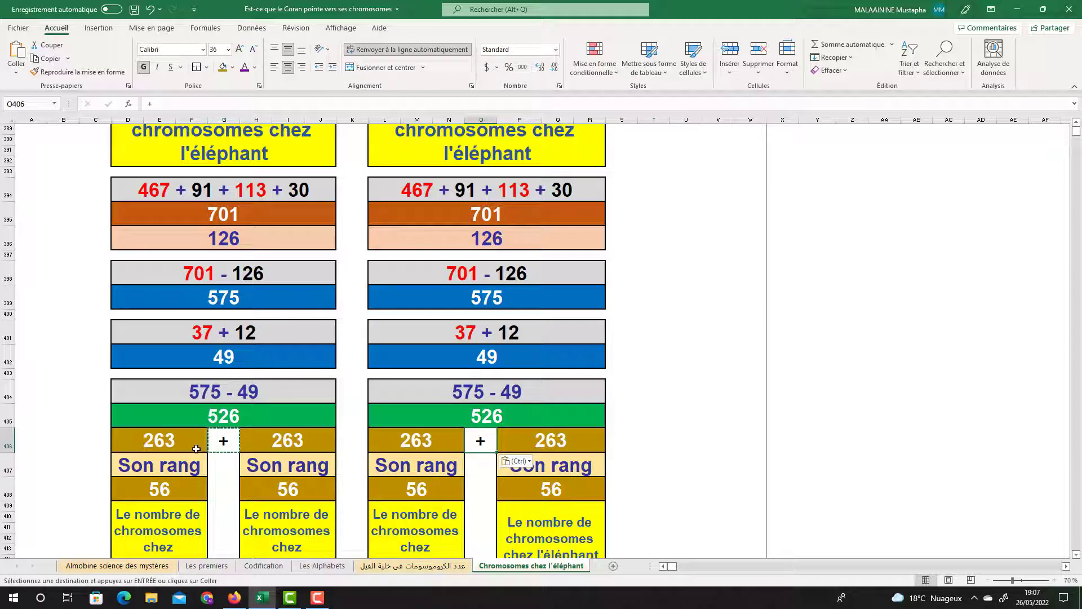
Step: Review the rank in D408 and the verse heading "Dans la langue des premiers" in A419
{"action": "left_click", "coordinate": [181, 486]}
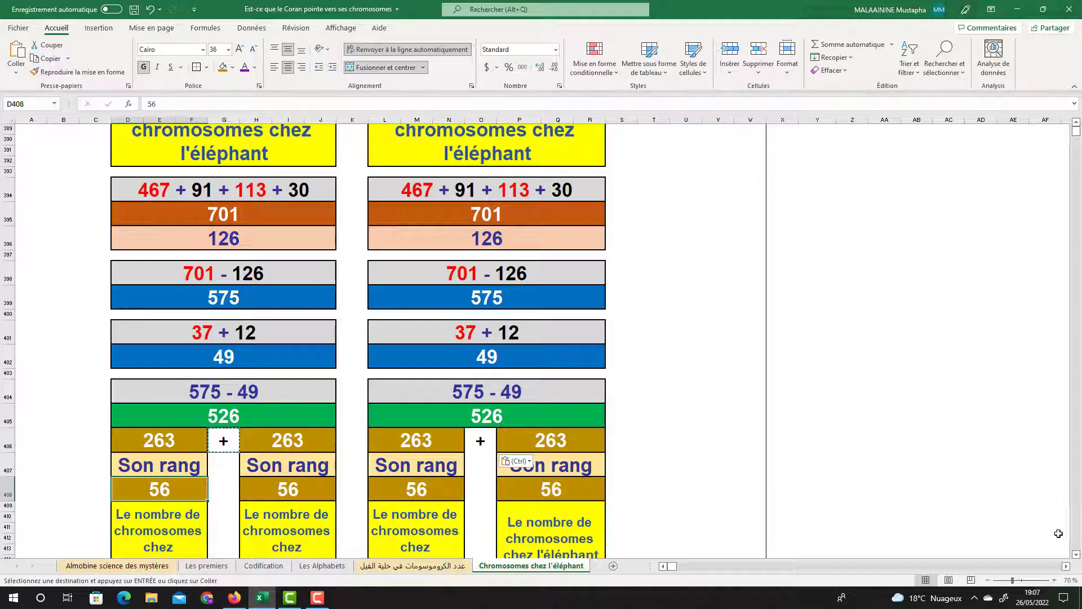
{"action": "scroll", "coordinate": [1077, 556], "scroll_direction": "down", "scroll_amount": 4}
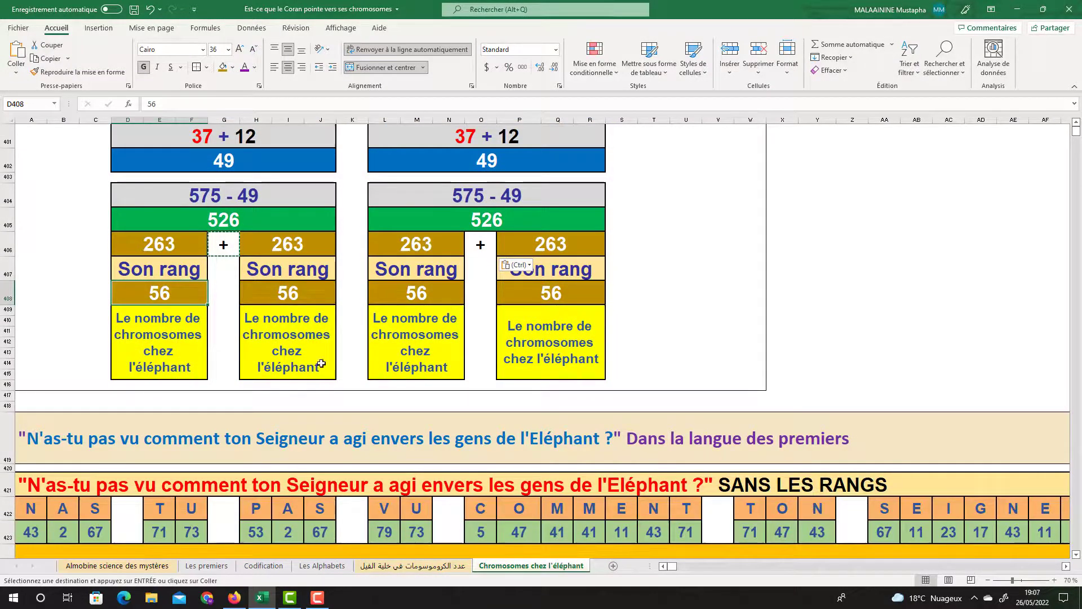
{"action": "left_click", "coordinate": [261, 421]}
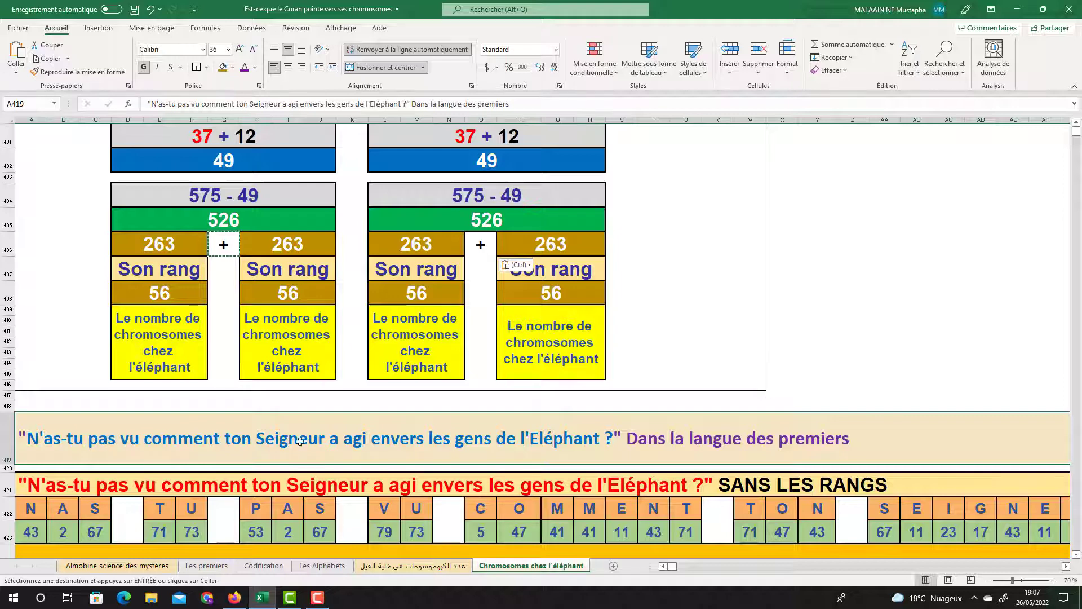
Step: Look back over the sheet from its title through the chromosome calculations to the section applying Almobine to the verse
{"action": "left_click_drag", "start_coordinate": [1077, 135], "coordinate": [1077, 127]}
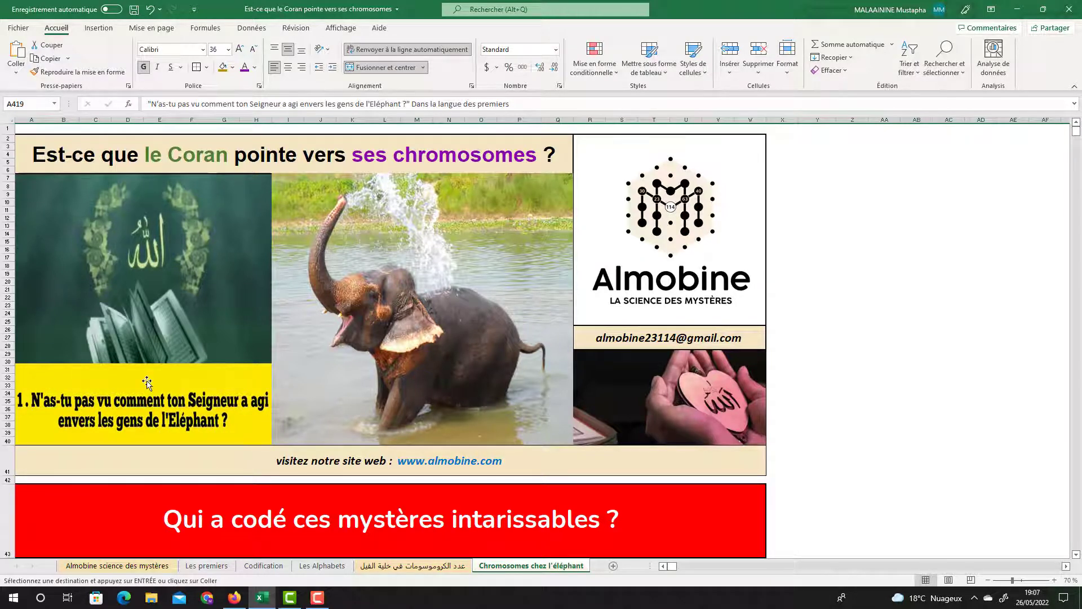
{"action": "scroll", "coordinate": [1076, 224], "scroll_direction": "down", "scroll_amount": 20}
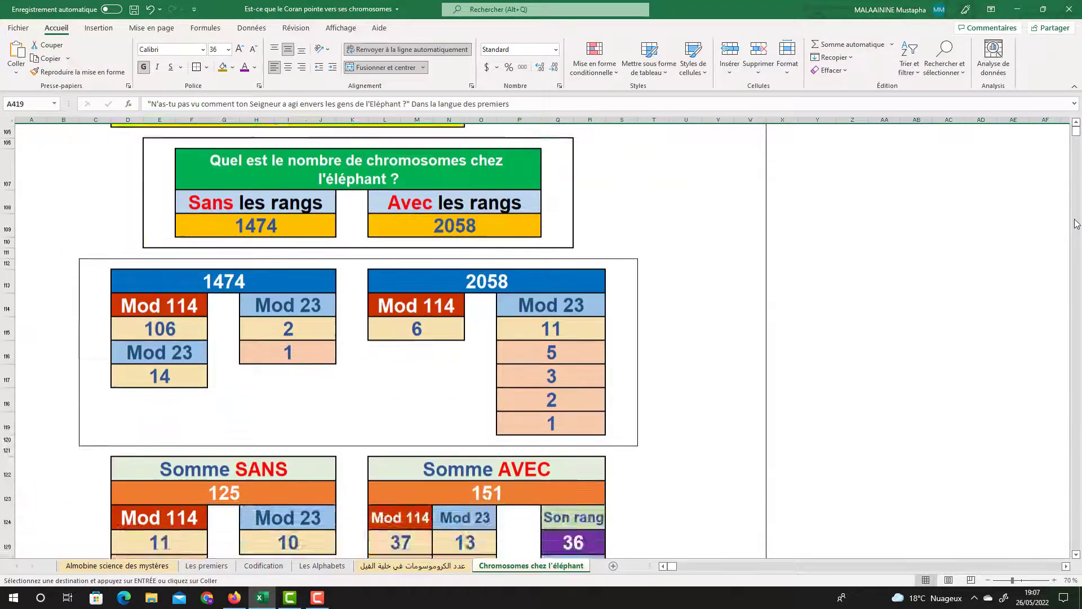
{"action": "scroll", "coordinate": [1076, 224], "scroll_direction": "down", "scroll_amount": 20}
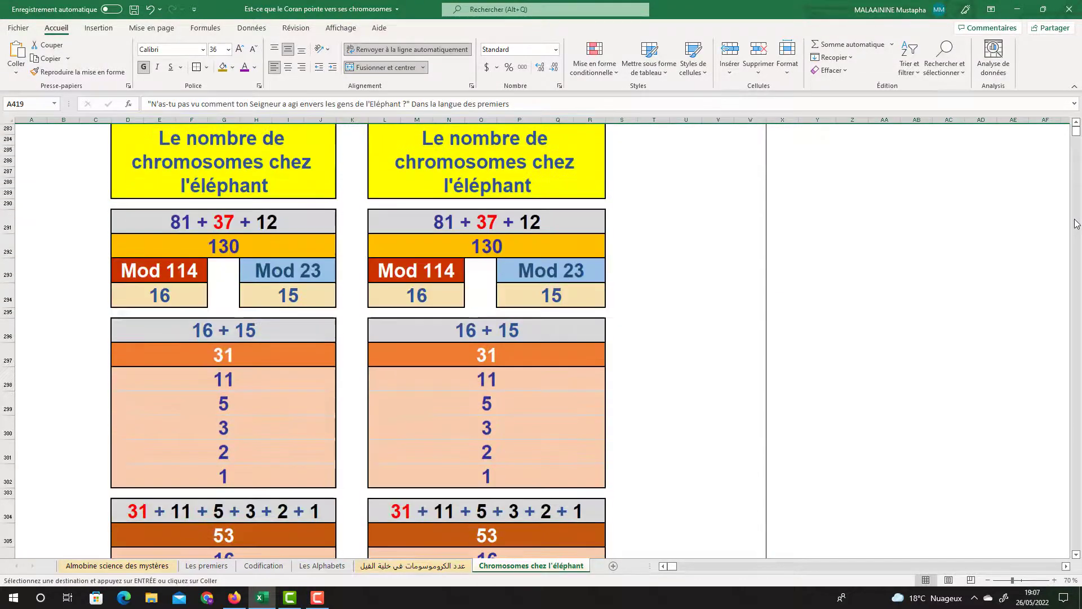
{"action": "scroll", "coordinate": [1075, 224], "scroll_direction": "down", "scroll_amount": 18}
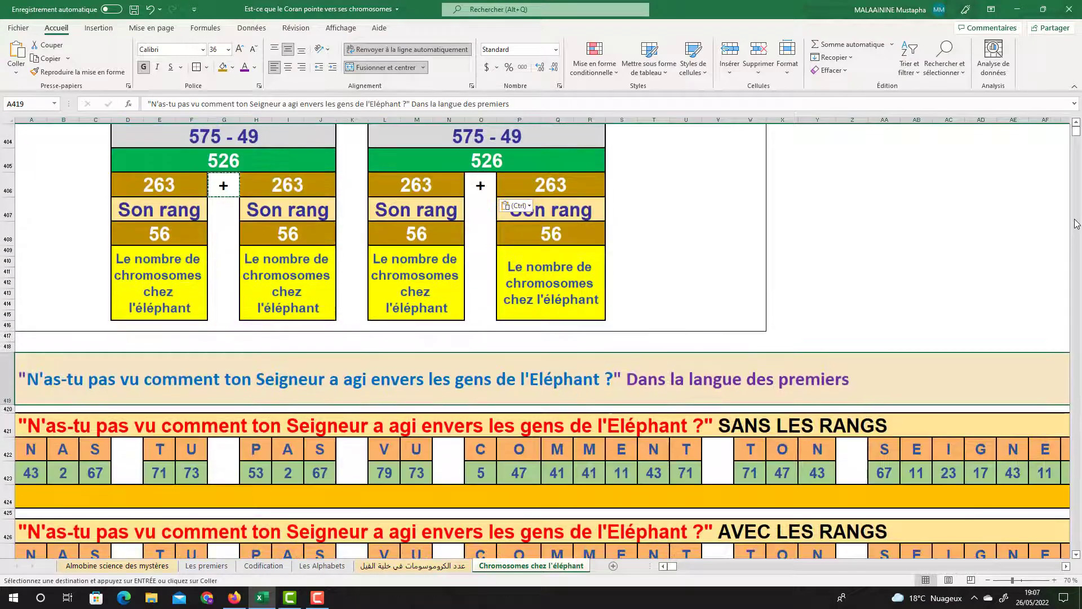
{"action": "scroll", "coordinate": [1076, 224], "scroll_direction": "down", "scroll_amount": 4}
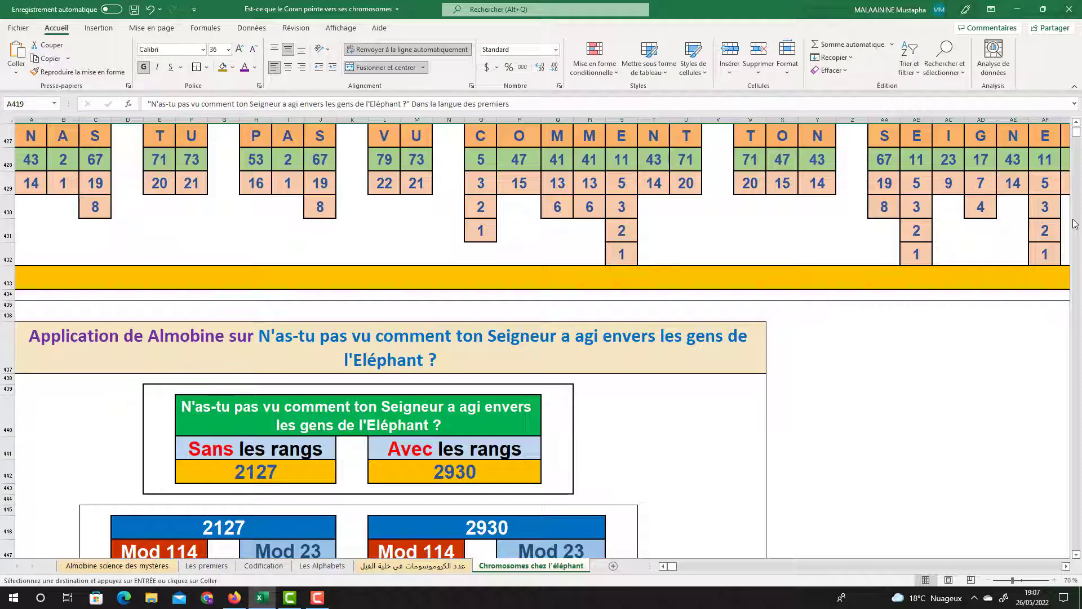
Step: Highlight the verse's letter tables SANS LES RANGS in rows 421 to 424 and AVEC LES RANGS in rows 426 to 433
{"action": "scroll", "coordinate": [724, 439], "scroll_direction": "up", "scroll_amount": 4}
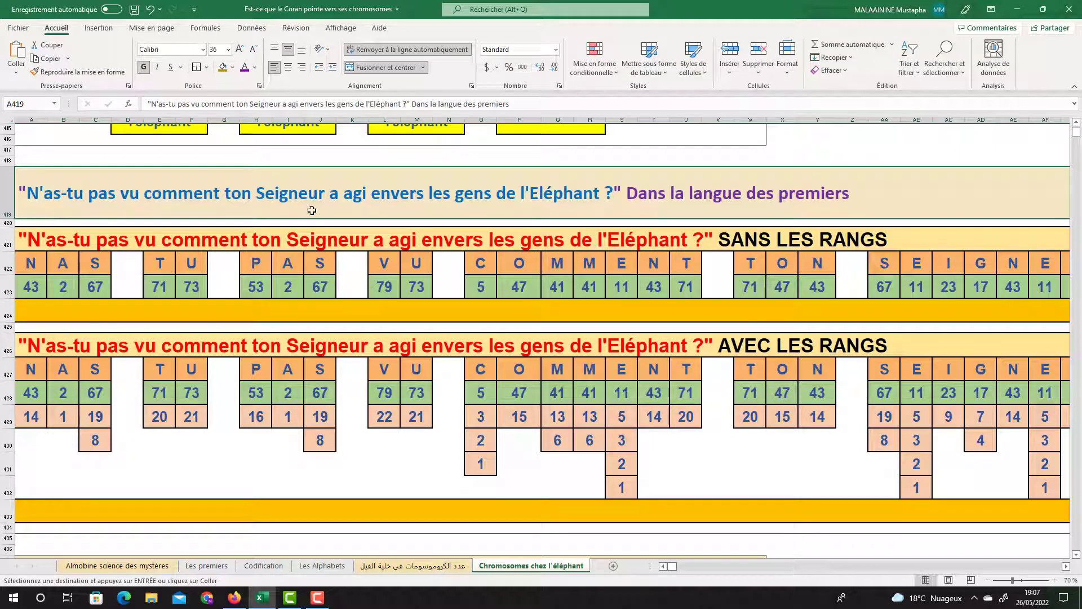
{"action": "left_click_drag", "start_coordinate": [477, 241], "coordinate": [467, 309]}
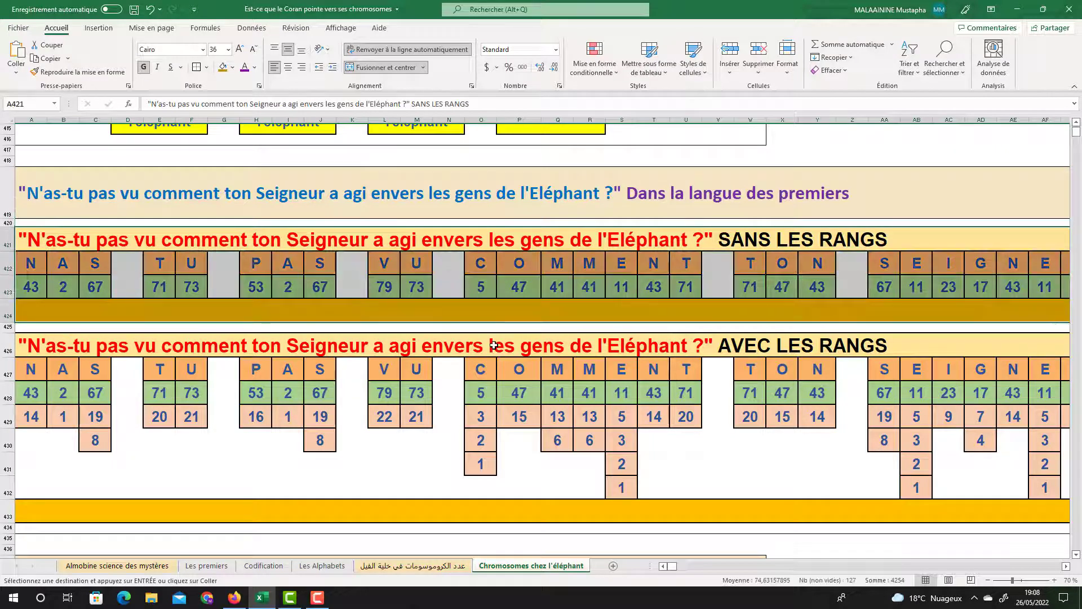
{"action": "left_click_drag", "start_coordinate": [493, 348], "coordinate": [512, 513]}
Step: Review the totals 2127 in D446 and 2930 in L446 together with the modulo rows 447 and 448
{"action": "left_click", "coordinate": [1076, 555]}
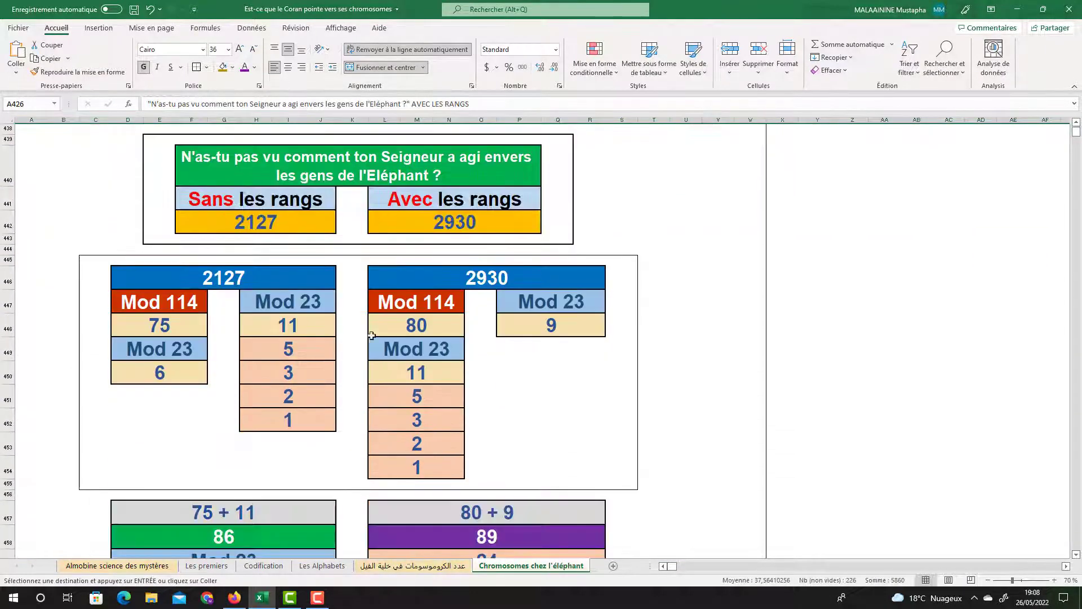
{"action": "left_click", "coordinate": [250, 266]}
{"action": "left_click", "coordinate": [427, 278]}
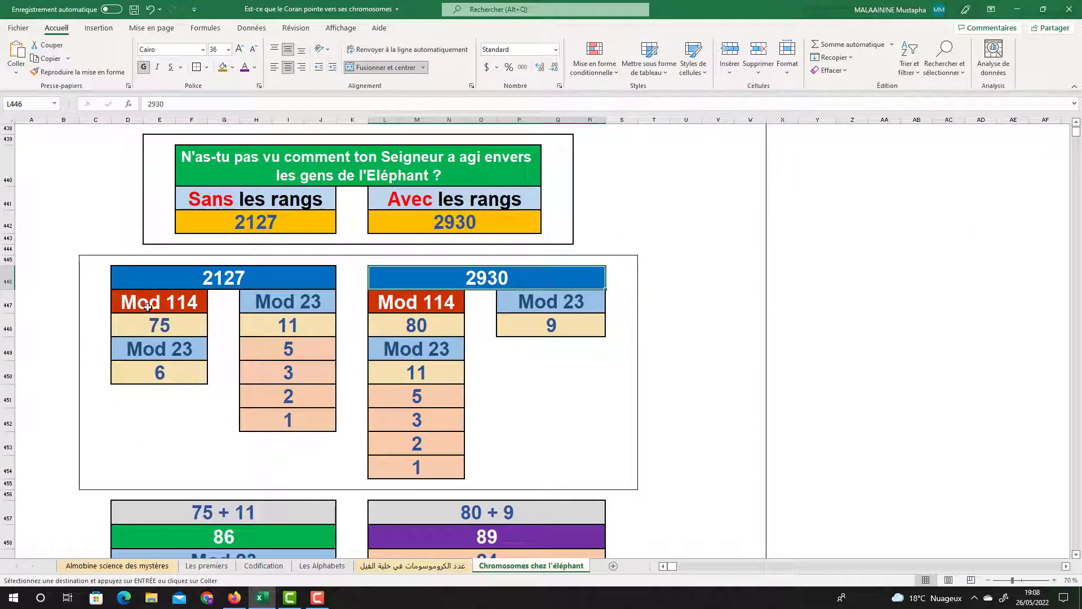
{"action": "left_click", "coordinate": [8, 304]}
{"action": "left_click", "coordinate": [8, 326]}
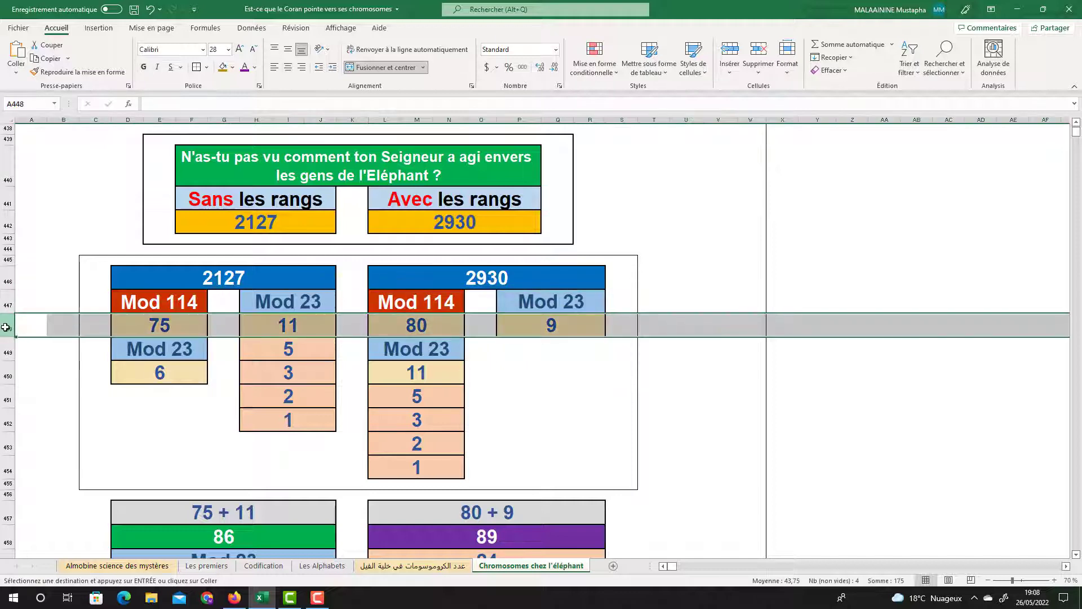
Step: Check the Mod 114 formula for 2127 in D448 and the Mod 23 result below it in D450
{"action": "left_click", "coordinate": [158, 328]}
{"action": "left_click", "coordinate": [4, 326]}
{"action": "left_click", "coordinate": [164, 329]}
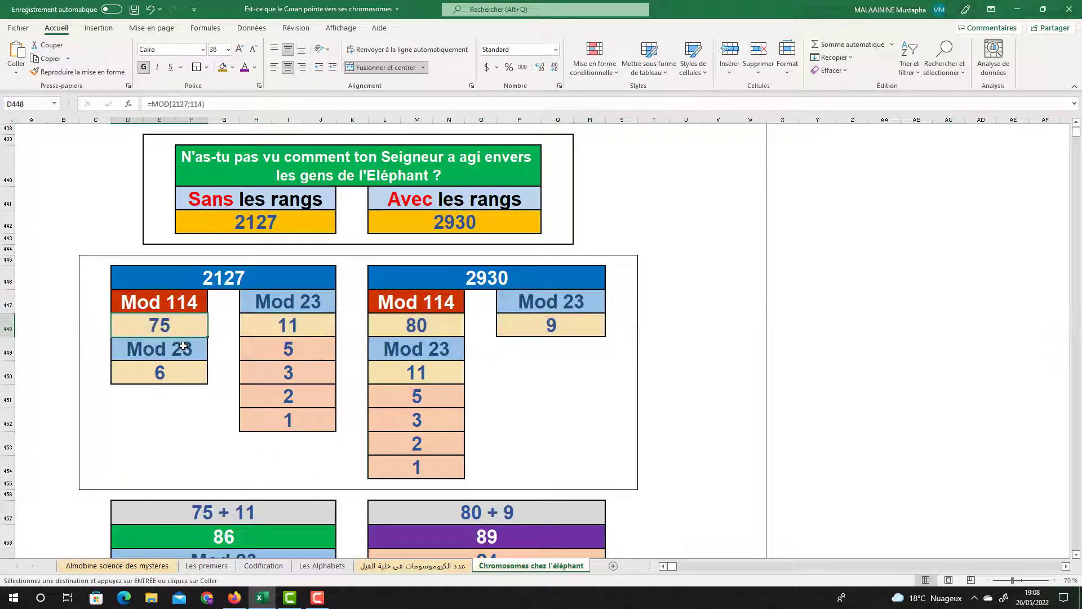
{"action": "left_click", "coordinate": [180, 347]}
{"action": "left_click", "coordinate": [163, 373]}
Step: Check the Mod 23 formula for 2127 in H448 with its ranks in H449 to H452, and the Mod 114 formula for 2930 in L448
{"action": "left_click", "coordinate": [294, 331]}
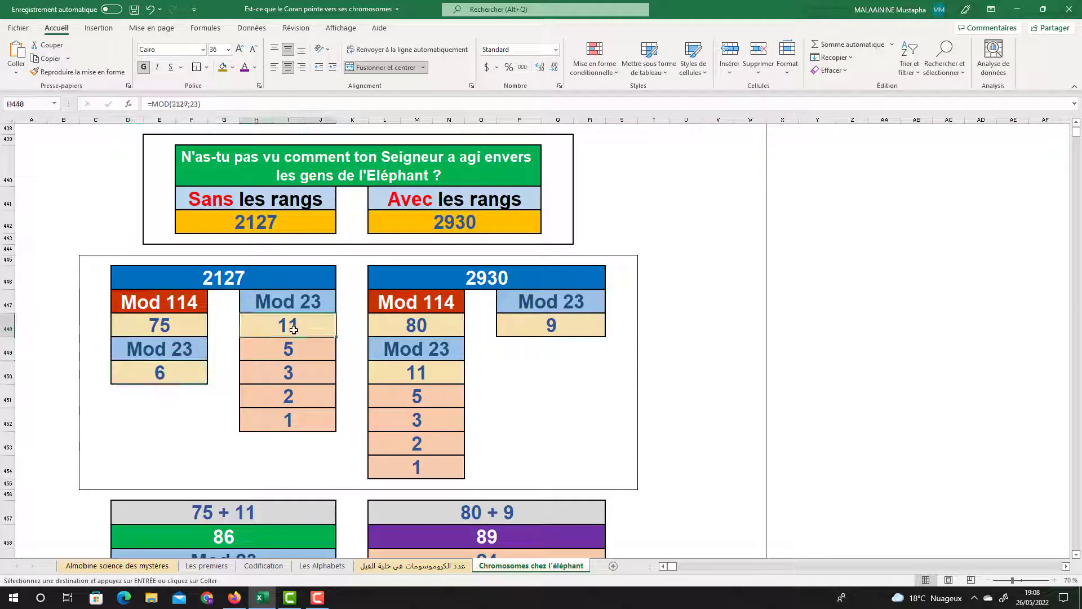
{"action": "left_click", "coordinate": [291, 351]}
{"action": "left_click", "coordinate": [295, 372]}
{"action": "left_click", "coordinate": [288, 398]}
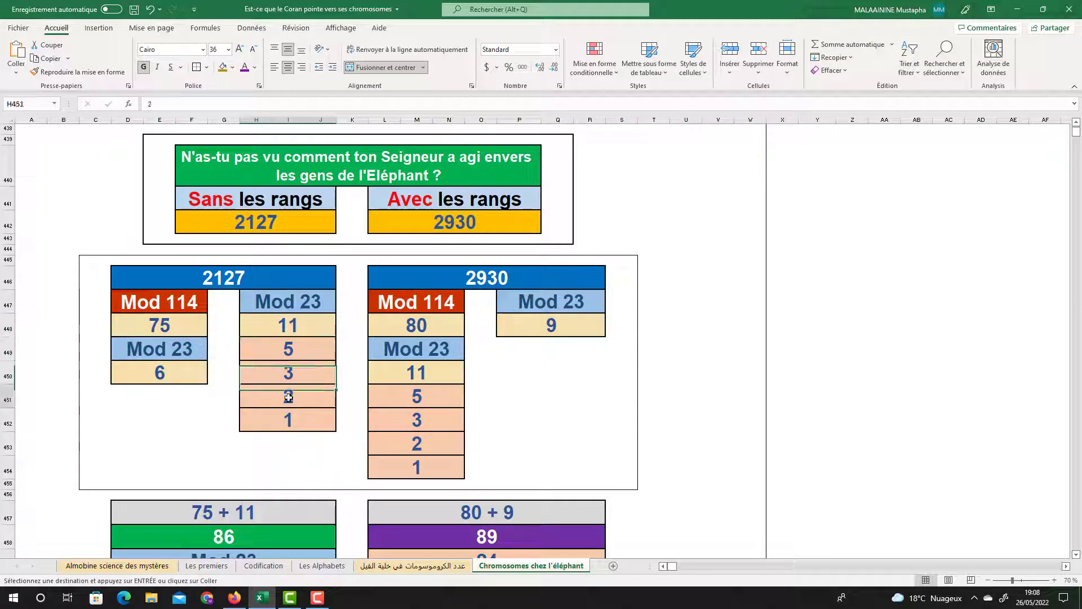
{"action": "left_click", "coordinate": [288, 420]}
{"action": "left_click", "coordinate": [420, 330]}
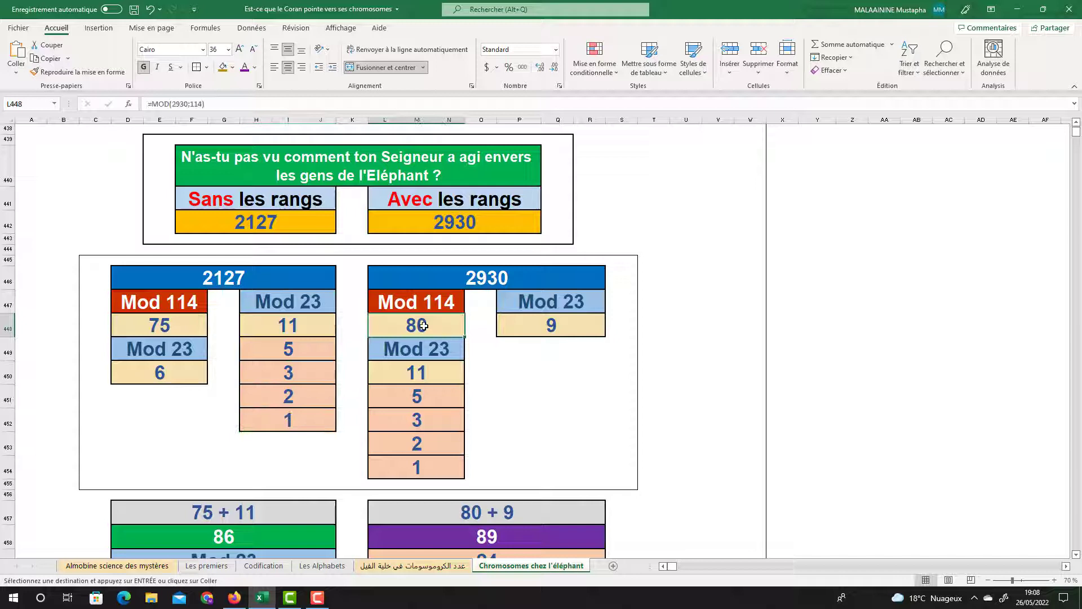
Step: Check the Mod 23 formula below the Mod 114 result of 2930 in L450, with its ranks in L451 to L454
{"action": "left_click", "coordinate": [443, 351]}
{"action": "left_click", "coordinate": [417, 371]}
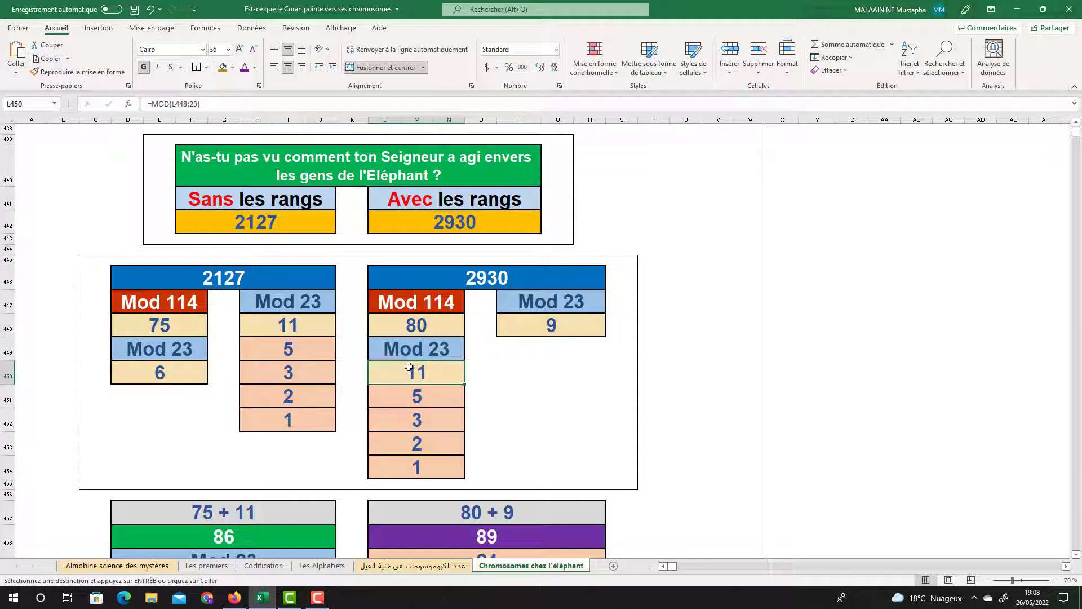
{"action": "left_click", "coordinate": [419, 400]}
{"action": "left_click", "coordinate": [417, 420]}
{"action": "left_click", "coordinate": [413, 446]}
{"action": "left_click", "coordinate": [414, 471]}
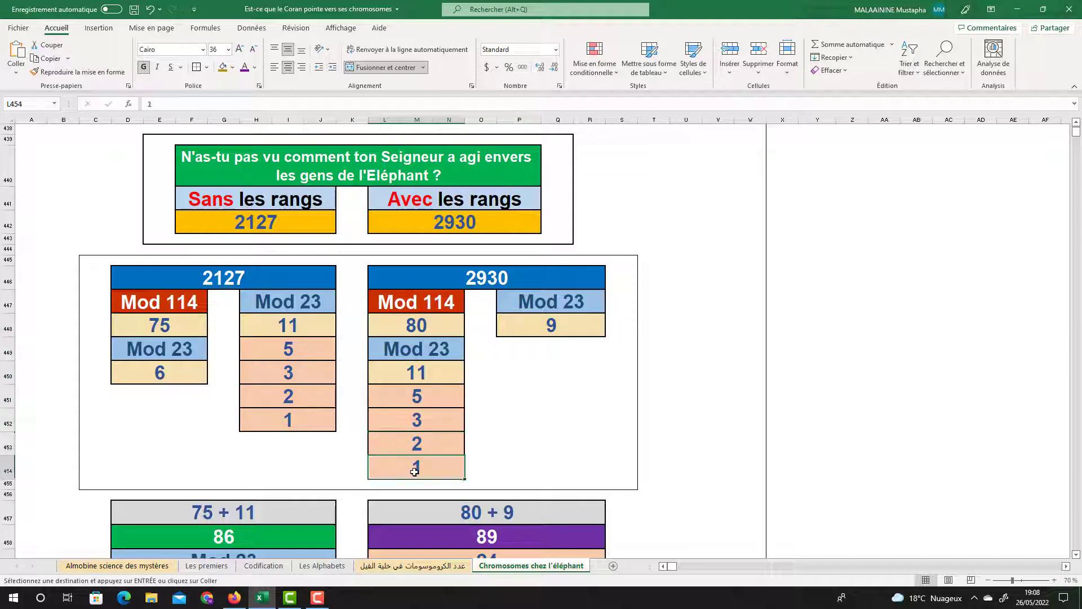
Step: Highlight all the modulo and rank results of 2127 and 2930 in rows 448 to 454
{"action": "left_click_drag", "start_coordinate": [181, 325], "coordinate": [567, 461]}
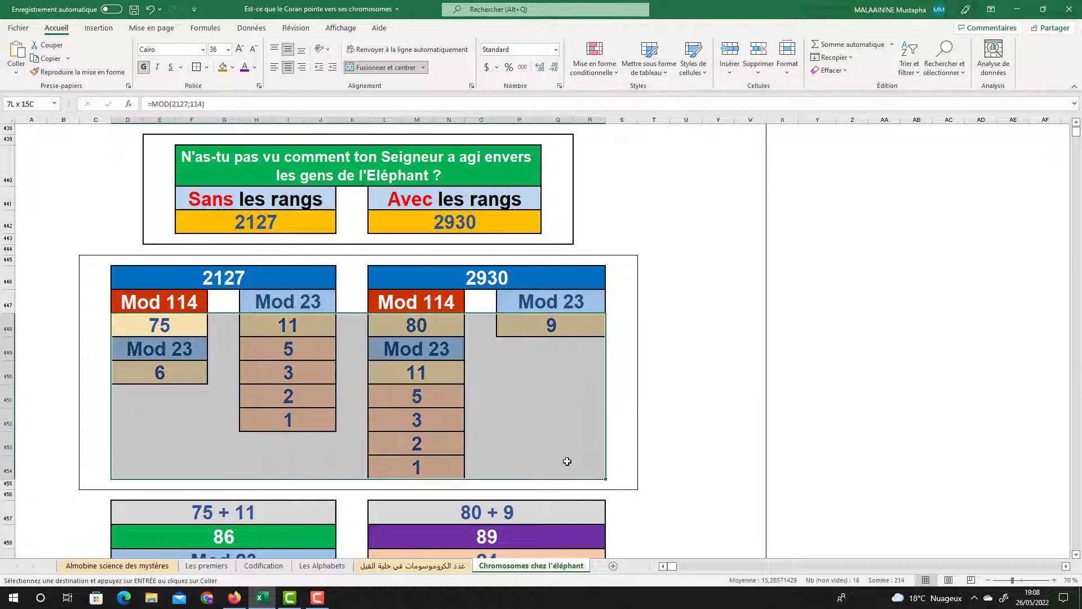
{"action": "left_click_drag", "start_coordinate": [192, 326], "coordinate": [617, 464]}
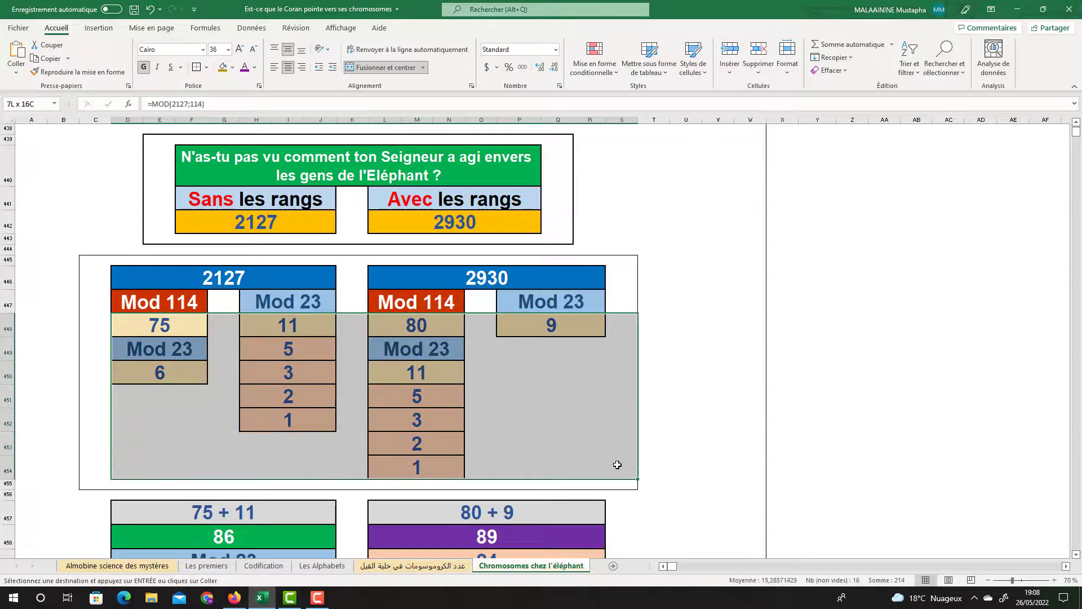
{"action": "left_click", "coordinate": [248, 277]}
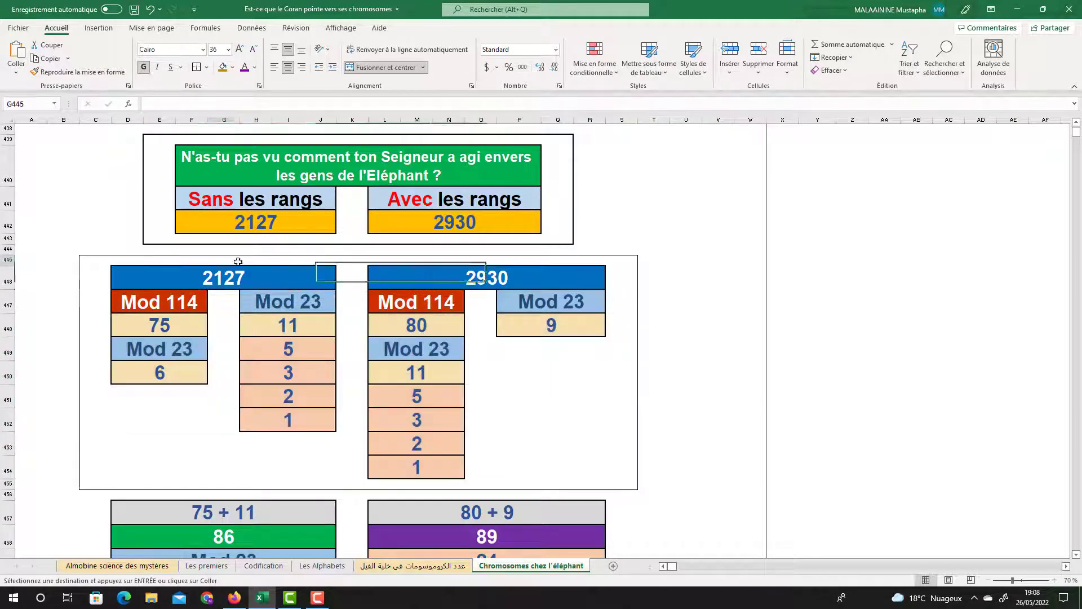
{"action": "left_click_drag", "start_coordinate": [175, 326], "coordinate": [538, 459]}
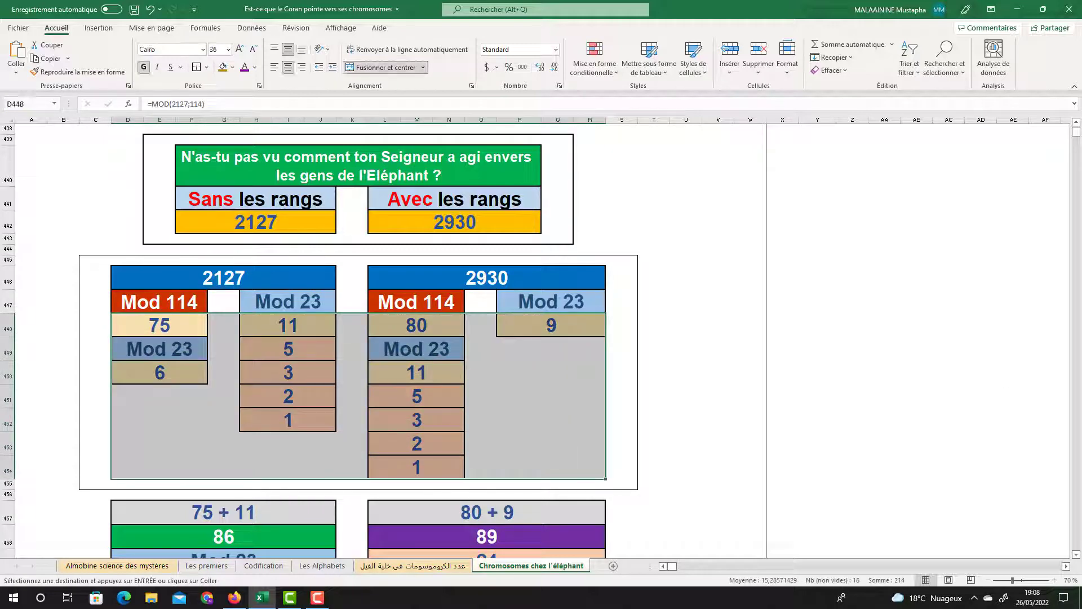
Step: Check the sum formula in D458 against the Mod 114 and Mod 23 results of 2127 in D448 and H448
{"action": "left_click", "coordinate": [1077, 554]}
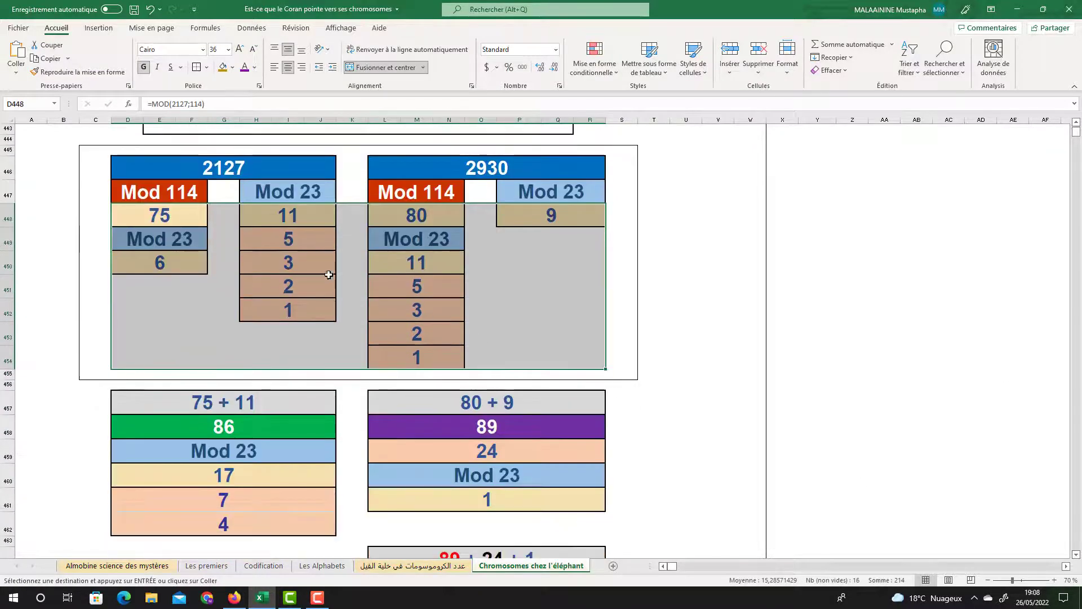
{"action": "left_click", "coordinate": [177, 216]}
{"action": "left_click", "coordinate": [282, 216]}
{"action": "left_click", "coordinate": [174, 319]}
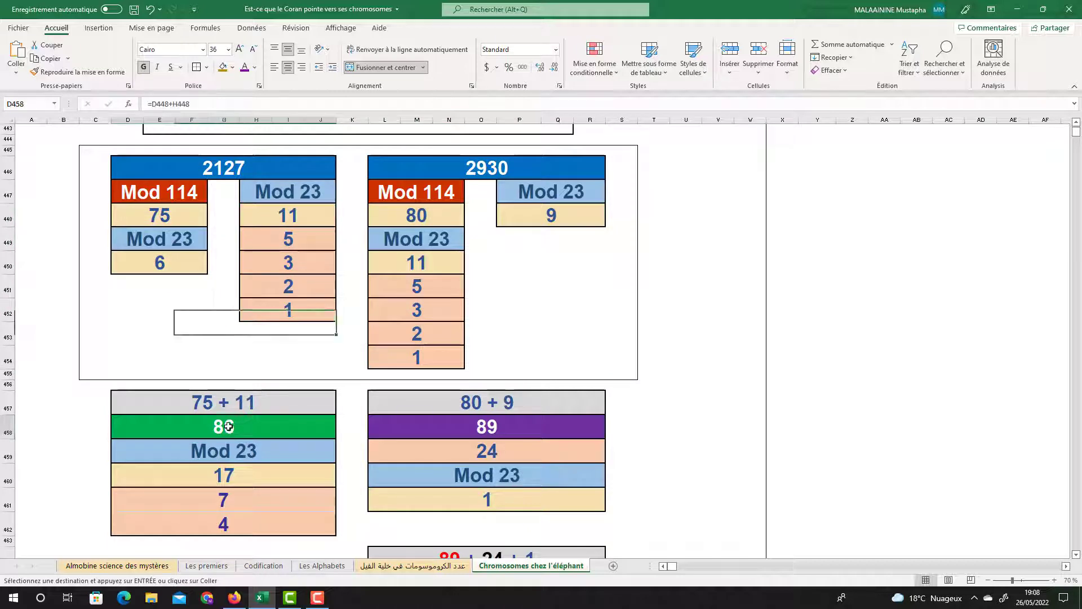
{"action": "left_click", "coordinate": [229, 428]}
Step: Check the sum of L448 and P448 in L458, with its rank in L459 and the Mod 23 formula in L461
{"action": "left_click", "coordinate": [415, 221]}
{"action": "left_click", "coordinate": [553, 221]}
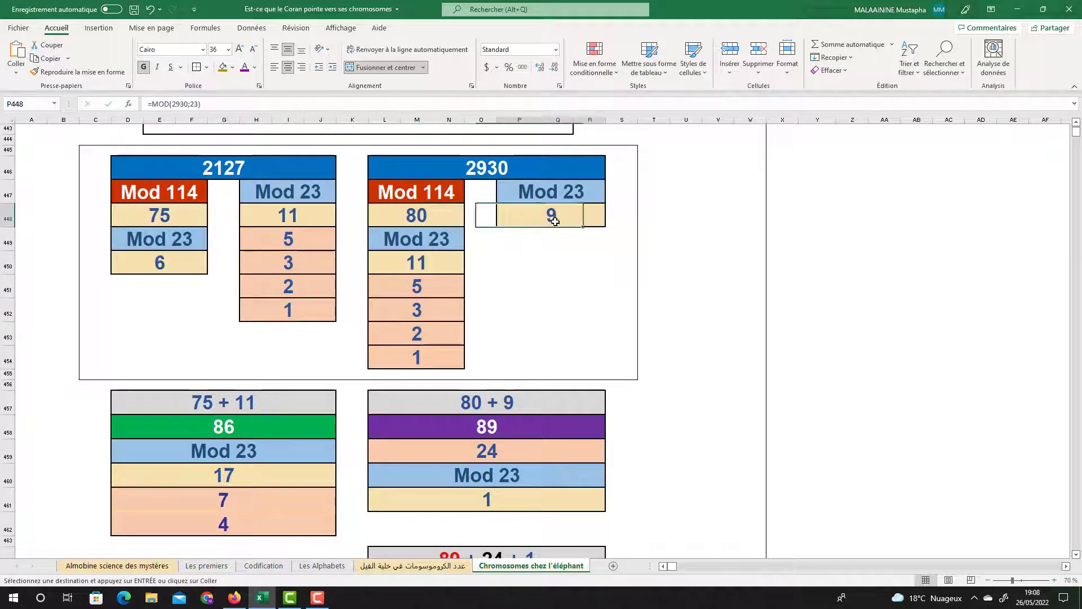
{"action": "left_click", "coordinate": [504, 420]}
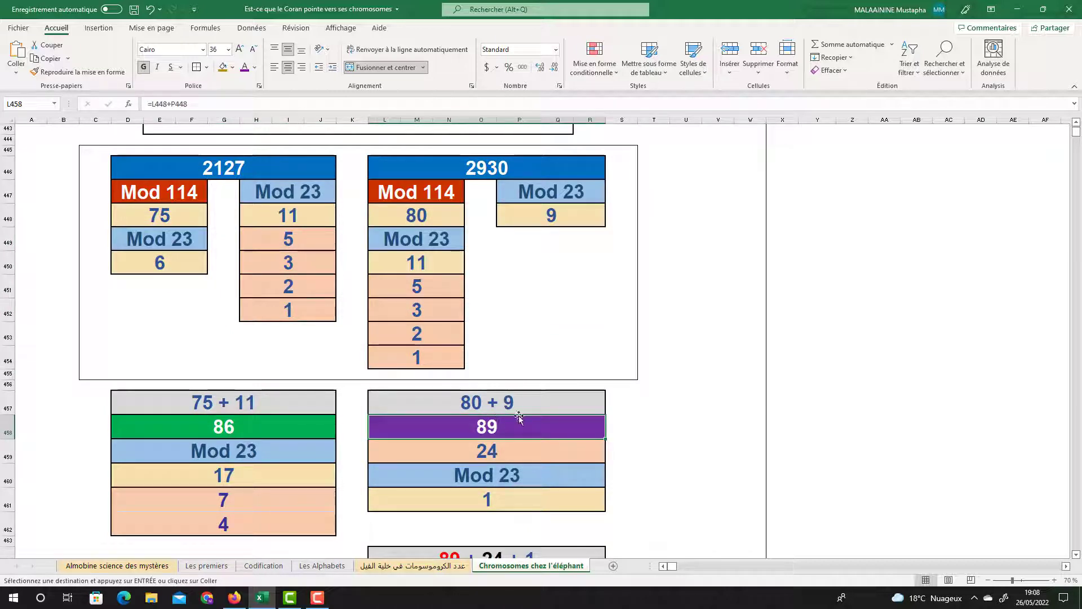
{"action": "left_click", "coordinate": [496, 450]}
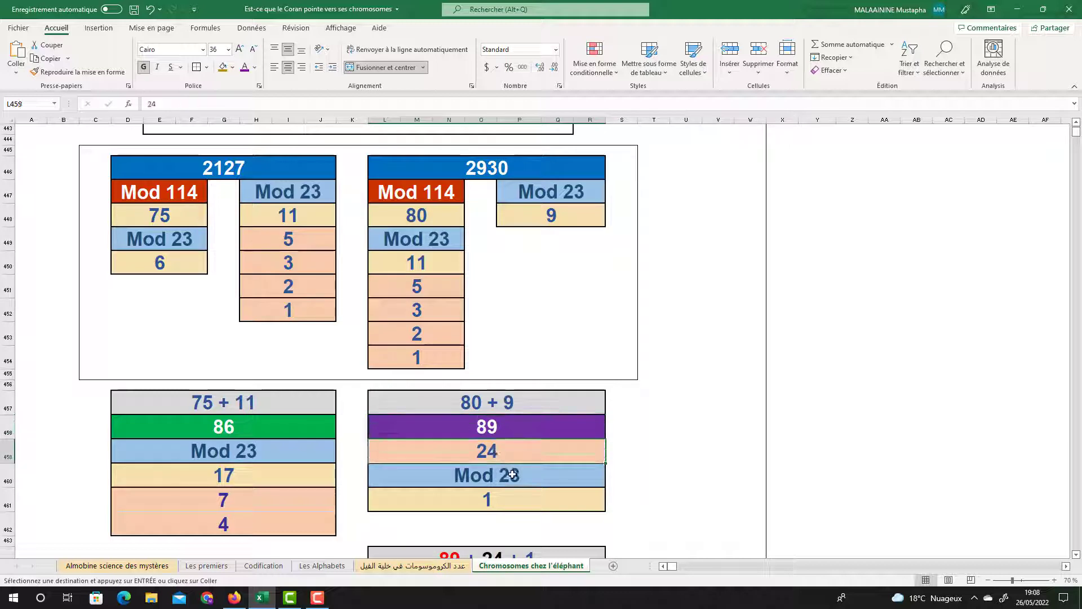
{"action": "left_click", "coordinate": [491, 500]}
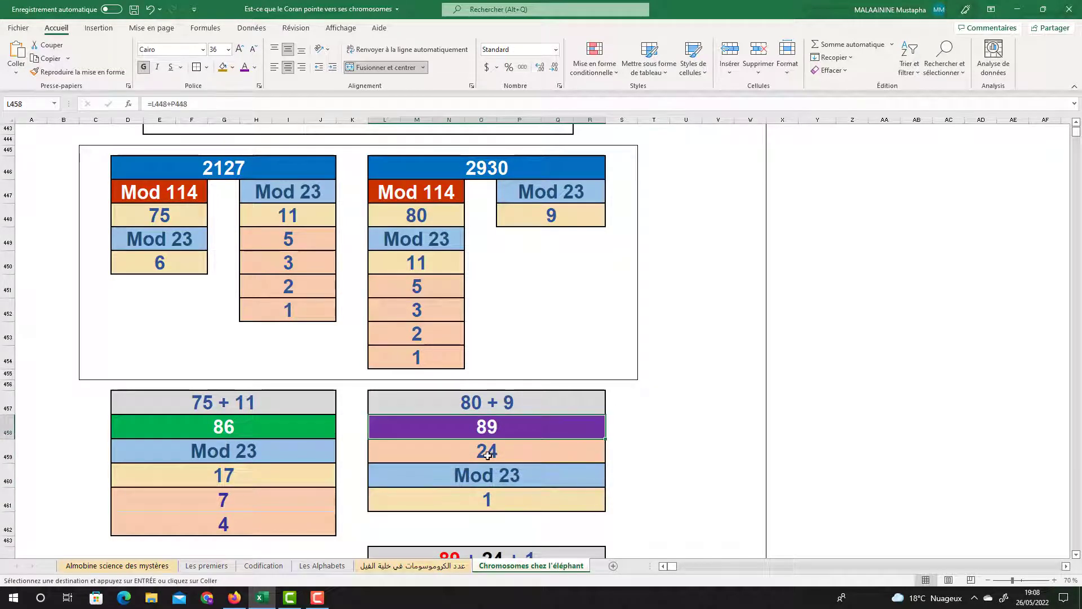
Step: Review the 89 + 24 + 1 sum in L465
{"action": "left_click", "coordinate": [1076, 555]}
{"action": "scroll", "coordinate": [1076, 555], "scroll_direction": "down", "scroll_amount": 2}
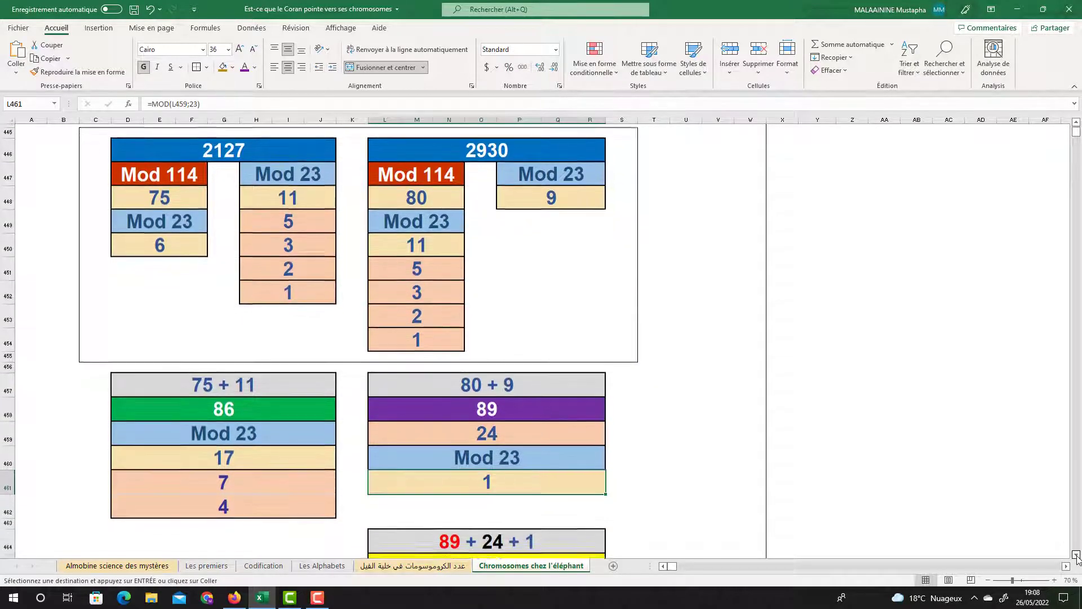
{"action": "left_click", "coordinate": [500, 435]}
Step: Check the Mod 23 result of D458 and its ranks in D460 to D462, and inspect the subtraction formula in D468
{"action": "left_click", "coordinate": [215, 287]}
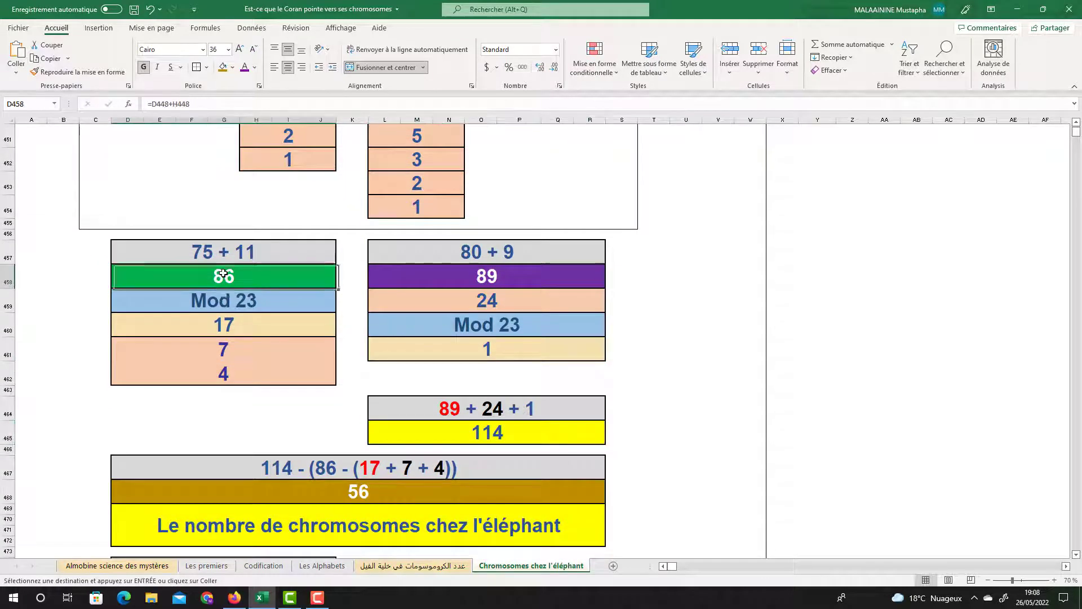
{"action": "left_click", "coordinate": [242, 299]}
{"action": "left_click", "coordinate": [228, 325]}
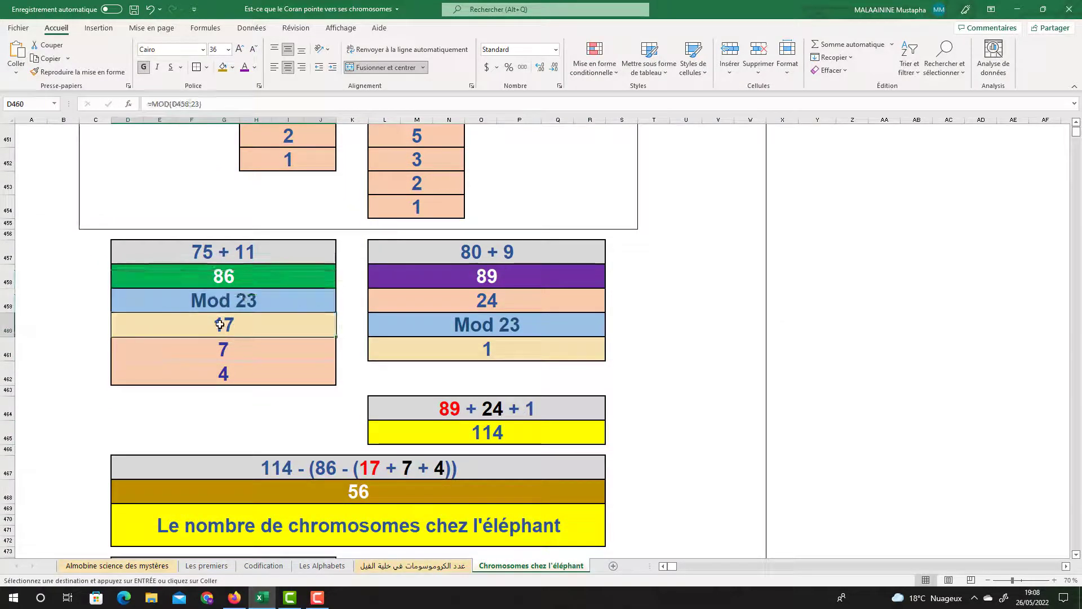
{"action": "left_click", "coordinate": [229, 350]}
{"action": "left_click", "coordinate": [225, 374]}
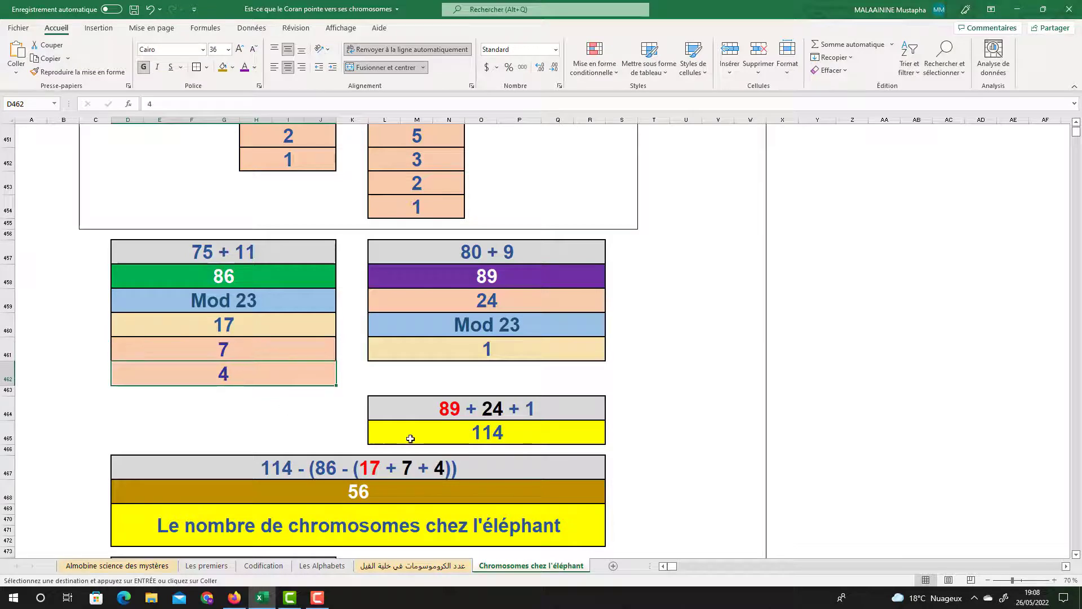
{"action": "double_click", "coordinate": [372, 494]}
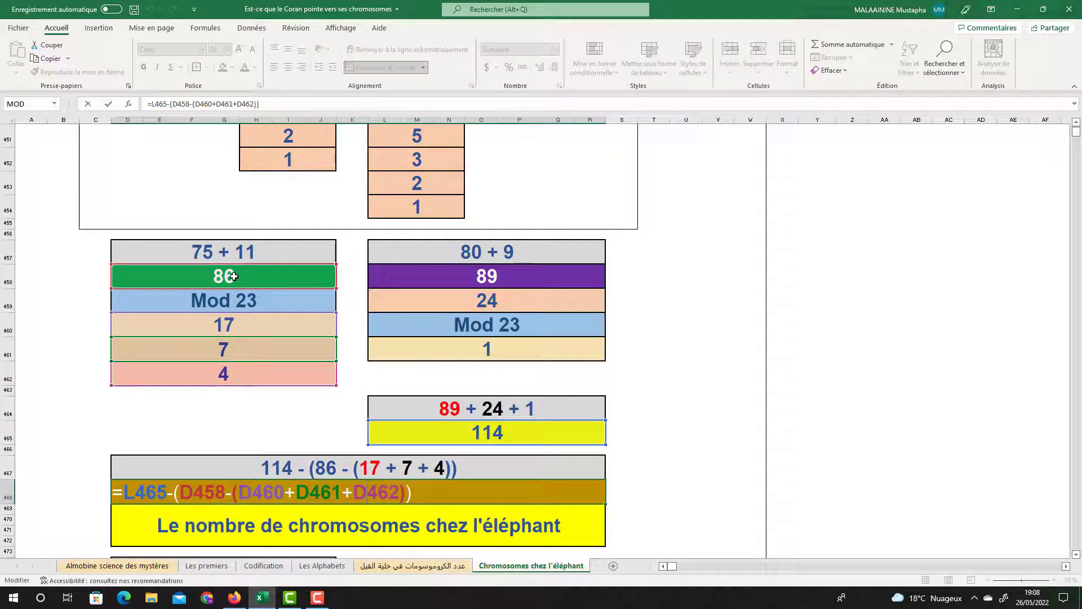
{"action": "key", "text": "Return"}
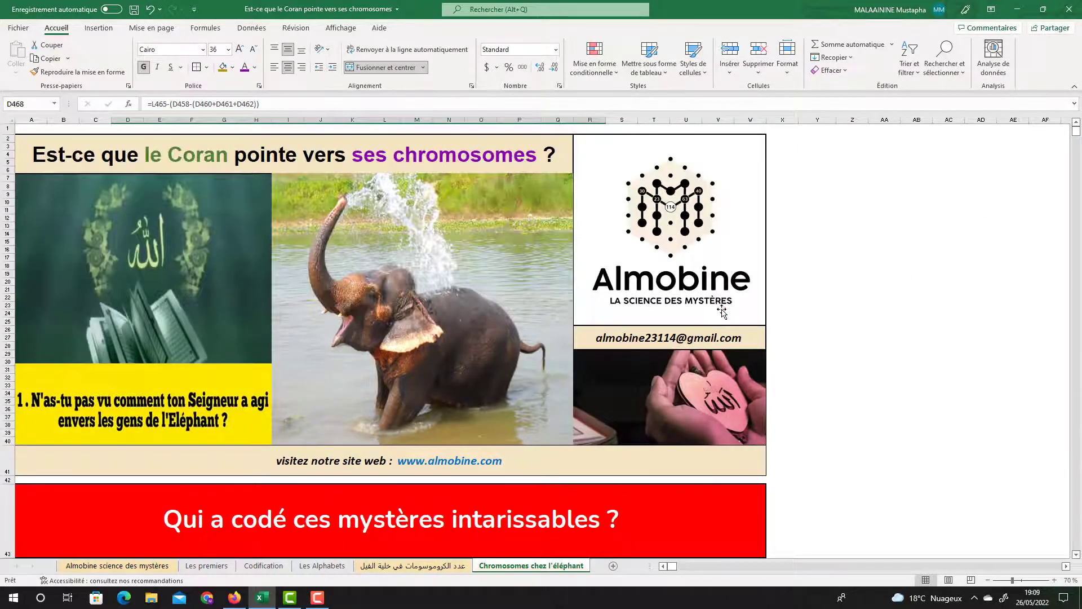
Step: Return to the 1474/2058 section and check the formulas in D82, D89 and D96
{"action": "scroll", "coordinate": [721, 312], "scroll_direction": "down", "scroll_amount": 15}
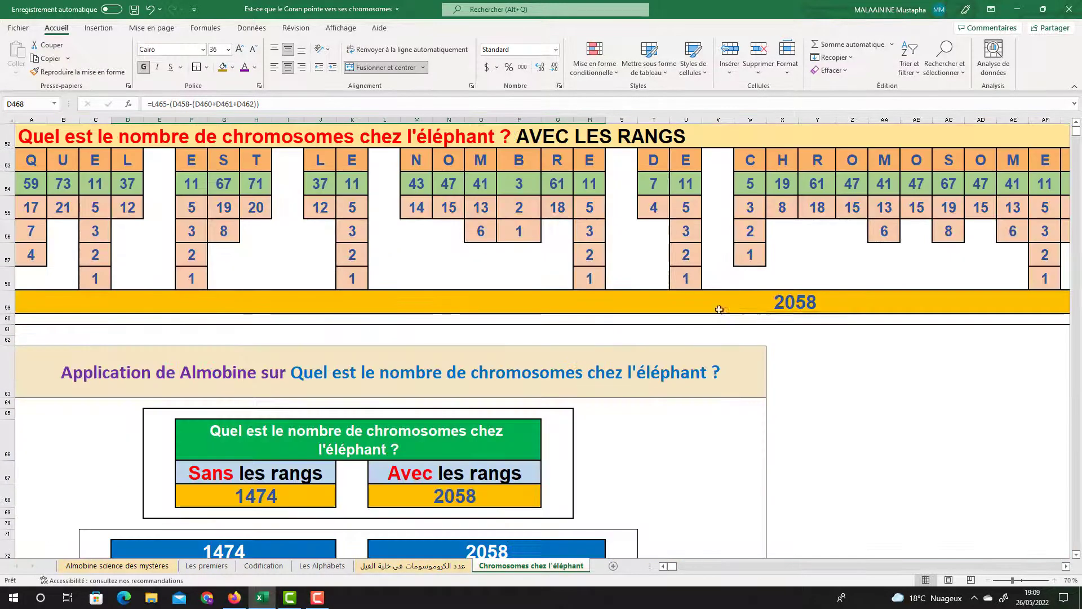
{"action": "scroll", "coordinate": [562, 251], "scroll_direction": "down", "scroll_amount": 8}
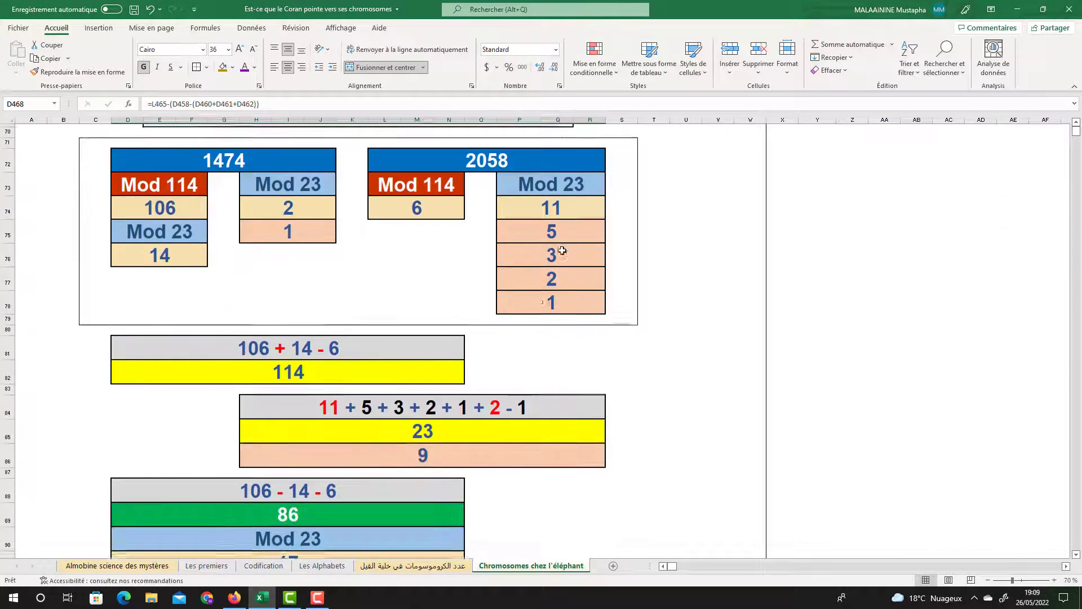
{"action": "left_click", "coordinate": [262, 251]}
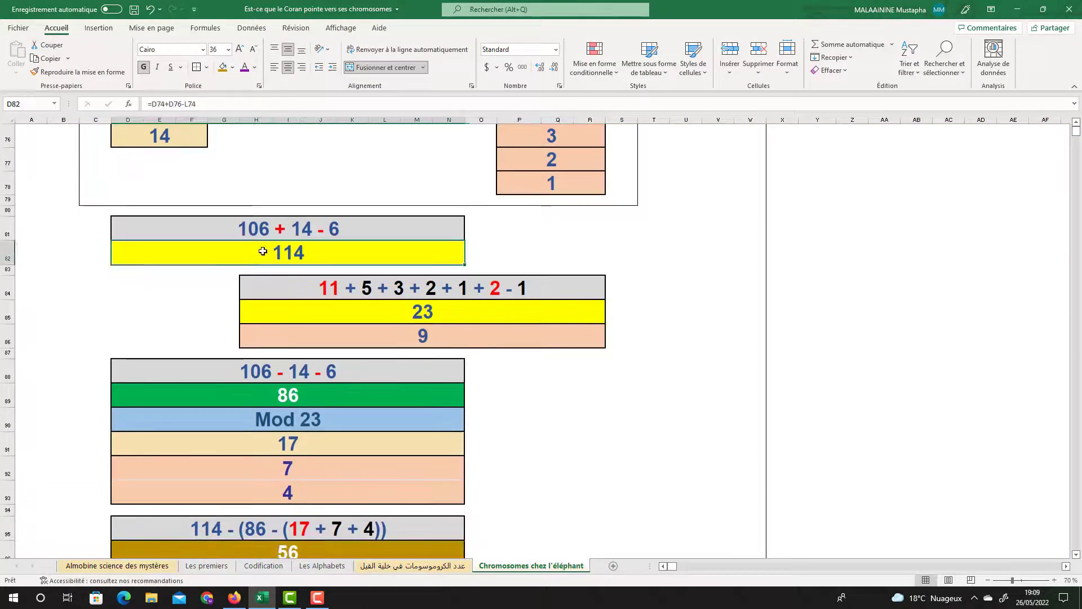
{"action": "left_click", "coordinate": [287, 402]}
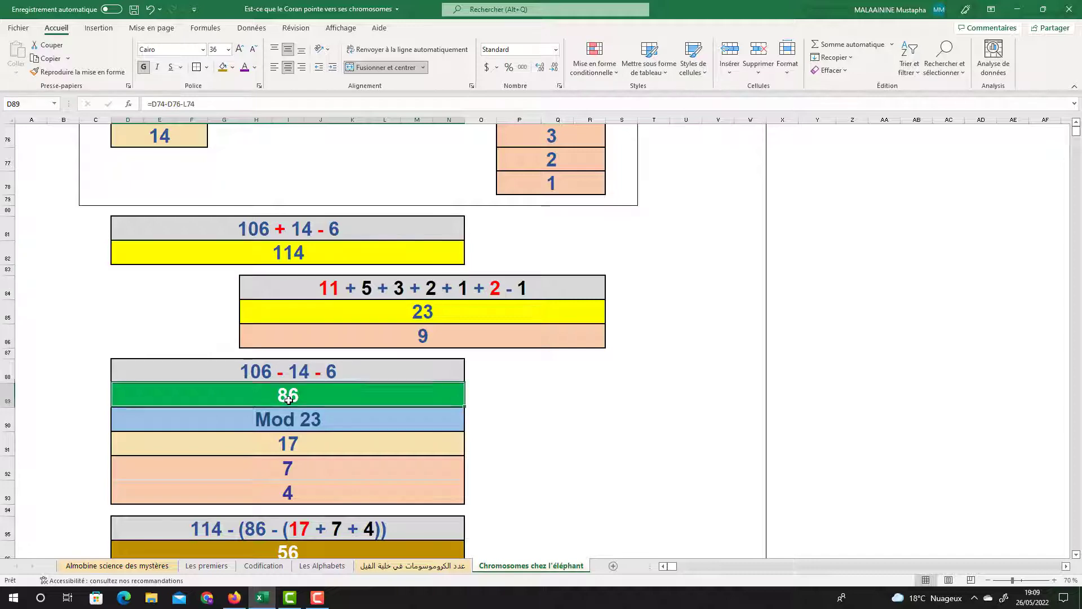
{"action": "scroll", "coordinate": [287, 401], "scroll_direction": "down", "scroll_amount": 2}
{"action": "left_click", "coordinate": [338, 435]}
Step: Review the chromosome question in F66 and compare its results in D89 and D82 with the final subtraction in D96
{"action": "scroll", "coordinate": [344, 400], "scroll_direction": "up", "scroll_amount": 8}
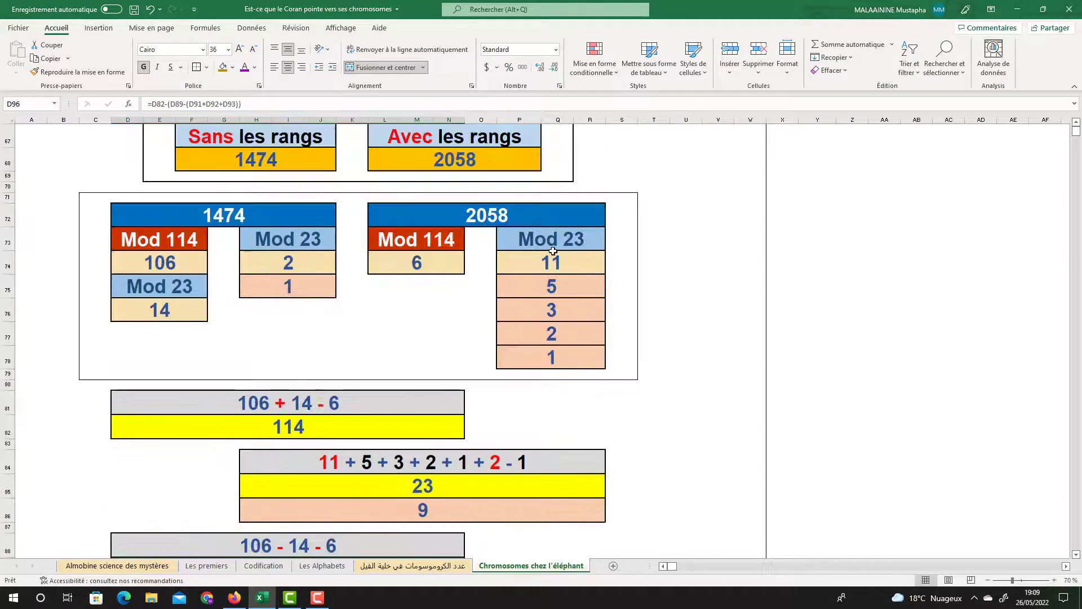
{"action": "left_click", "coordinate": [373, 243]}
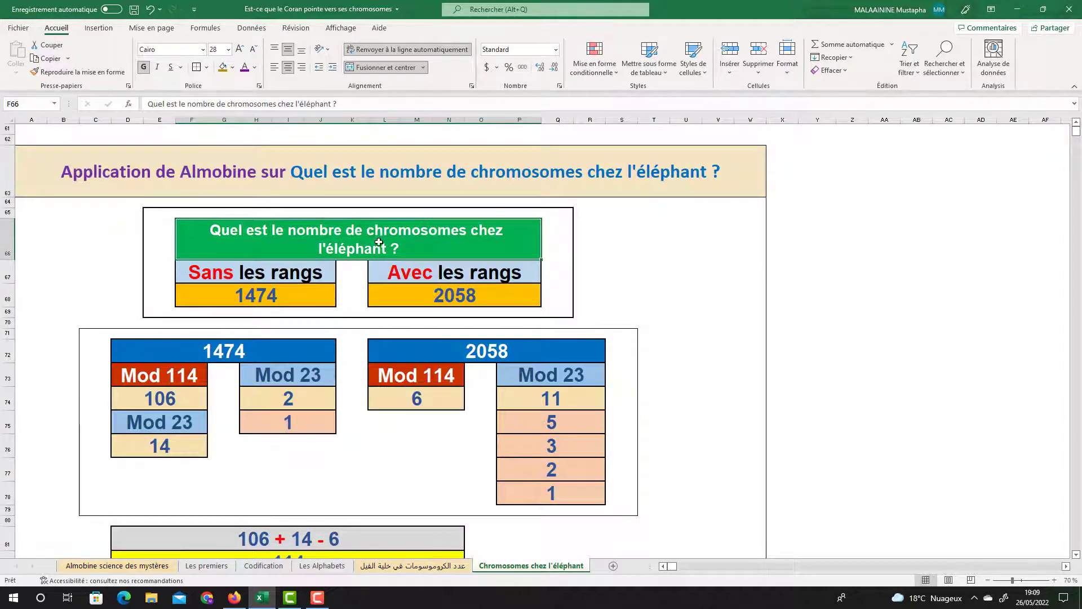
{"action": "scroll", "coordinate": [379, 242], "scroll_direction": "down", "scroll_amount": 5}
{"action": "scroll", "coordinate": [382, 358], "scroll_direction": "up", "scroll_amount": 4}
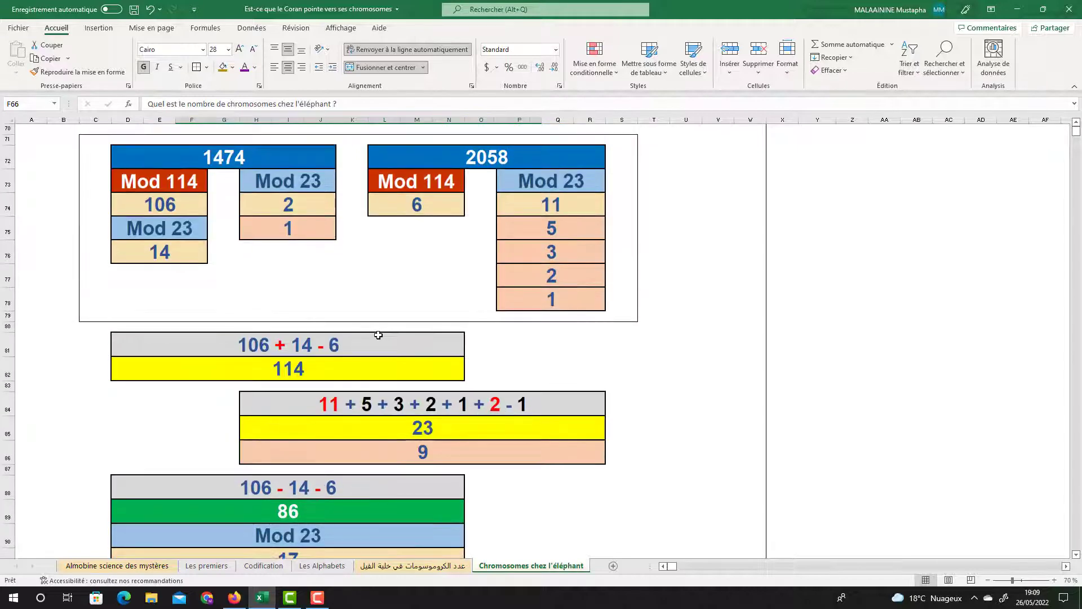
{"action": "scroll", "coordinate": [365, 179], "scroll_direction": "down", "scroll_amount": 4}
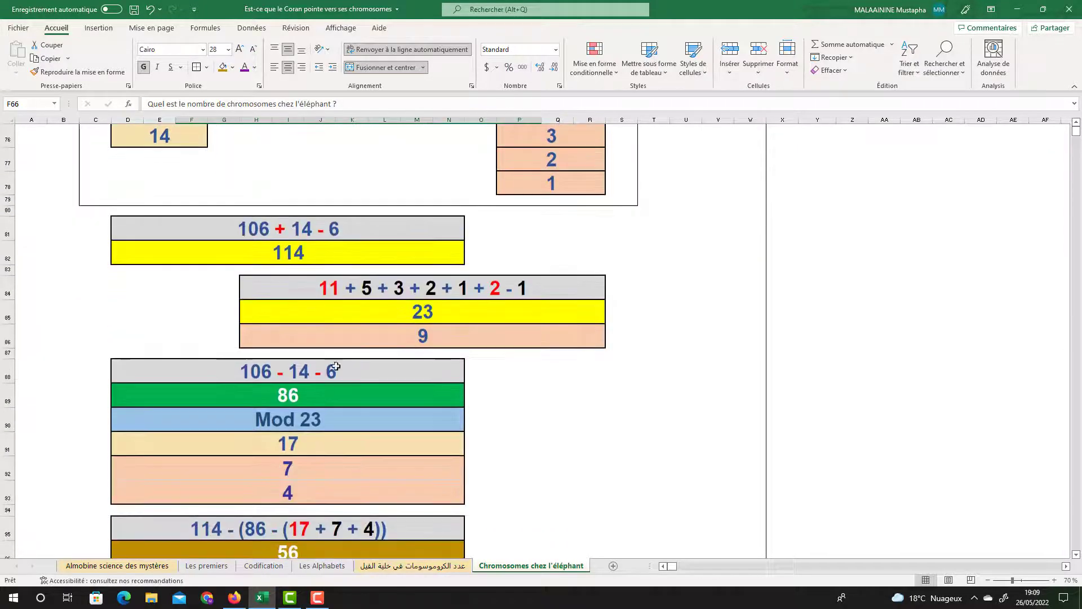
{"action": "left_click", "coordinate": [313, 392]}
{"action": "left_click", "coordinate": [307, 258]}
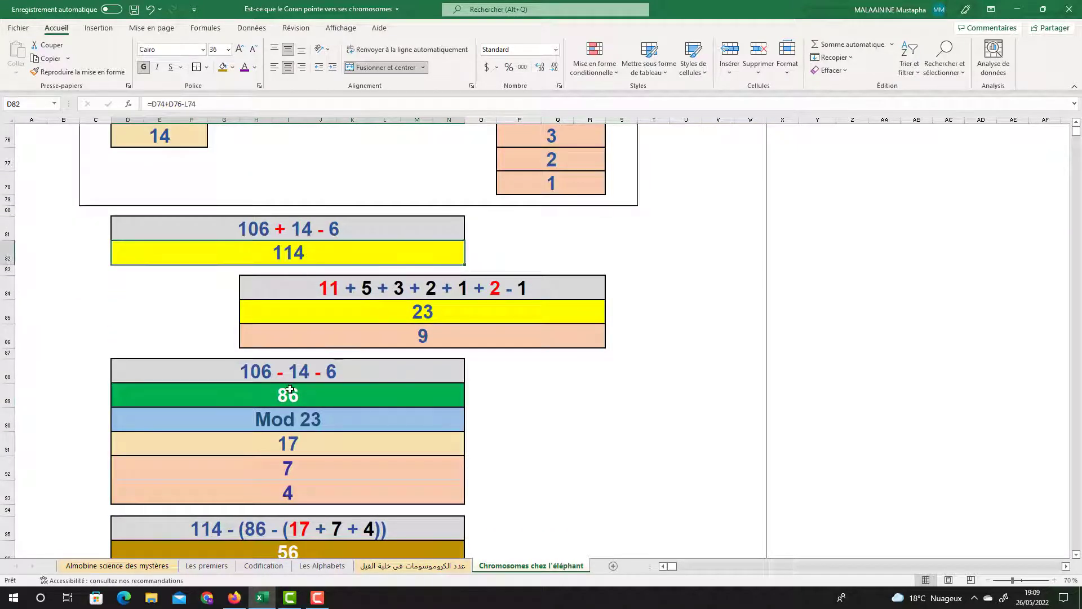
{"action": "left_click", "coordinate": [288, 549]}
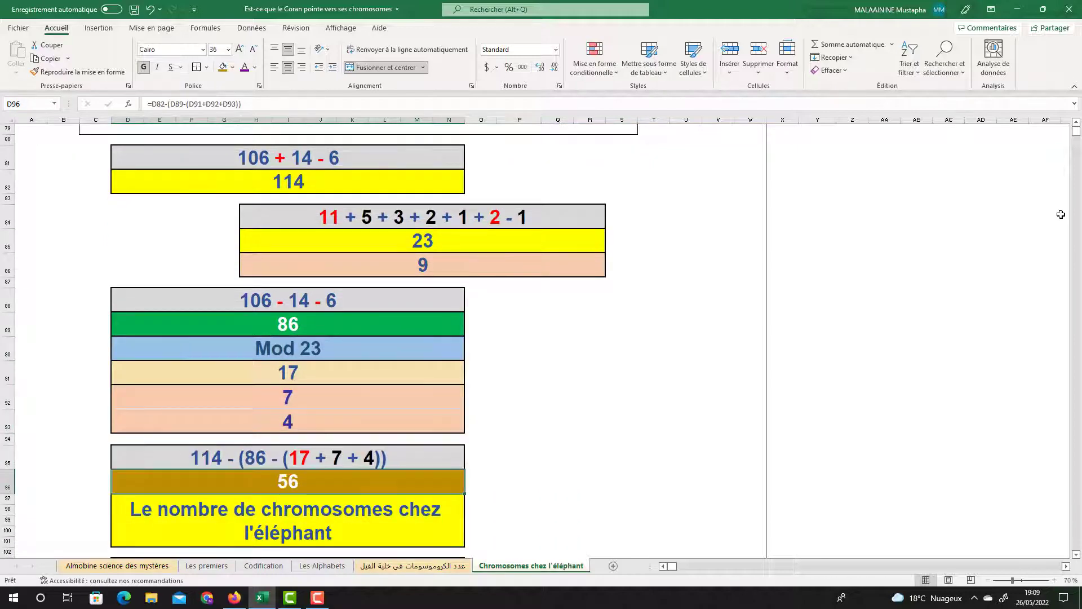
Step: Return to the verse's 2127/2930 section, highlight D458 to D462 and check their sum formula in D475
{"action": "scroll", "coordinate": [1076, 207], "scroll_direction": "down", "scroll_amount": 20}
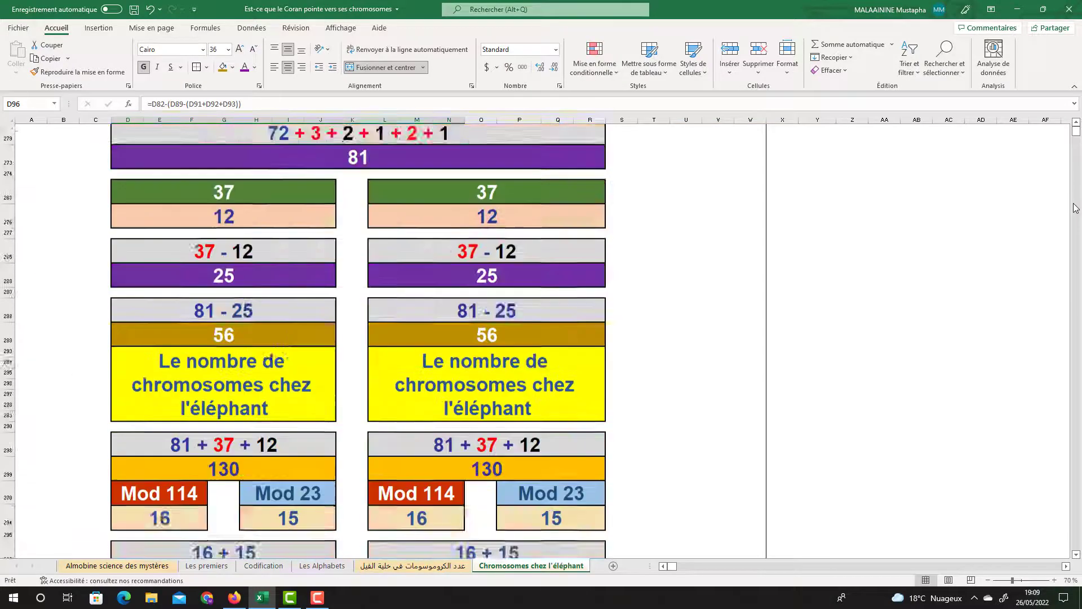
{"action": "scroll", "coordinate": [1076, 208], "scroll_direction": "down", "scroll_amount": 20}
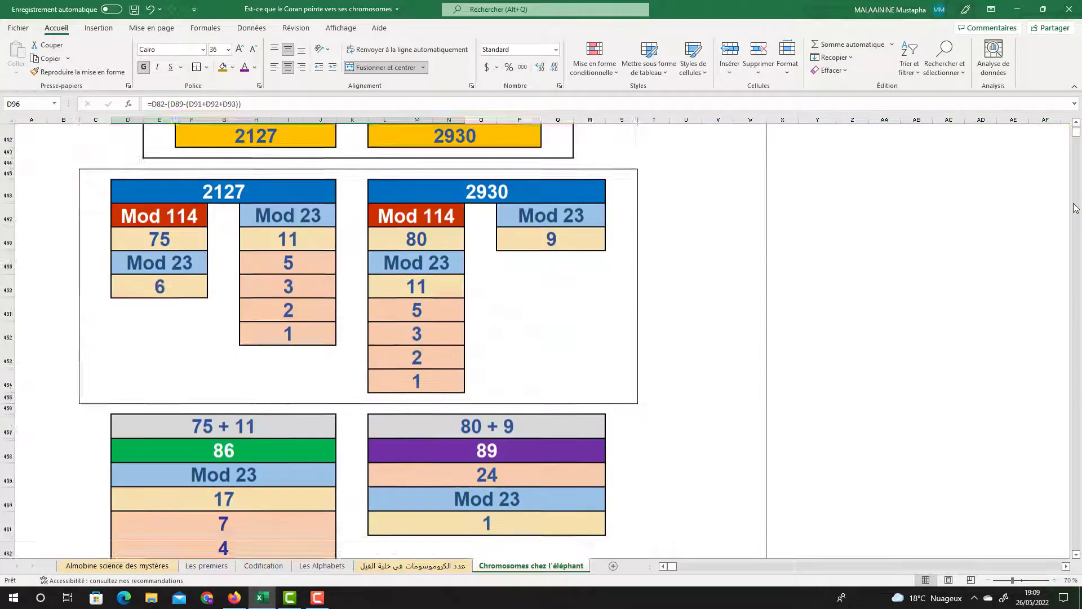
{"action": "scroll", "coordinate": [1076, 207], "scroll_direction": "down", "scroll_amount": 8}
{"action": "scroll", "coordinate": [919, 243], "scroll_direction": "up", "scroll_amount": 3}
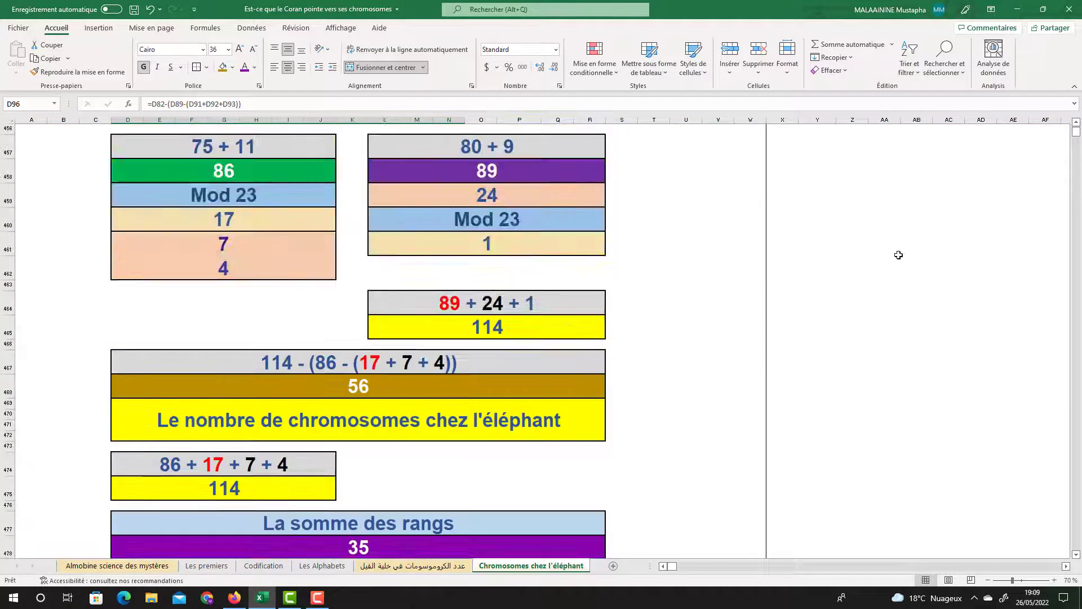
{"action": "scroll", "coordinate": [899, 254], "scroll_direction": "up", "scroll_amount": 1}
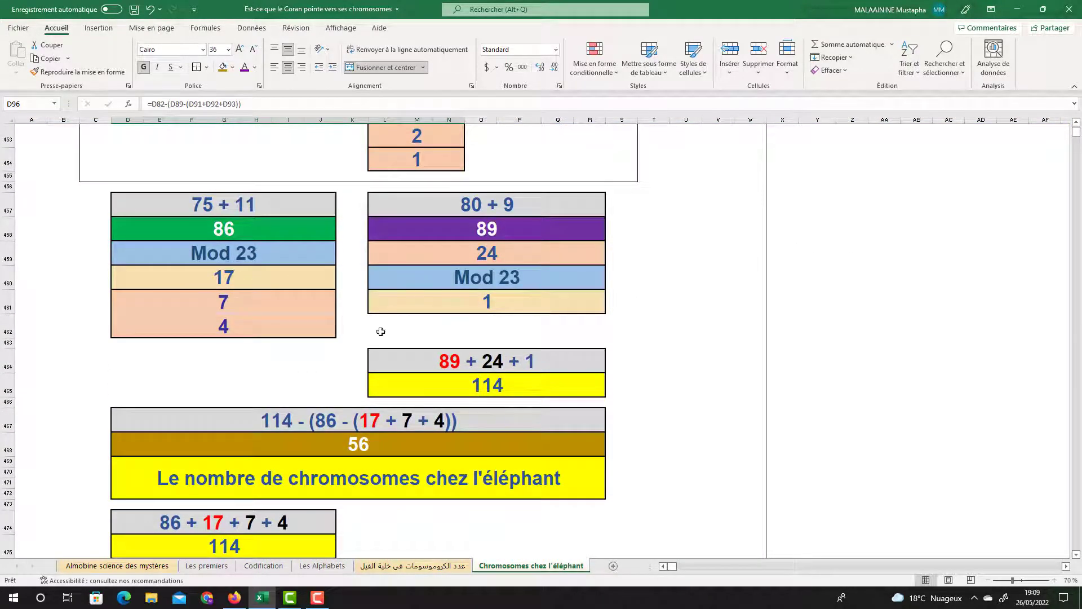
{"action": "left_click_drag", "start_coordinate": [250, 234], "coordinate": [360, 355]}
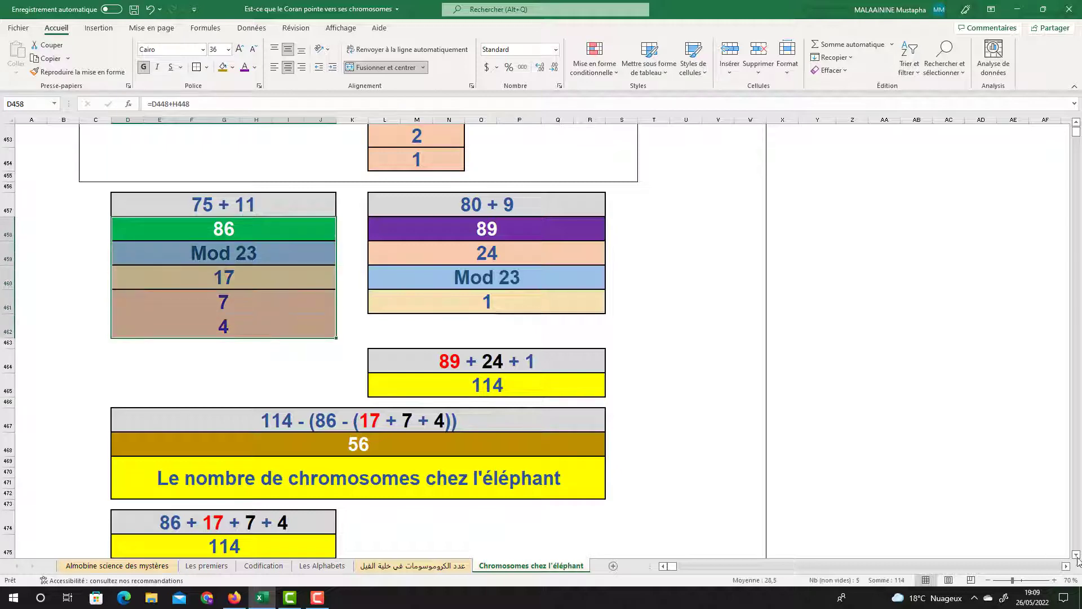
{"action": "scroll", "coordinate": [885, 535], "scroll_direction": "down", "scroll_amount": 2}
{"action": "left_click", "coordinate": [253, 457]}
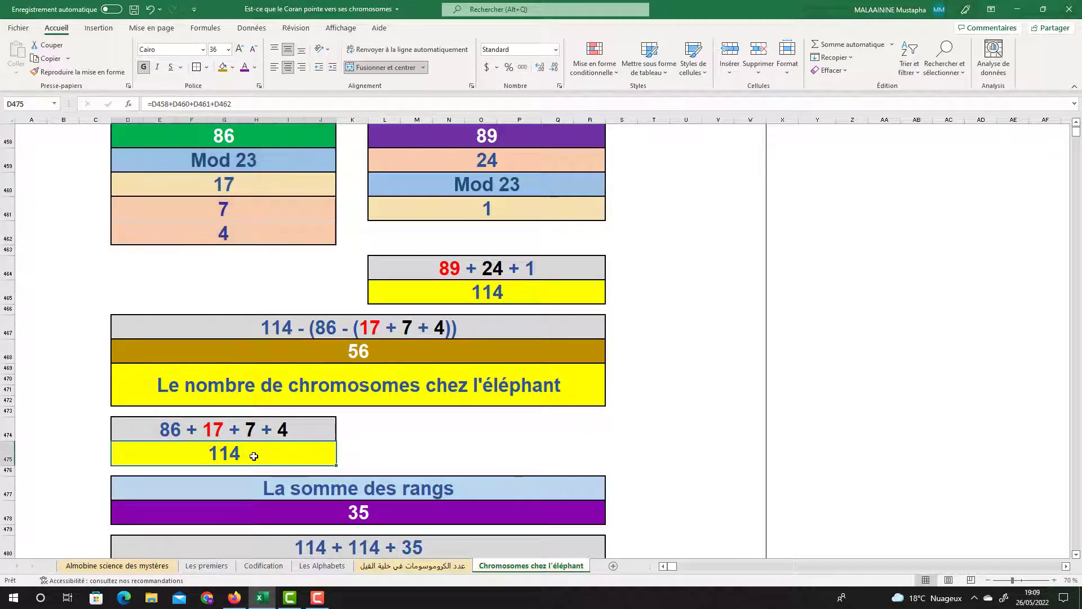
Step: Inspect the rank sum formula in D478, trace its referenced cells L459, D461 and D462, and recheck the sum in D475
{"action": "double_click", "coordinate": [373, 525]}
{"action": "scroll", "coordinate": [274, 419], "scroll_direction": "up", "scroll_amount": 3}
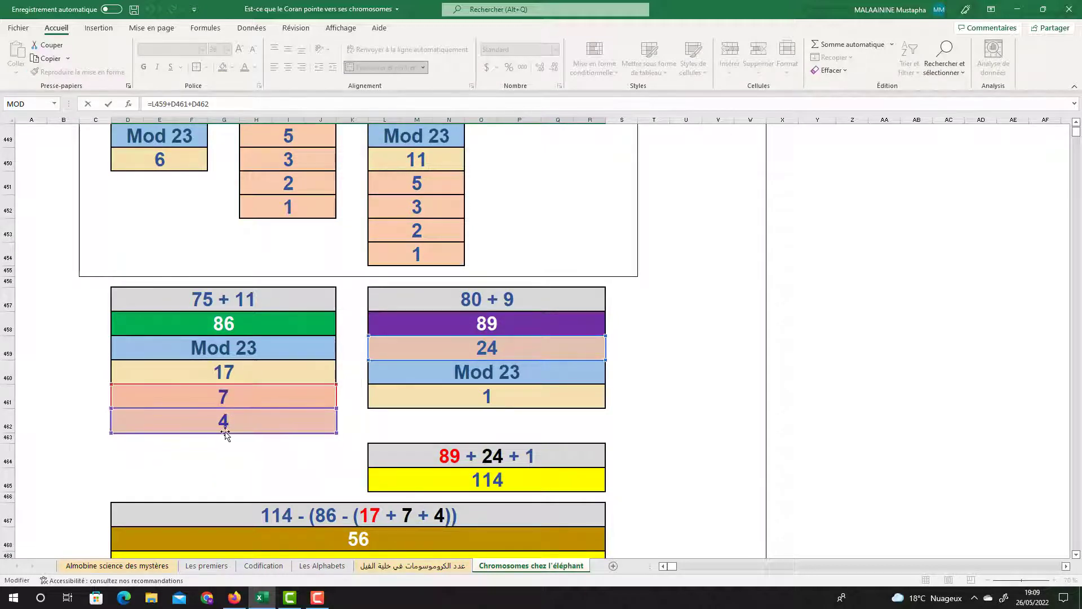
{"action": "scroll", "coordinate": [201, 285], "scroll_direction": "up", "scroll_amount": 1}
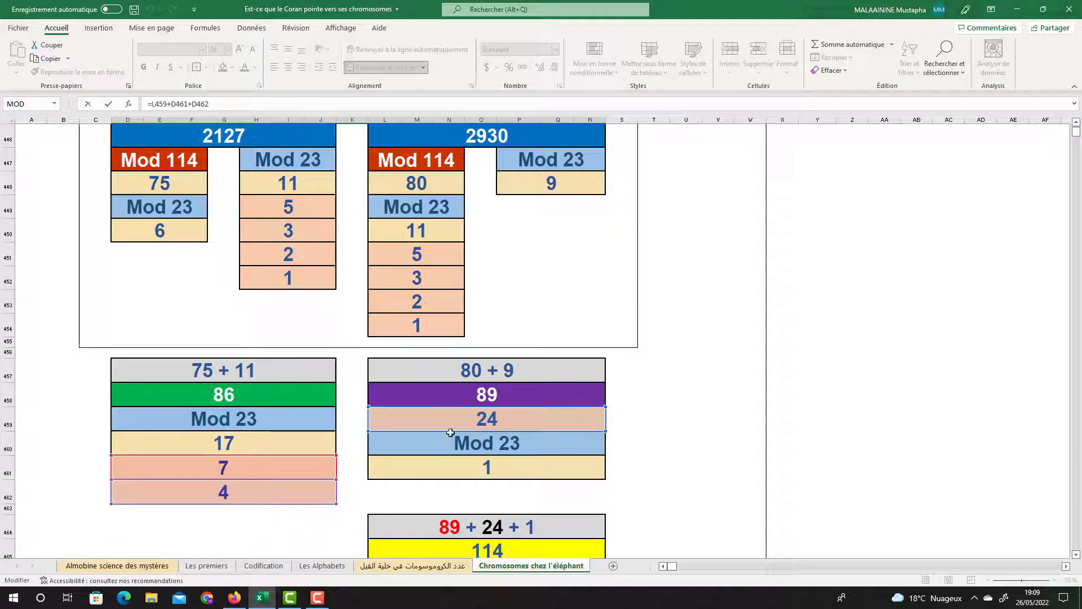
{"action": "key", "text": "Escape"}
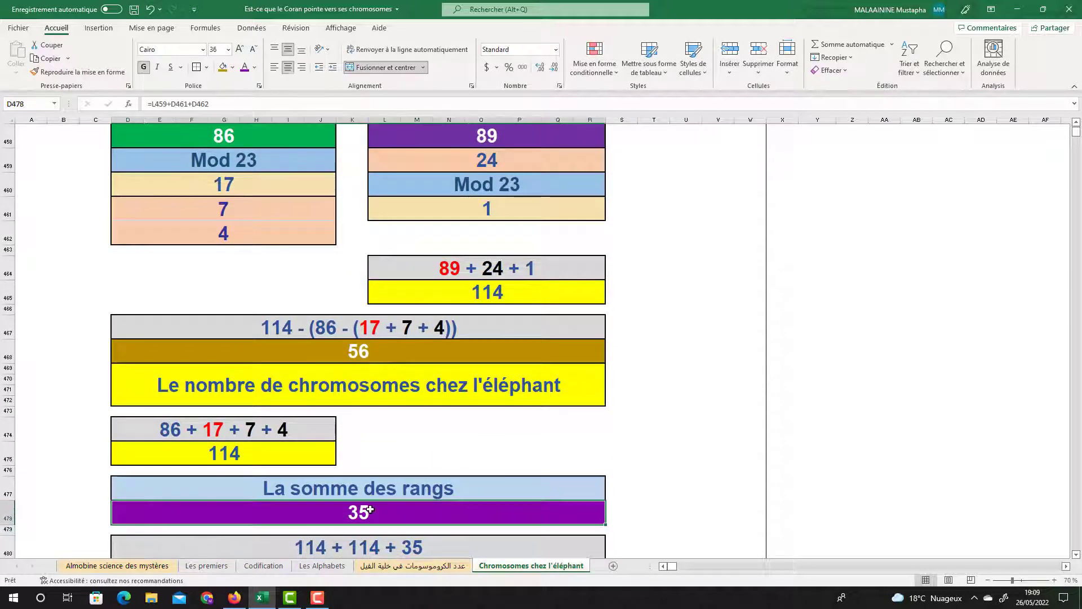
{"action": "left_click", "coordinate": [214, 456]}
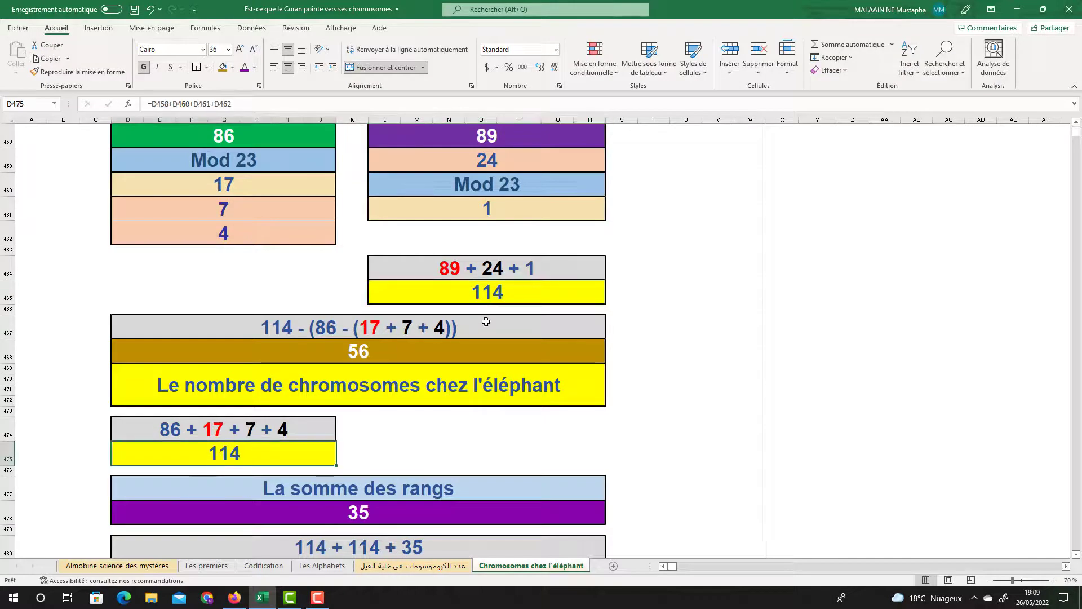
{"action": "left_click", "coordinate": [347, 510]}
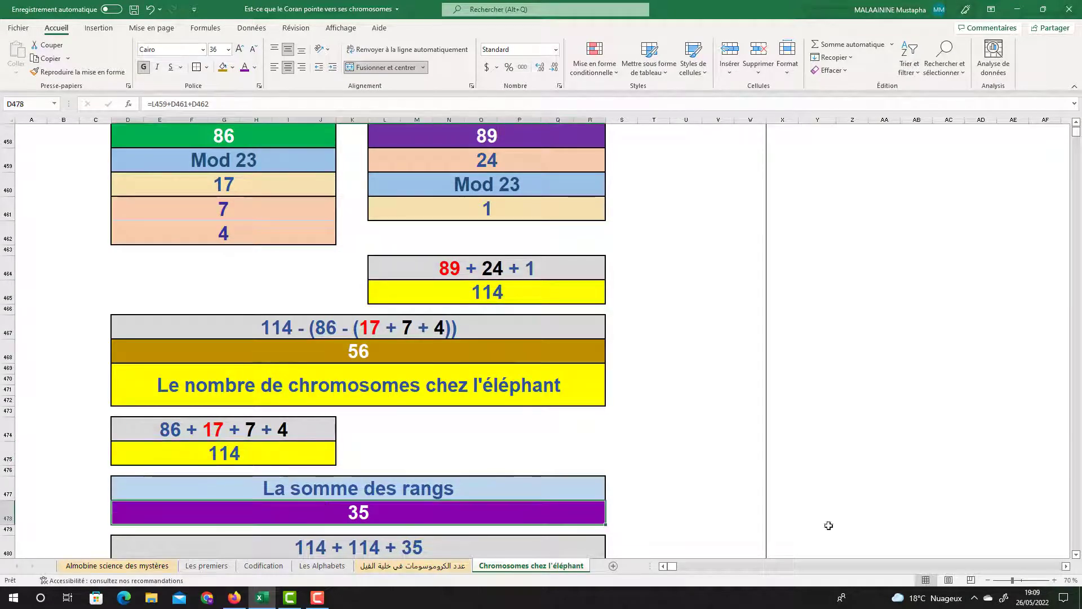
Step: Check the sum formula in D481 and its prime number rank in D483
{"action": "scroll", "coordinate": [450, 446], "scroll_direction": "down", "scroll_amount": 3}
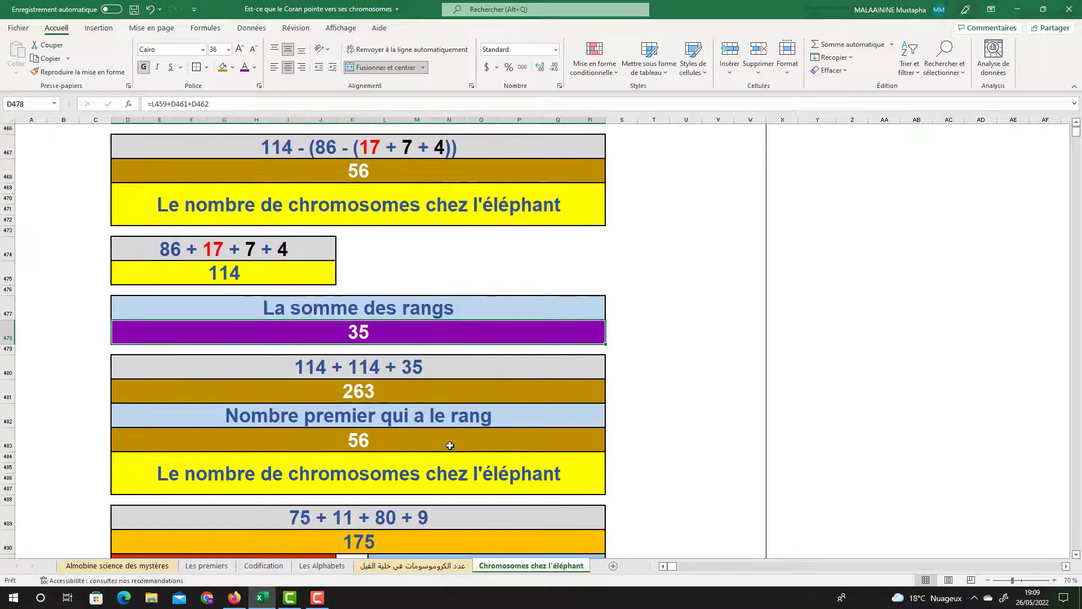
{"action": "left_click", "coordinate": [364, 391]}
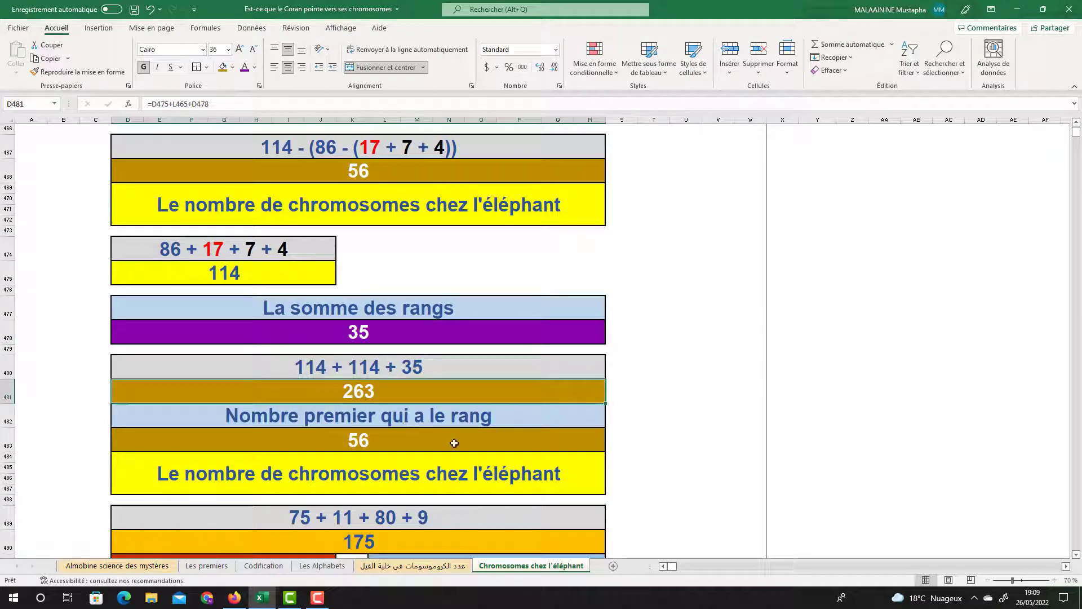
{"action": "left_click", "coordinate": [379, 446]}
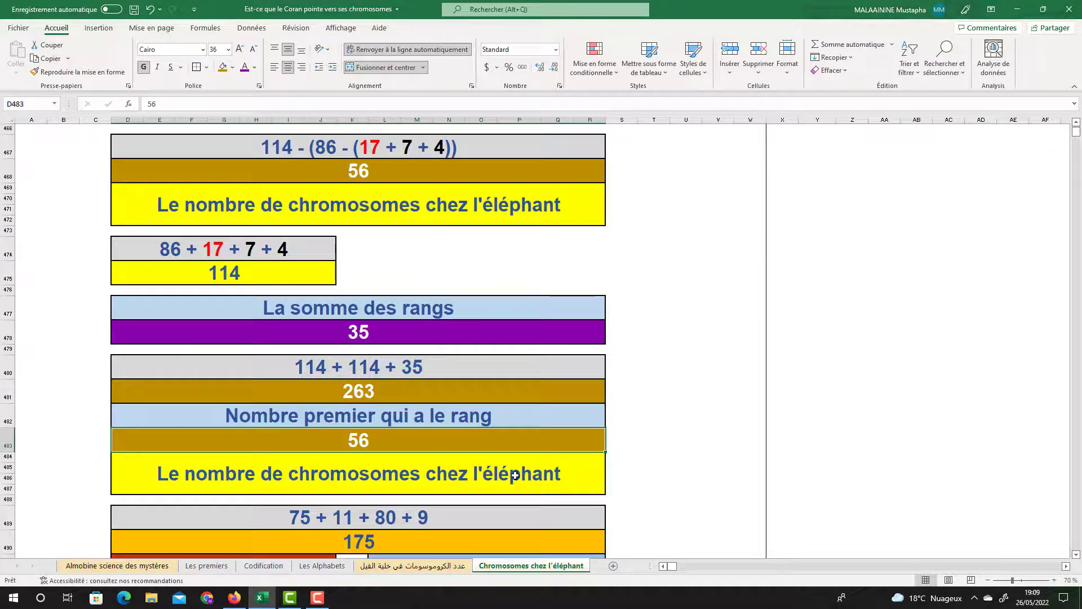
Step: Inspect the sum formula in D490 and trace its referenced cells D448, H448, L448 and P448
{"action": "double_click", "coordinate": [374, 540]}
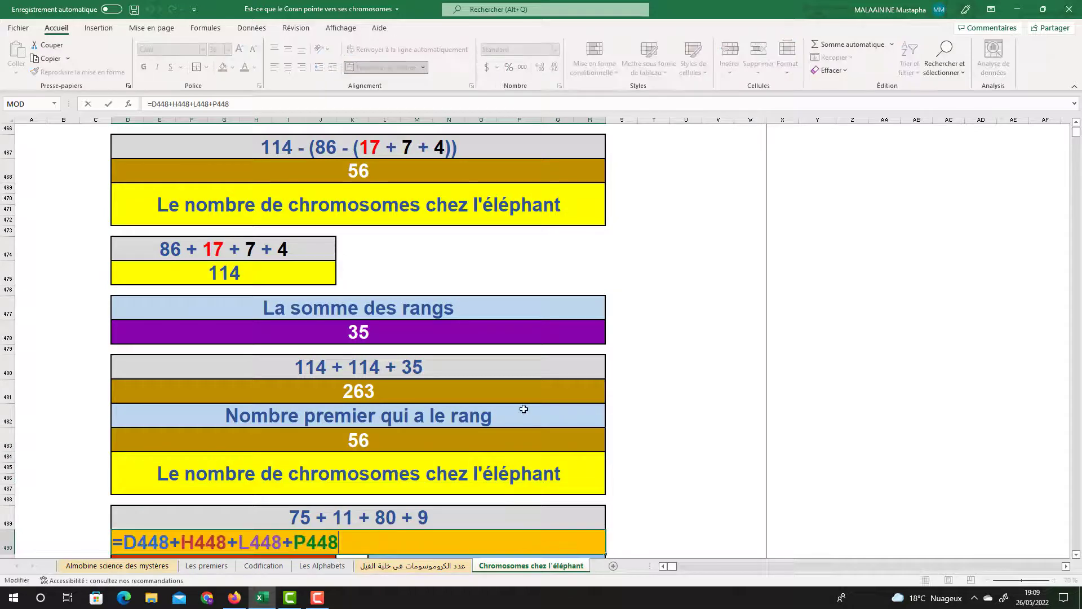
{"action": "scroll", "coordinate": [522, 409], "scroll_direction": "up", "scroll_amount": 7}
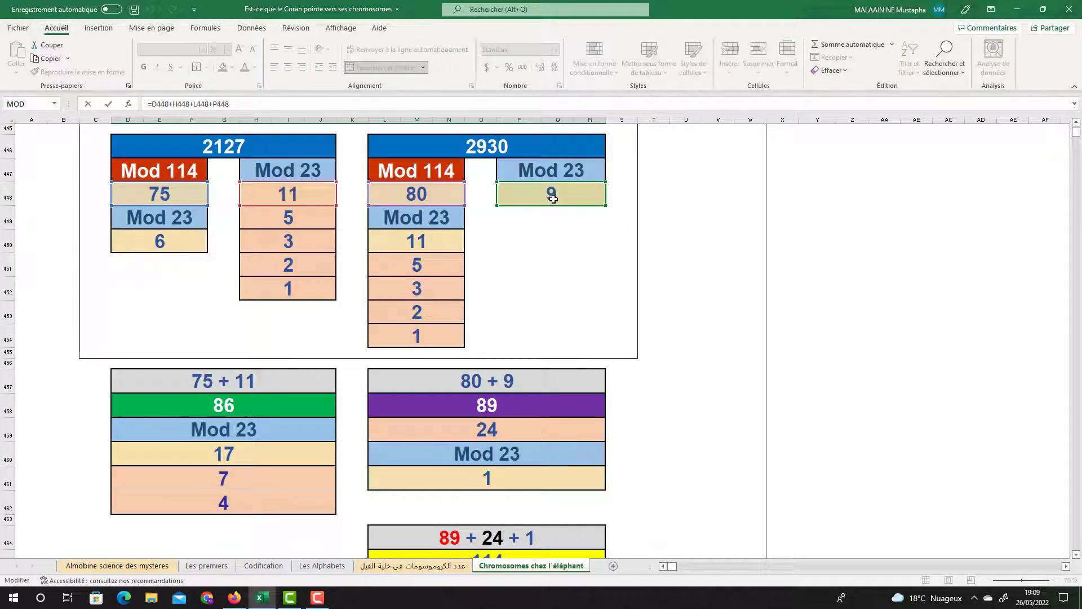
{"action": "key", "text": "Return"}
{"action": "left_click", "coordinate": [406, 504]}
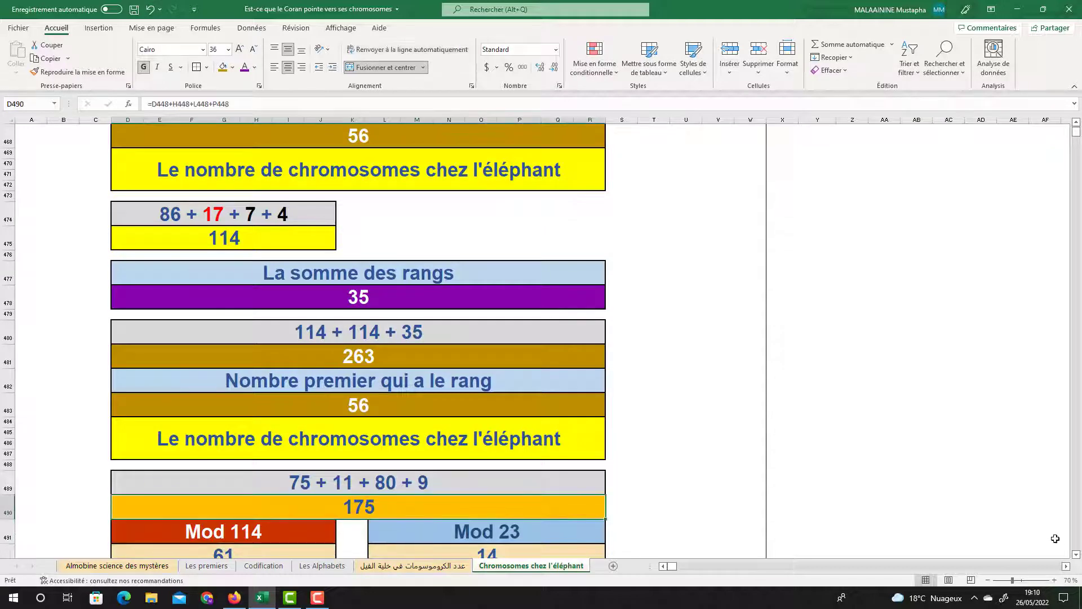
Step: Check the Mod 114 and Mod 23 results in D492 and L492, the rank in D493, and the sum formula in D496
{"action": "scroll", "coordinate": [1077, 556], "scroll_direction": "down", "scroll_amount": 3}
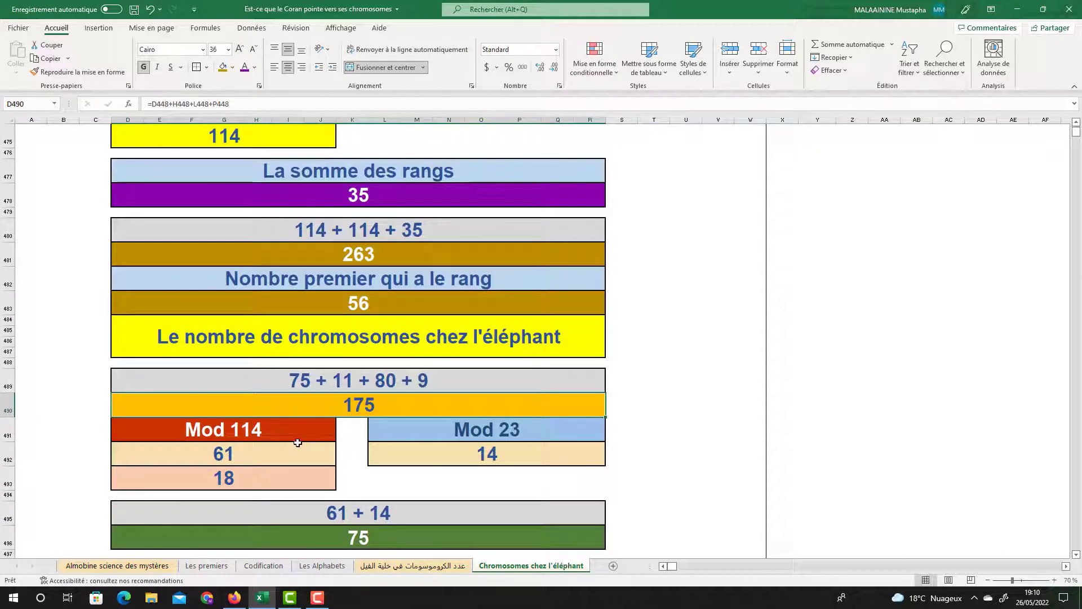
{"action": "left_click", "coordinate": [261, 427]}
{"action": "left_click", "coordinate": [160, 451]}
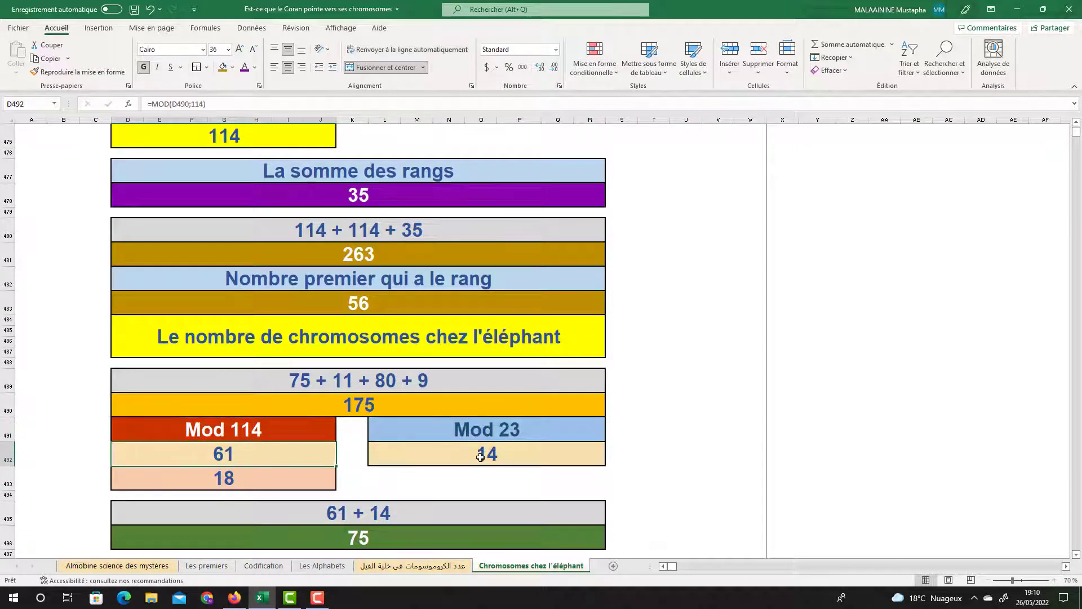
{"action": "left_click", "coordinate": [480, 457]}
{"action": "left_click", "coordinate": [216, 474]}
{"action": "left_click", "coordinate": [11, 461]}
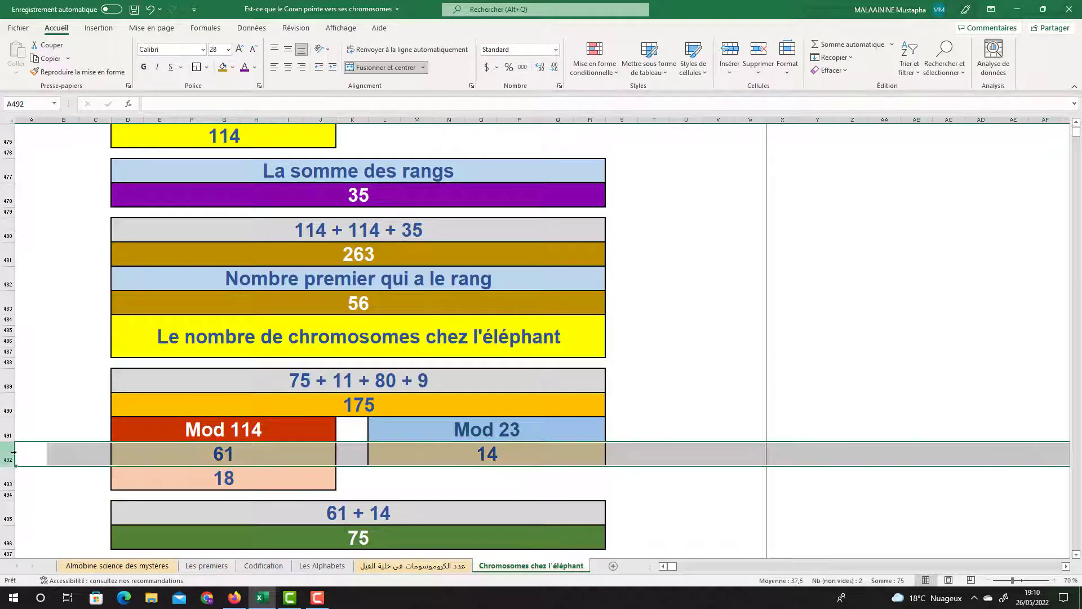
{"action": "left_click", "coordinate": [222, 455]}
{"action": "left_click", "coordinate": [390, 540]}
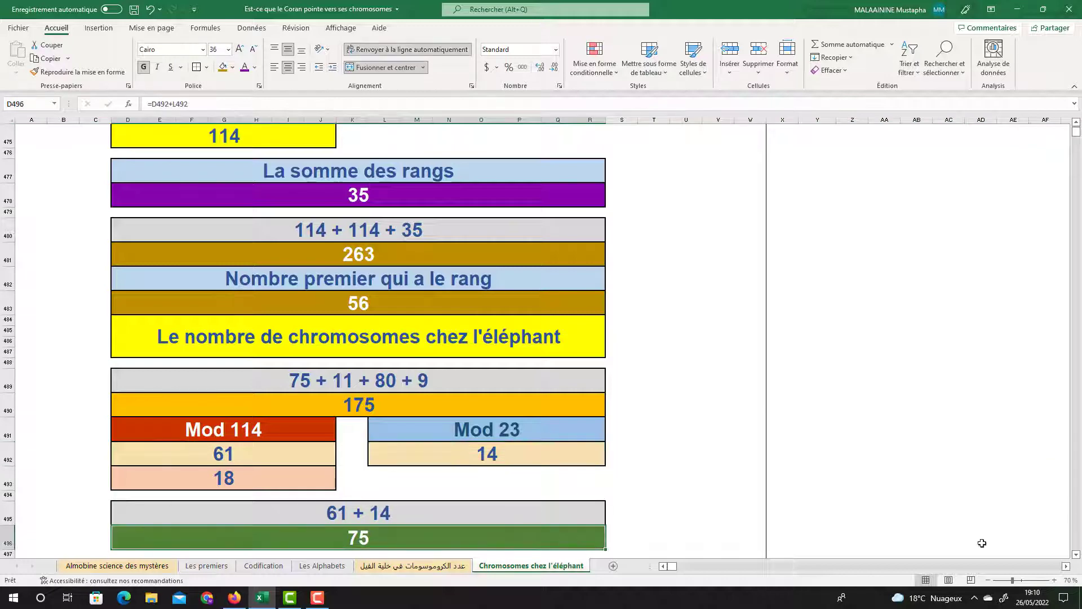
Step: Inspect the sum formula in D499 and trace its referenced Mod 23 results and ranks in the 2127/2930 tables
{"action": "left_click", "coordinate": [1077, 555]}
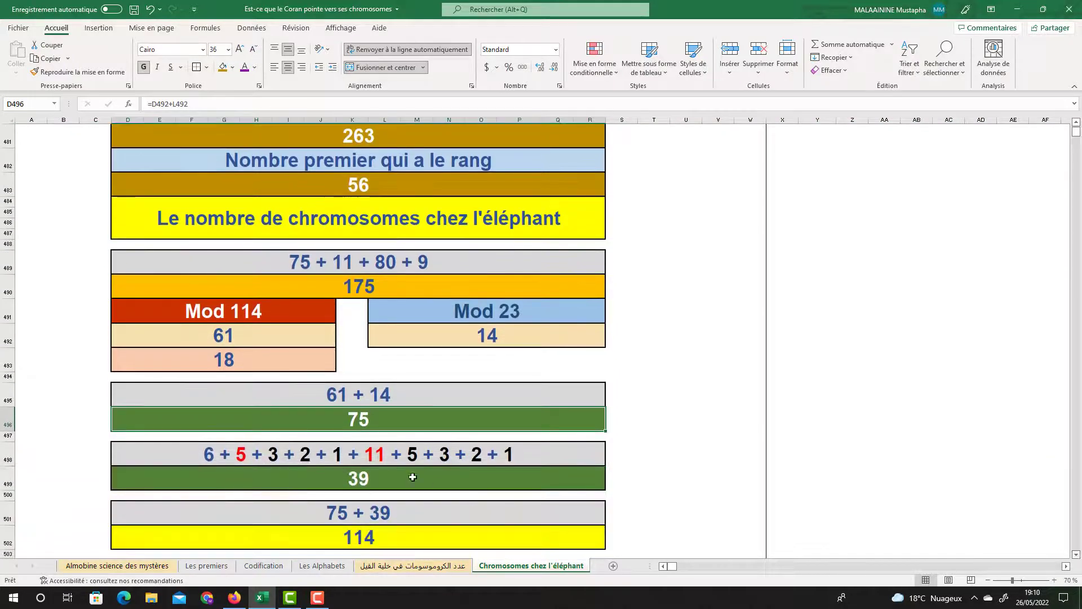
{"action": "double_click", "coordinate": [374, 474]}
{"action": "scroll", "coordinate": [366, 440], "scroll_direction": "up", "scroll_amount": 15}
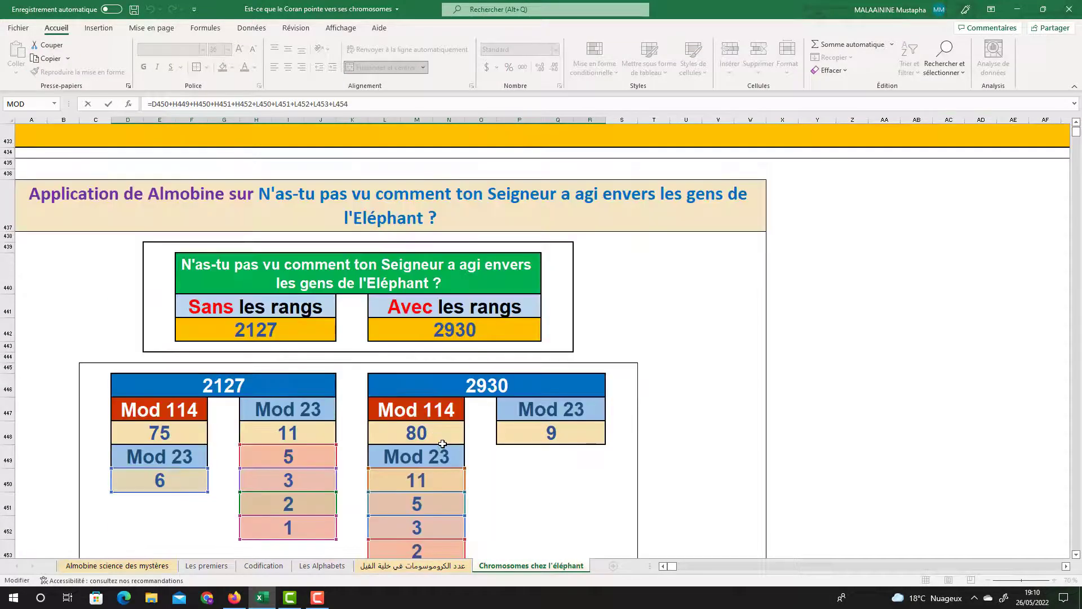
{"action": "scroll", "coordinate": [361, 408], "scroll_direction": "down", "scroll_amount": 3}
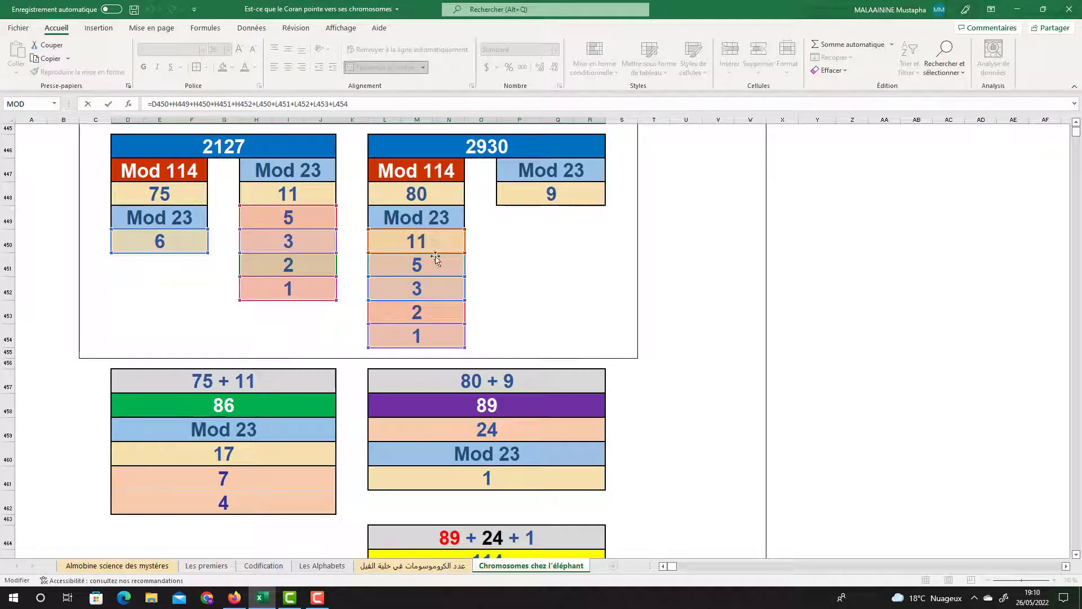
{"action": "key", "text": "Return"}
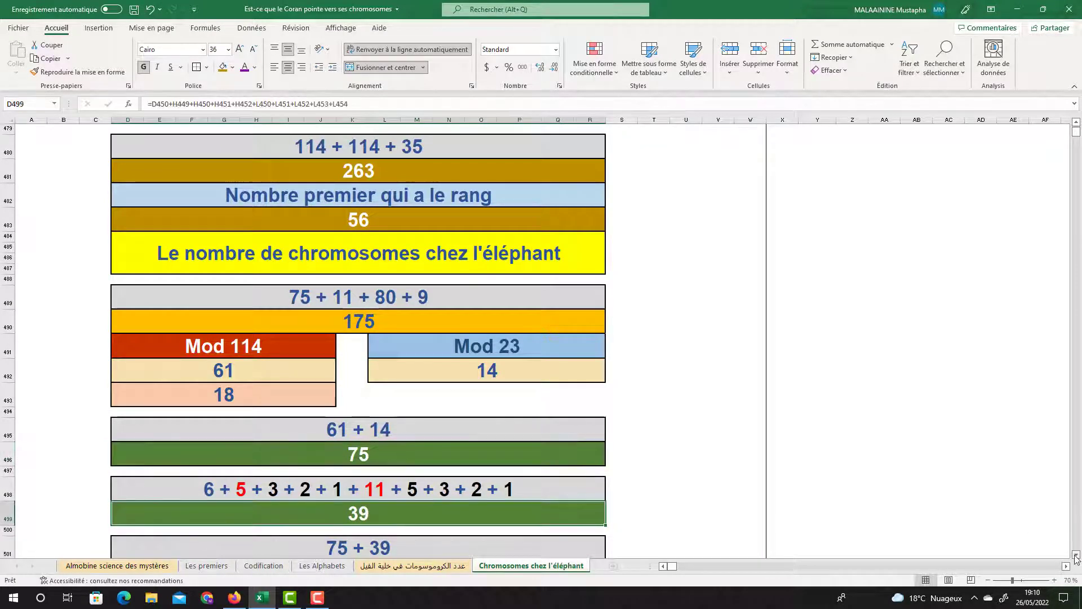
Step: Check the sum in D502, then inspect the total rank formula in D505 by tracing its references in D493, D478 and the 2127/2930 tables
{"action": "scroll", "coordinate": [905, 538], "scroll_direction": "down", "scroll_amount": 3}
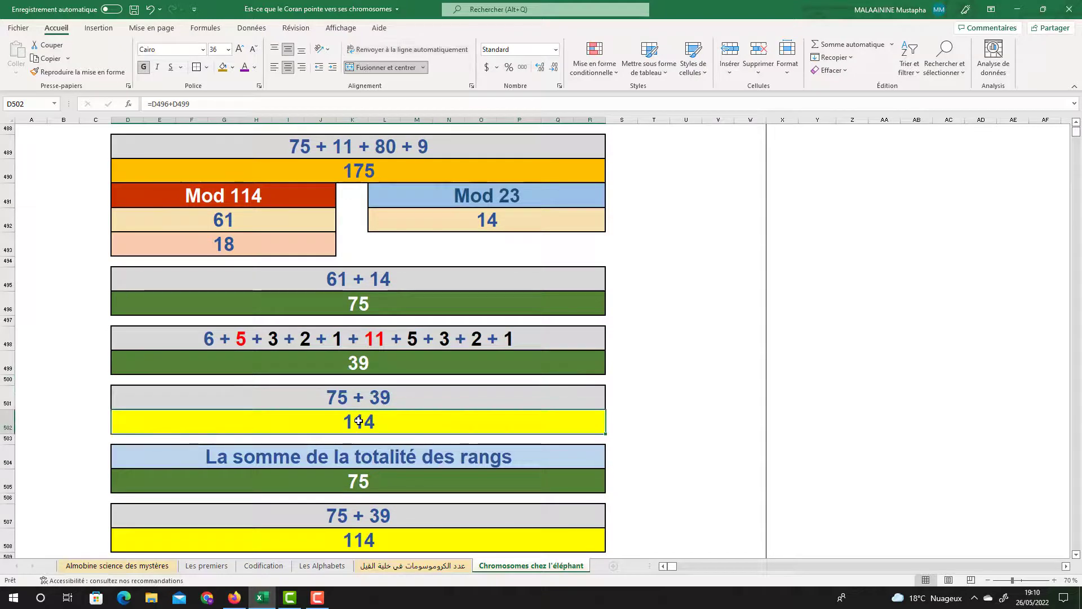
{"action": "double_click", "coordinate": [364, 479]}
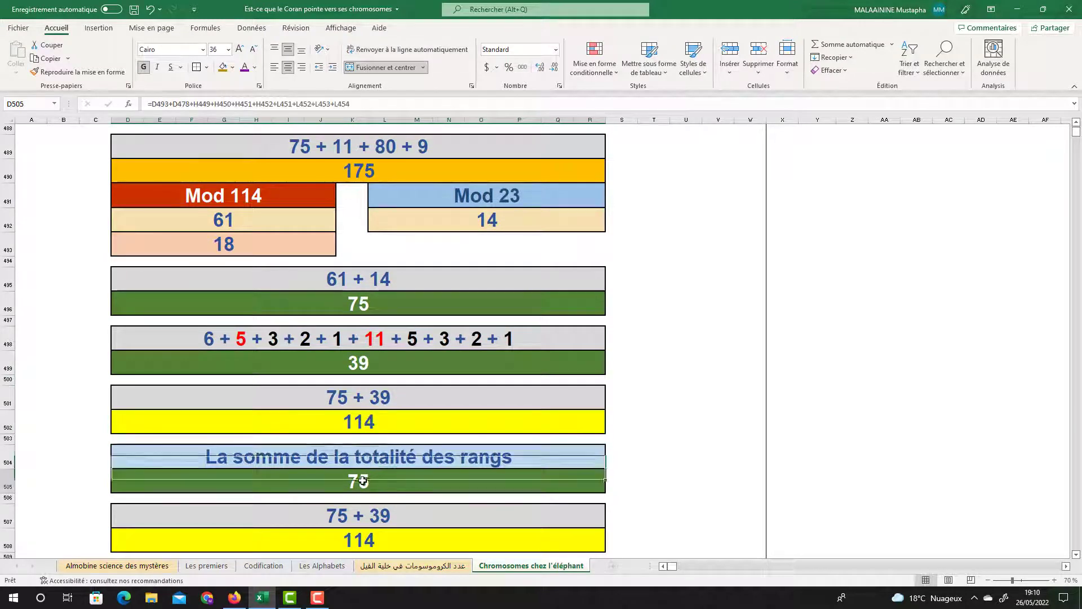
{"action": "scroll", "coordinate": [418, 429], "scroll_direction": "up", "scroll_amount": 2}
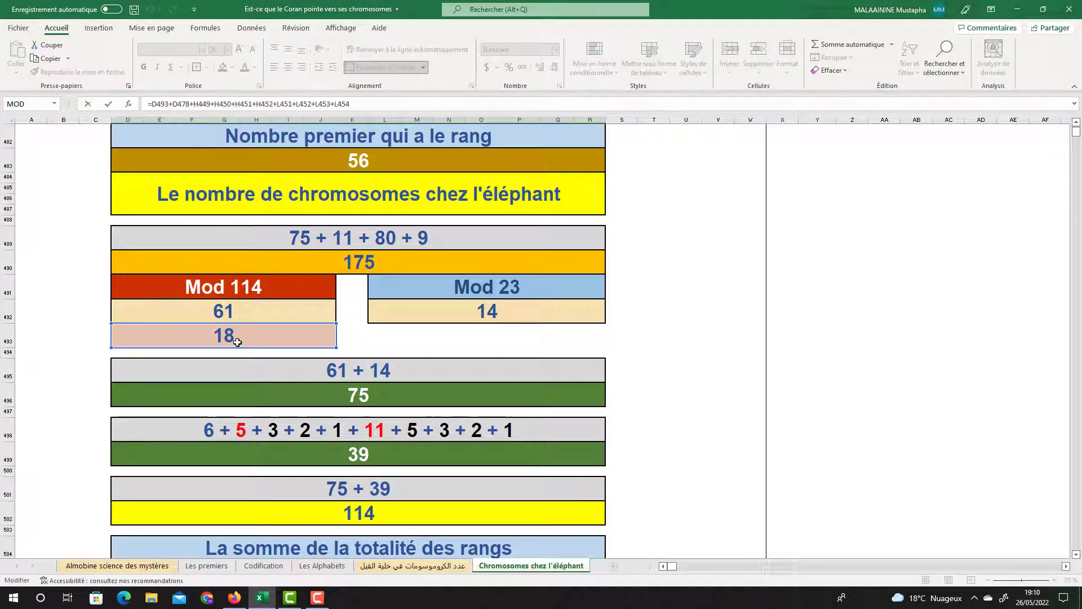
{"action": "scroll", "coordinate": [415, 398], "scroll_direction": "up", "scroll_amount": 8}
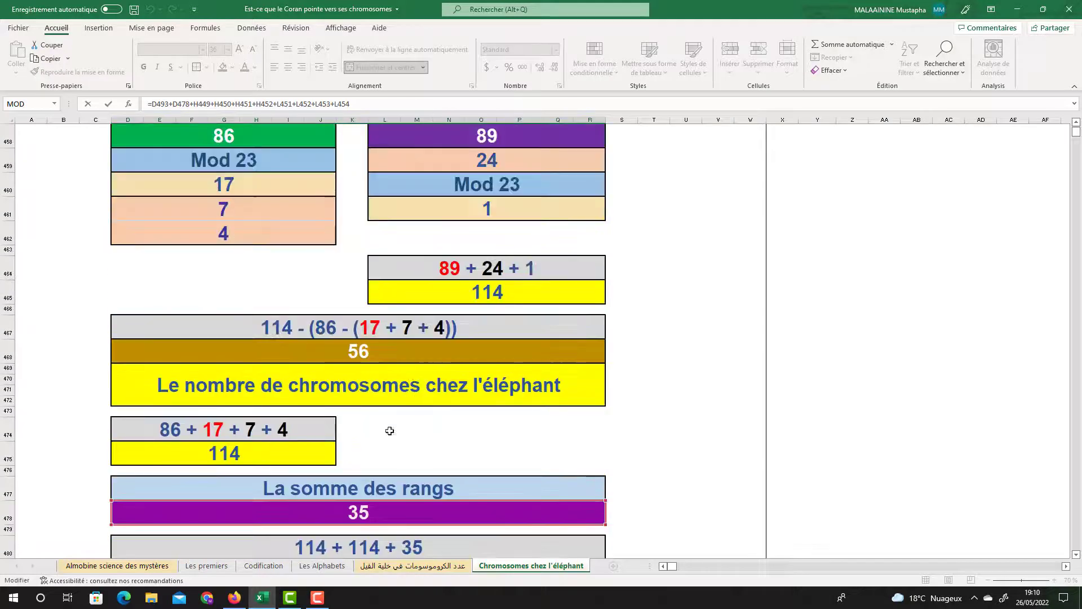
{"action": "scroll", "coordinate": [394, 508], "scroll_direction": "up", "scroll_amount": 5}
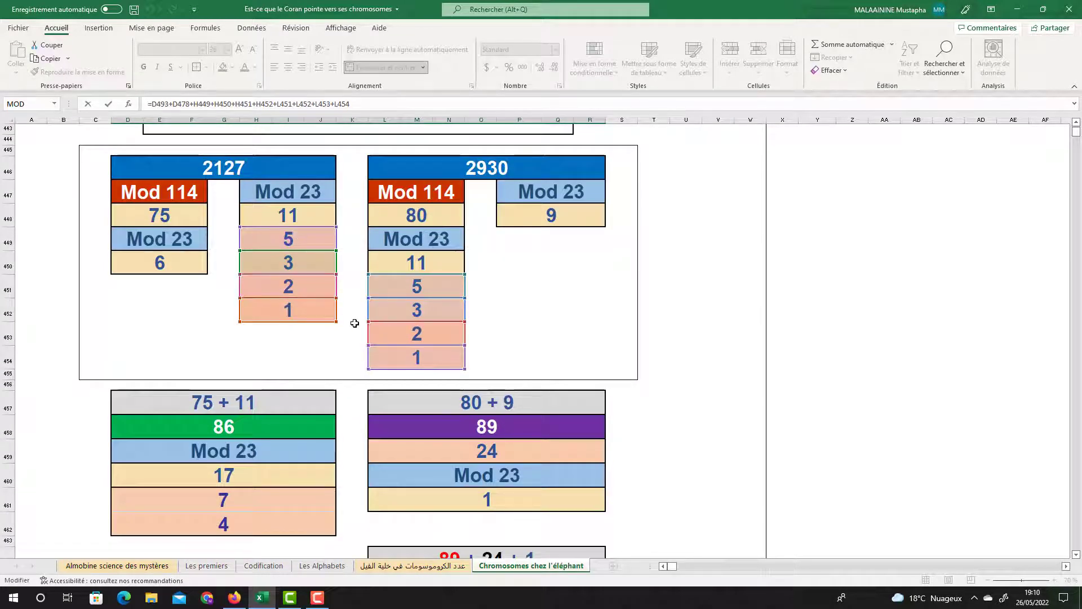
{"action": "key", "text": "Return"}
{"action": "left_click", "coordinate": [379, 527]}
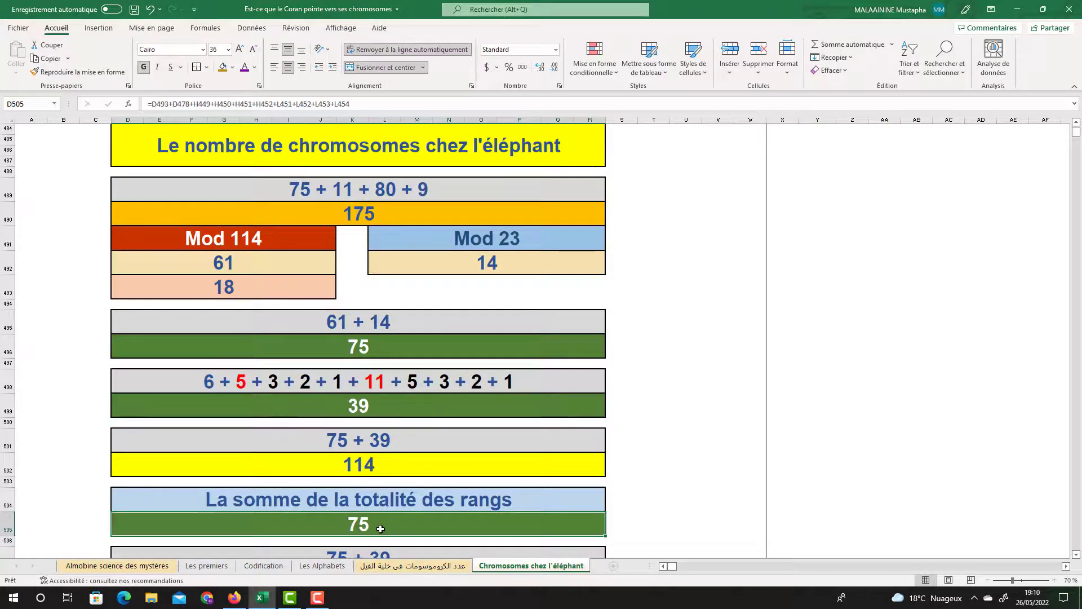
Step: Review the sum in D499 again and check the addition in D508
{"action": "left_click", "coordinate": [368, 407]}
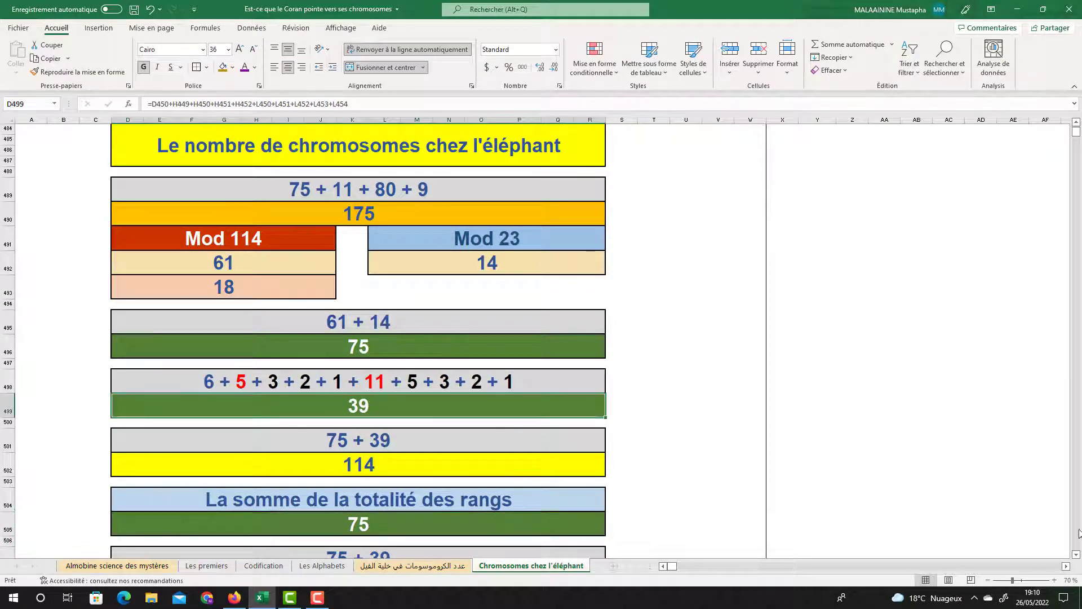
{"action": "scroll", "coordinate": [1077, 556], "scroll_direction": "down", "scroll_amount": 3}
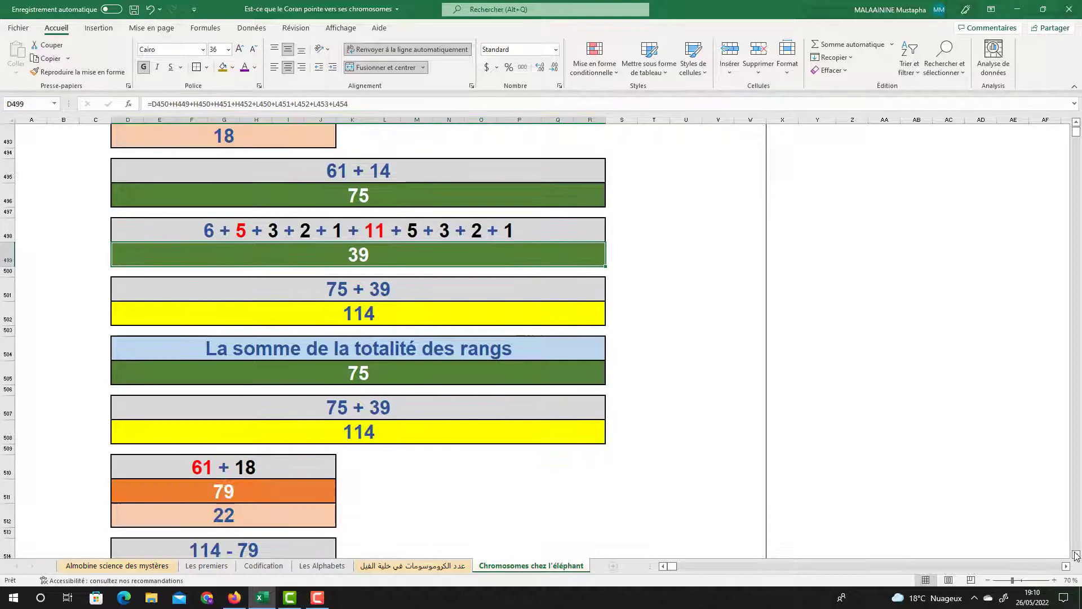
{"action": "left_click", "coordinate": [382, 428]}
Step: Inspect the sum formula in D511, trace its references D492 and D493, and check the rank in D512
{"action": "double_click", "coordinate": [233, 491]}
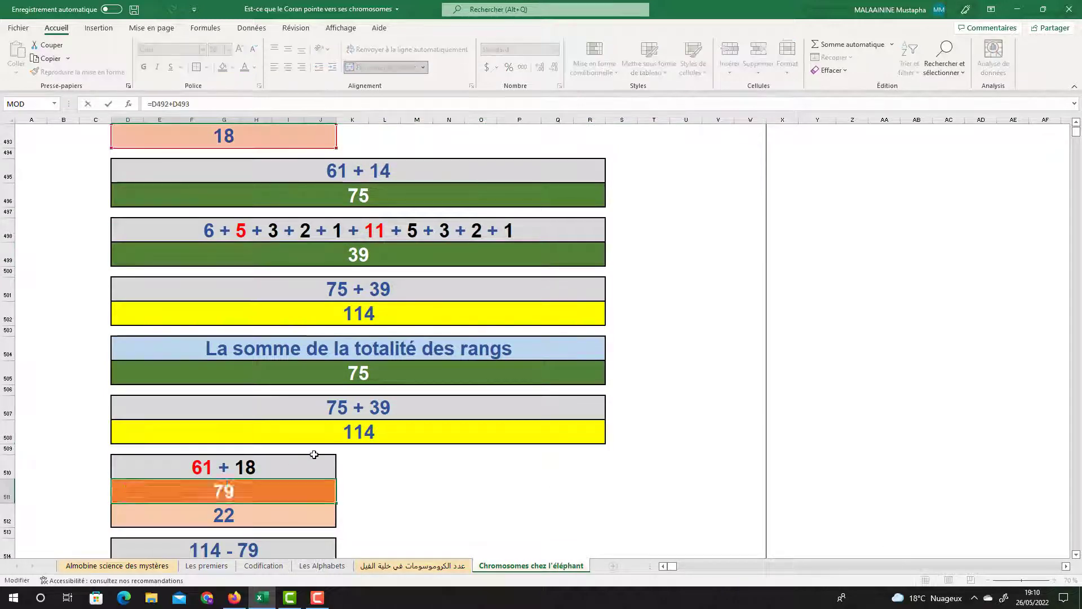
{"action": "scroll", "coordinate": [249, 316], "scroll_direction": "up", "scroll_amount": 3}
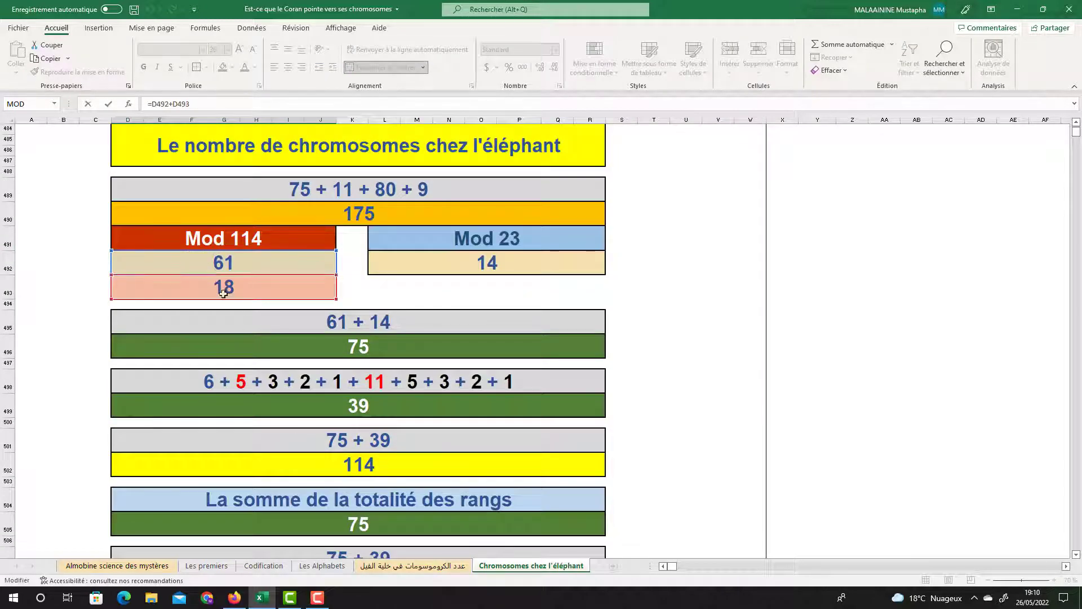
{"action": "key", "text": "Return"}
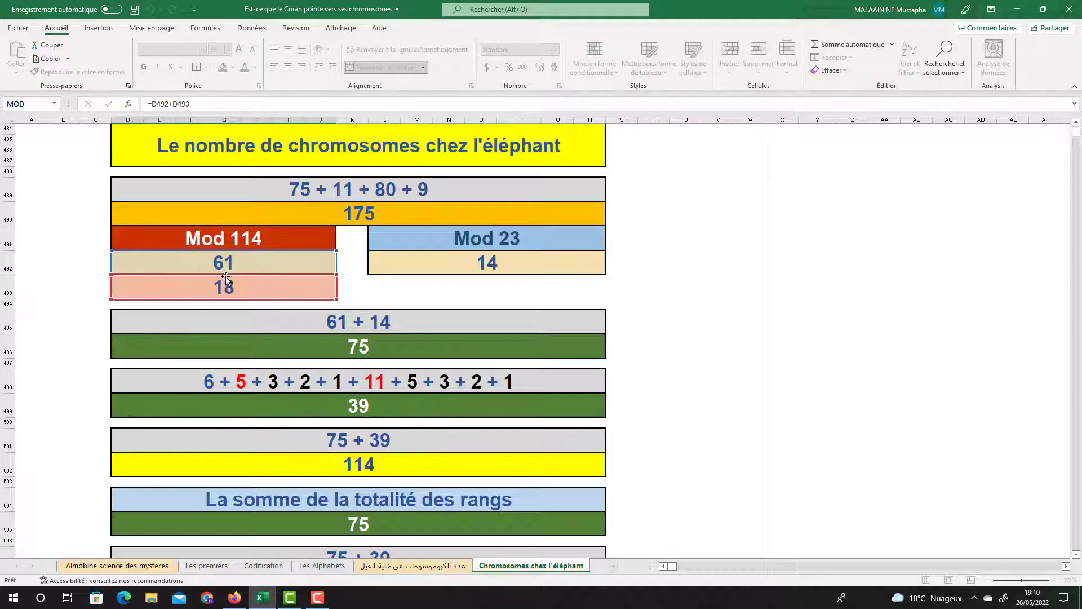
{"action": "left_click", "coordinate": [216, 515]}
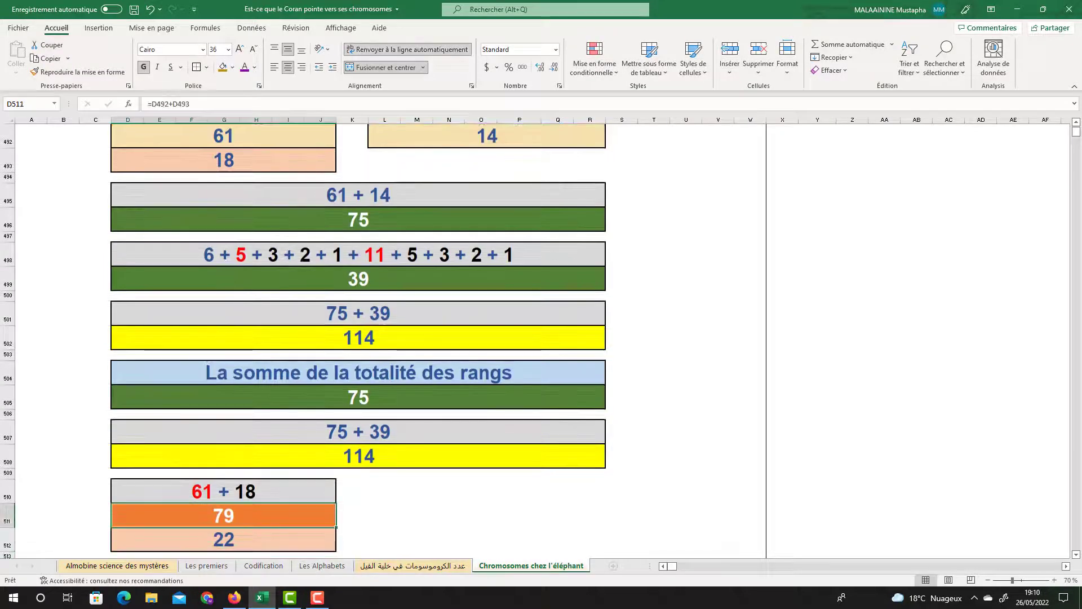
{"action": "left_click", "coordinate": [1076, 556]}
{"action": "scroll", "coordinate": [394, 422], "scroll_direction": "down", "scroll_amount": 2}
{"action": "left_click", "coordinate": [232, 397]}
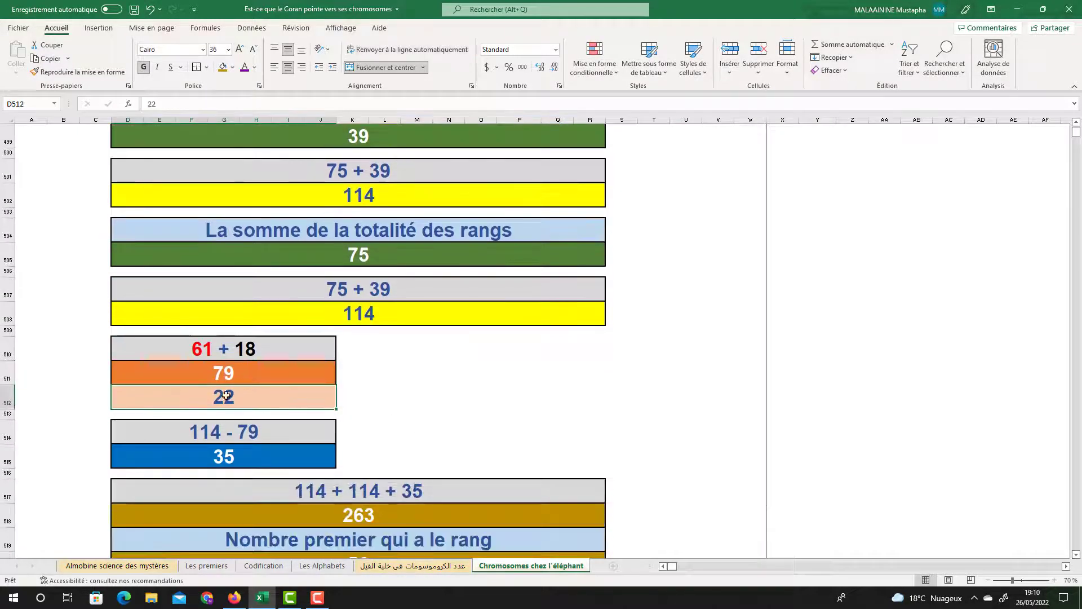
Step: Check the subtraction formula in D515 and compare its result with the rank sum in D478
{"action": "left_click", "coordinate": [230, 453]}
{"action": "scroll", "coordinate": [379, 410], "scroll_direction": "up", "scroll_amount": 10}
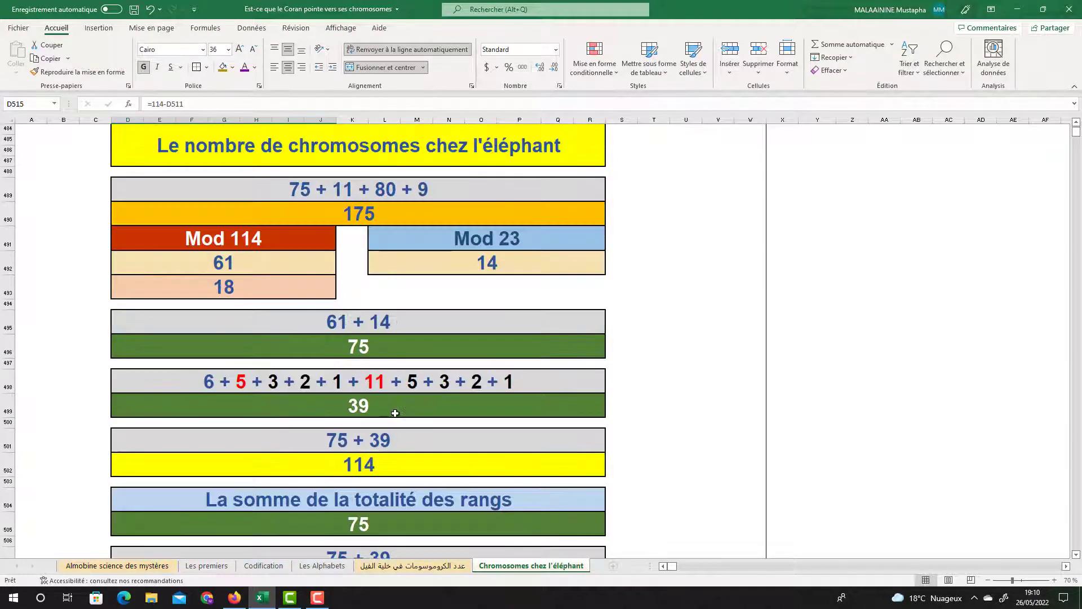
{"action": "left_click", "coordinate": [348, 272]}
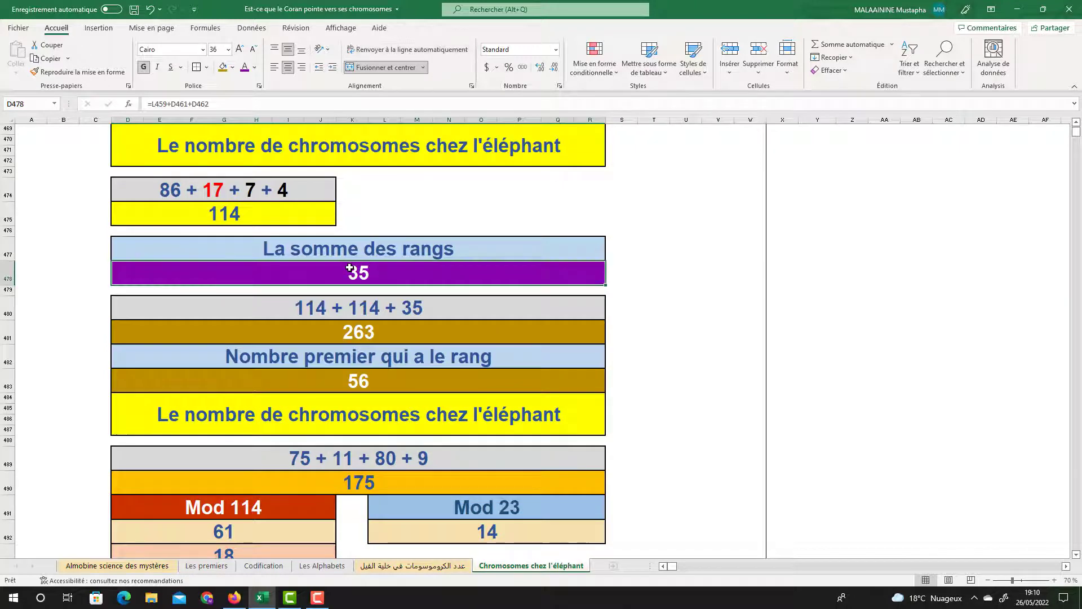
{"action": "scroll", "coordinate": [351, 271], "scroll_direction": "down", "scroll_amount": 7}
{"action": "scroll", "coordinate": [351, 268], "scroll_direction": "down", "scroll_amount": 4}
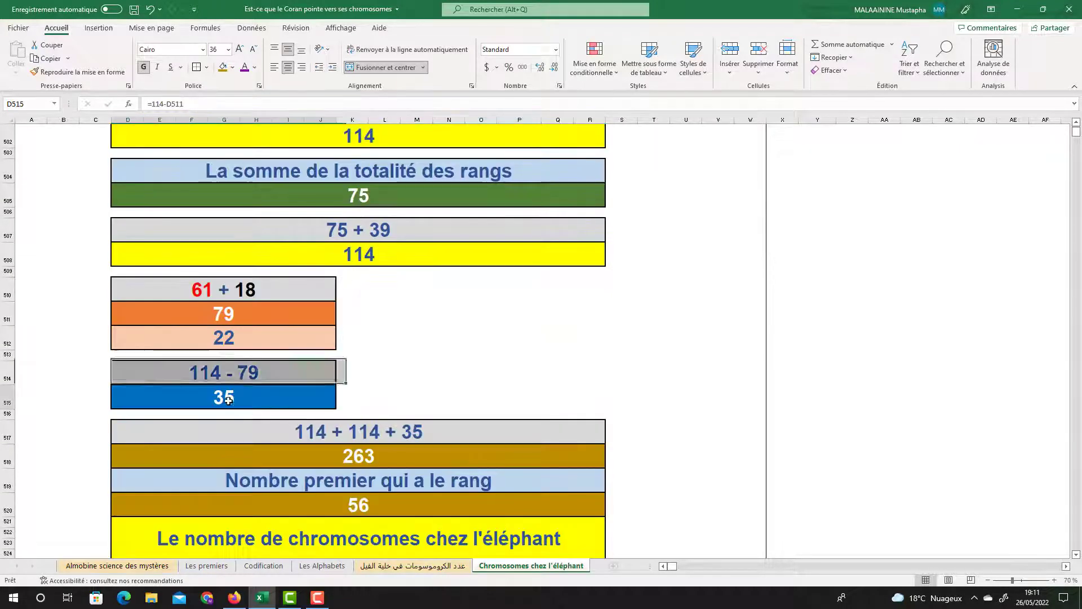
Step: Undo the purple font colour on the subtraction result in D515 and fill that cell with standard purple instead
{"action": "left_click", "coordinate": [305, 396]}
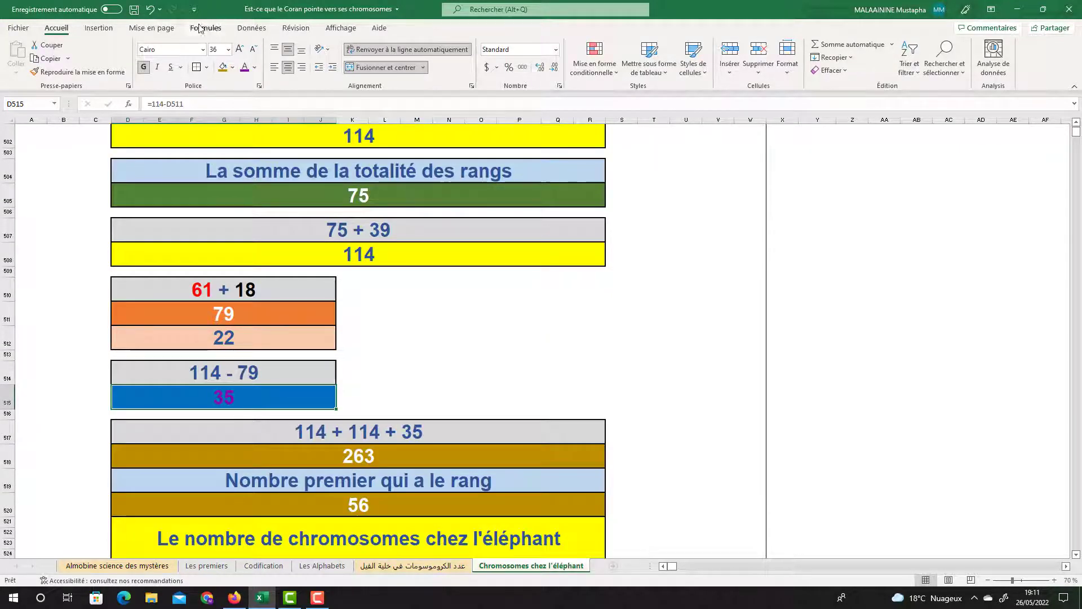
{"action": "left_click", "coordinate": [150, 9]}
{"action": "left_click", "coordinate": [232, 67]}
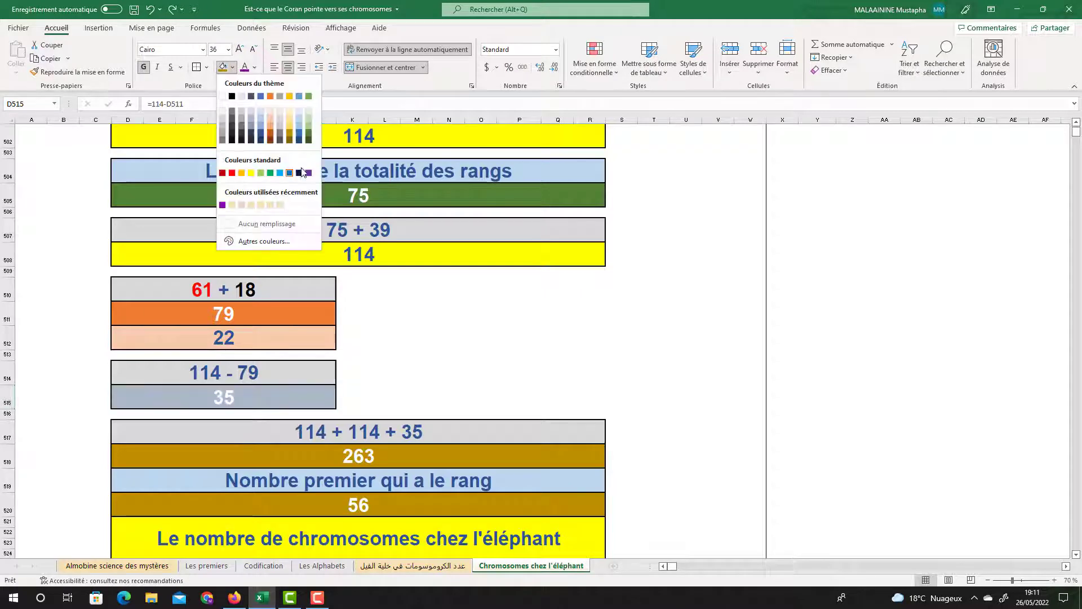
{"action": "left_click", "coordinate": [311, 174]}
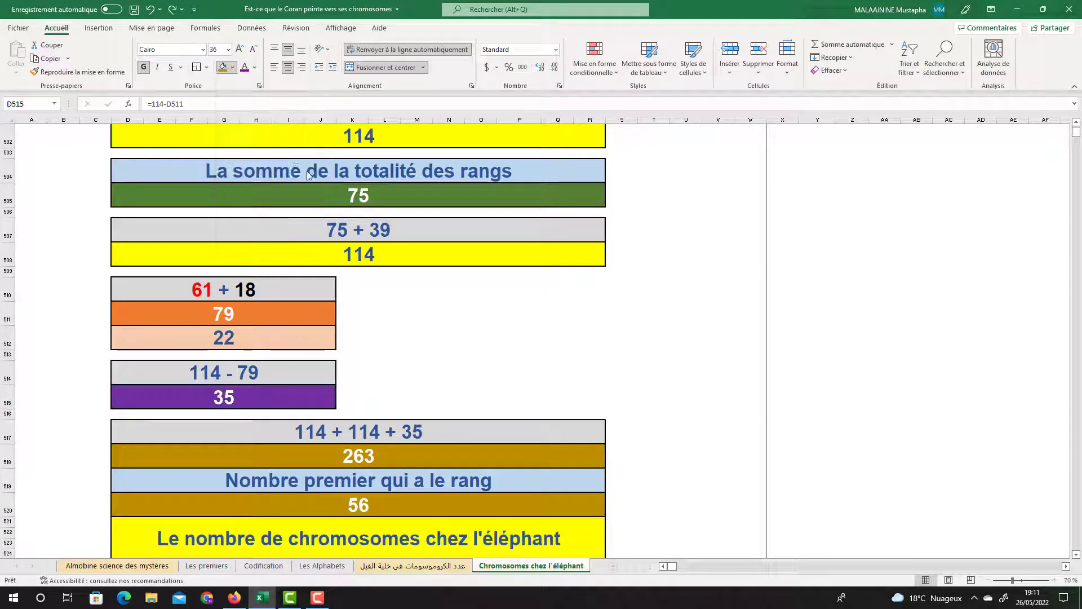
Step: Check the sum in D518 against its references D502, D508 and D515, and look at the prime rank in D520
{"action": "left_click", "coordinate": [360, 137]}
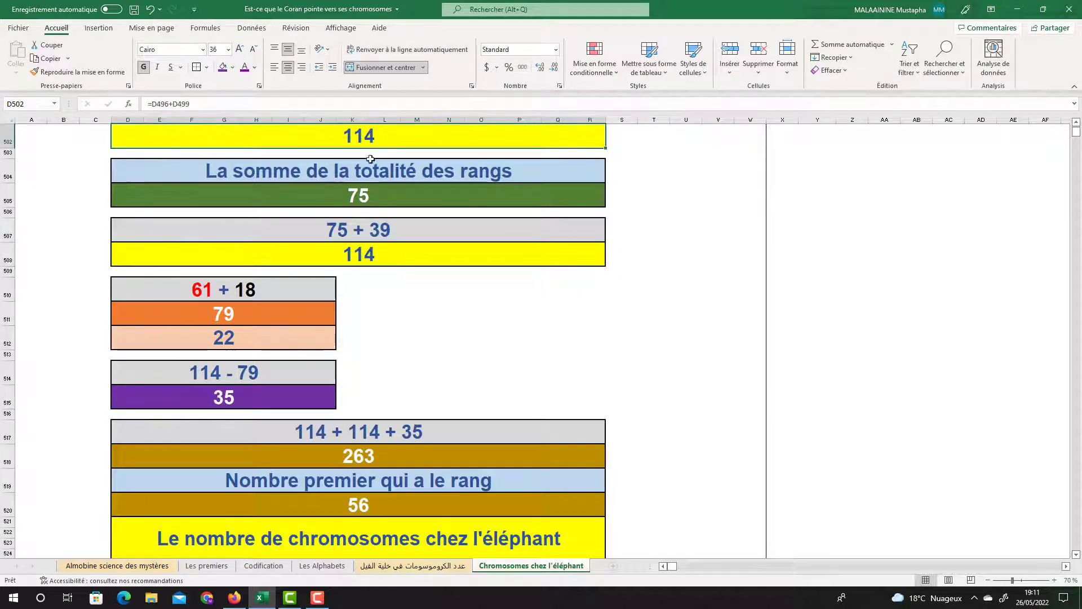
{"action": "left_click", "coordinate": [374, 258]}
{"action": "left_click", "coordinate": [237, 395]}
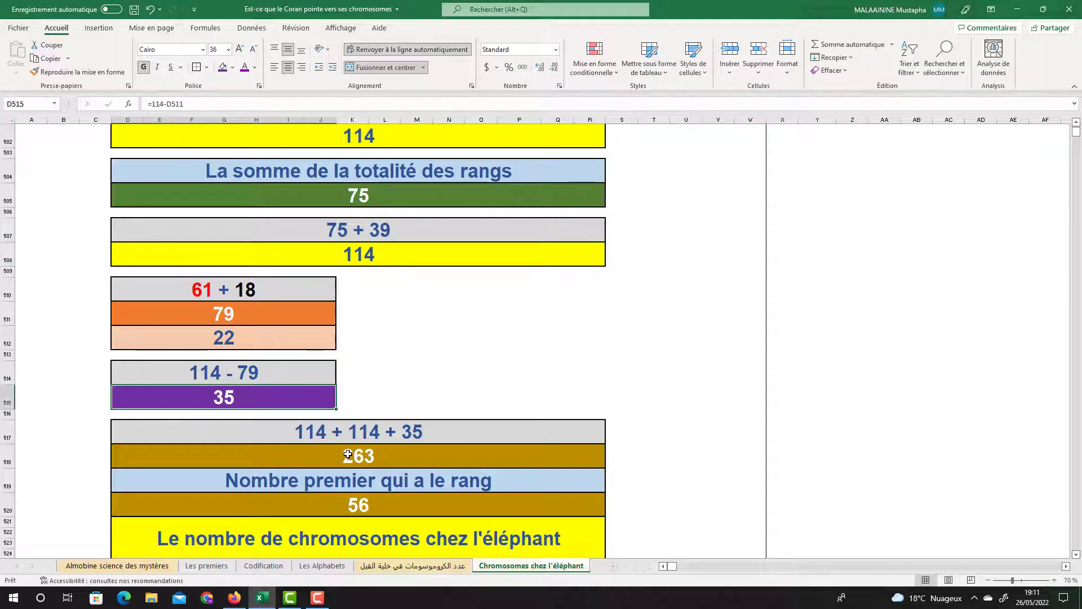
{"action": "left_click", "coordinate": [351, 454]}
{"action": "scroll", "coordinate": [1076, 555], "scroll_direction": "down", "scroll_amount": 2}
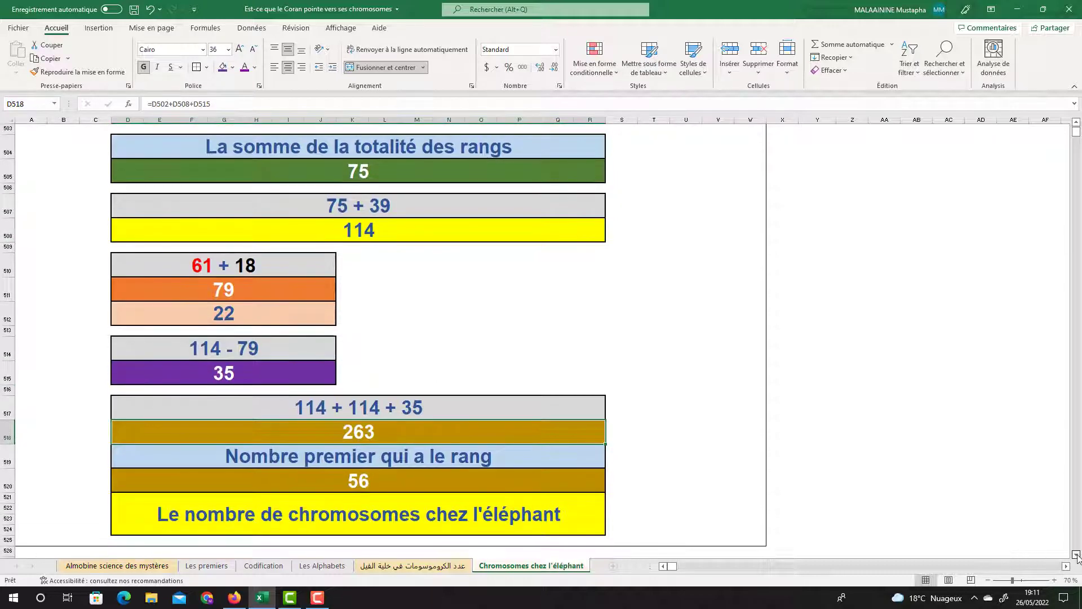
{"action": "left_click", "coordinate": [362, 386]}
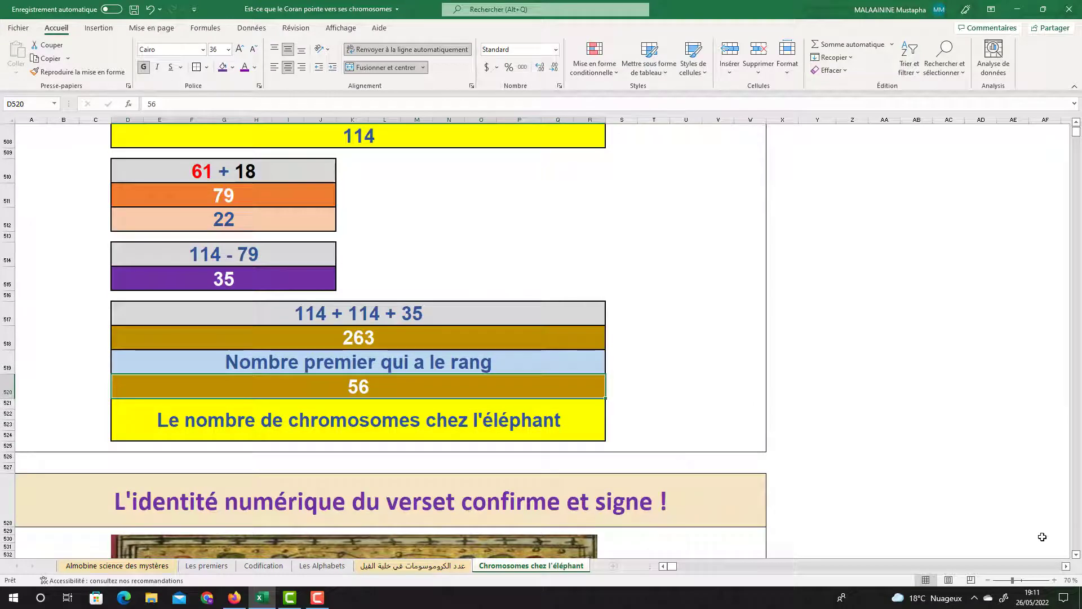
Step: View the verse's numerical identity section, then switch to Firefox and review the verses of sourate 105, Al-Fil, on the Oumma page
{"action": "scroll", "coordinate": [1077, 555], "scroll_direction": "down", "scroll_amount": 4}
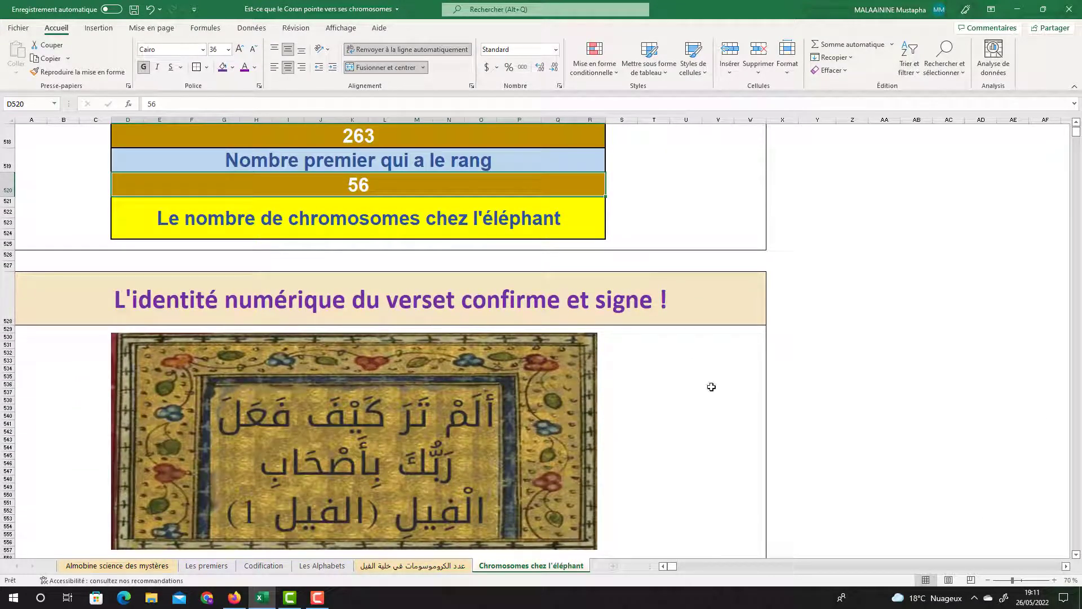
{"action": "scroll", "coordinate": [1070, 557], "scroll_direction": "down", "scroll_amount": 2}
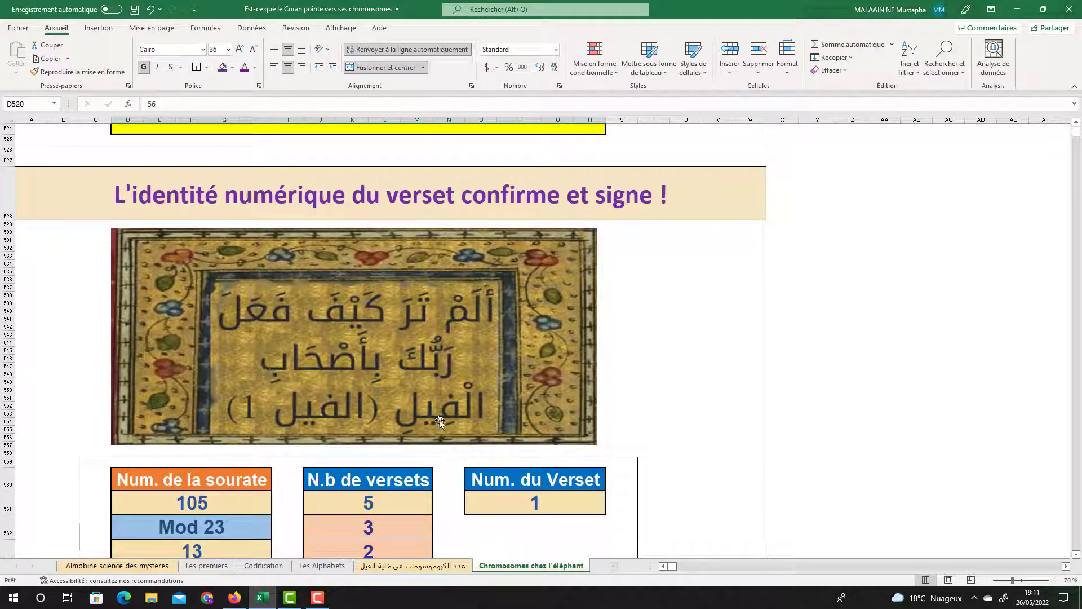
{"action": "scroll", "coordinate": [438, 421], "scroll_direction": "down", "scroll_amount": 3}
{"action": "scroll", "coordinate": [202, 472], "scroll_direction": "up", "scroll_amount": 2}
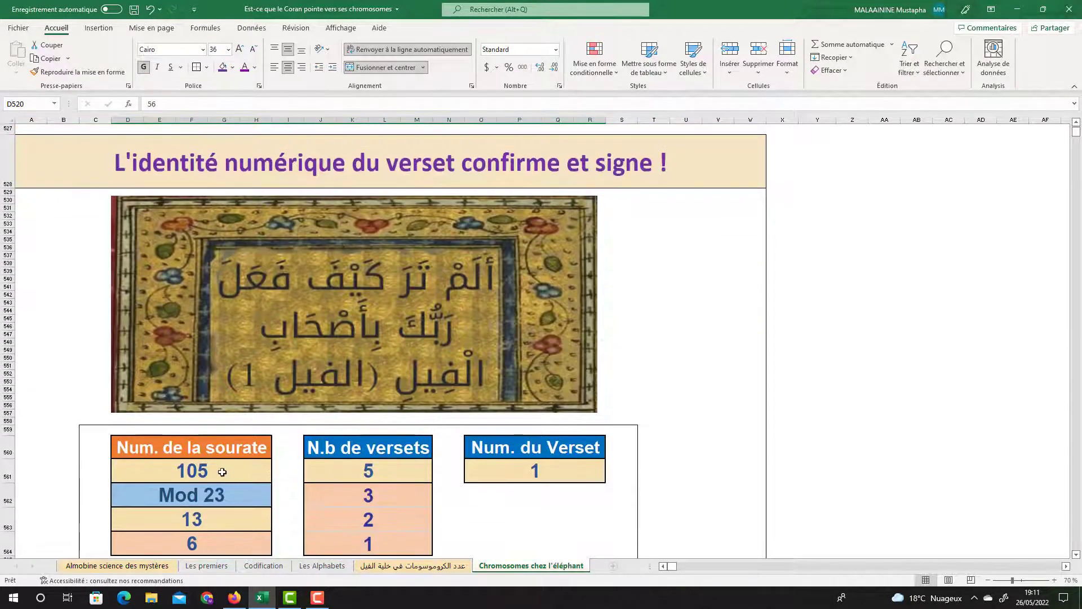
{"action": "left_click", "coordinate": [234, 598]}
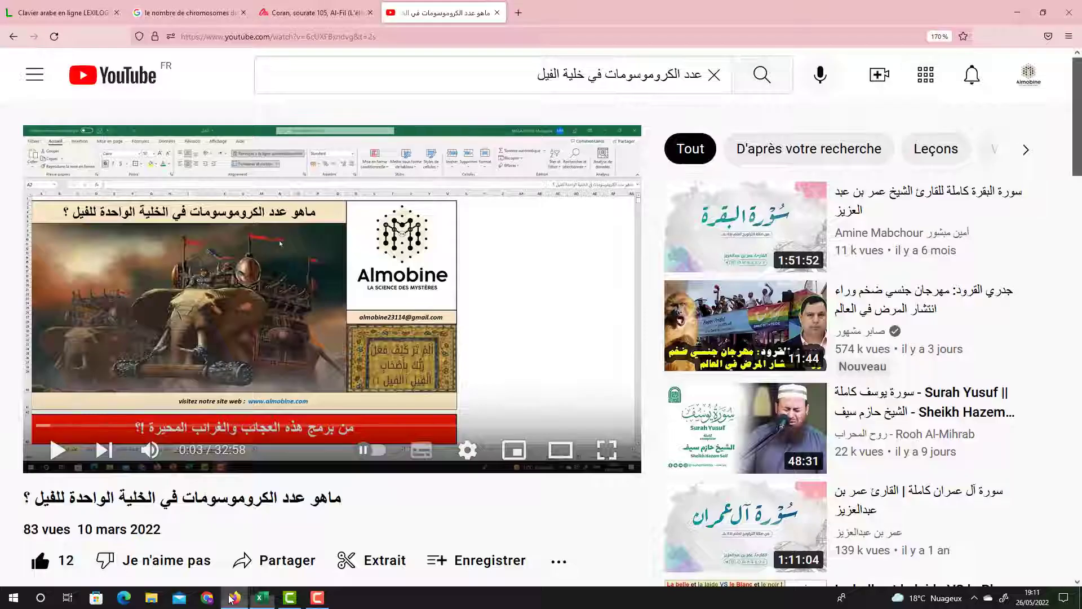
{"action": "left_click", "coordinate": [302, 23]}
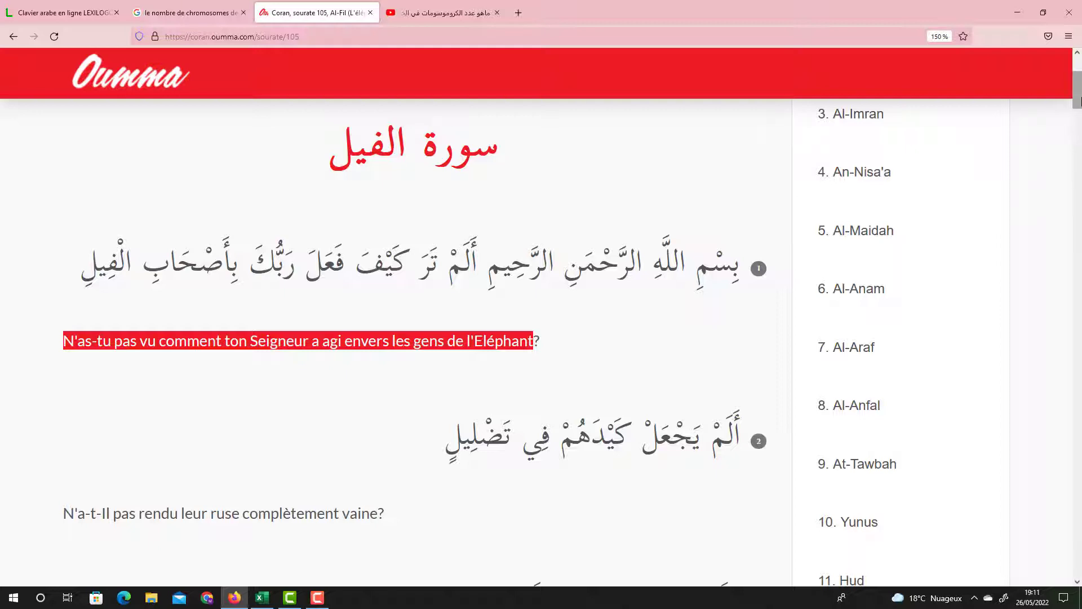
{"action": "scroll", "coordinate": [458, 138], "scroll_direction": "up", "scroll_amount": 3}
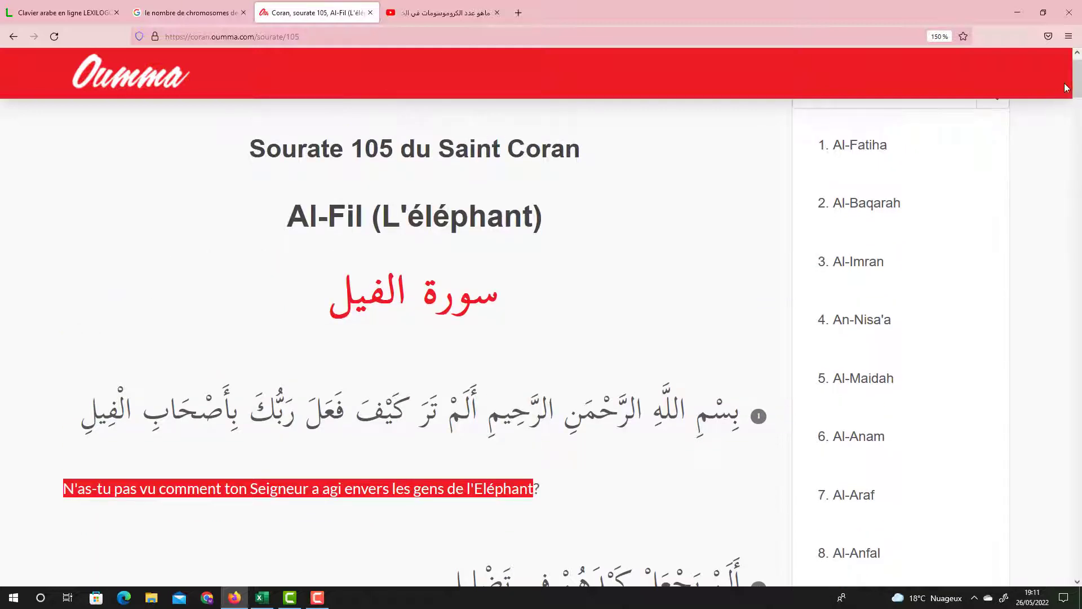
{"action": "scroll", "coordinate": [1066, 88], "scroll_direction": "down", "scroll_amount": 10}
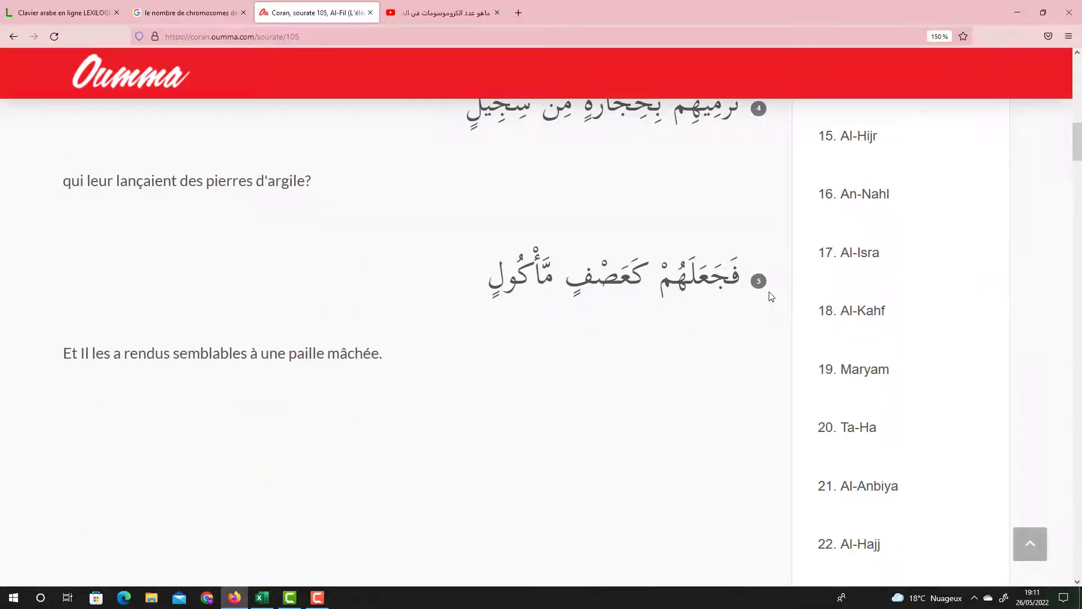
{"action": "scroll", "coordinate": [770, 295], "scroll_direction": "up", "scroll_amount": 7}
{"action": "scroll", "coordinate": [744, 231], "scroll_direction": "up", "scroll_amount": 3}
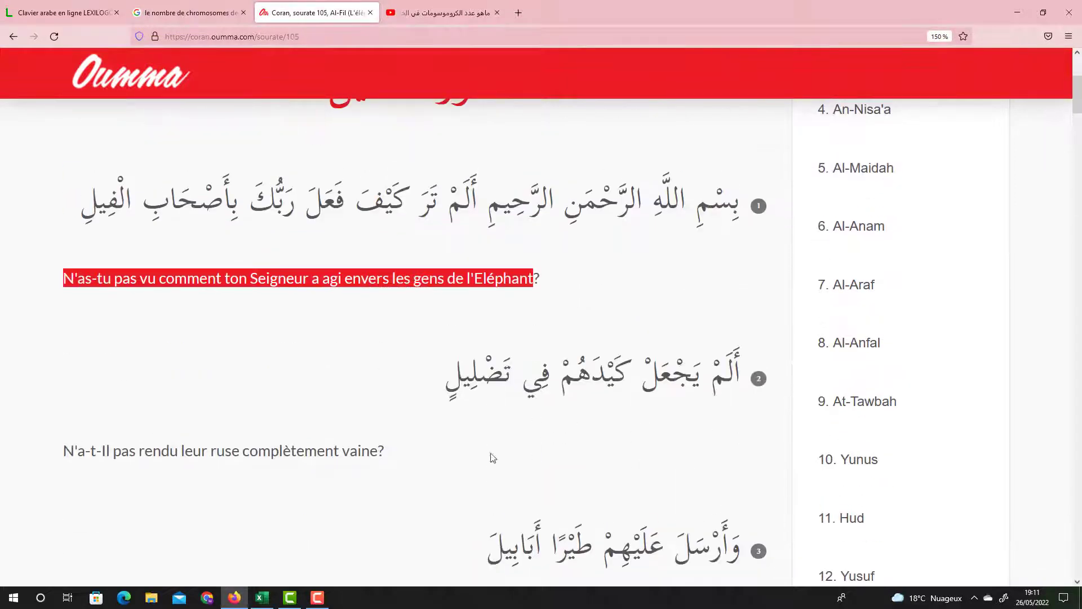
Step: Return to the Excel workbook and review the sourate number's modulo 23 and rank, plus the successive ranks under the number of verses
{"action": "left_click", "coordinate": [273, 596]}
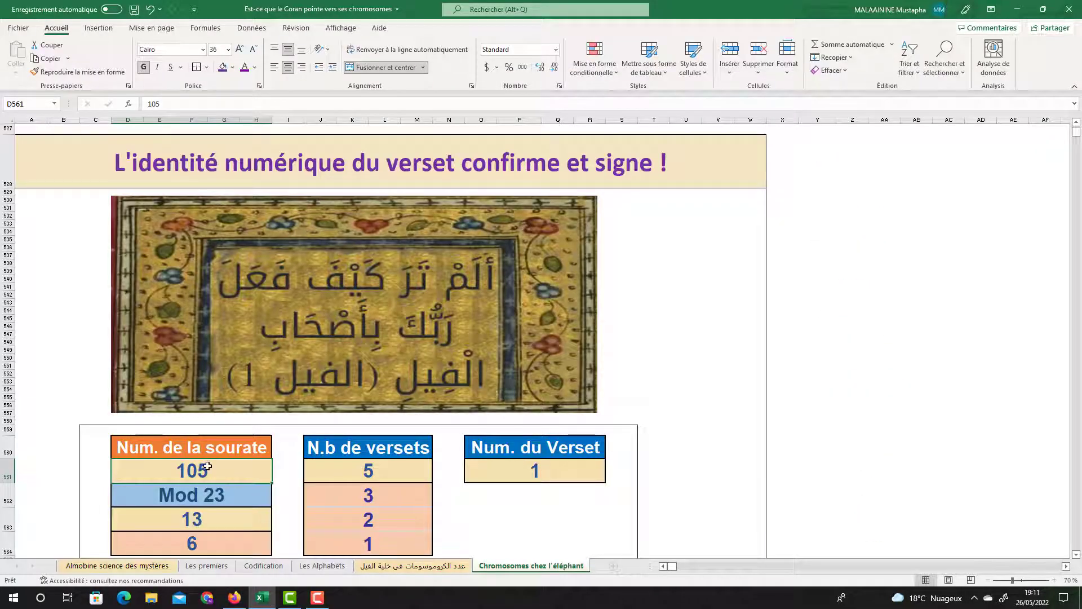
{"action": "left_click", "coordinate": [210, 521]}
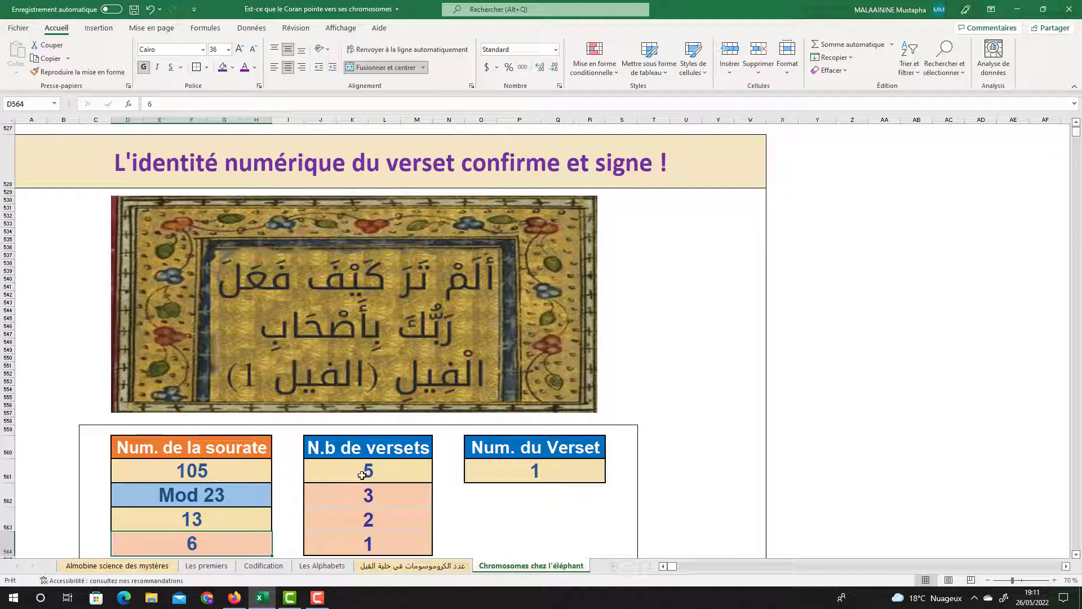
{"action": "left_click", "coordinate": [367, 496]}
{"action": "key", "text": "Down"}
{"action": "key", "text": "Down"}
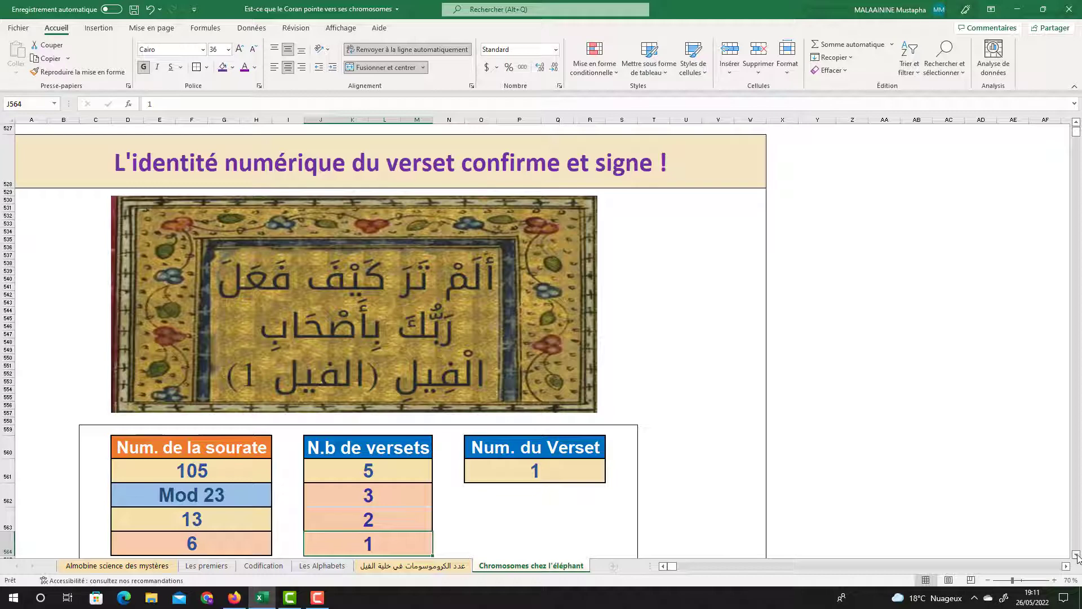
Step: Inspect the Somme SANS formula in D568, the Somme AVEC formula in L568 and the modulo 23 formula in D570
{"action": "scroll", "coordinate": [1077, 556], "scroll_direction": "down", "scroll_amount": 4}
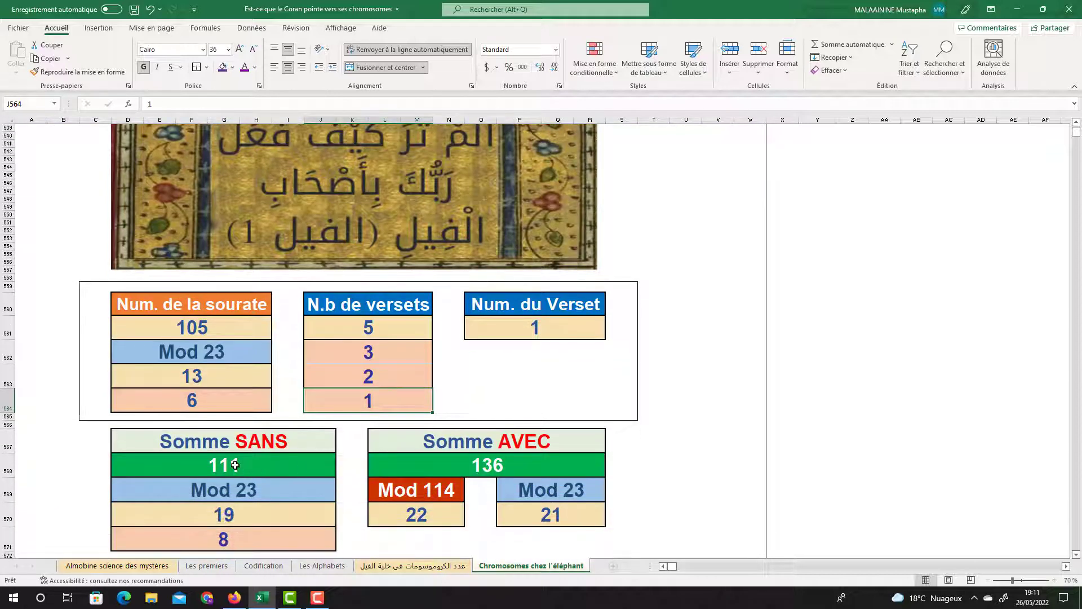
{"action": "double_click", "coordinate": [235, 464]}
{"action": "key", "text": "Return"}
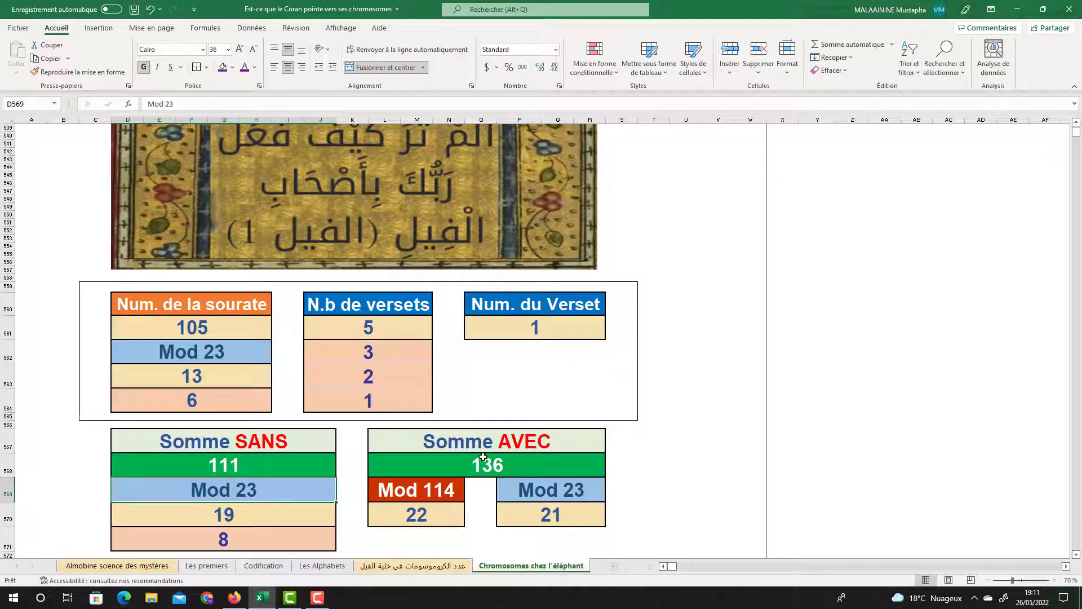
{"action": "double_click", "coordinate": [484, 458]}
{"action": "key", "text": "Return"}
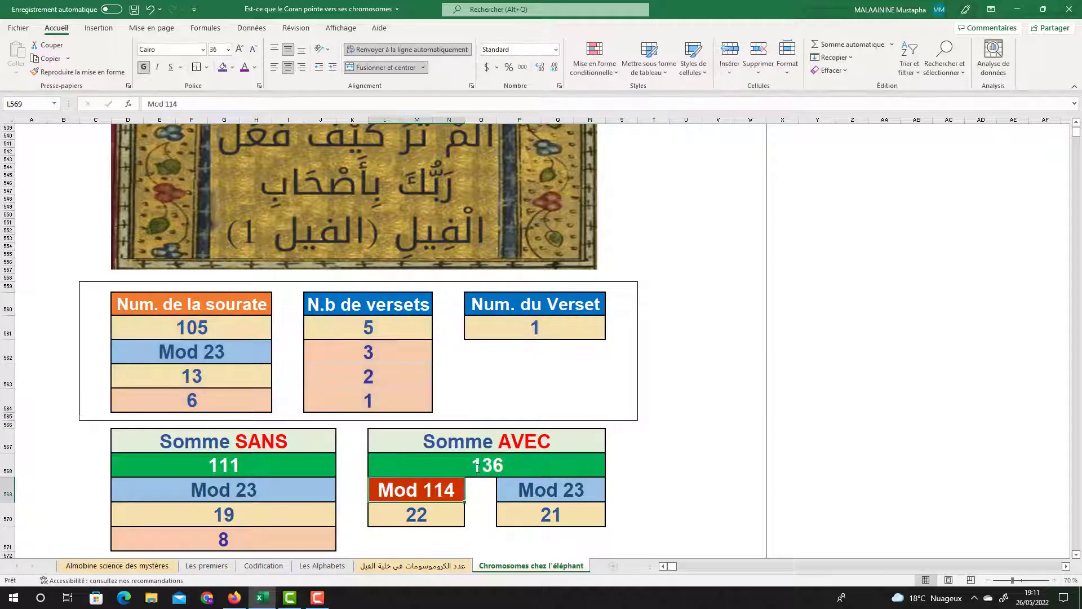
{"action": "left_click", "coordinate": [252, 493]}
{"action": "left_click", "coordinate": [234, 514]}
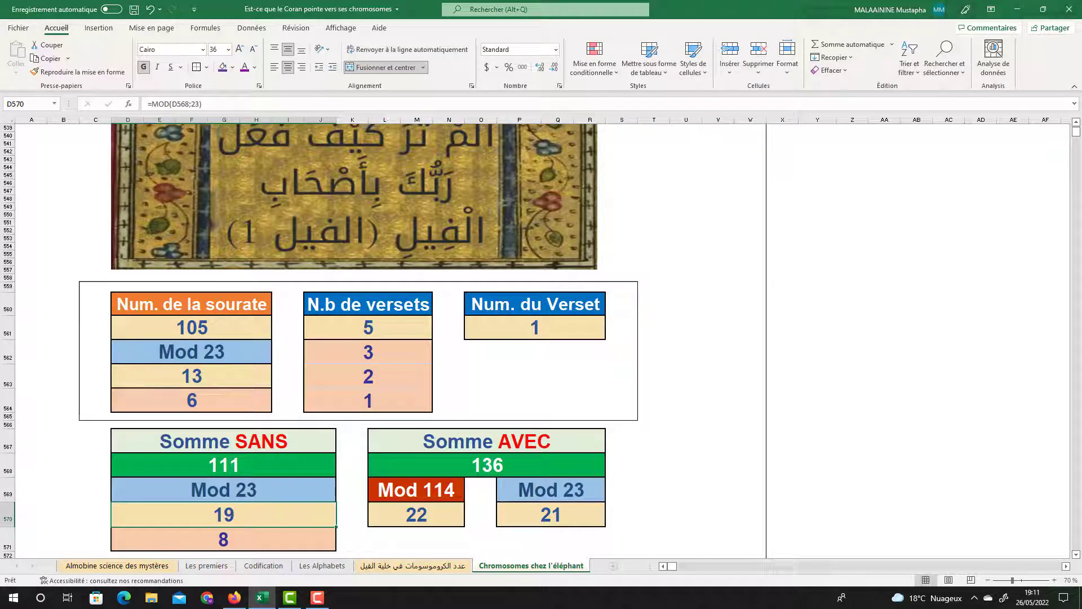
Step: Check the Somme AVEC total in L568 and compare the modulo results in D570, L570 and P570
{"action": "scroll", "coordinate": [1077, 555], "scroll_direction": "down", "scroll_amount": 4}
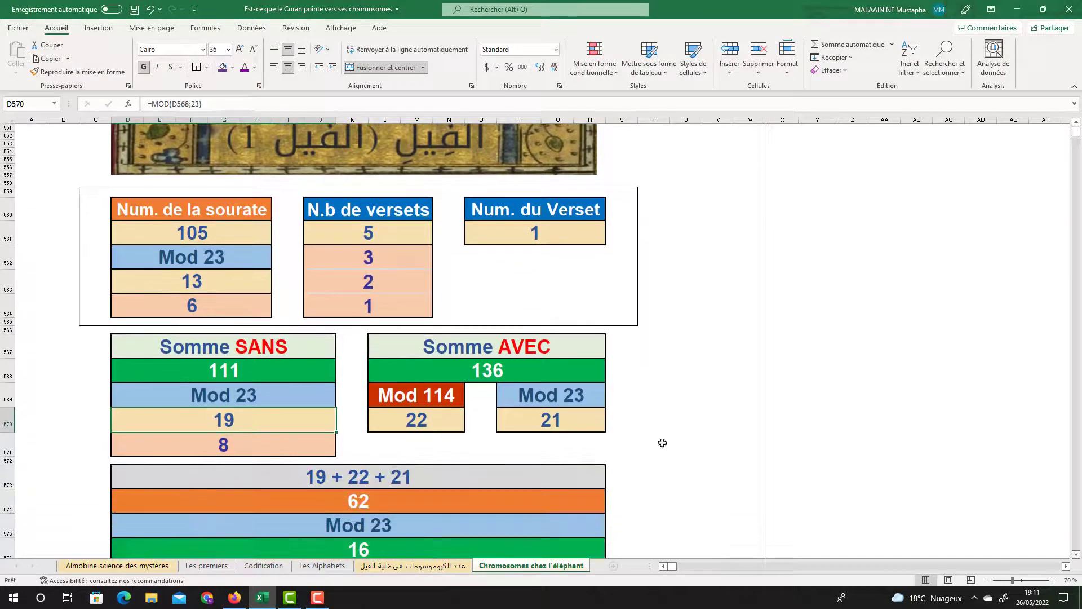
{"action": "left_click", "coordinate": [475, 370]}
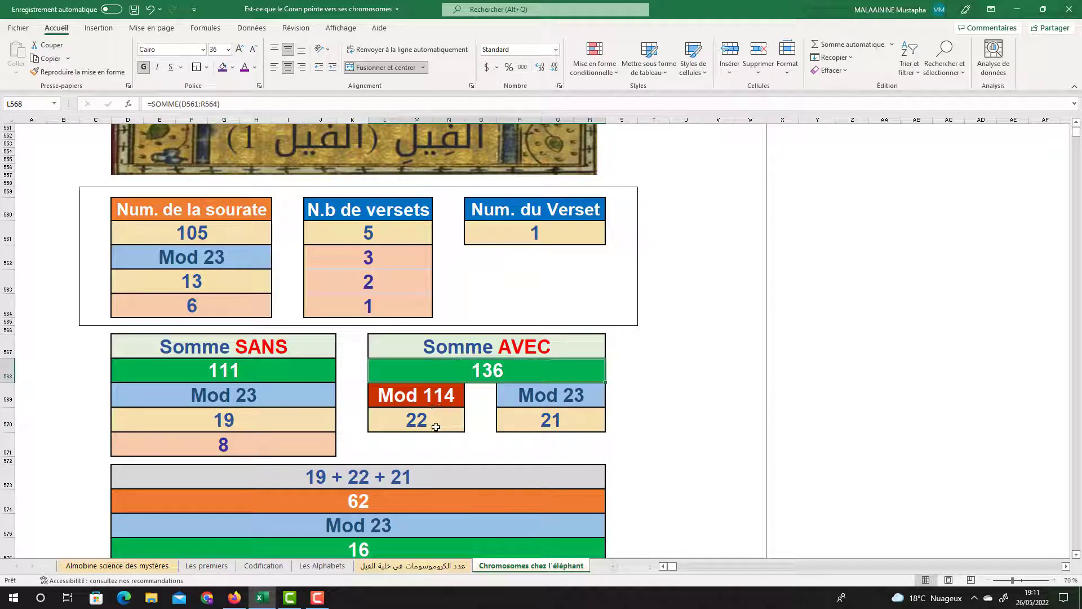
{"action": "left_click", "coordinate": [515, 418]}
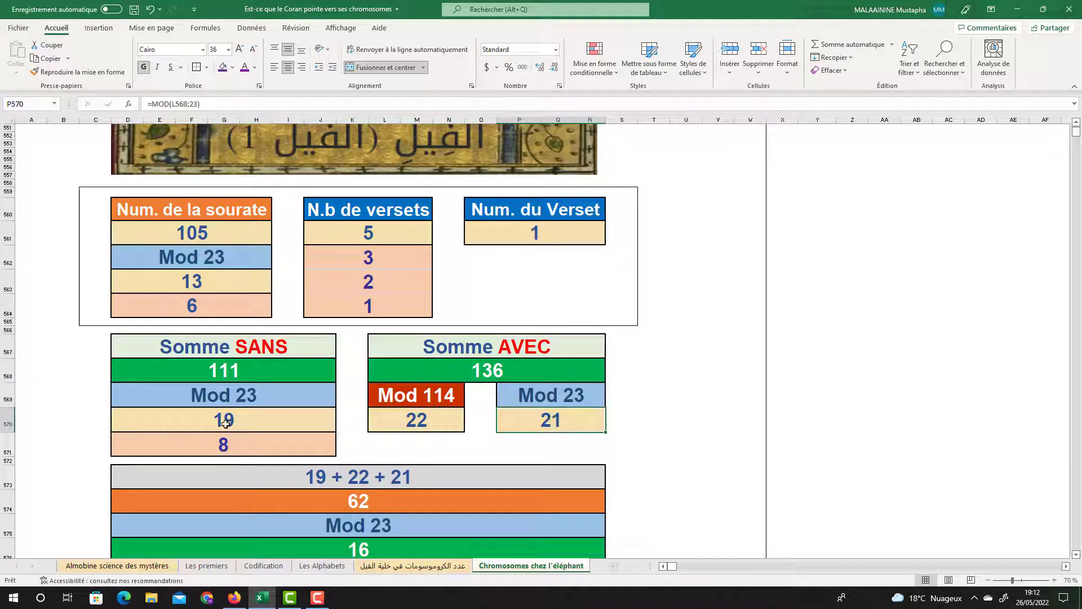
{"action": "left_click", "coordinate": [15, 422]}
{"action": "left_click", "coordinate": [217, 424]}
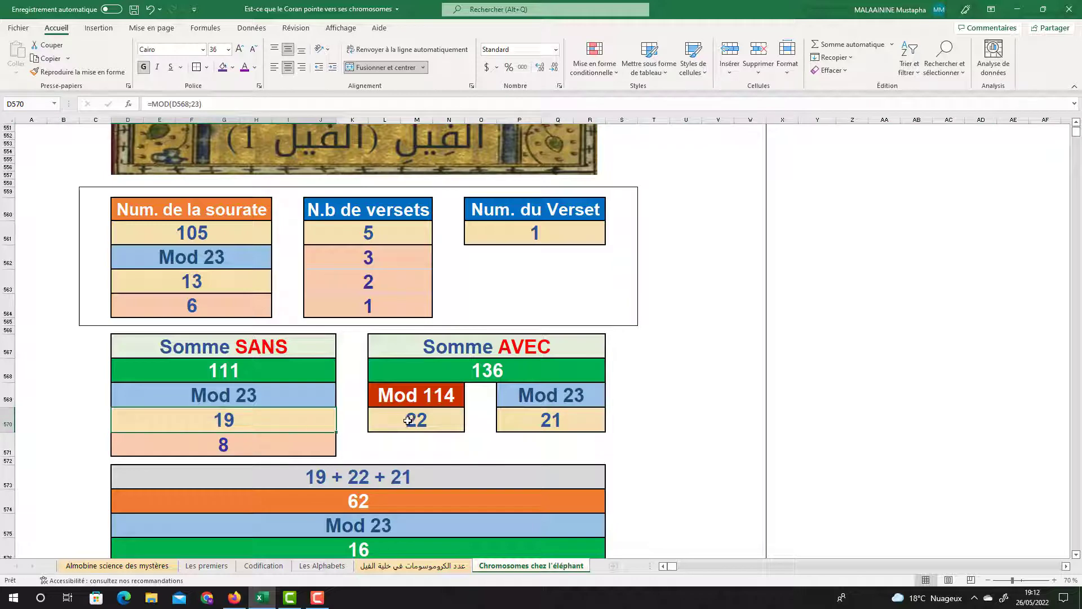
{"action": "left_click", "coordinate": [407, 420]}
{"action": "left_click", "coordinate": [523, 421]}
Step: Check the rank in D571 and the sum of the three modulo results in D574
{"action": "left_click", "coordinate": [223, 439]}
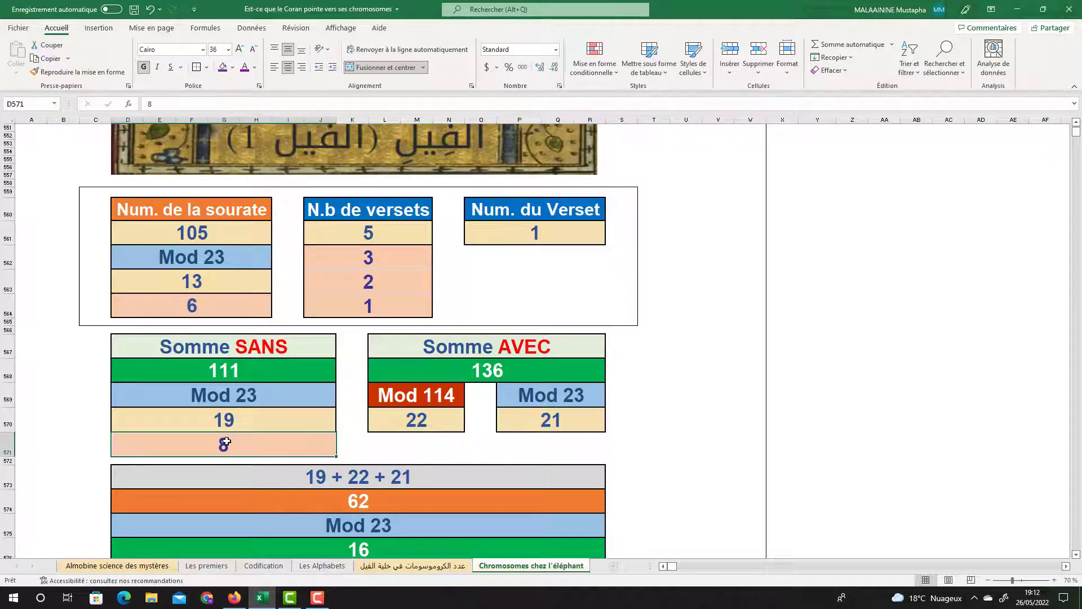
{"action": "left_click", "coordinate": [361, 502]}
{"action": "left_click", "coordinate": [393, 527]}
{"action": "scroll", "coordinate": [1077, 555], "scroll_direction": "down", "scroll_amount": 3}
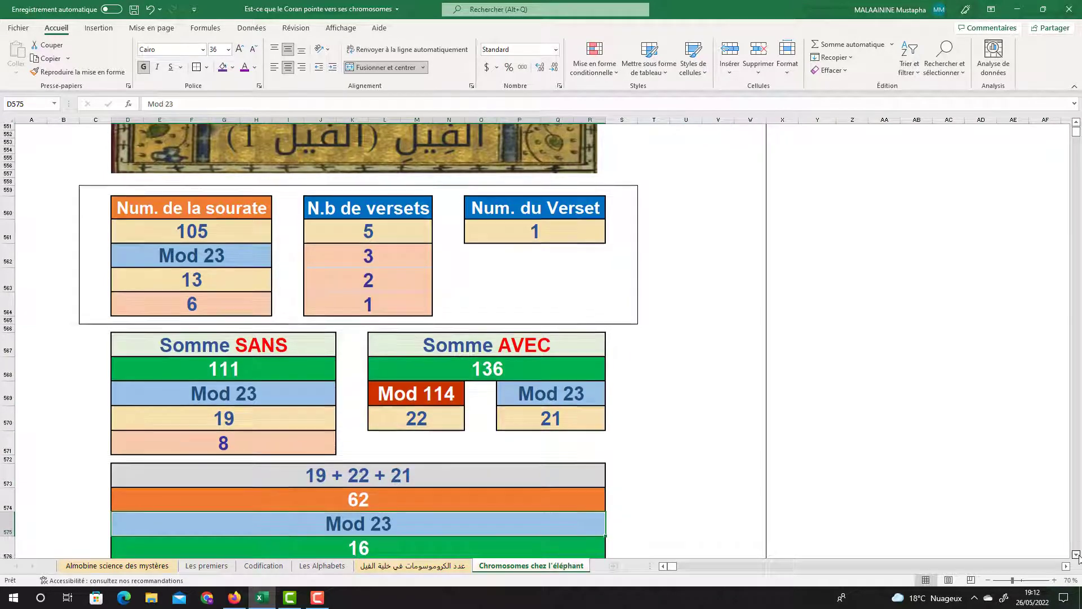
Step: Check the addition in D579 against its references D568, L568 and D576, and look at the prime rank in D581
{"action": "scroll", "coordinate": [1077, 554], "scroll_direction": "down", "scroll_amount": 3}
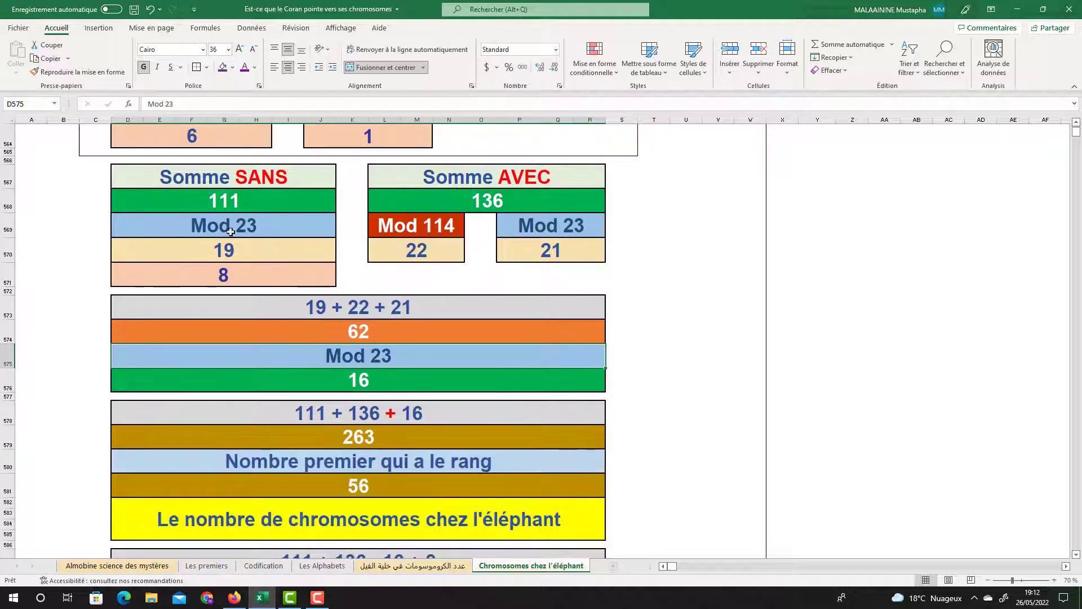
{"action": "left_click", "coordinate": [221, 200]}
{"action": "left_click", "coordinate": [489, 204]}
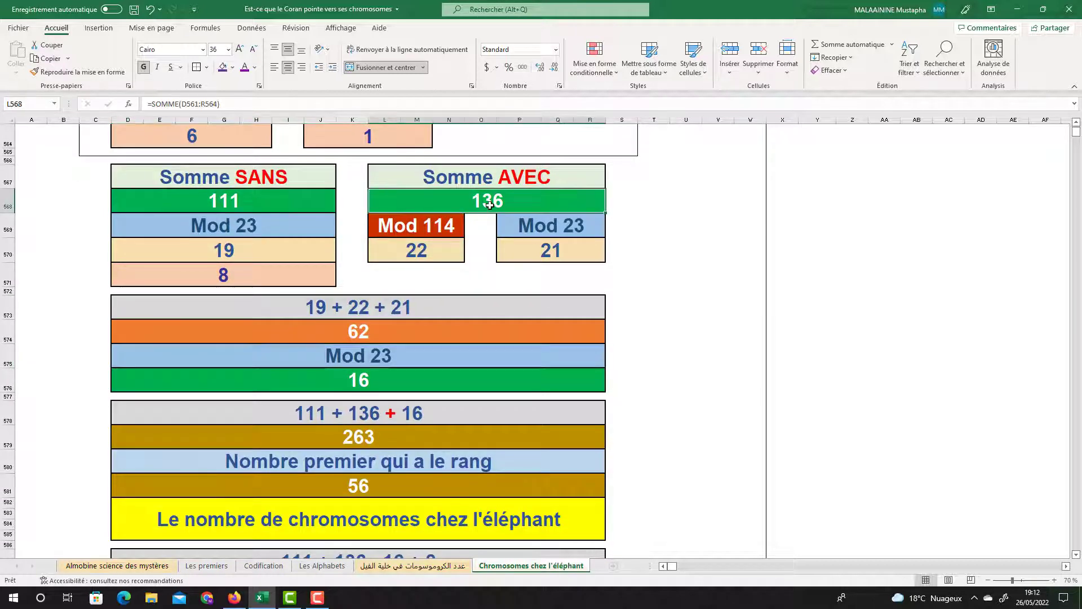
{"action": "left_click", "coordinate": [360, 379]}
{"action": "left_click", "coordinate": [361, 439]}
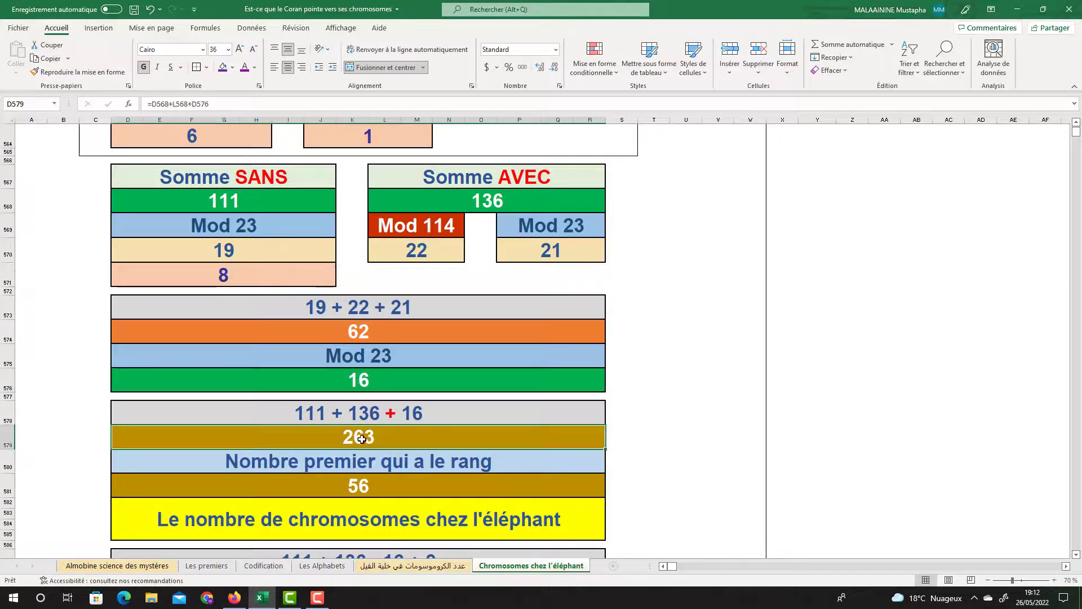
{"action": "left_click", "coordinate": [378, 485]}
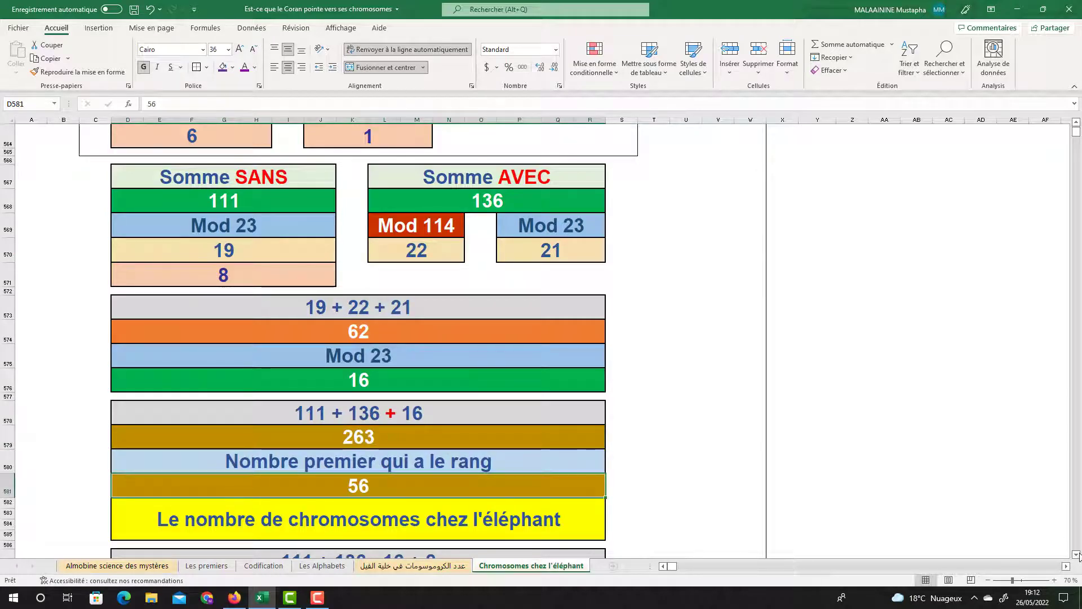
Step: Review the rank in D571 and inspect the formula in D588 that combines D568, L568, D576 and D571
{"action": "scroll", "coordinate": [1079, 556], "scroll_direction": "down", "scroll_amount": 1}
{"action": "left_click", "coordinate": [234, 246]}
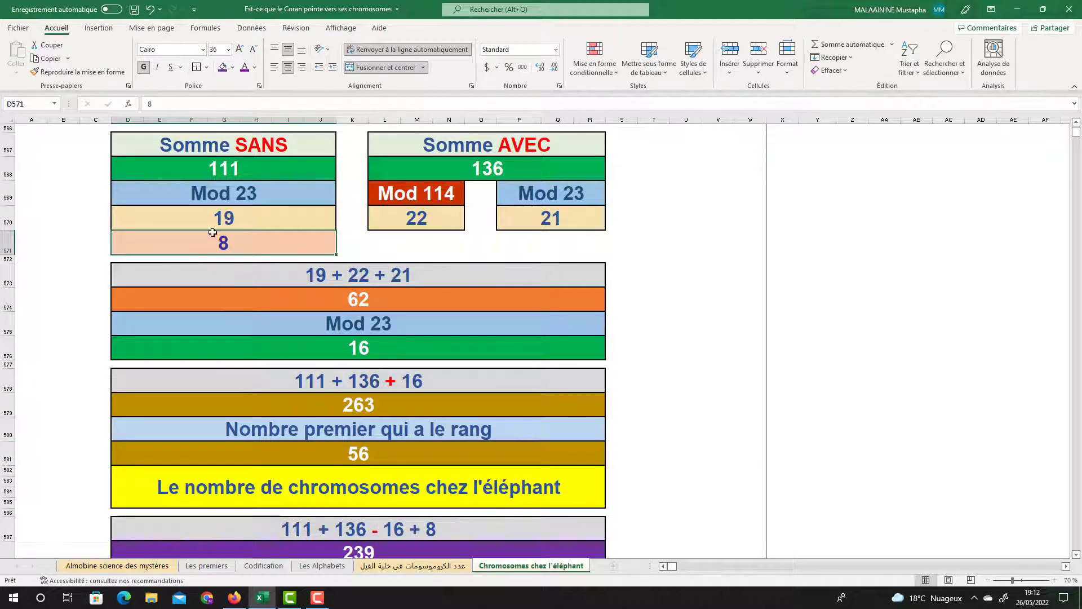
{"action": "left_click", "coordinate": [1077, 555]}
{"action": "double_click", "coordinate": [369, 544]}
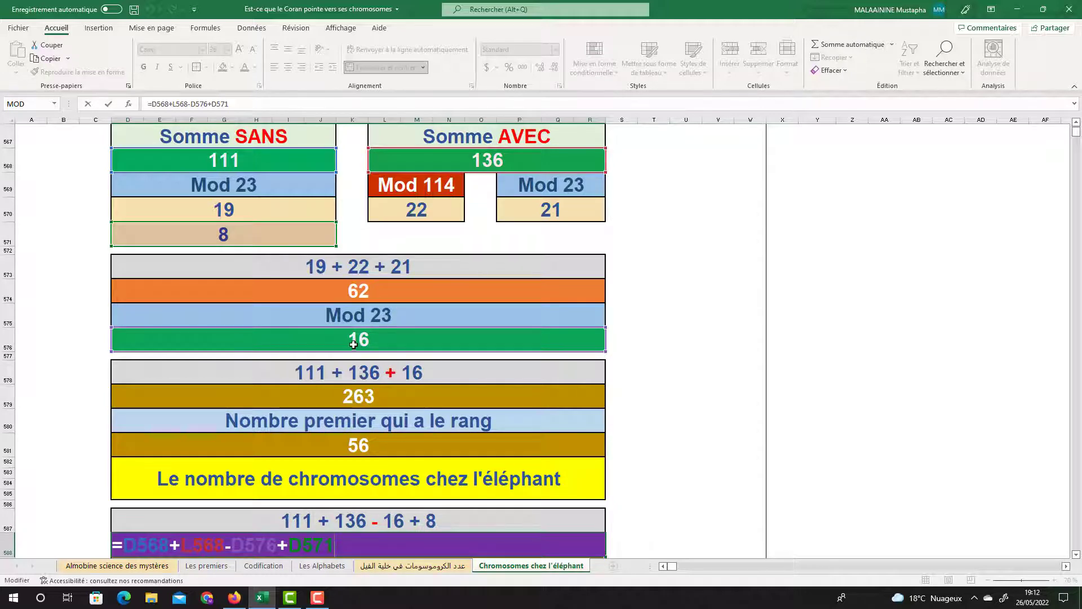
{"action": "key", "text": "Return"}
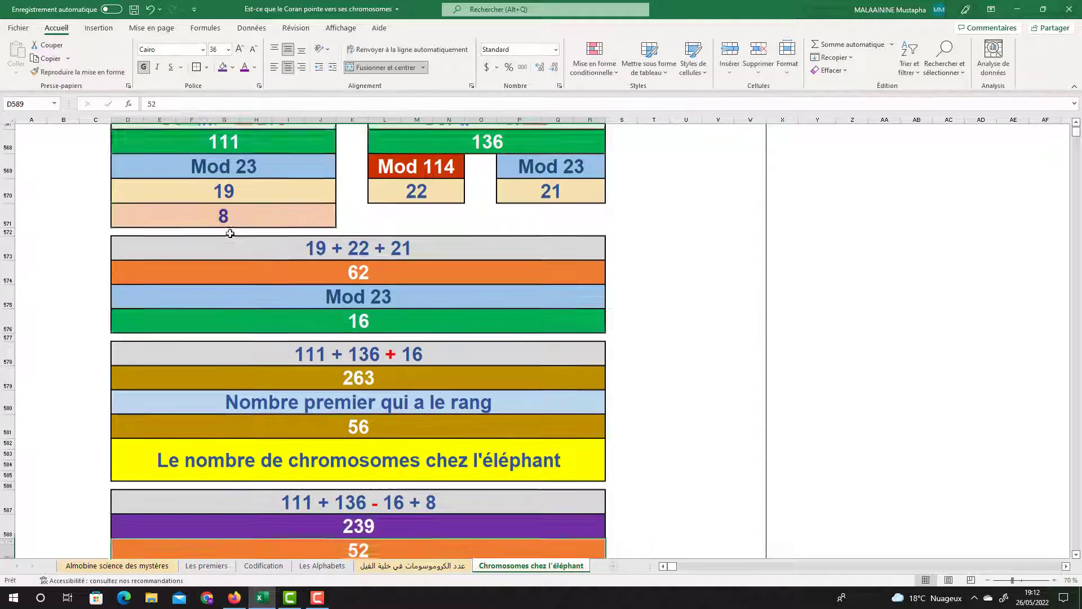
Step: Review the formula in D588, its rank in D589 and the sum in D574, and check the addition of D574 and D589 in D592
{"action": "left_click", "coordinate": [372, 526]}
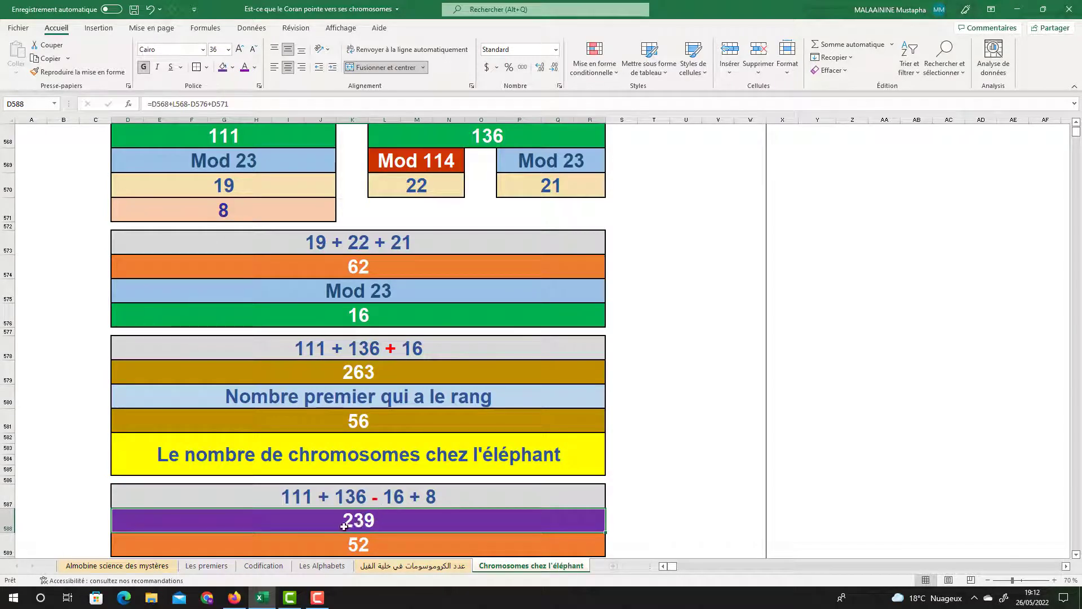
{"action": "key", "text": "Down"}
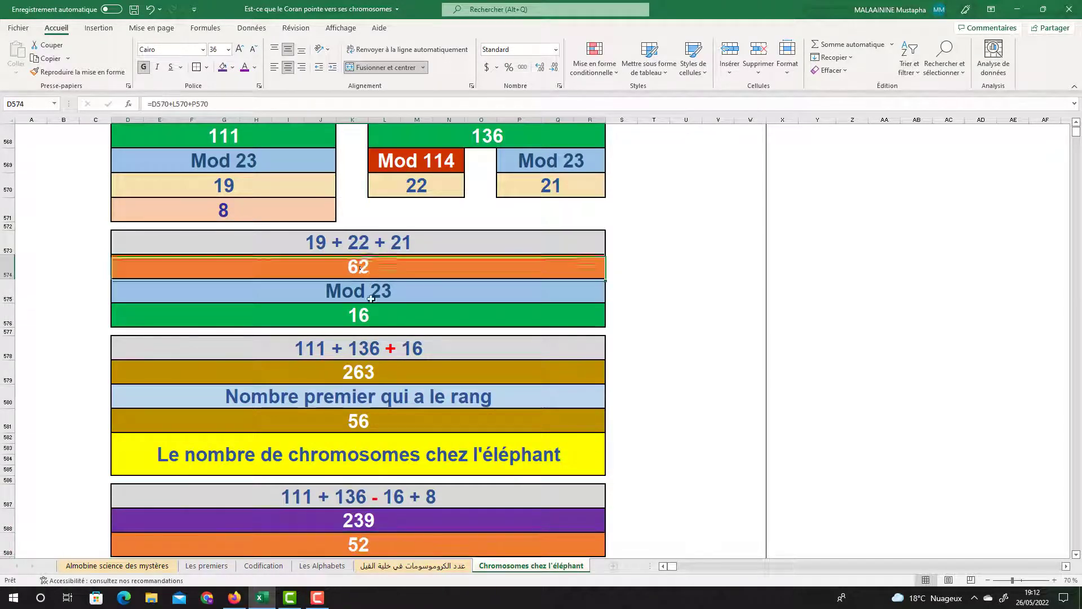
{"action": "left_click", "coordinate": [1077, 554]}
{"action": "scroll", "coordinate": [491, 395], "scroll_direction": "down", "scroll_amount": 2}
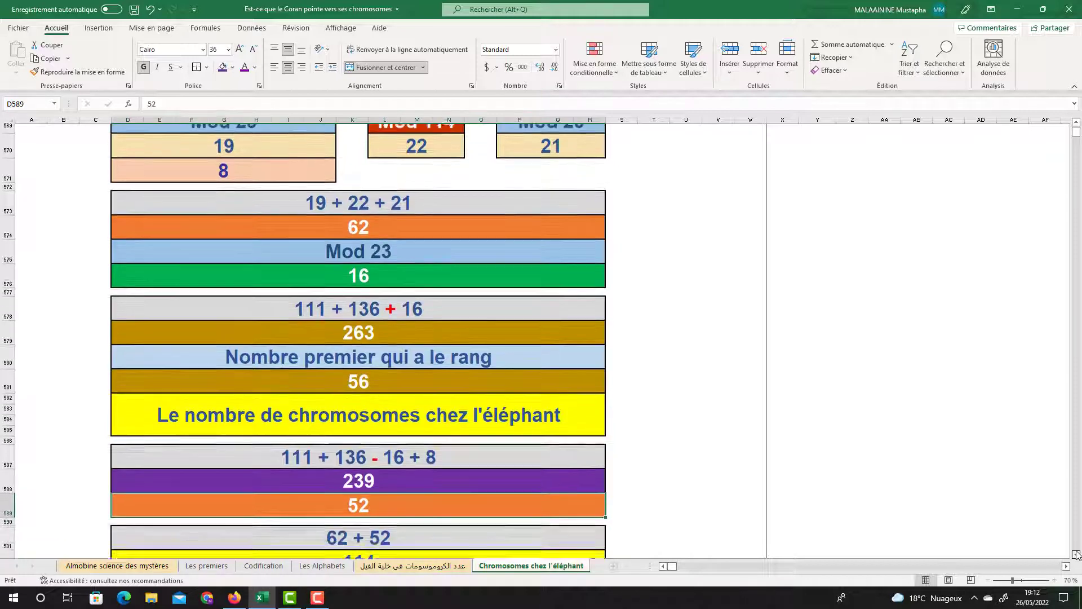
{"action": "left_click", "coordinate": [363, 441]}
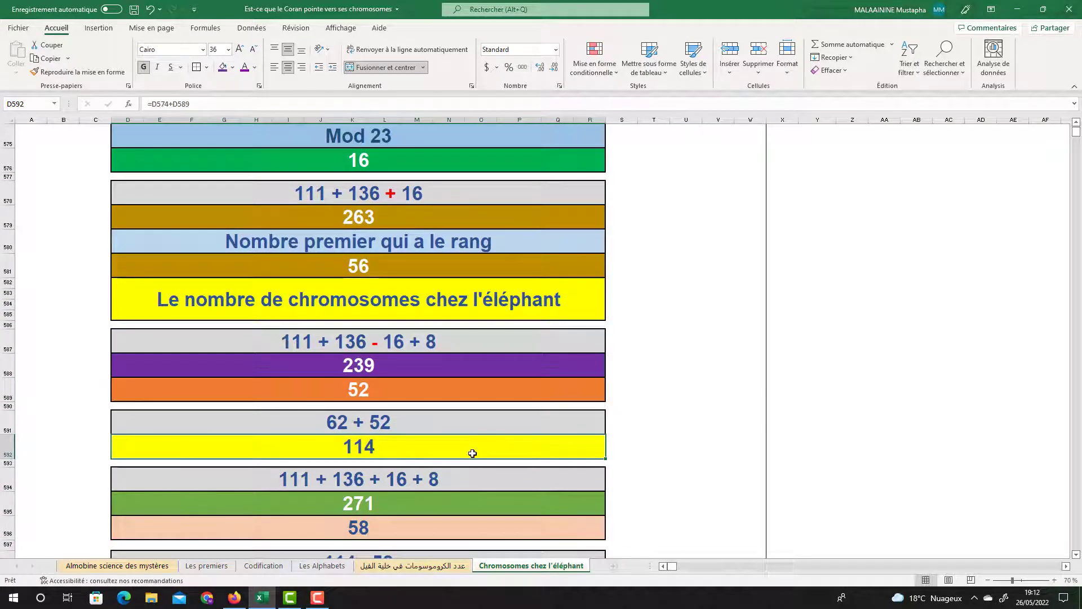
Step: Inspect the addition in D595 against its references D568, L568, D576 and D571, and look at the rank in D596
{"action": "double_click", "coordinate": [385, 502]}
{"action": "scroll", "coordinate": [385, 296], "scroll_direction": "up", "scroll_amount": 3}
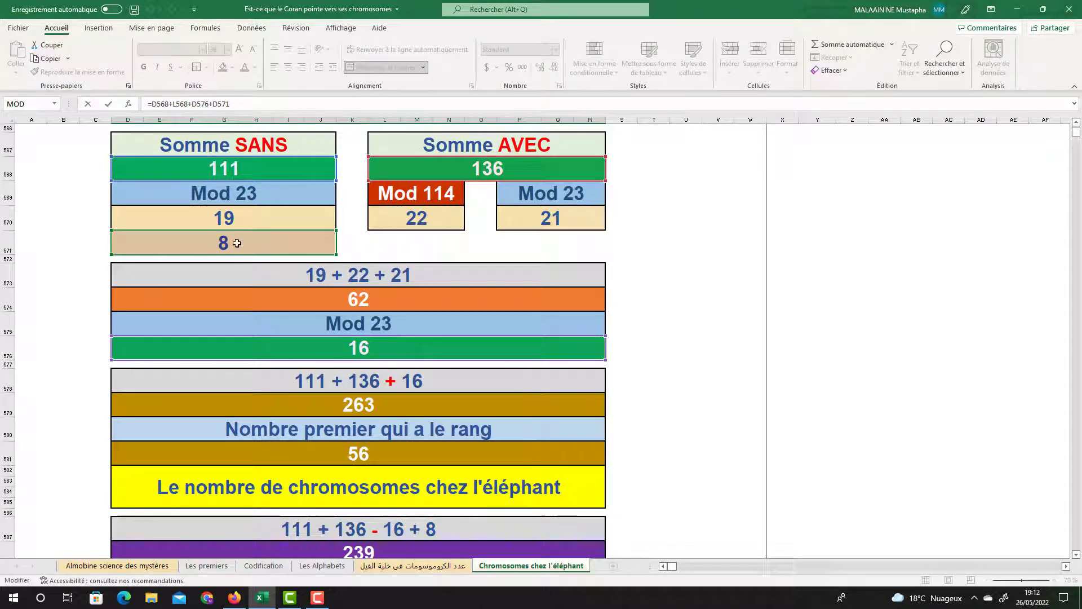
{"action": "key", "text": "Return"}
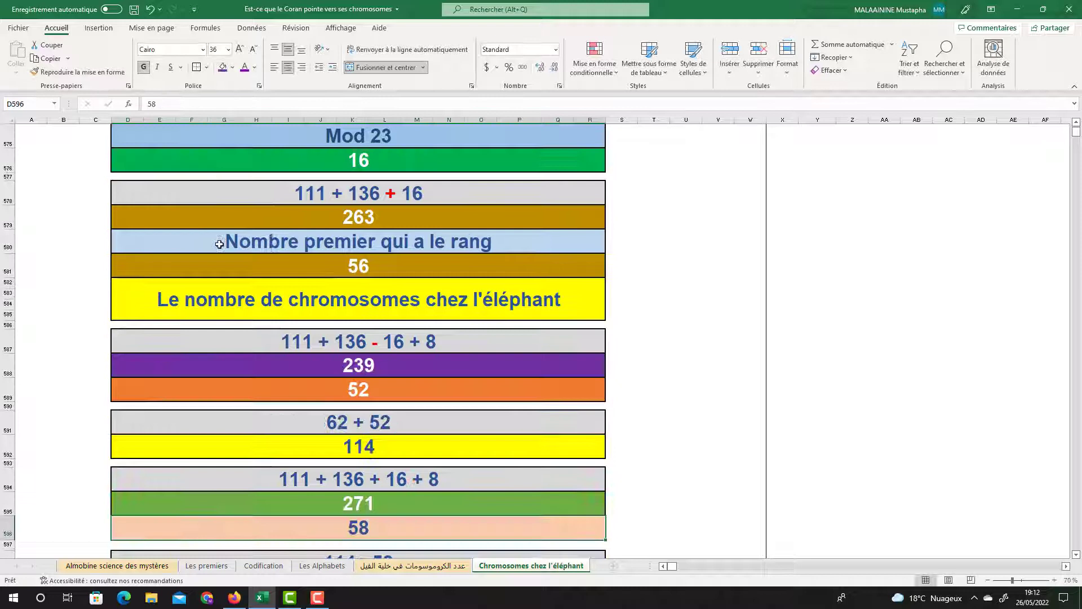
{"action": "left_click", "coordinate": [380, 507]}
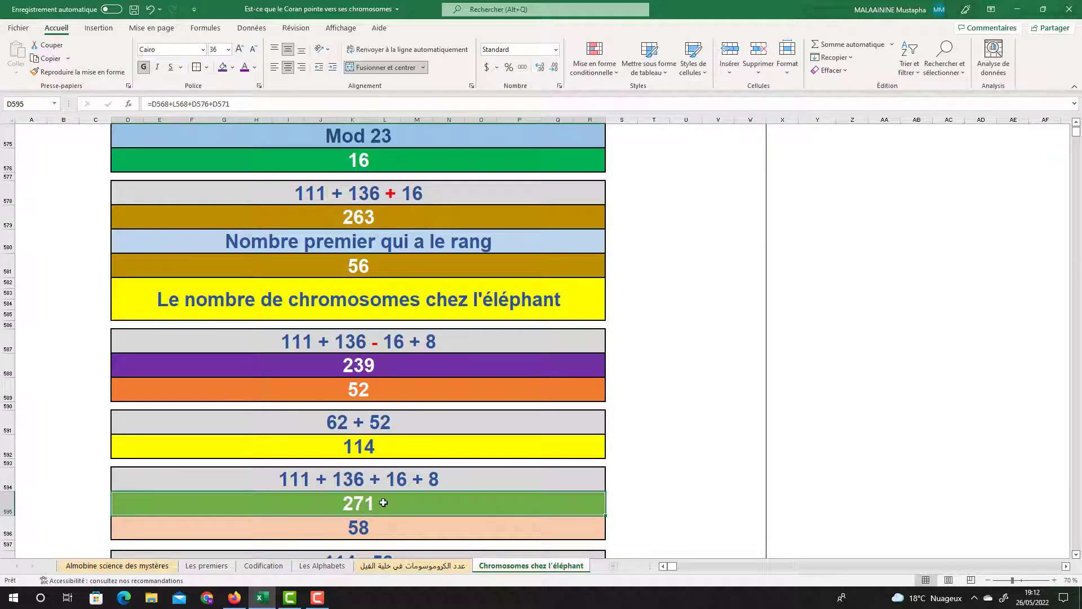
{"action": "left_click", "coordinate": [367, 527]}
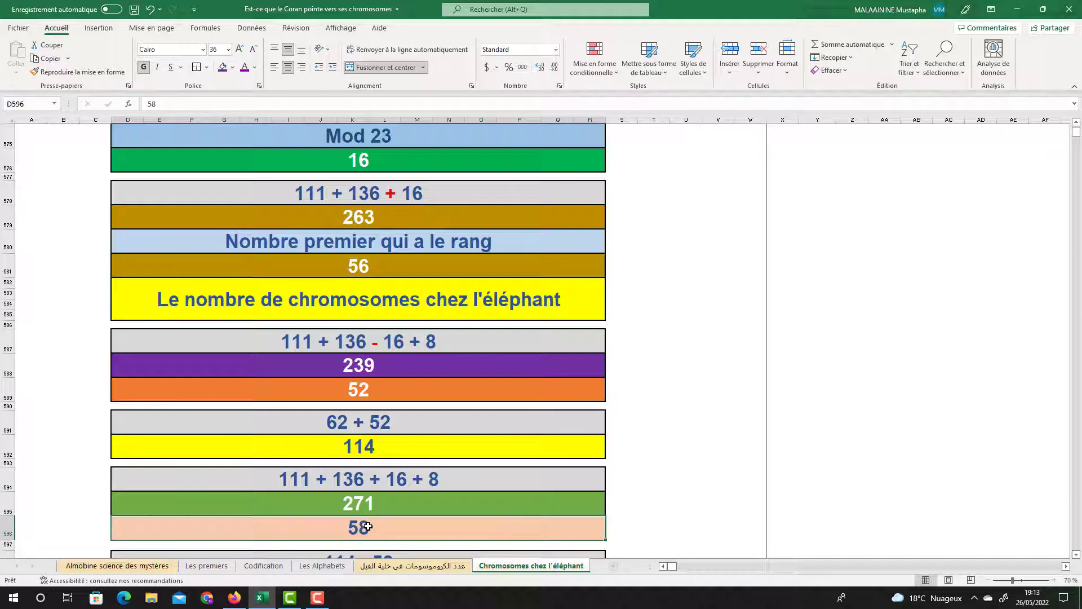
Step: Revisit the earlier modulo result and ranks in D460:D462 and the sum formula in L465 for comparison
{"action": "scroll", "coordinate": [440, 443], "scroll_direction": "up", "scroll_amount": 20}
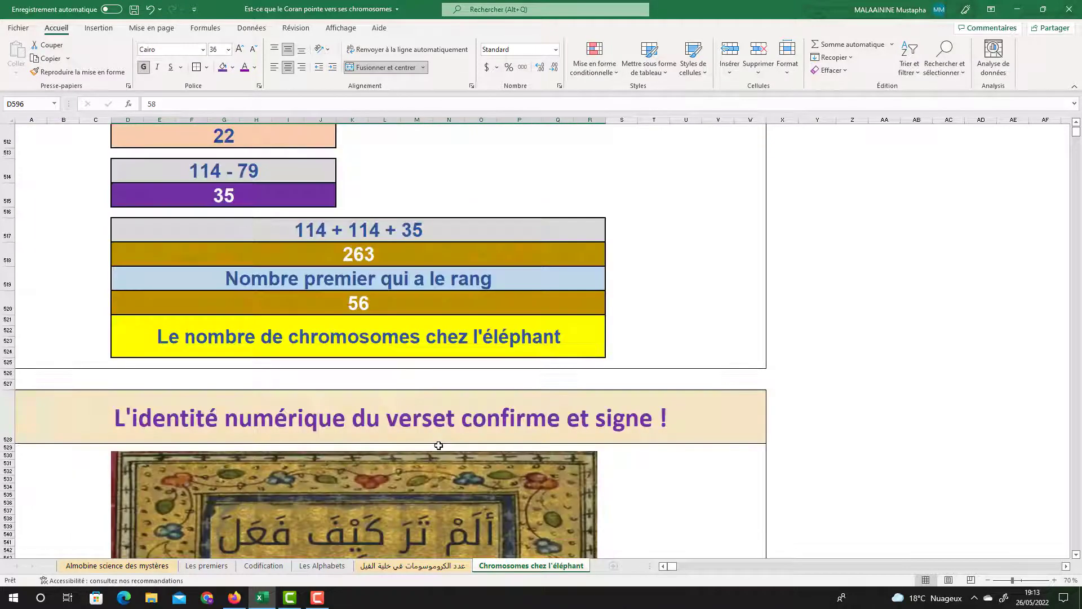
{"action": "scroll", "coordinate": [439, 445], "scroll_direction": "up", "scroll_amount": 13}
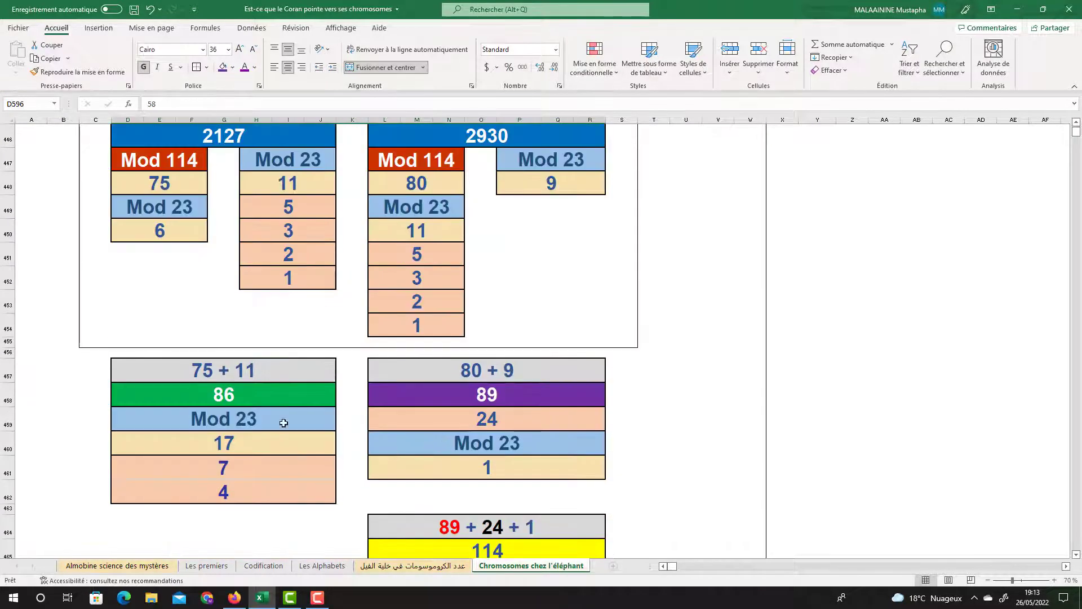
{"action": "left_click_drag", "start_coordinate": [223, 442], "coordinate": [232, 493]}
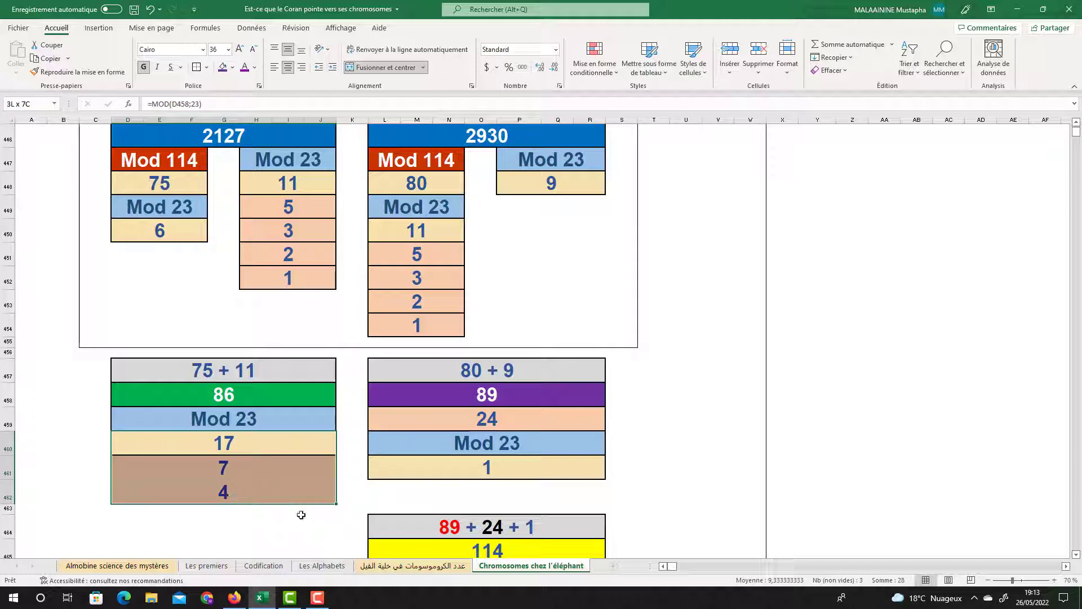
{"action": "left_click", "coordinate": [513, 548]}
{"action": "scroll", "coordinate": [557, 417], "scroll_direction": "down", "scroll_amount": 20}
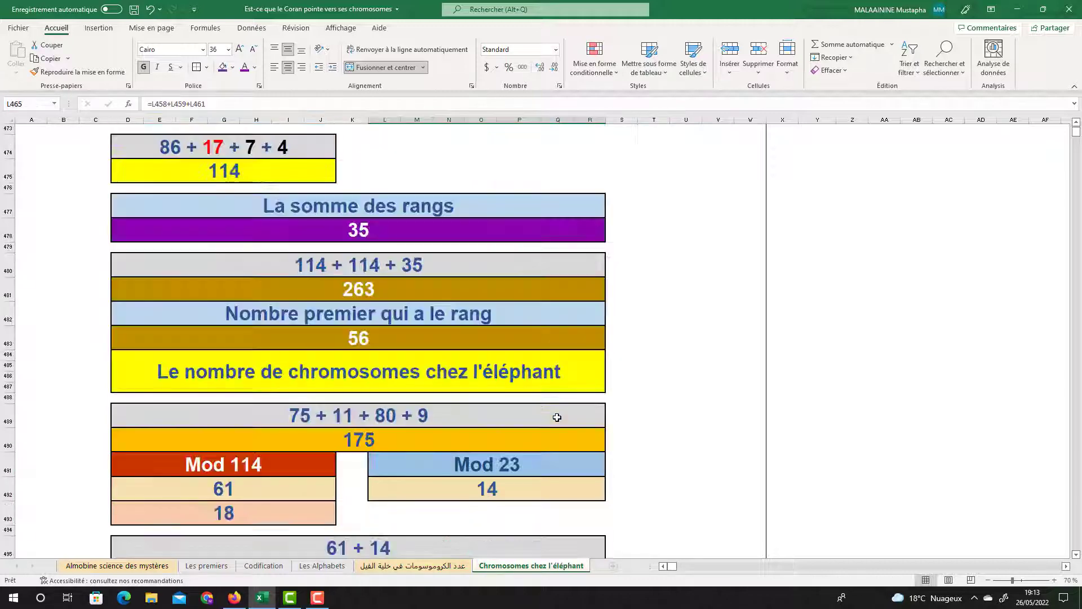
{"action": "scroll", "coordinate": [557, 418], "scroll_direction": "down", "scroll_amount": 16}
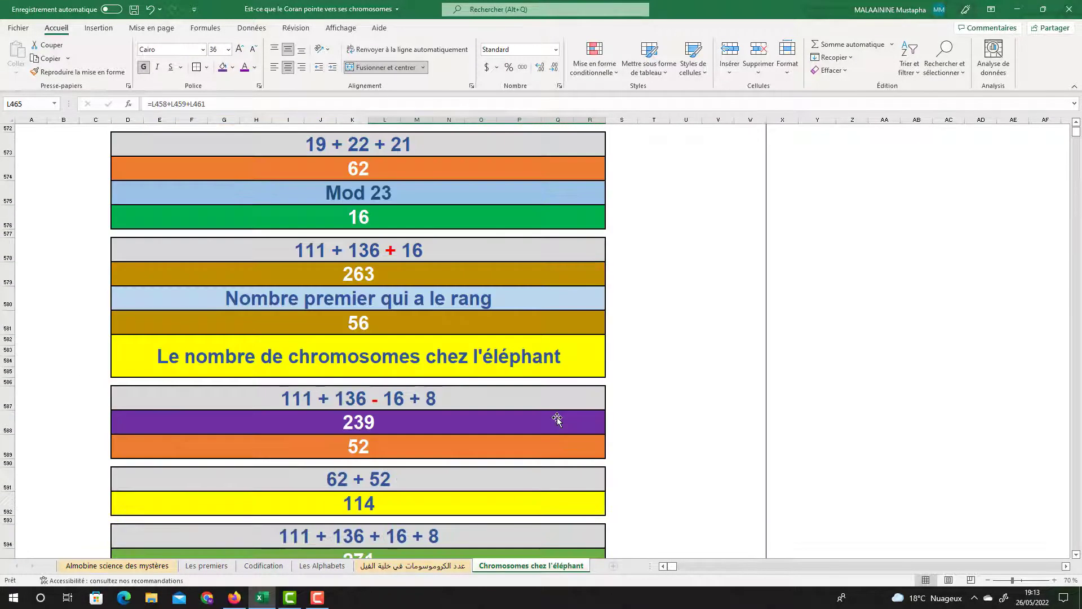
Step: Review D595, D592 and D596, and check the formula in D599 that subtracts D596 from D592
{"action": "scroll", "coordinate": [355, 349], "scroll_direction": "down", "scroll_amount": 1}
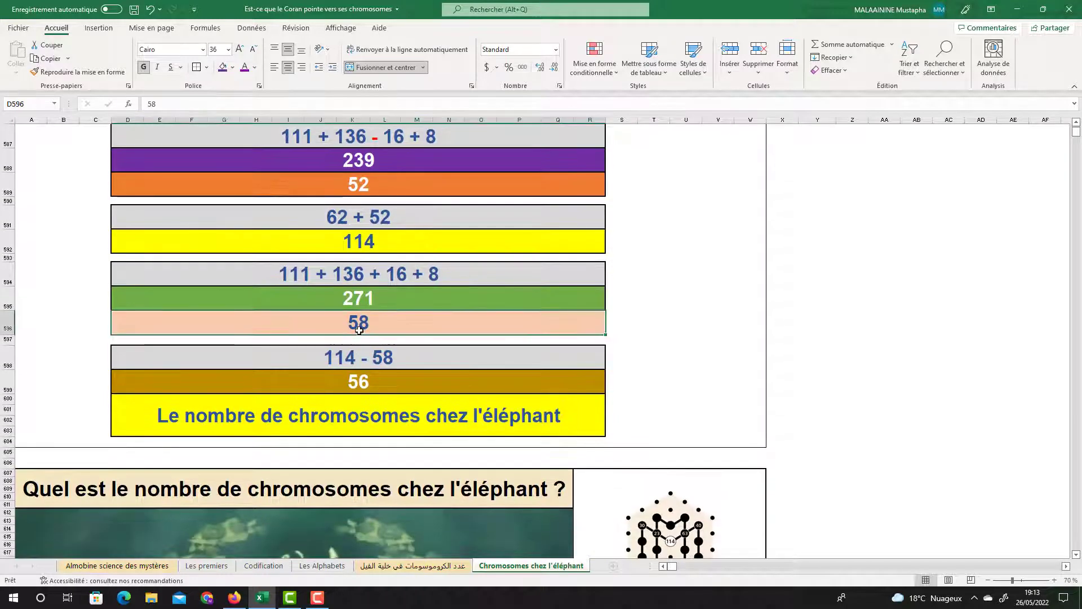
{"action": "left_click", "coordinate": [361, 299]}
{"action": "left_click", "coordinate": [371, 245]}
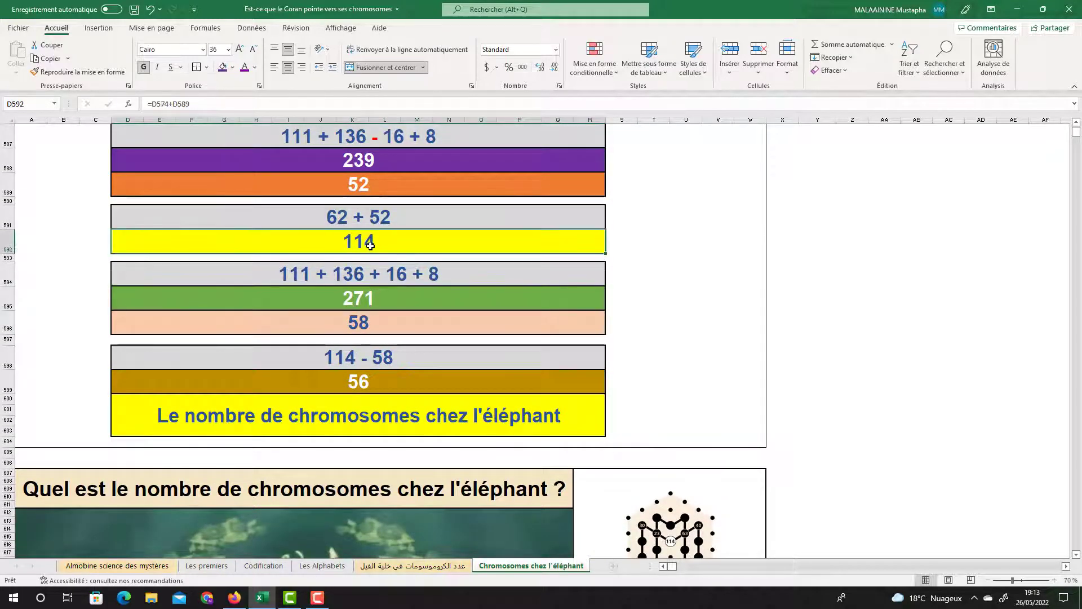
{"action": "left_click", "coordinate": [365, 318]}
{"action": "left_click", "coordinate": [373, 386]}
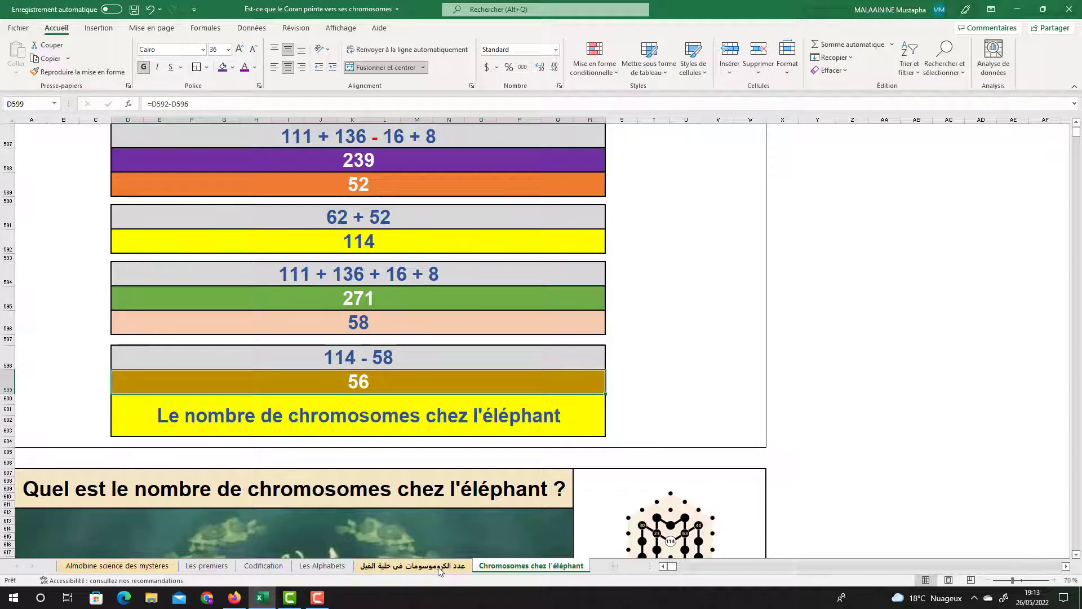
Step: Switch to Firefox to view the Al-Fil surah page and the YouTube video on elephant chromosomes, and return to Excel
{"action": "left_click", "coordinate": [234, 598]}
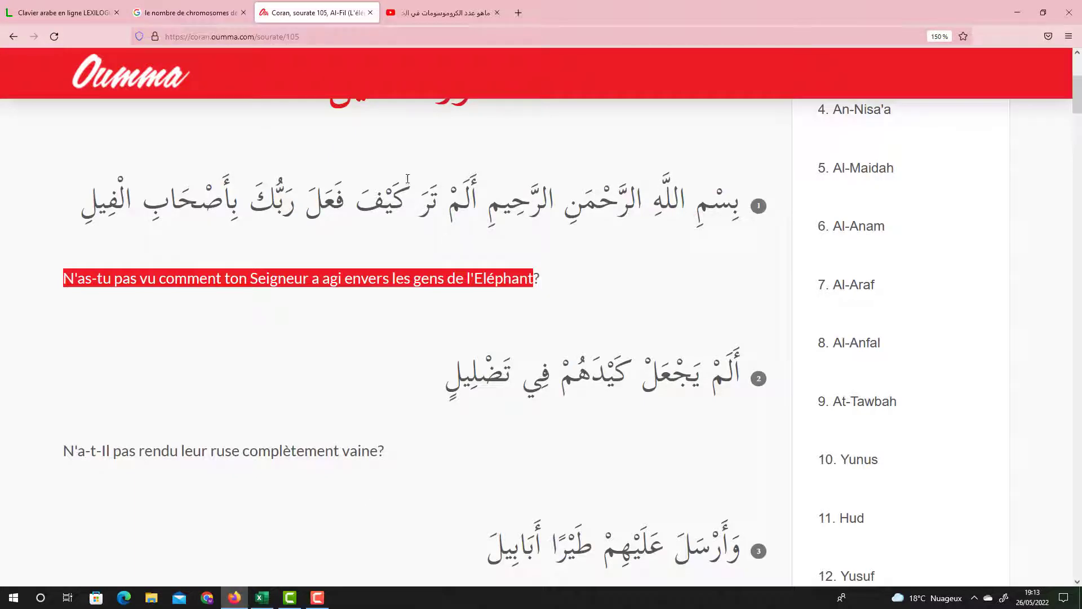
{"action": "left_click", "coordinate": [431, 10]}
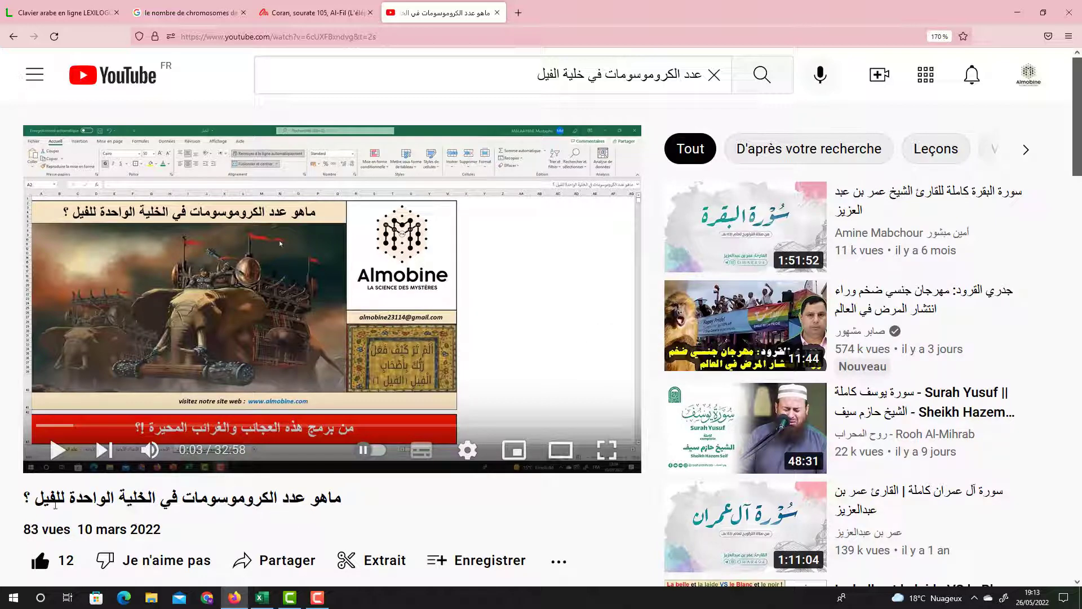
{"action": "left_click", "coordinate": [262, 597]}
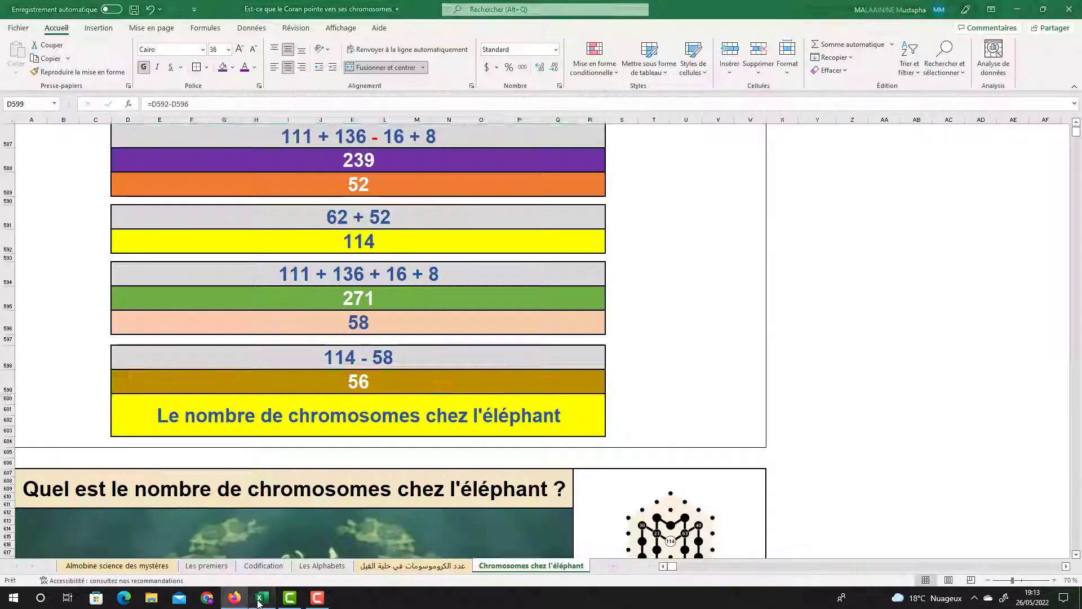
Step: Open the sheet عدد الكروموسومات في خلية الفيل and examine its prime-number tables without and with ranks, including the heading in A47
{"action": "left_click", "coordinate": [408, 570]}
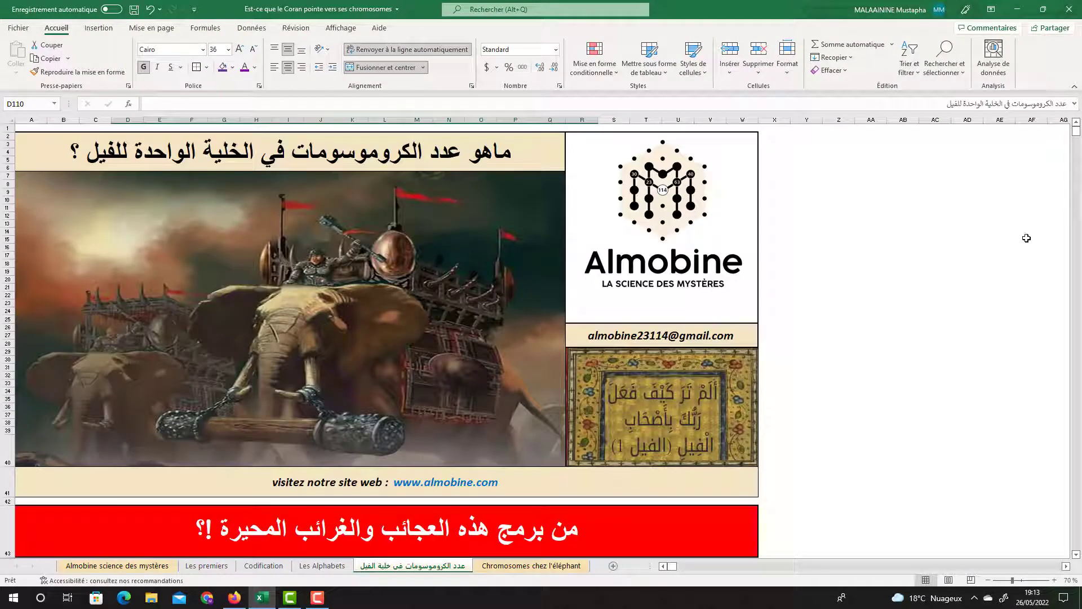
{"action": "scroll", "coordinate": [1076, 555], "scroll_direction": "down", "scroll_amount": 5}
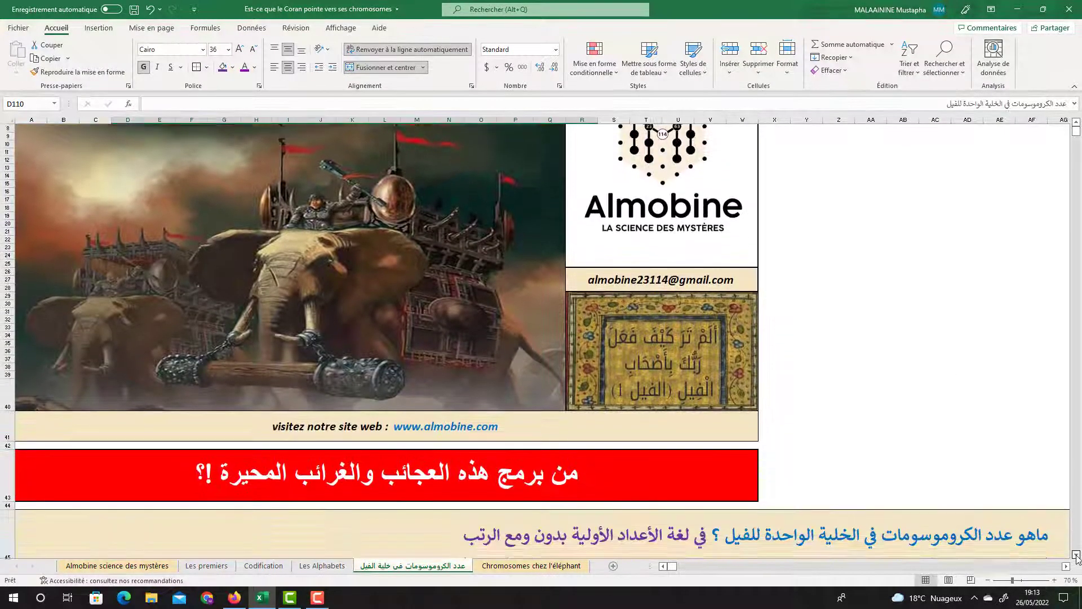
{"action": "scroll", "coordinate": [1077, 557], "scroll_direction": "down", "scroll_amount": 7}
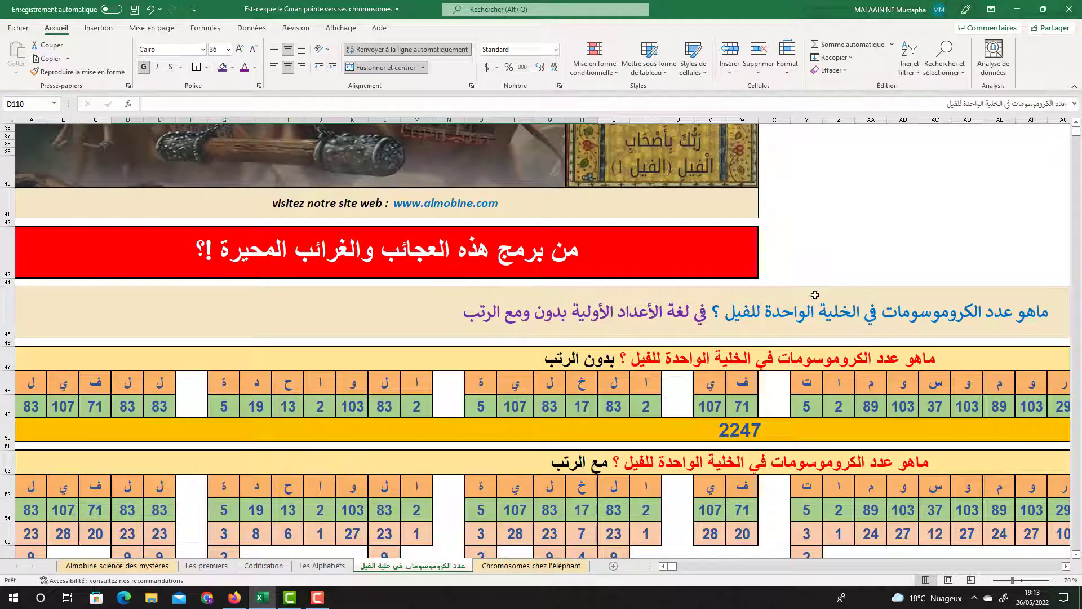
{"action": "scroll", "coordinate": [1077, 555], "scroll_direction": "down", "scroll_amount": 3}
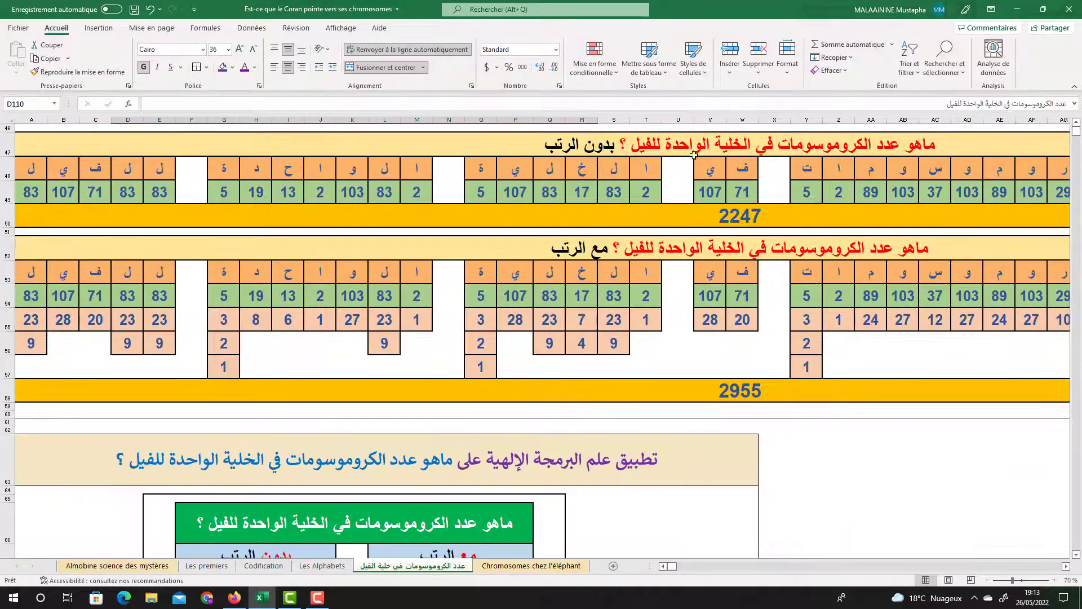
{"action": "left_click", "coordinate": [695, 153]}
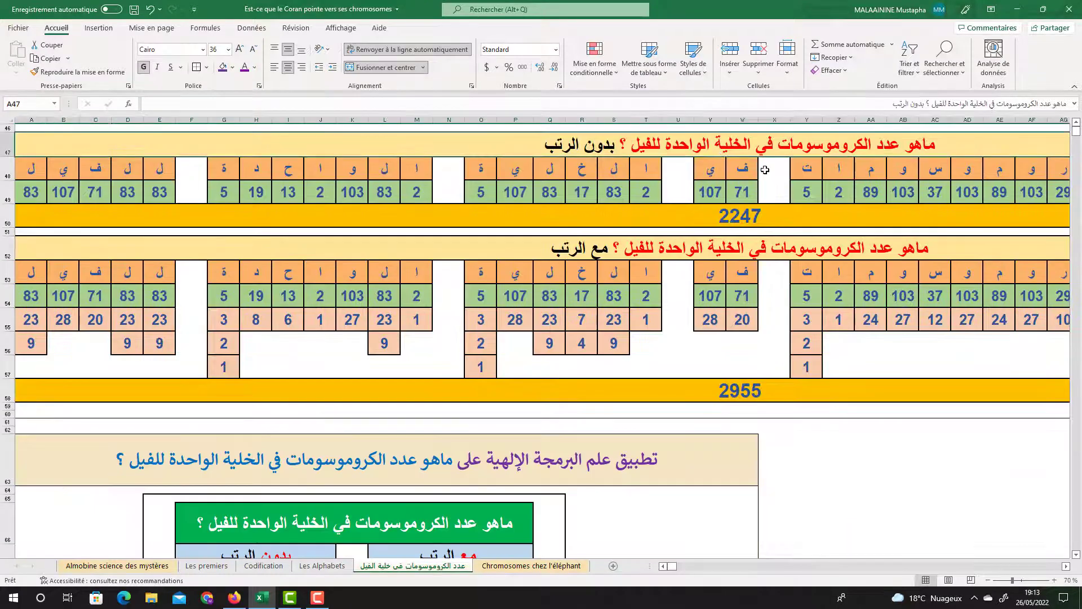
{"action": "scroll", "coordinate": [811, 211], "scroll_direction": "up", "scroll_amount": 1}
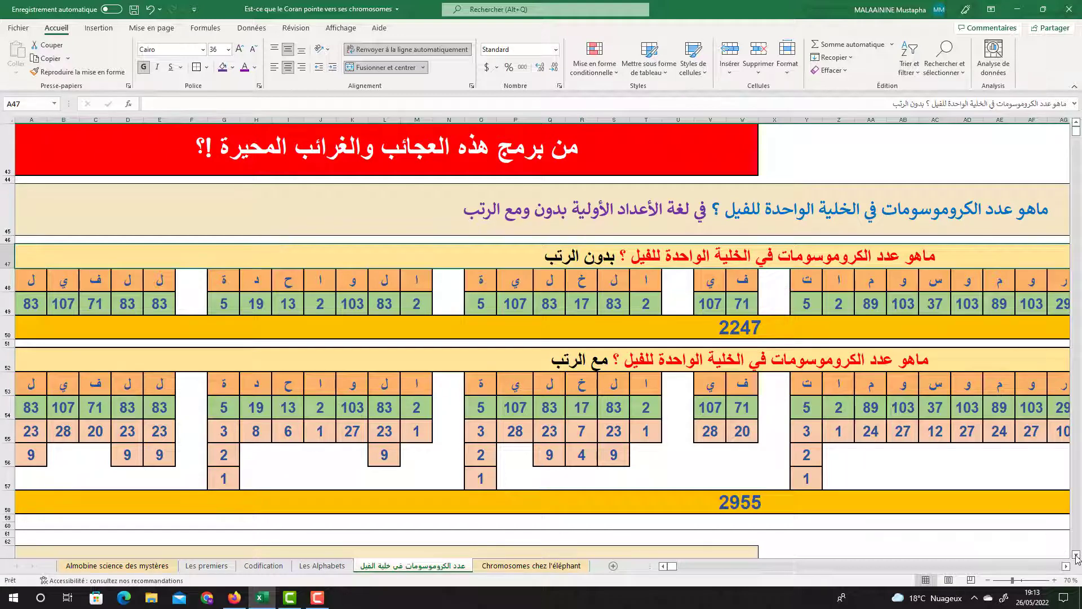
Step: Examine the summary of totals without and with ranks, and check the Mod 114 and Mod 23 results in D73 and D75
{"action": "scroll", "coordinate": [1077, 558], "scroll_direction": "down", "scroll_amount": 5}
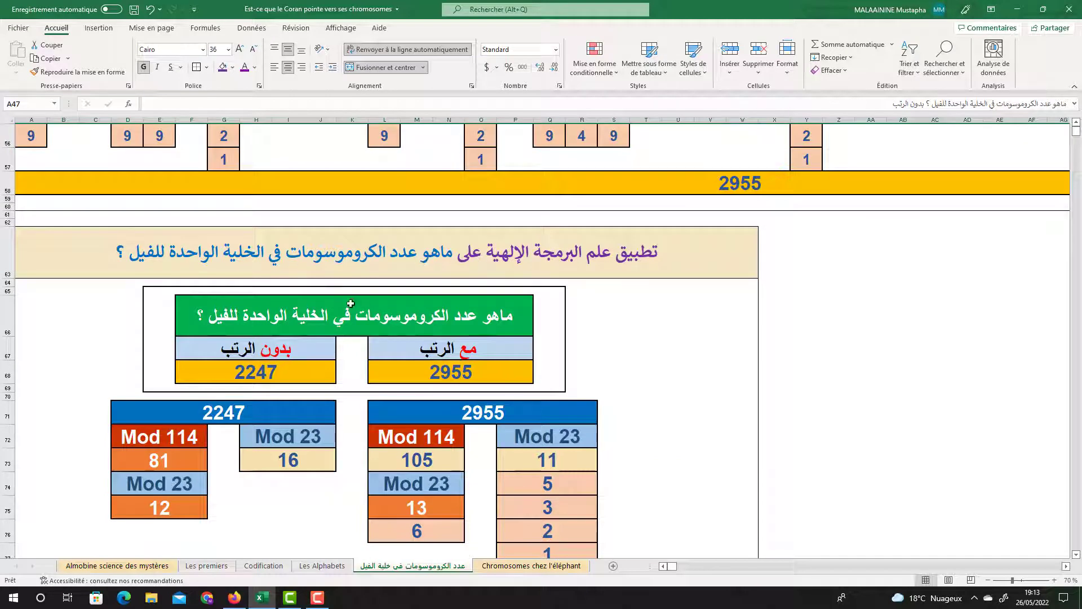
{"action": "scroll", "coordinate": [351, 303], "scroll_direction": "up", "scroll_amount": 1}
{"action": "left_click_drag", "start_coordinate": [416, 436], "coordinate": [564, 413]}
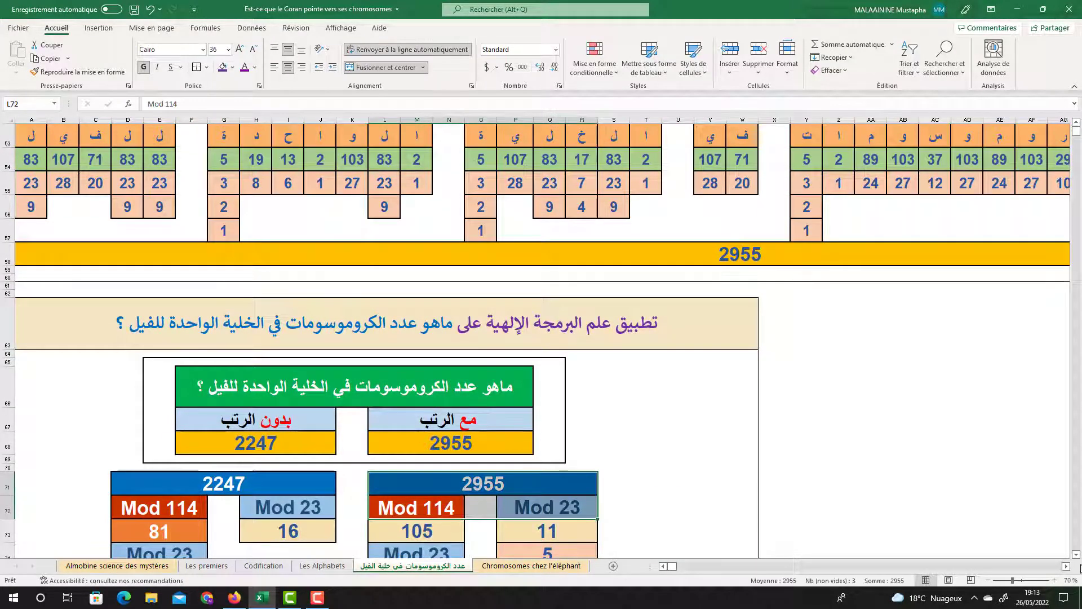
{"action": "scroll", "coordinate": [1077, 557], "scroll_direction": "down", "scroll_amount": 3}
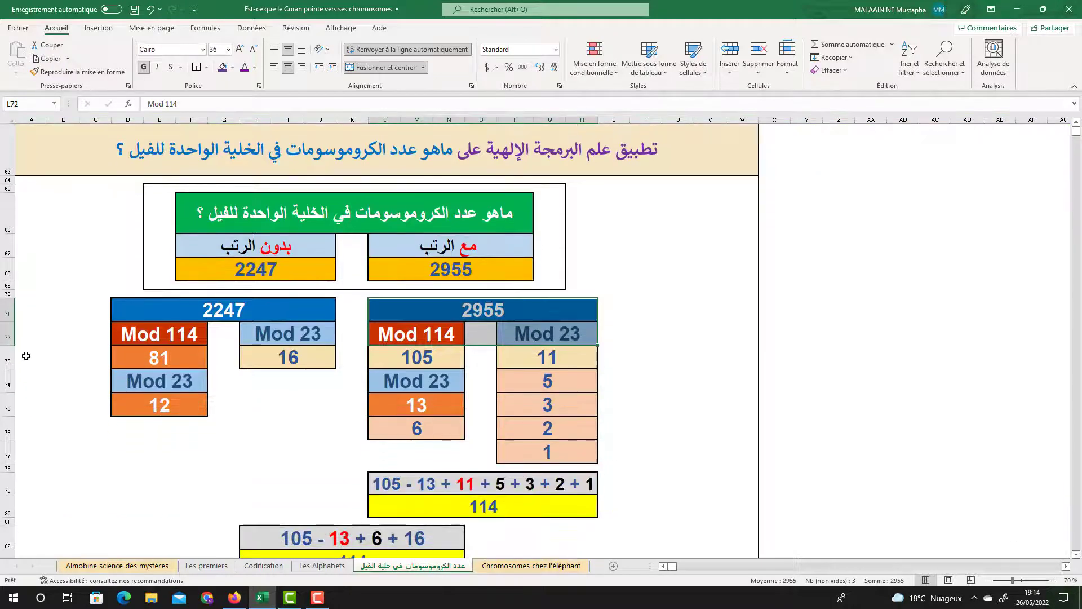
{"action": "left_click", "coordinate": [8, 358]}
{"action": "left_click", "coordinate": [175, 366]}
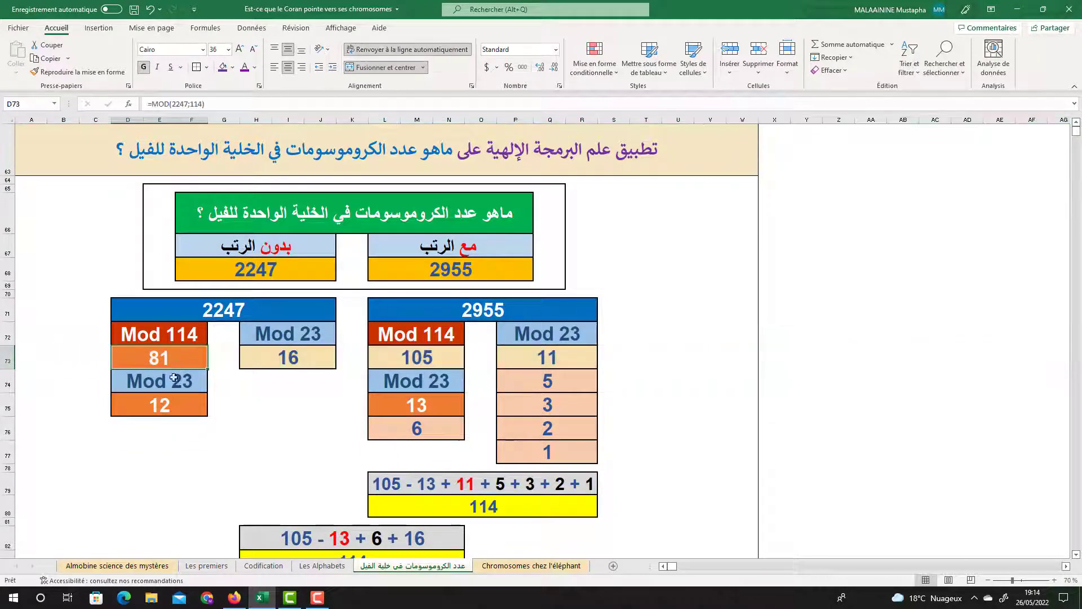
{"action": "left_click", "coordinate": [180, 381]}
{"action": "left_click", "coordinate": [170, 406]}
Step: Check the Mod 114 result in L73, the Mod 23 result in L75 and the rank in L76
{"action": "left_click", "coordinate": [404, 355]}
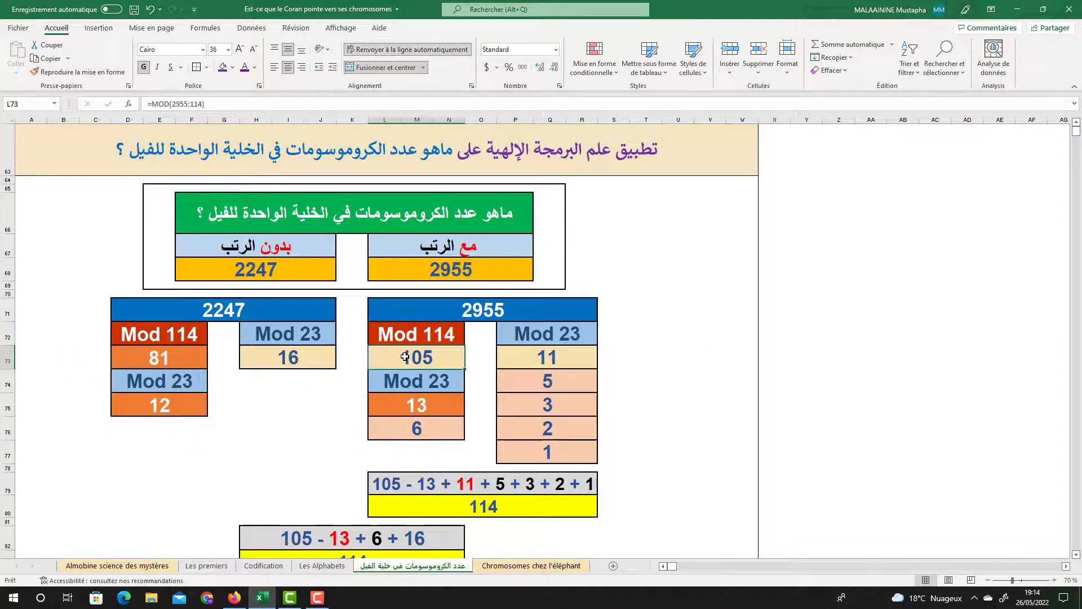
{"action": "left_click", "coordinate": [433, 385]}
{"action": "left_click", "coordinate": [434, 409]}
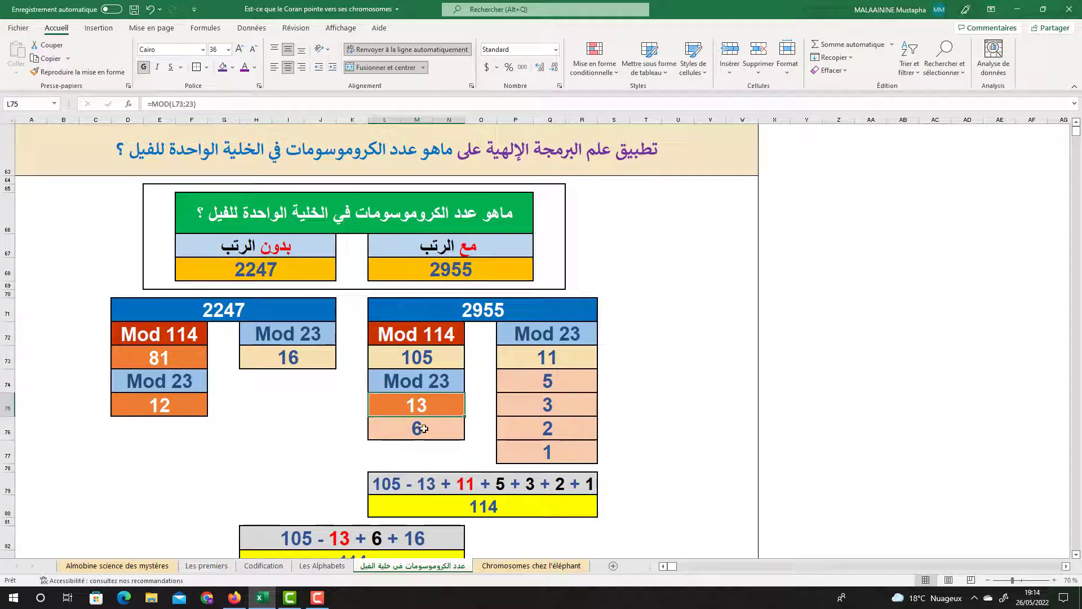
{"action": "left_click", "coordinate": [431, 429]}
Step: Review the Mod 23 result and ranks in P73:P77, and inspect the formula in L80 that combines them with L73 and L75
{"action": "left_click", "coordinate": [550, 360]}
{"action": "left_click", "coordinate": [549, 379]}
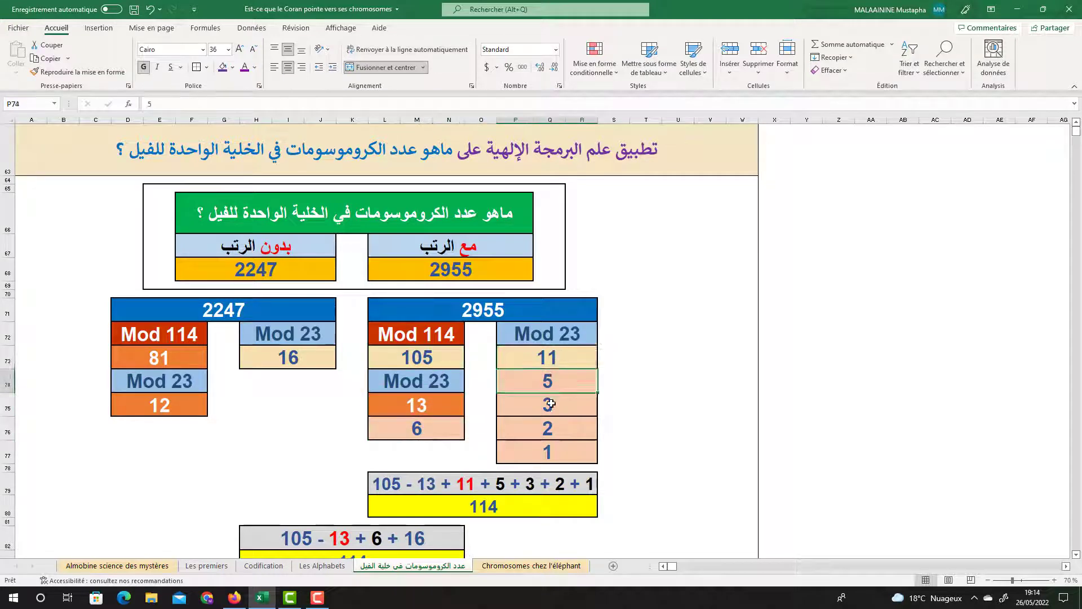
{"action": "left_click", "coordinate": [547, 405]}
{"action": "left_click", "coordinate": [547, 429]}
{"action": "left_click", "coordinate": [546, 452]}
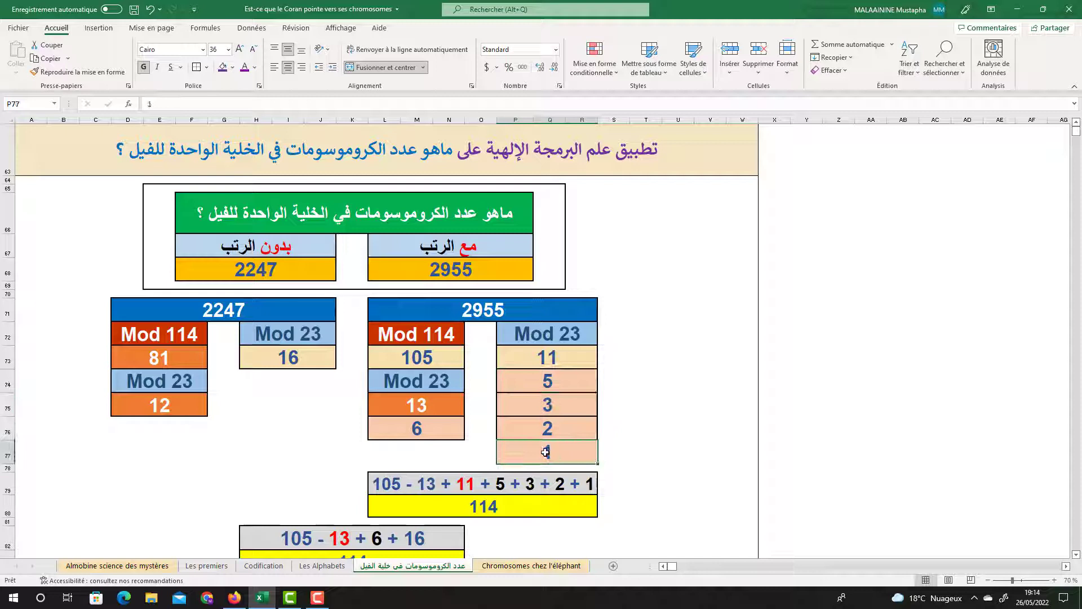
{"action": "double_click", "coordinate": [482, 508]}
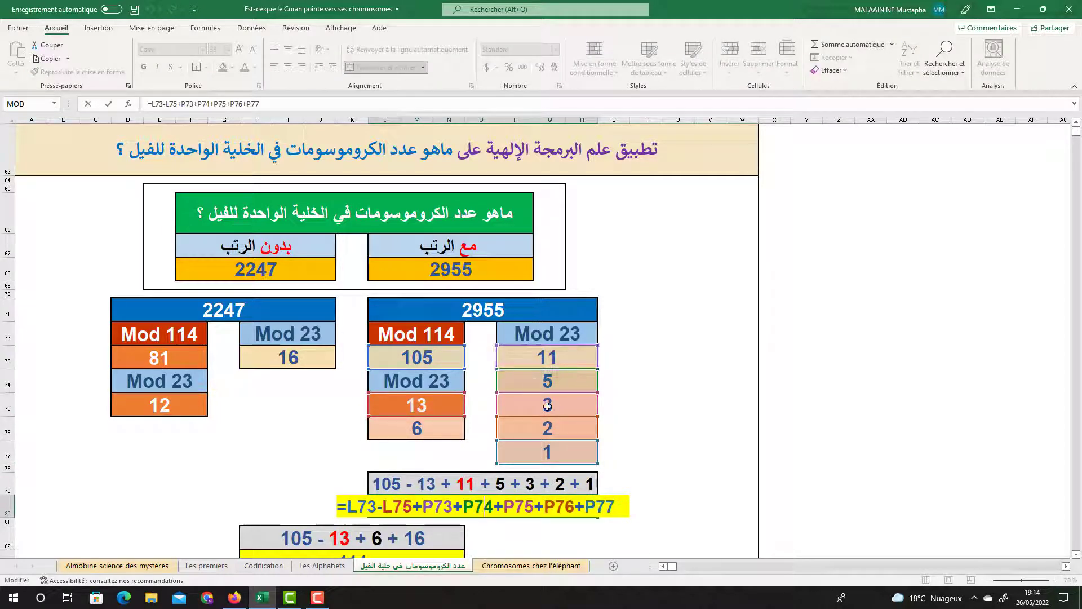
{"action": "key", "text": "Escape"}
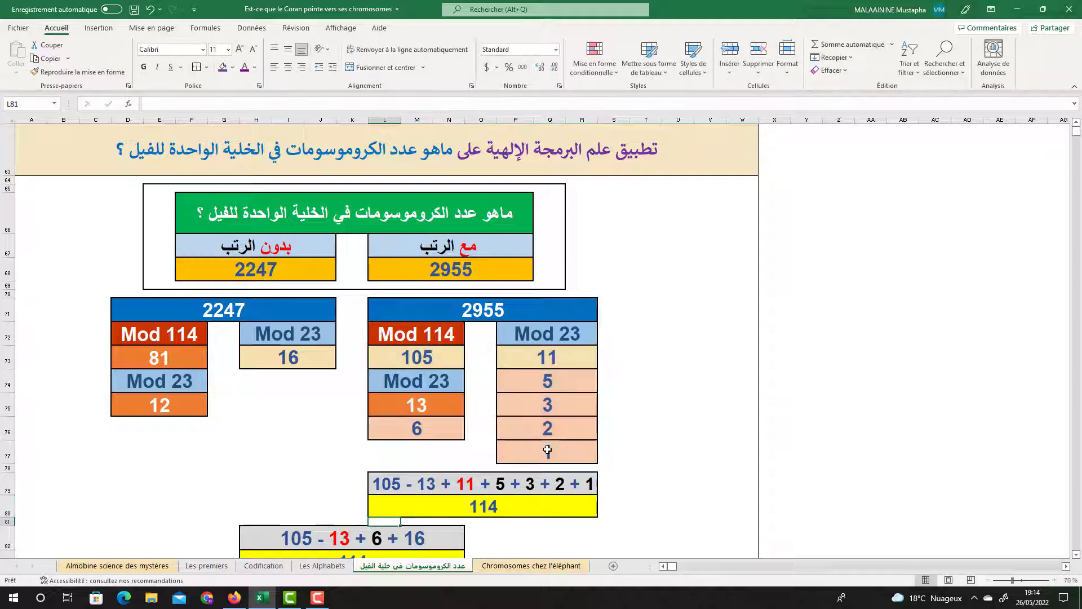
Step: Inspect the formula in H83 that combines L73, L75 and L76 with the Mod 23 result in H73
{"action": "left_click", "coordinate": [1076, 554]}
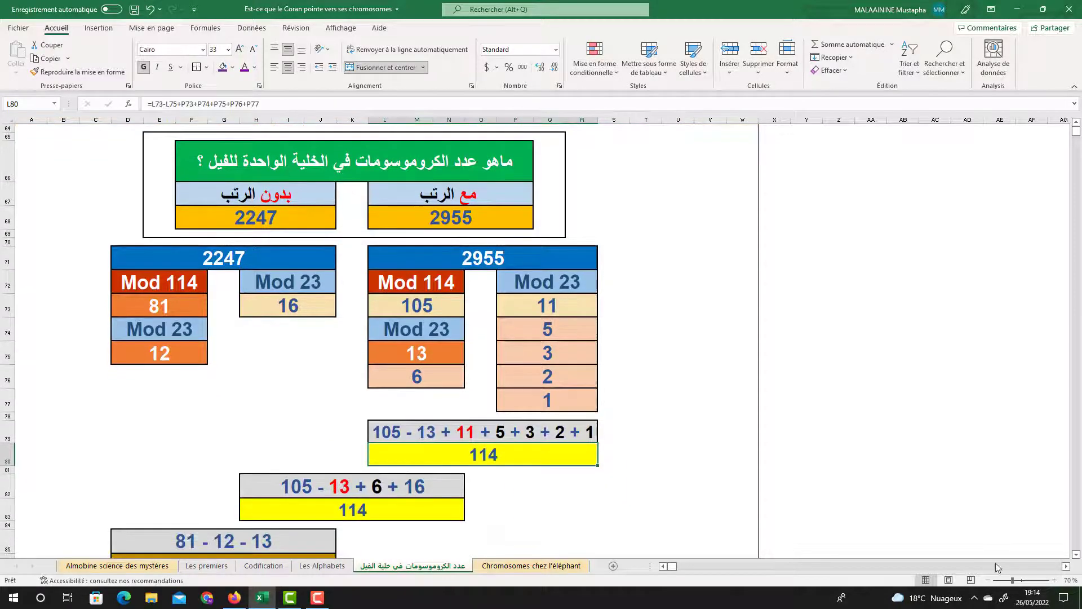
{"action": "double_click", "coordinate": [372, 511]}
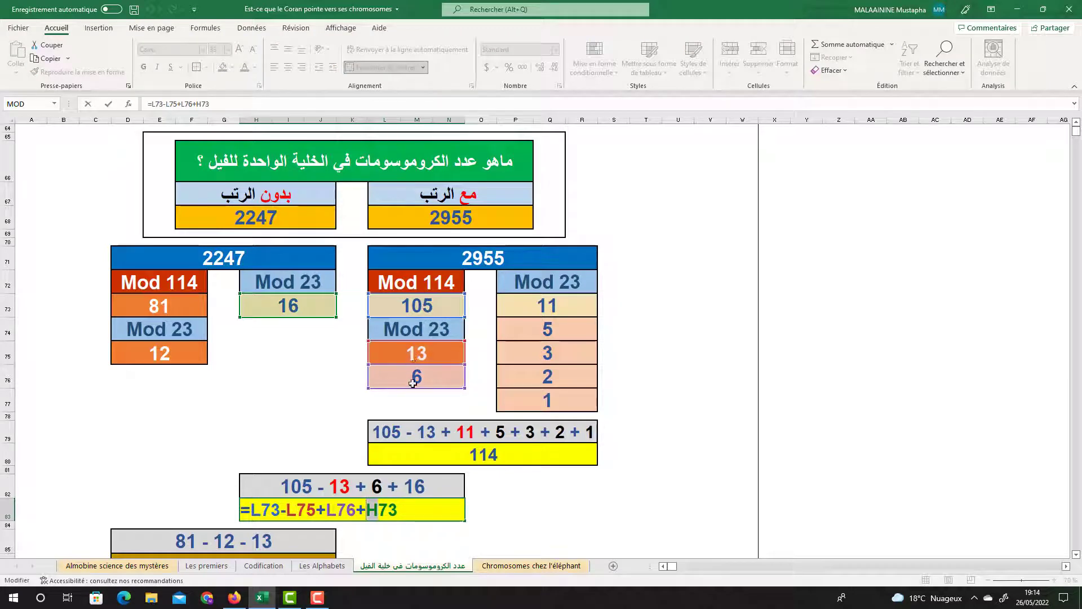
{"action": "key", "text": "Return"}
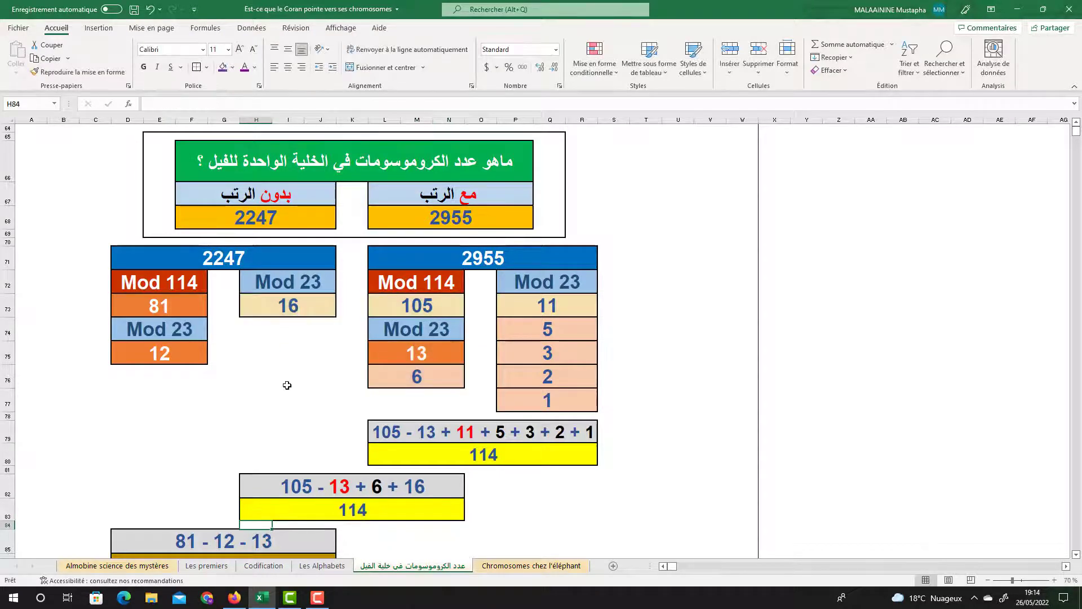
{"action": "left_click", "coordinate": [361, 516]}
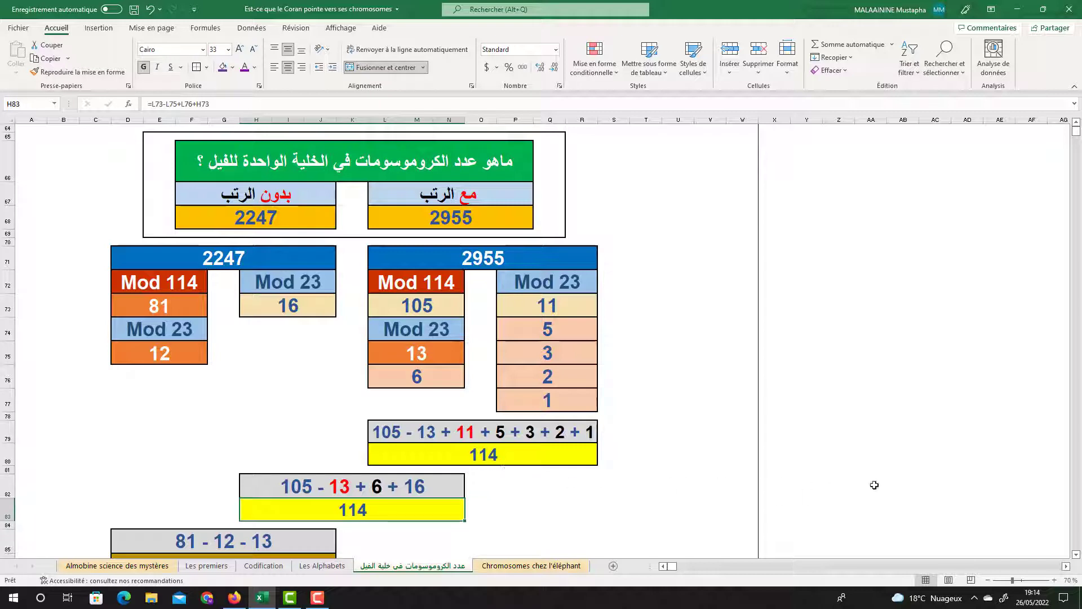
Step: Check the Mod 23 formula in L75 and compare the expression above L80 with the combined formula in H83
{"action": "left_click", "coordinate": [423, 354]}
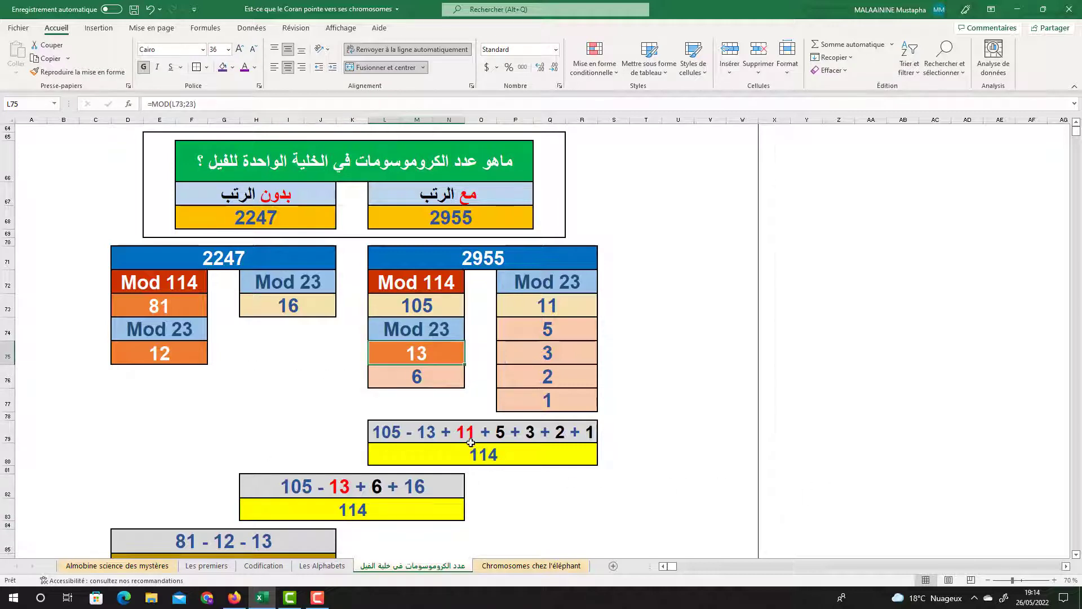
{"action": "left_click", "coordinate": [471, 443]}
{"action": "left_click", "coordinate": [334, 505]}
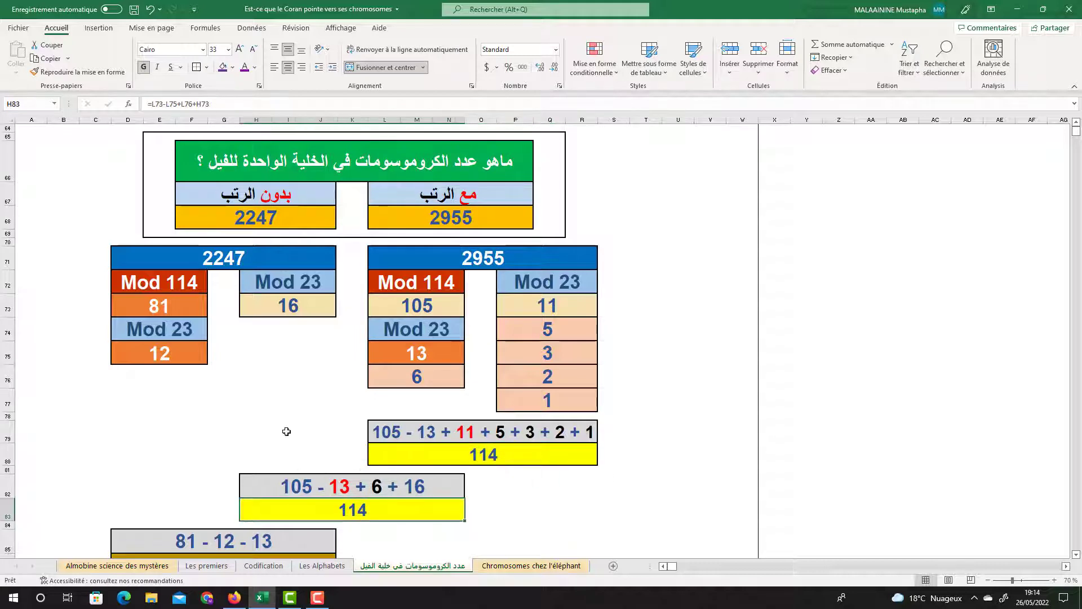